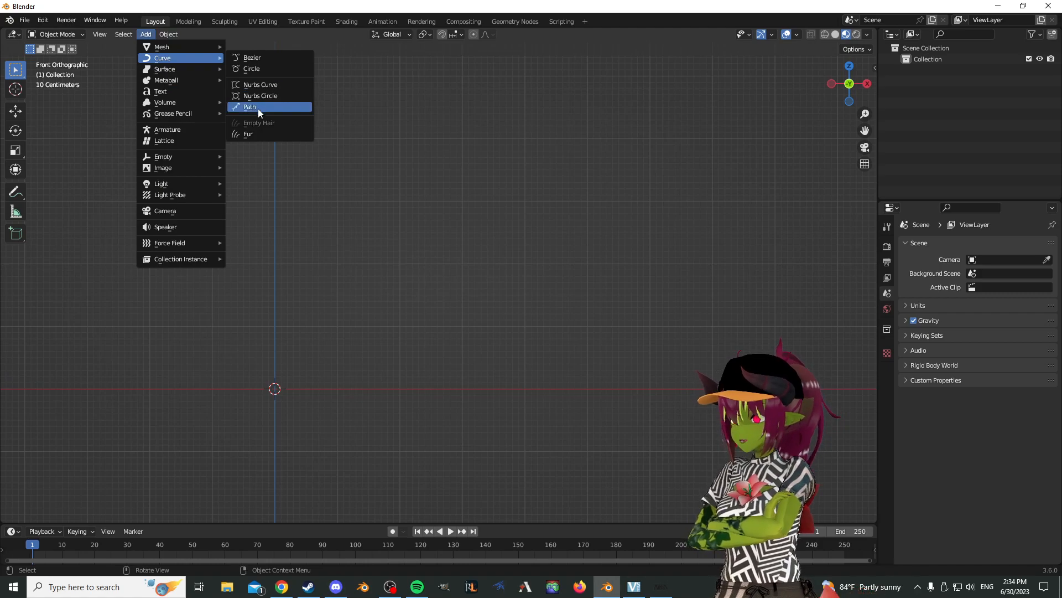
# - Add a Path curve and, in front view, move its three right-hand control points about 2 m up and 1.1 m toward negative X
pyautogui.moveTo(313, 224); pyautogui.dragTo(538, 255, button='middle')
pyautogui.press('Tab')
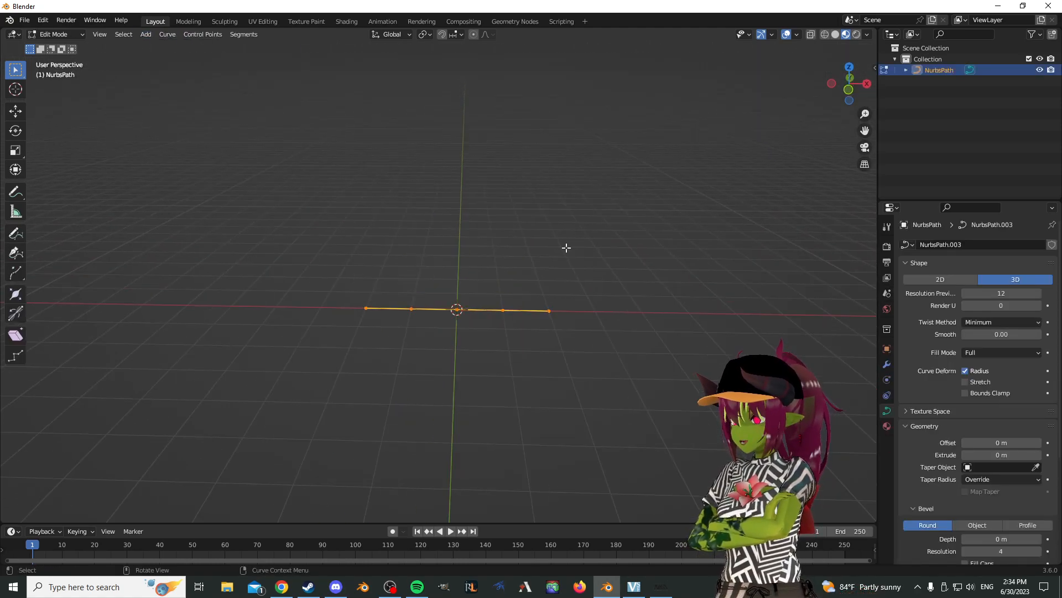
pyautogui.click(855, 99)
pyautogui.moveTo(723, 238); pyautogui.dragTo(461, 391)
pyautogui.press('g')
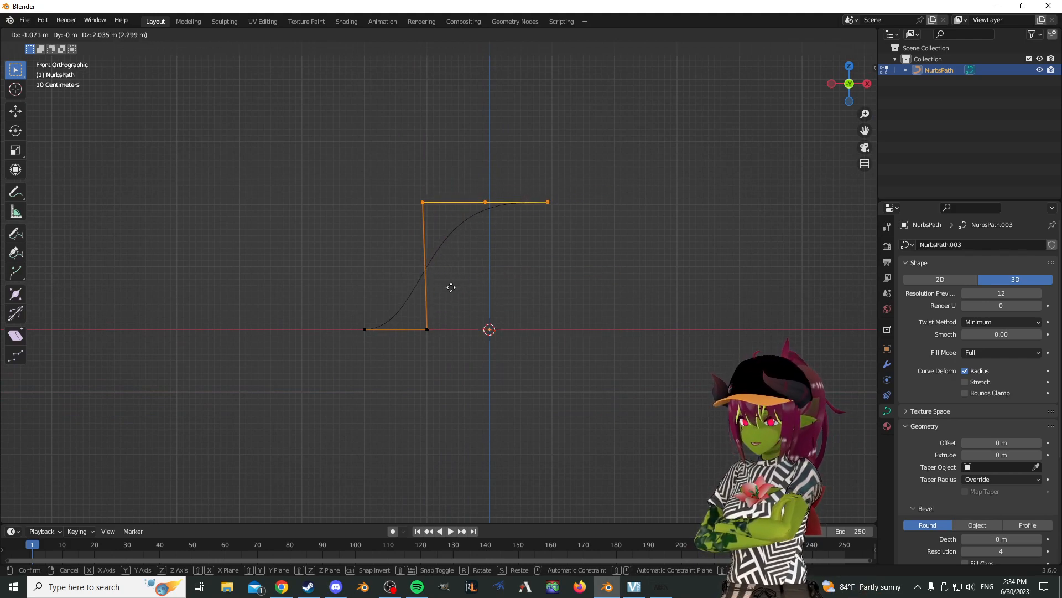
pyautogui.click(476, 277)
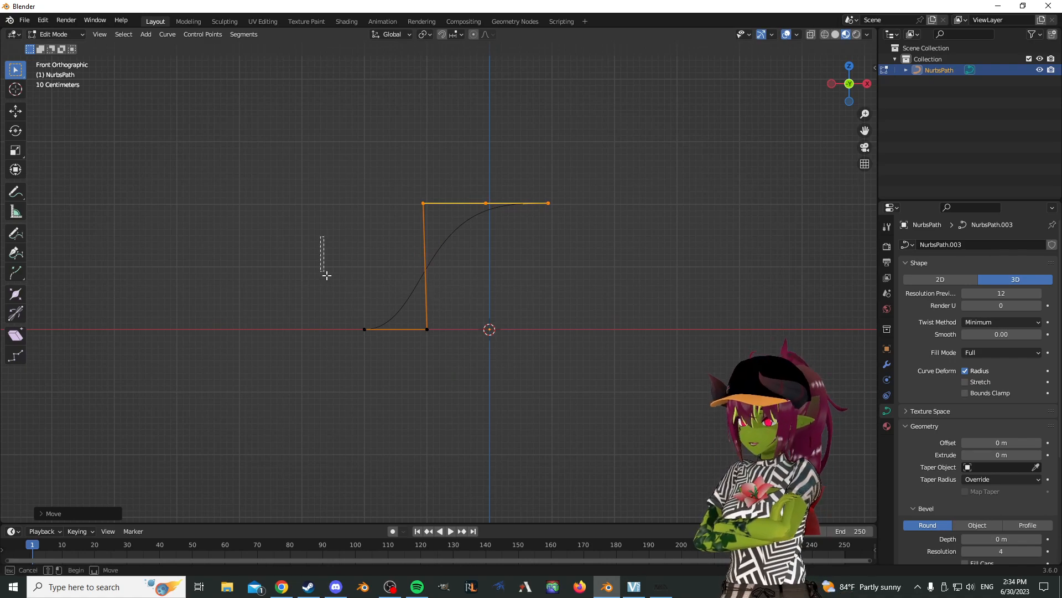
# - Move the path's two left-hand control points about 0.9 m up and 0.5 m toward negative X
pyautogui.moveTo(320, 265); pyautogui.dragTo(463, 395)
pyautogui.press('g')
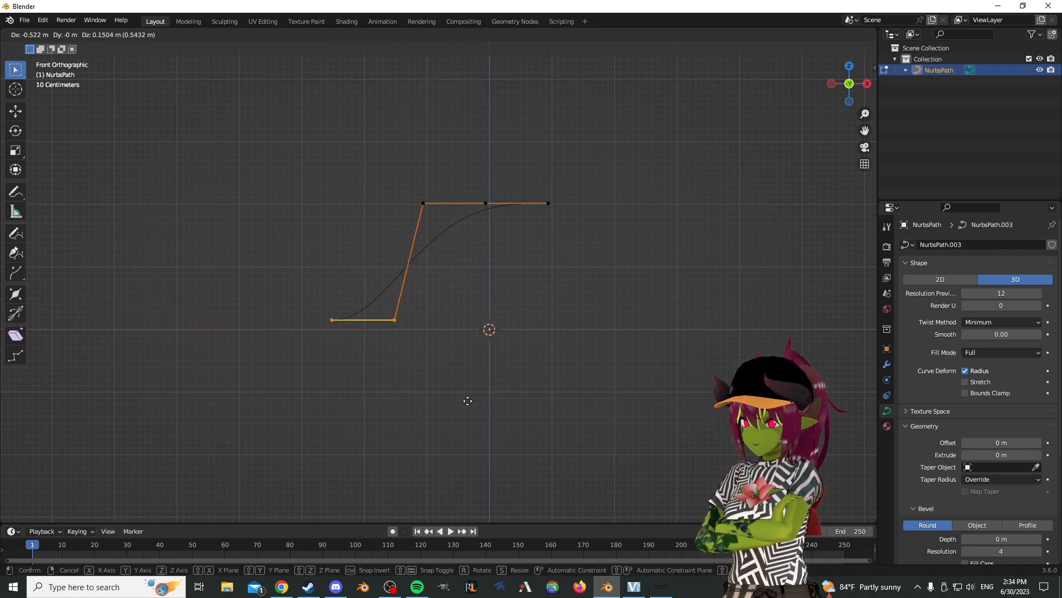
pyautogui.click(467, 347)
pyautogui.moveTo(511, 175); pyautogui.dragTo(394, 256)
pyautogui.press('g')
pyautogui.press('z')
pyautogui.rightClick(440, 285)
# - Move the path's second and third control points about 1.7 m down along Z and 0.75 m along positive X
pyautogui.moveTo(449, 175); pyautogui.dragTo(392, 293)
pyautogui.press('g')
pyautogui.press('z')
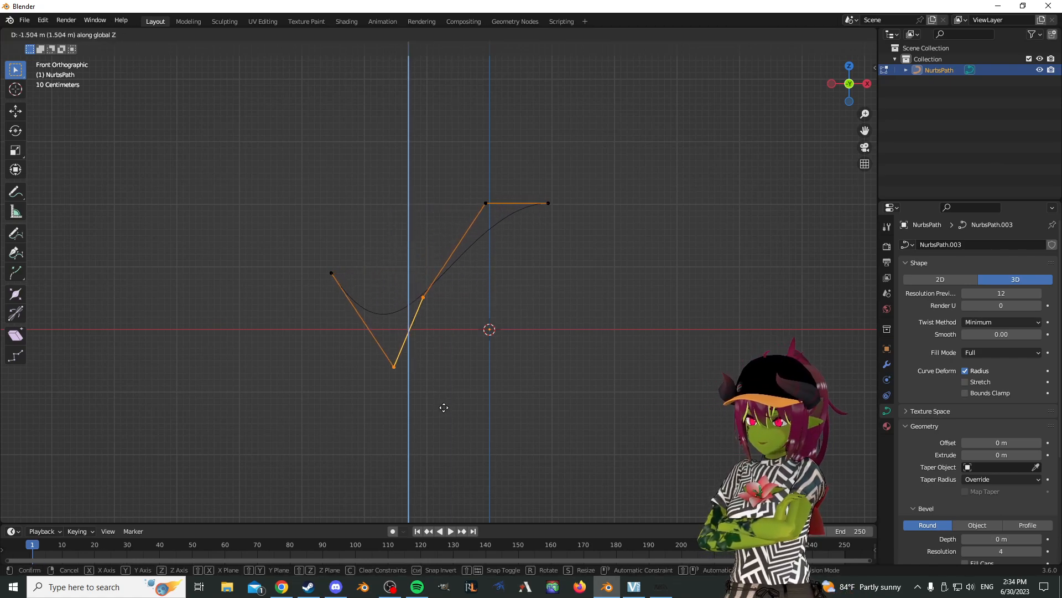
pyautogui.click(432, 420)
pyautogui.press('g')
pyautogui.press('x')
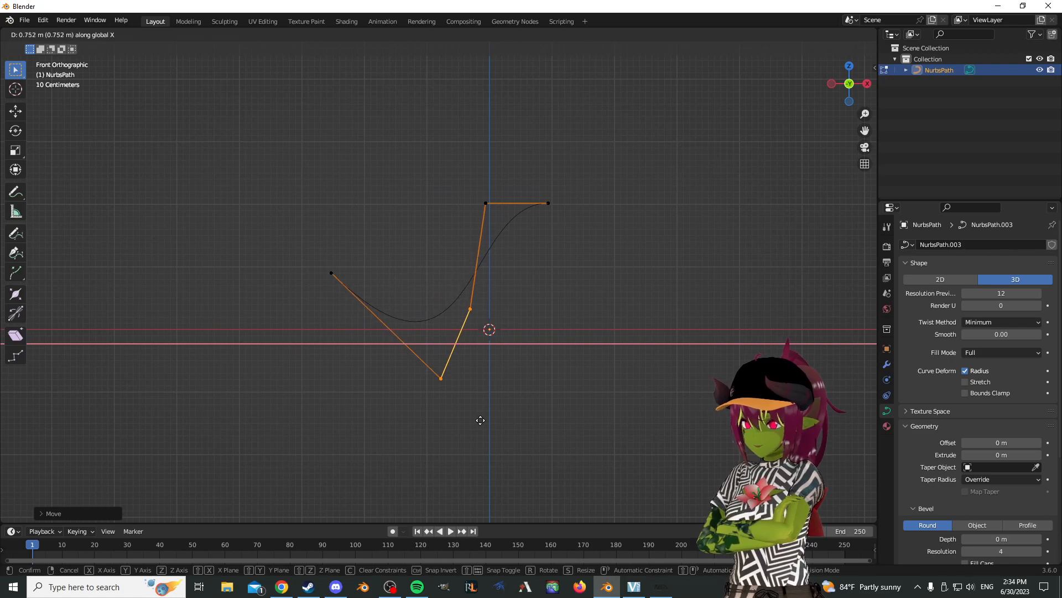
pyautogui.click(480, 420)
# - Move the left end control point about 0.65 m toward positive X and 0.4 m up
pyautogui.moveTo(276, 195); pyautogui.dragTo(370, 346)
pyautogui.press('g')
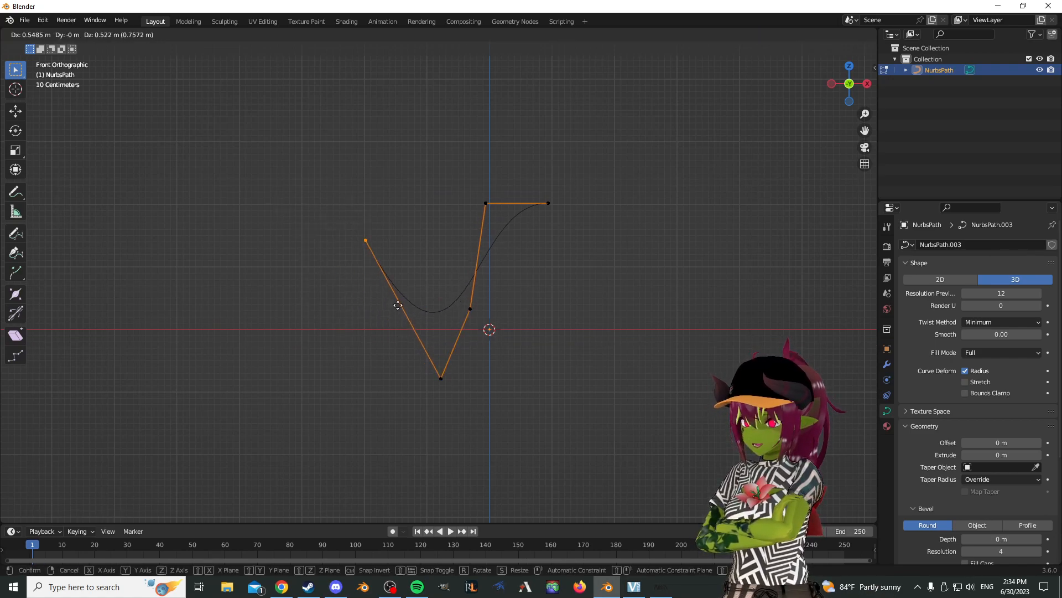
pyautogui.click(405, 314)
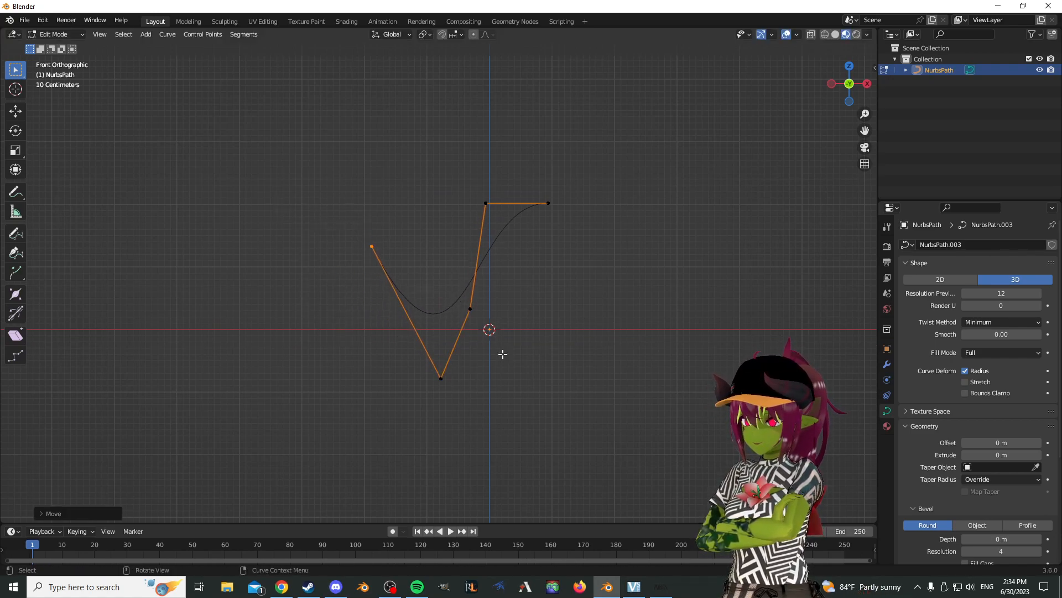
# - Rotate the two lowest control points until their segment is nearly level, and raise the lower-left point about 0.37 m along Z
pyautogui.moveTo(526, 257); pyautogui.dragTo(379, 426)
pyautogui.press('r')
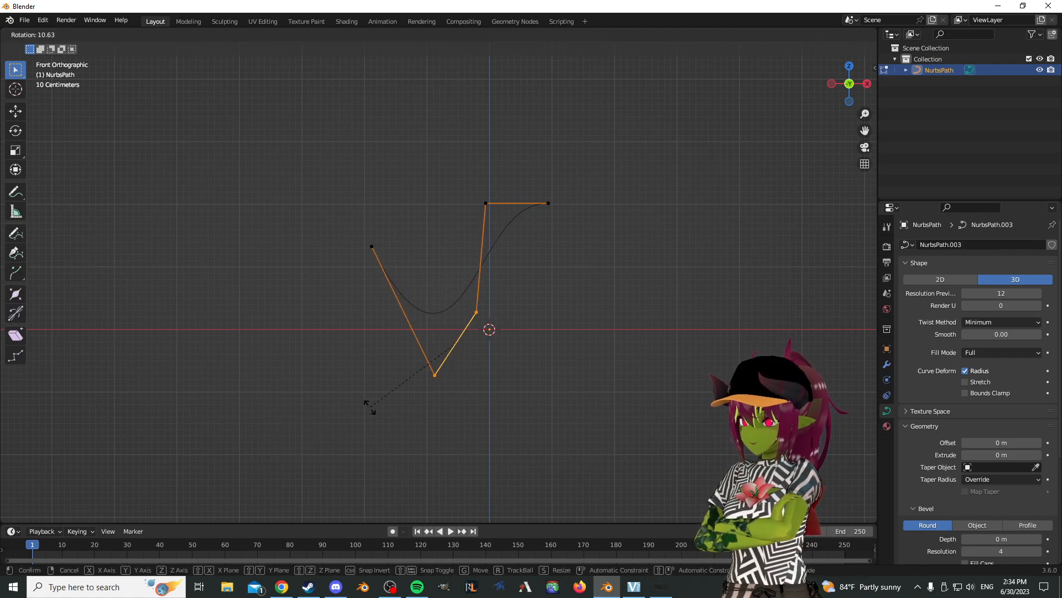
pyautogui.click(383, 328)
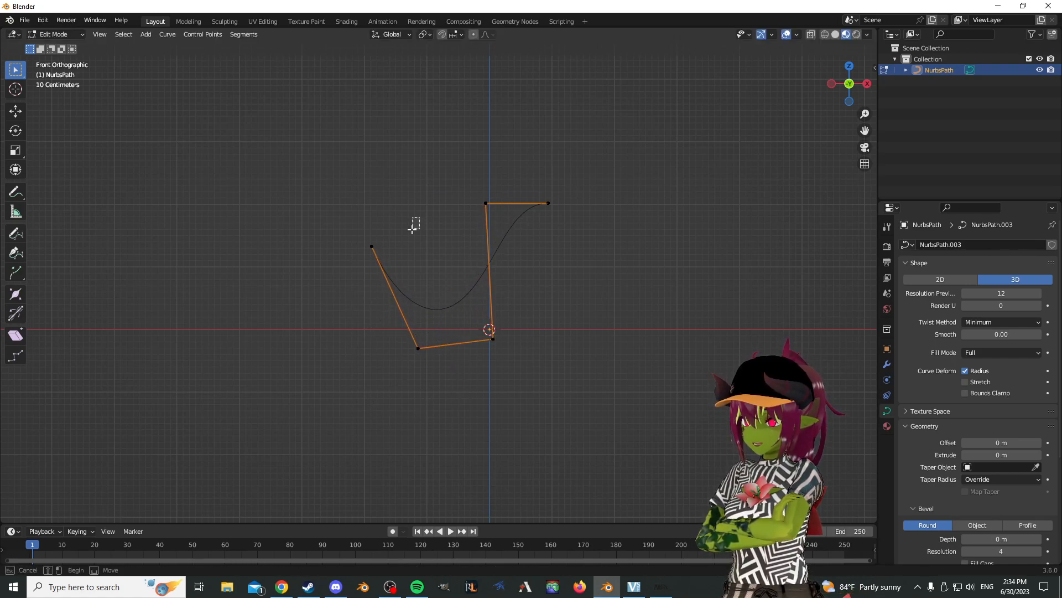
pyautogui.click(418, 348)
pyautogui.press('g')
pyautogui.press('z')
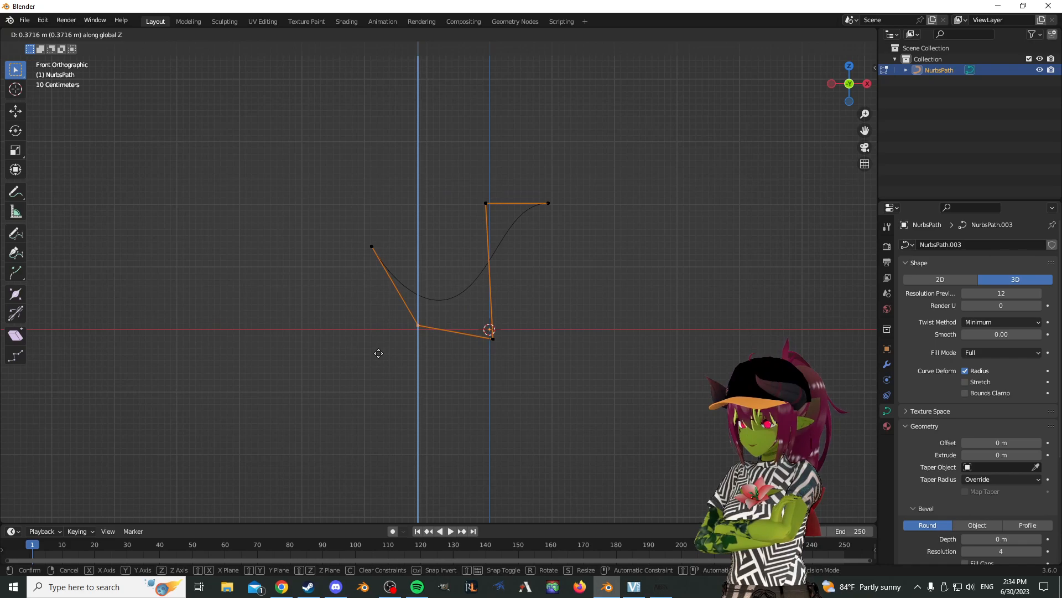
pyautogui.click(379, 353)
# - Try hiding all control points except the right end one and check the curve in Object Mode
pyautogui.keyDown('shift'); pyautogui.moveTo(404, 223); pyautogui.dragTo(393, 269, button='middle'); pyautogui.keyUp('shift')
pyautogui.moveTo(274, 245); pyautogui.dragTo(493, 442)
pyautogui.press('h')
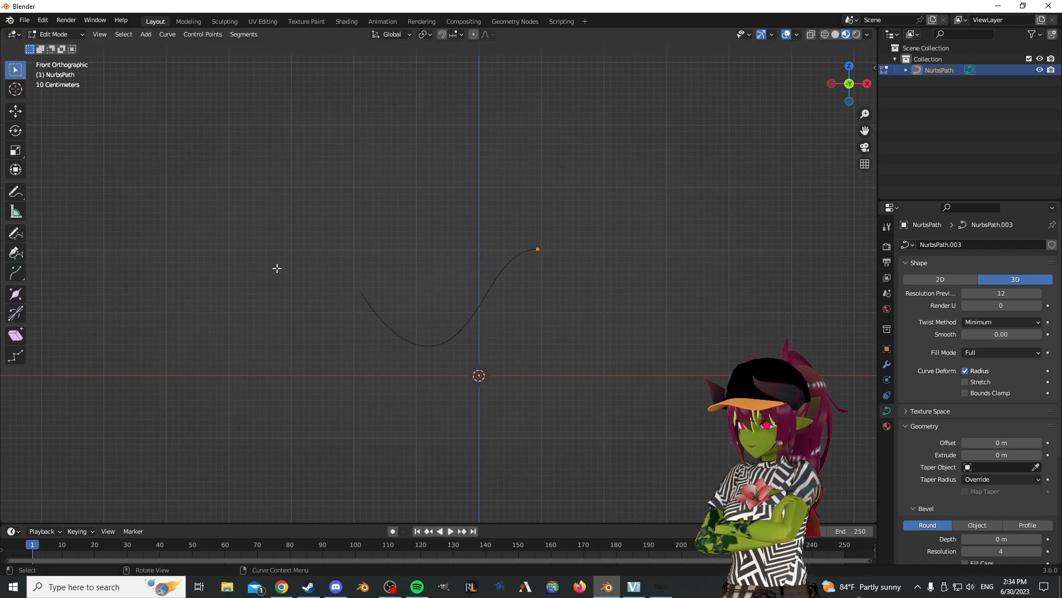
pyautogui.press('Tab')
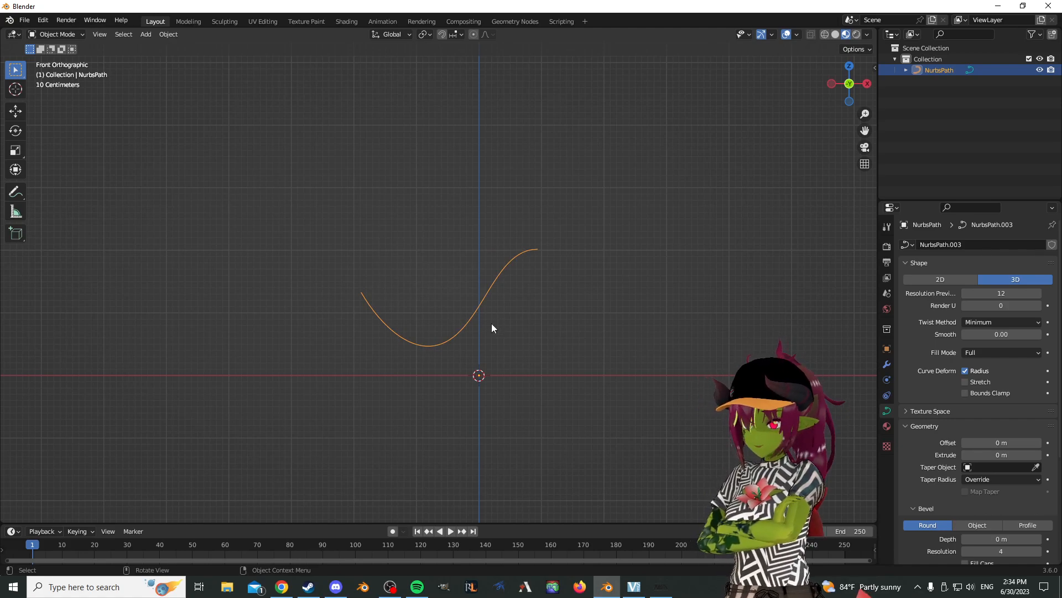
pyautogui.press('Tab')
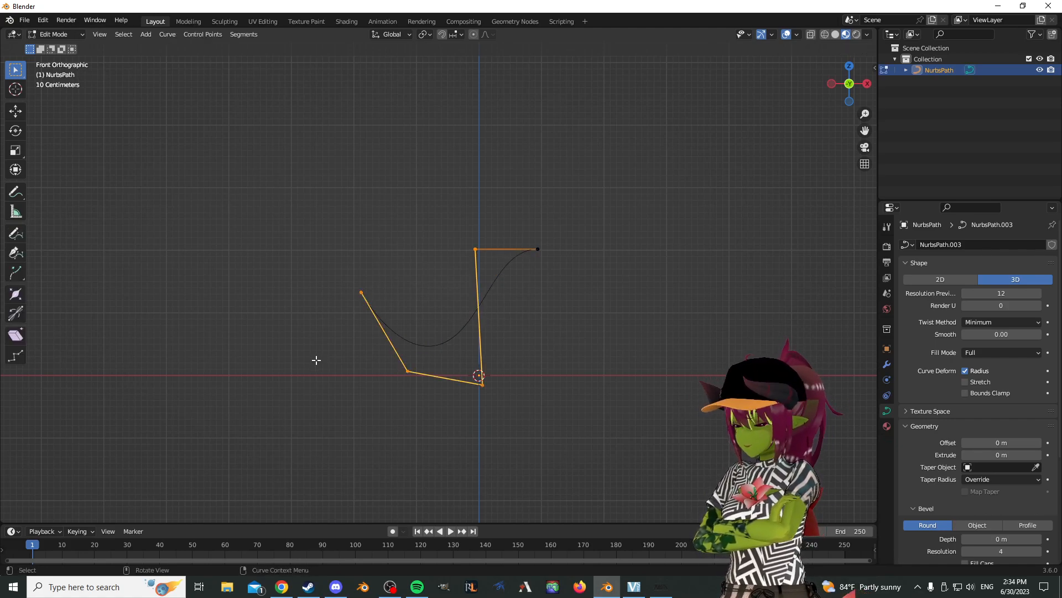
# - Shift all control points except the right end one along positive X, and return to Object Mode
pyautogui.press('g')
pyautogui.press('x')
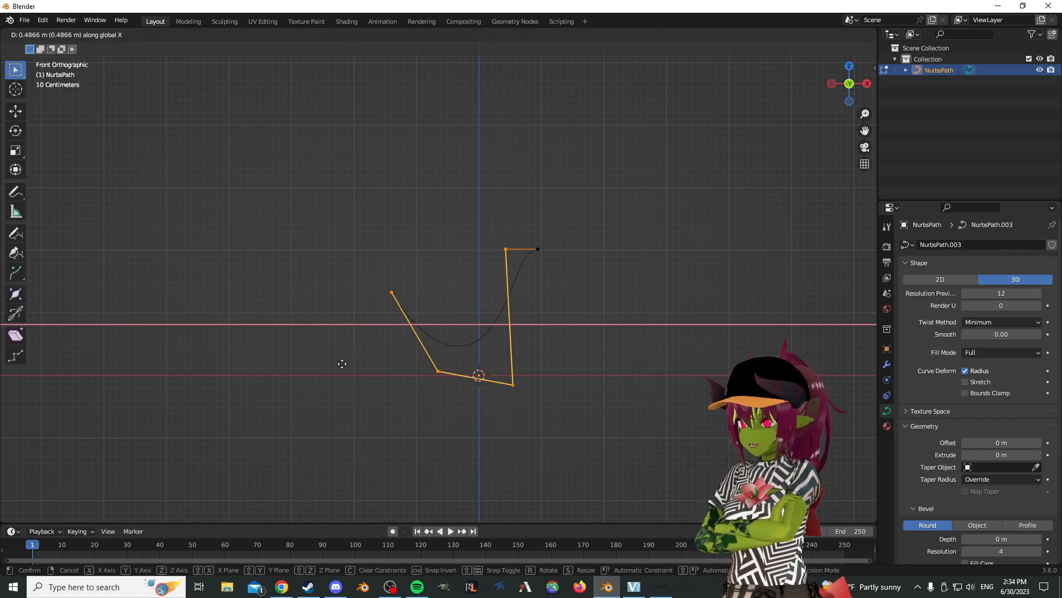
pyautogui.click(332, 368)
pyautogui.moveTo(418, 301)
pyautogui.mouseDown(button='middle')
pyautogui.moveTo(409, 183)
pyautogui.moveTo(363, 183)
pyautogui.moveTo(336, 199)
pyautogui.moveTo(405, 306)
pyautogui.mouseUp(button='middle')
pyautogui.scroll(6, 405, 306)
pyautogui.moveTo(387, 265); pyautogui.dragTo(308, 204, button='middle')
pyautogui.keyDown('shift'); pyautogui.moveTo(383, 226); pyautogui.dragTo(448, 187, button='middle'); pyautogui.keyUp('shift')
pyautogui.scroll(-5, 459, 179)
pyautogui.press('Tab')
# - Duplicate the curve with the copy offset along negative Y, and reselect the original curve
pyautogui.moveTo(211, 116); pyautogui.dragTo(446, 201, button='middle')
pyautogui.hotkey('shift', 'd')
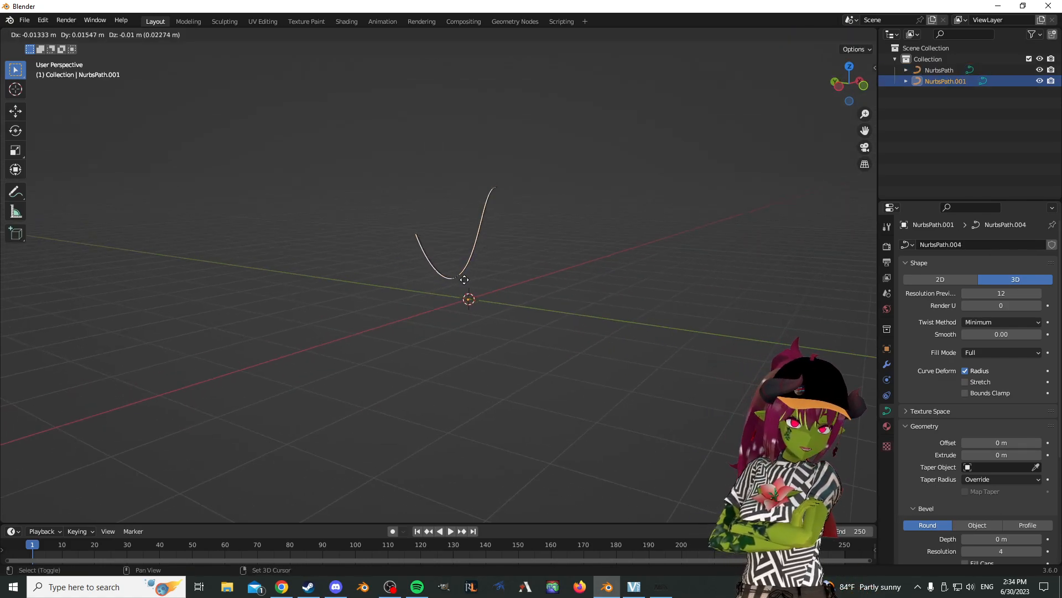
pyautogui.rightClick(495, 201)
pyautogui.press('g')
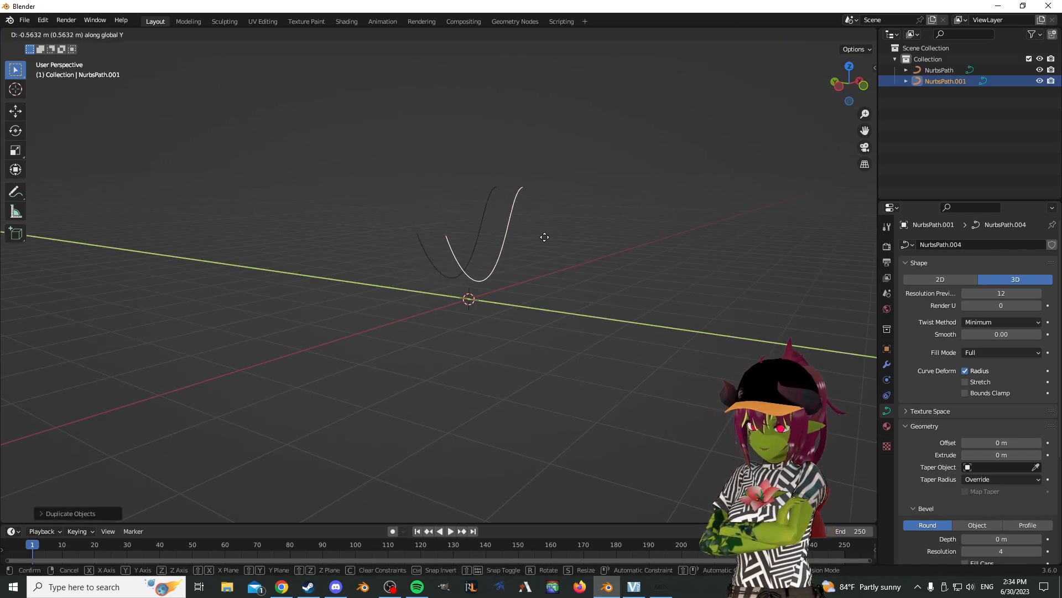
pyautogui.click(634, 283)
pyautogui.moveTo(636, 285); pyautogui.dragTo(426, 320, button='middle')
pyautogui.click(427, 320)
pyautogui.moveTo(483, 277); pyautogui.dragTo(127, 123, button='middle')
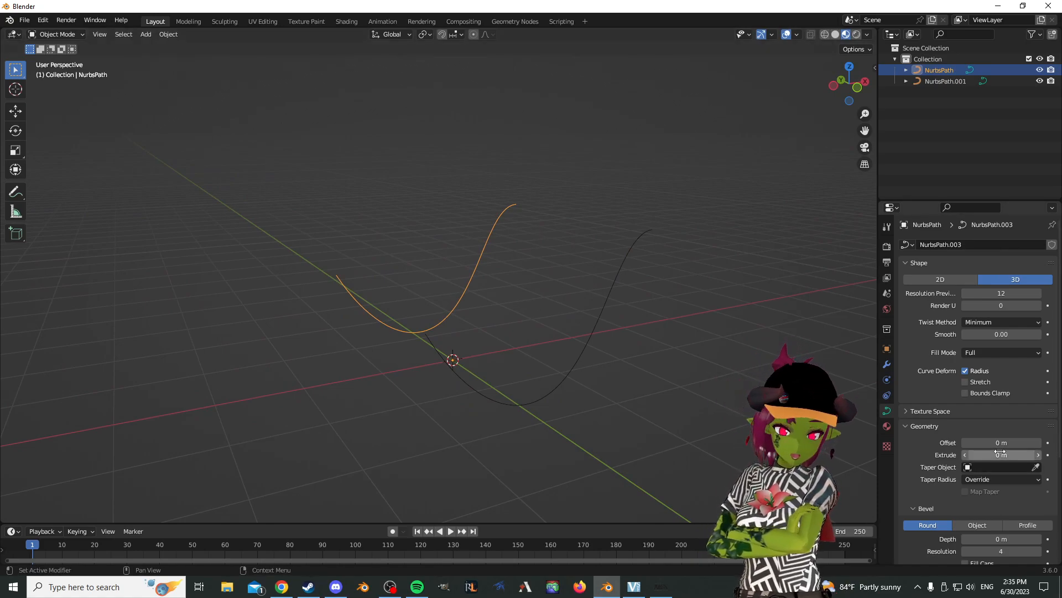
# - Try out the Extrude setting on the original curve, ending at 0.09 m
pyautogui.click(1039, 455)
pyautogui.click(1039, 455)
pyautogui.click(1039, 455)
pyautogui.click(1040, 455)
pyautogui.click(1039, 455)
pyautogui.click(1039, 456)
pyautogui.click(1039, 456)
pyautogui.click(1039, 456)
pyautogui.click(1039, 455)
pyautogui.click(1039, 456)
pyautogui.click(1039, 455)
pyautogui.click(1039, 455)
pyautogui.click(1039, 455)
pyautogui.click(1039, 455)
pyautogui.click(1039, 455)
pyautogui.keyDown('shift'); pyautogui.moveTo(687, 382); pyautogui.dragTo(841, 365, button='middle'); pyautogui.keyUp('shift')
pyautogui.moveTo(1001, 455); pyautogui.dragTo(977, 455)
# - Reset the original curve's Extrude value to 0 m
pyautogui.click(998, 455)
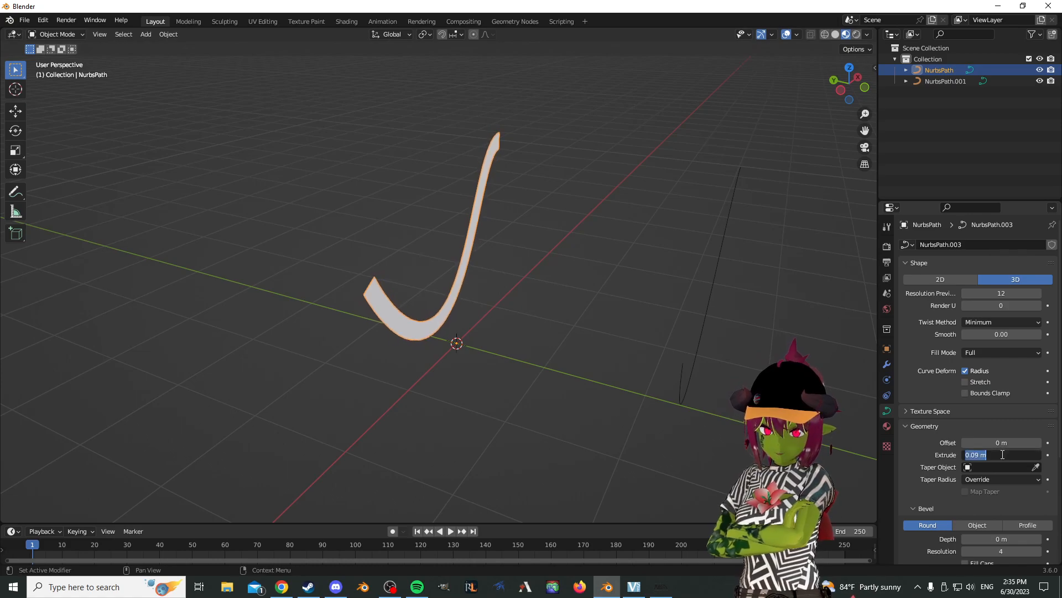
pyautogui.write('0')
pyautogui.press('Return')
# - Turn the original curve into a tube with a round bevel depth of 0.17 m
pyautogui.scroll(-4, 950, 438)
pyautogui.scroll(-2, 950, 437)
pyautogui.click(1002, 406)
pyautogui.click(1003, 407)
pyautogui.click(936, 411)
pyautogui.moveTo(1009, 406); pyautogui.dragTo(1038, 406)
pyautogui.moveTo(692, 335); pyautogui.dragTo(670, 321, button='middle')
# - Try assigning NurbsPath as the taper object of the duplicate curve
pyautogui.click(670, 321)
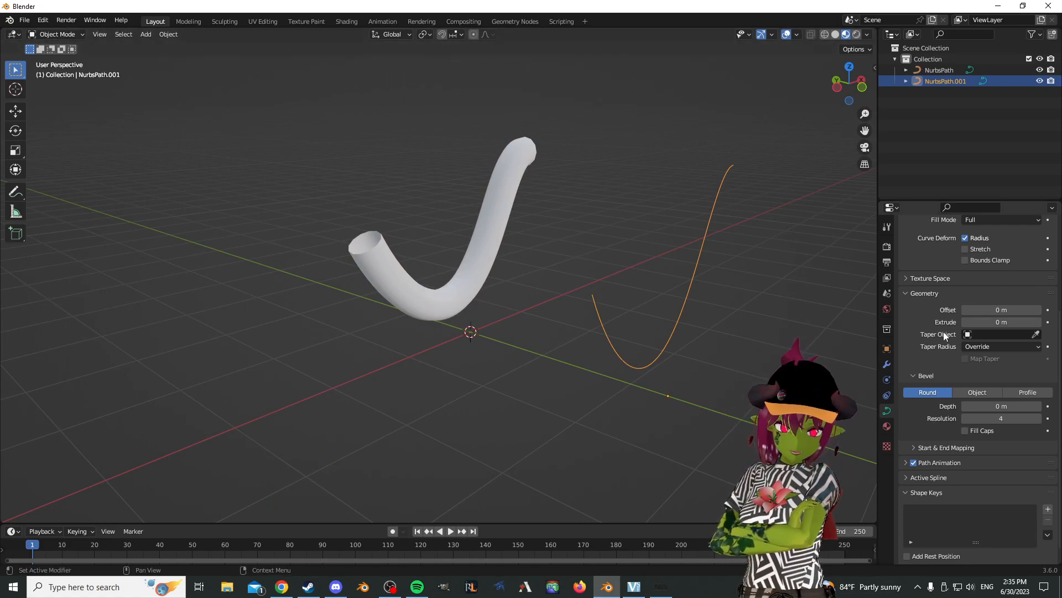
pyautogui.click(1037, 334)
pyautogui.click(941, 70)
pyautogui.keyDown('shift'); pyautogui.moveTo(731, 211); pyautogui.dragTo(678, 232, button='middle'); pyautogui.keyUp('shift')
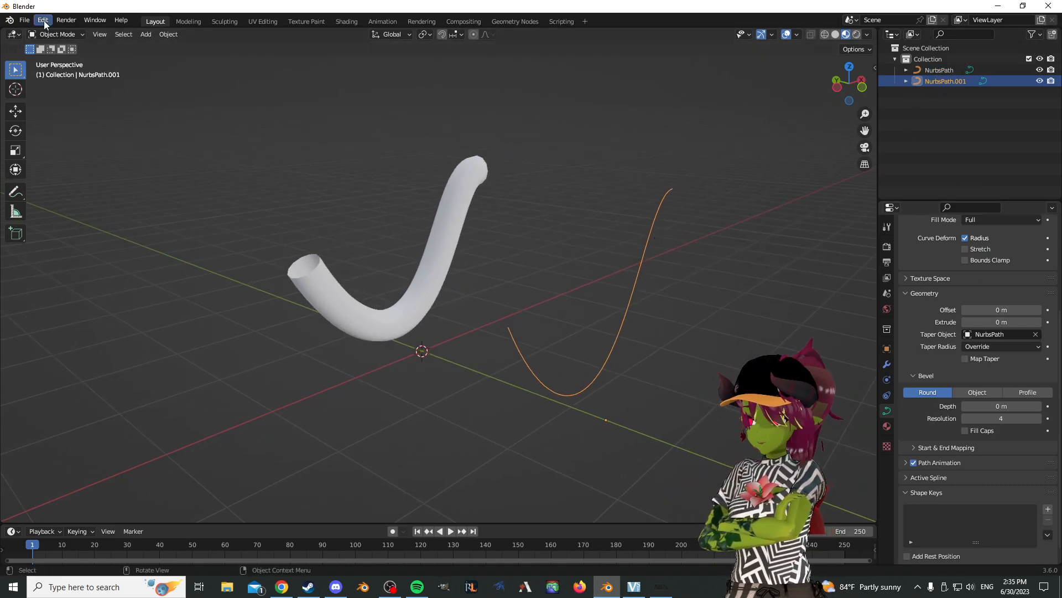
# - Clear the duplicate curve's taper object and assign NurbsPath.001 as the beveled tube's taper object instead
pyautogui.click(446, 255)
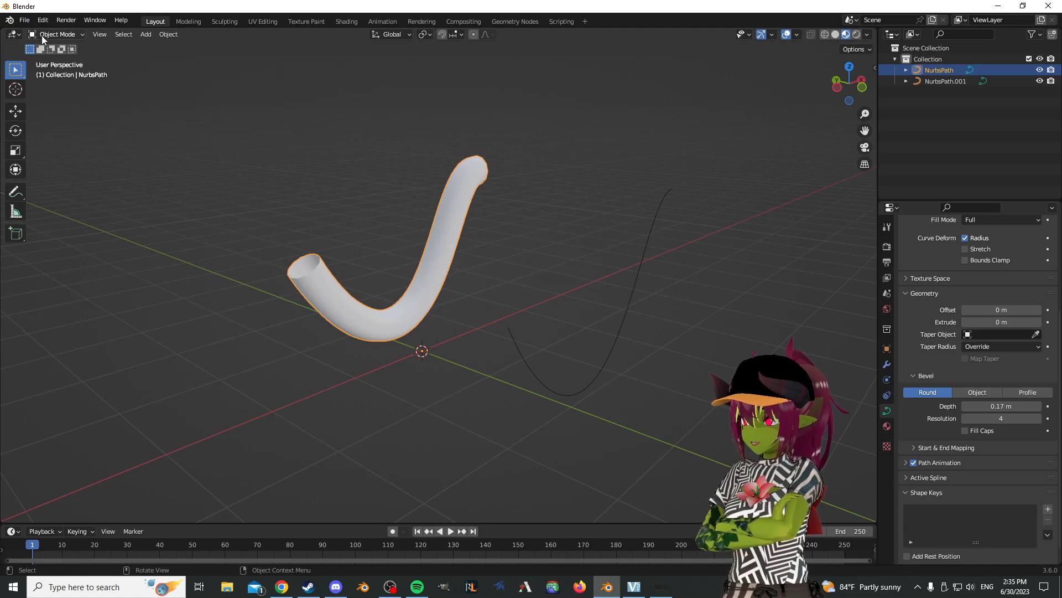
pyautogui.click(623, 311)
pyautogui.click(435, 223)
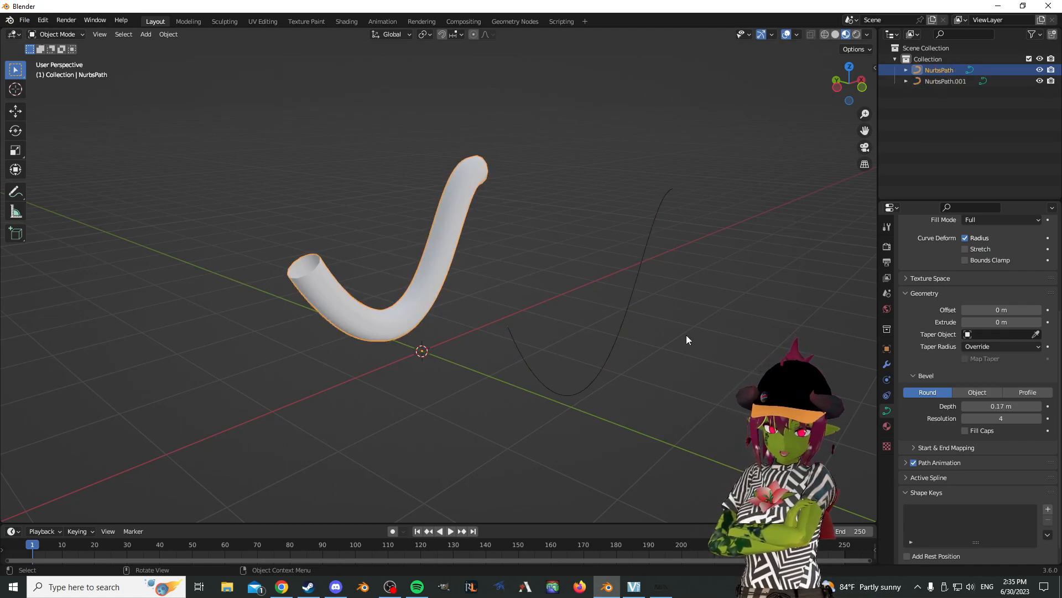
pyautogui.click(626, 314)
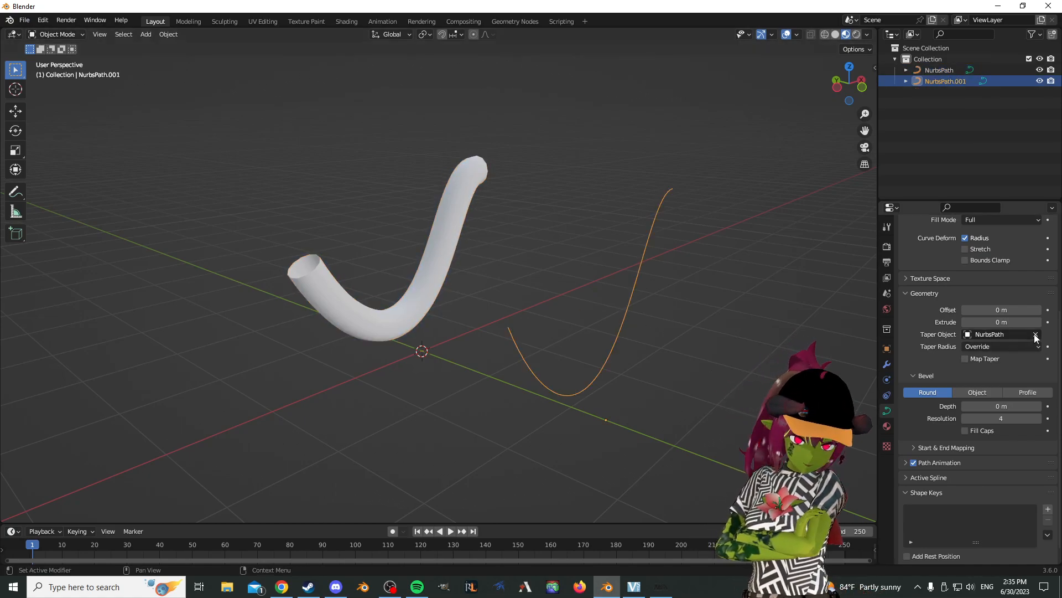
pyautogui.click(448, 217)
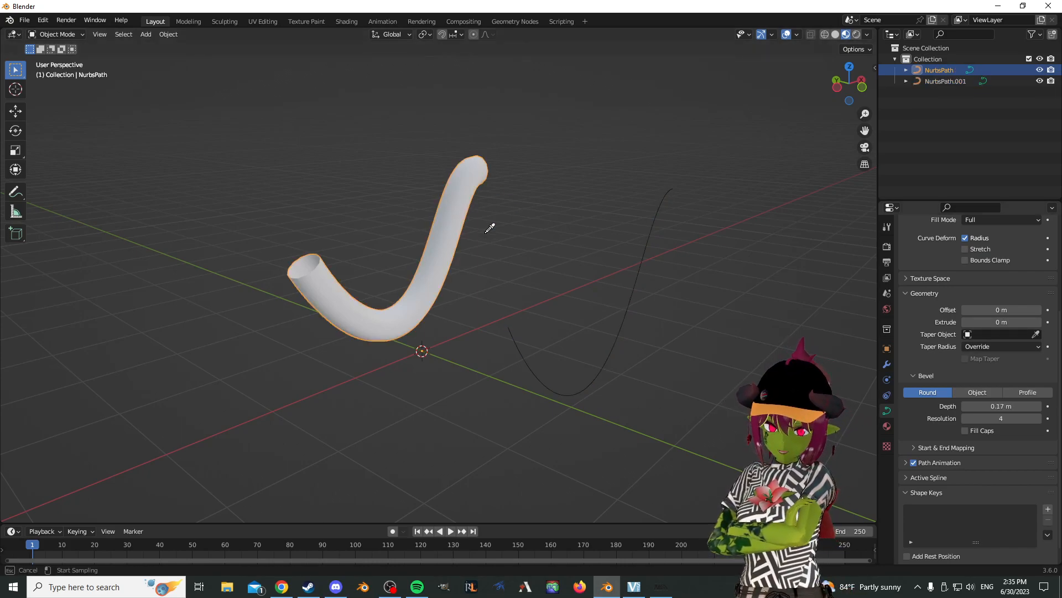
pyautogui.click(943, 81)
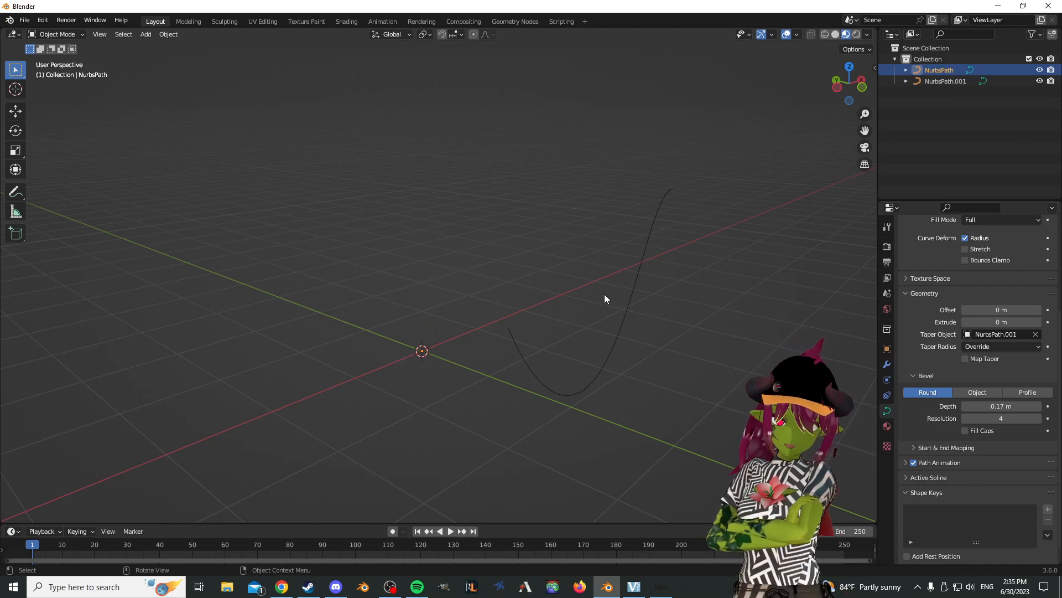
# - Move the duplicate taper curve about 1.2 m along positive Y
pyautogui.click(627, 296)
pyautogui.press('g')
pyautogui.press('y')
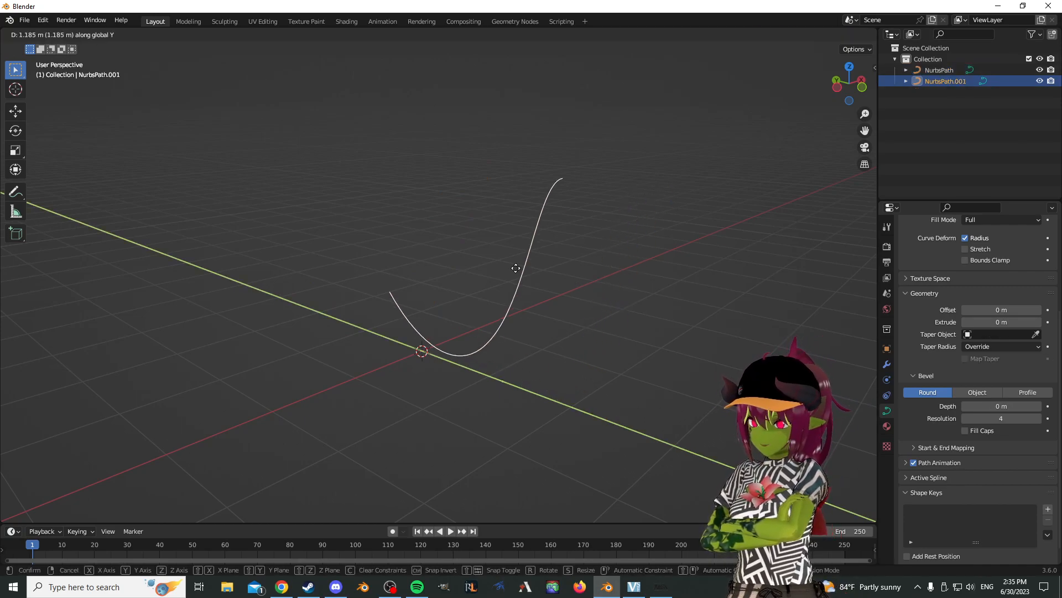
pyautogui.click(516, 268)
# - In Edit Mode, move all control points of the taper curve about 0.8 m along positive Y
pyautogui.click(53, 59)
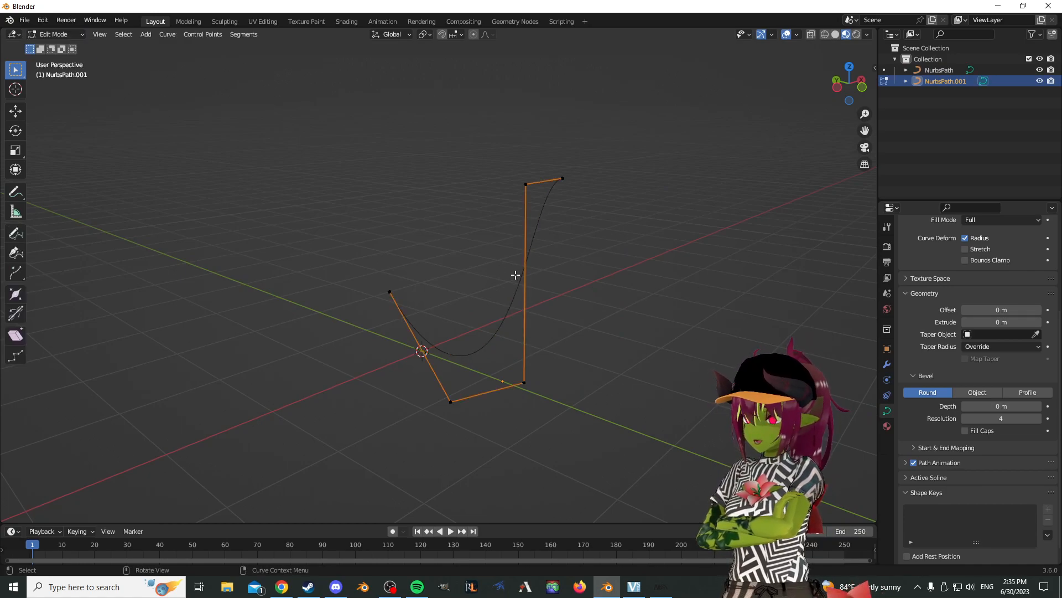
pyautogui.press('g')
pyautogui.press('x')
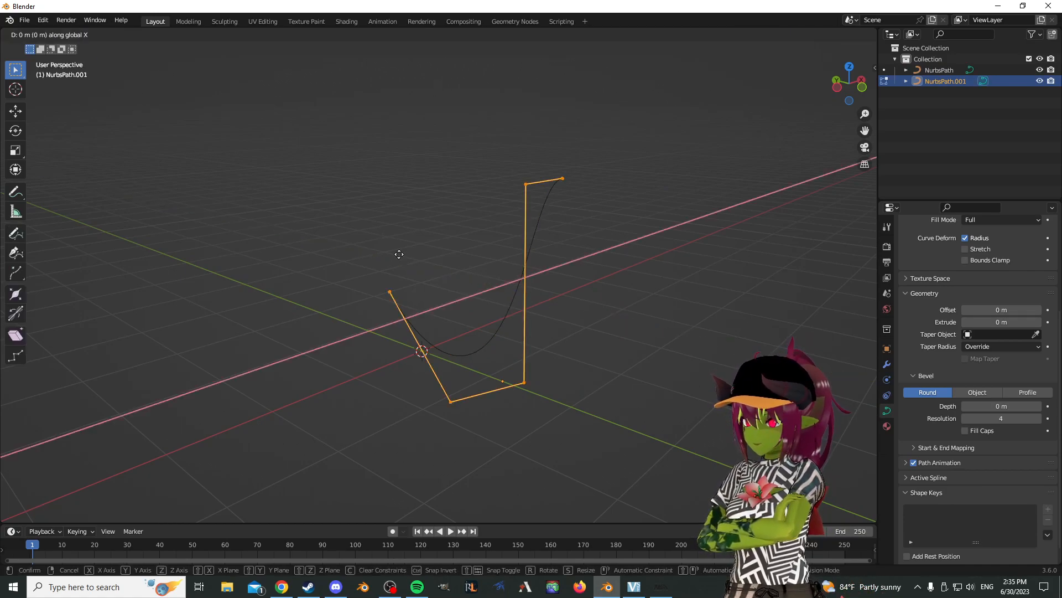
pyautogui.press('y')
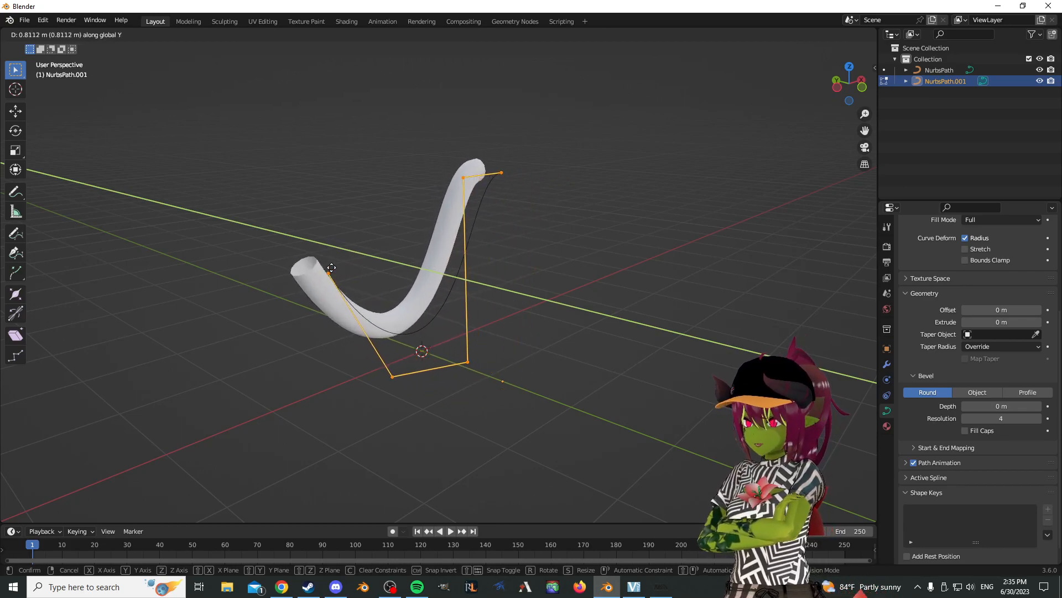
pyautogui.click(326, 273)
# - Rotate all control points of the taper curve about the global Z axis to taper the tube
pyautogui.moveTo(327, 273); pyautogui.dragTo(518, 303, button='middle')
pyautogui.moveTo(640, 210); pyautogui.dragTo(525, 233, button='middle')
pyautogui.press('r')
pyautogui.press('z')
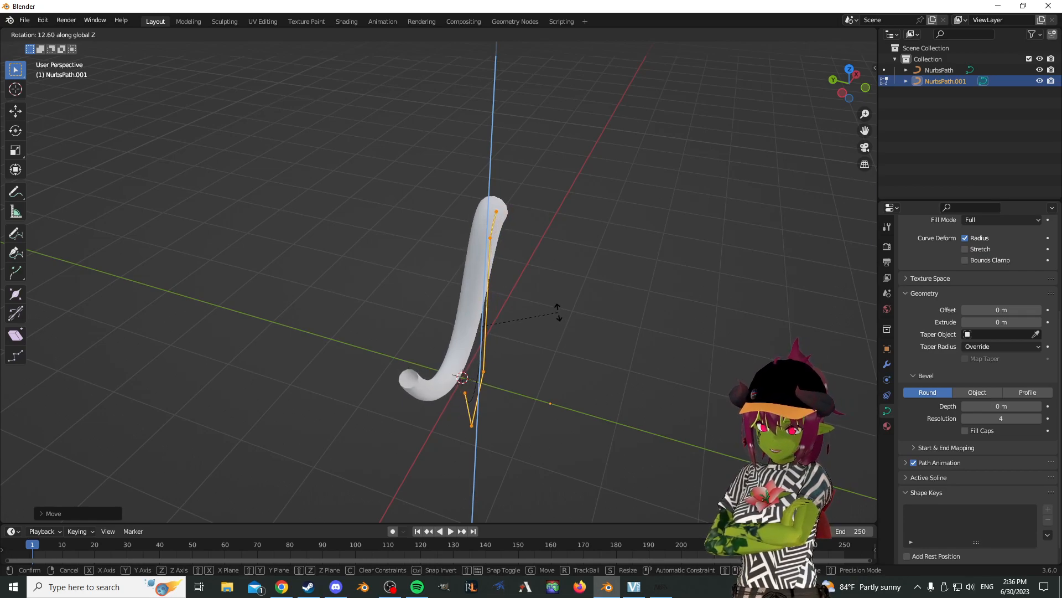
pyautogui.click(536, 292)
# - Try moving all taper curve points along Y and along X to test their effect on the tube's thickness
pyautogui.moveTo(537, 291); pyautogui.dragTo(398, 223, button='middle')
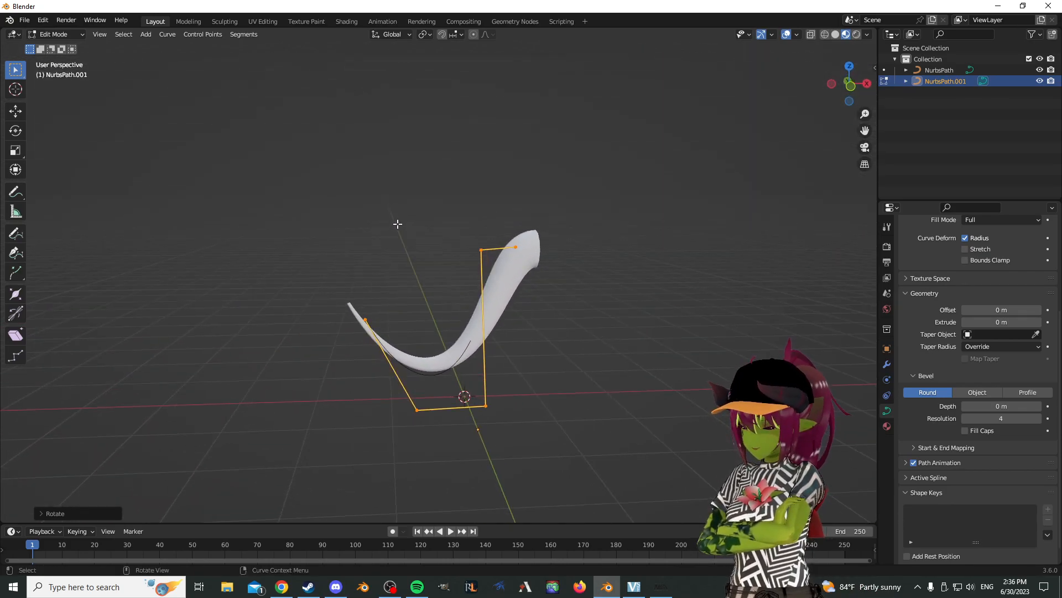
pyautogui.press('g')
pyautogui.press('y')
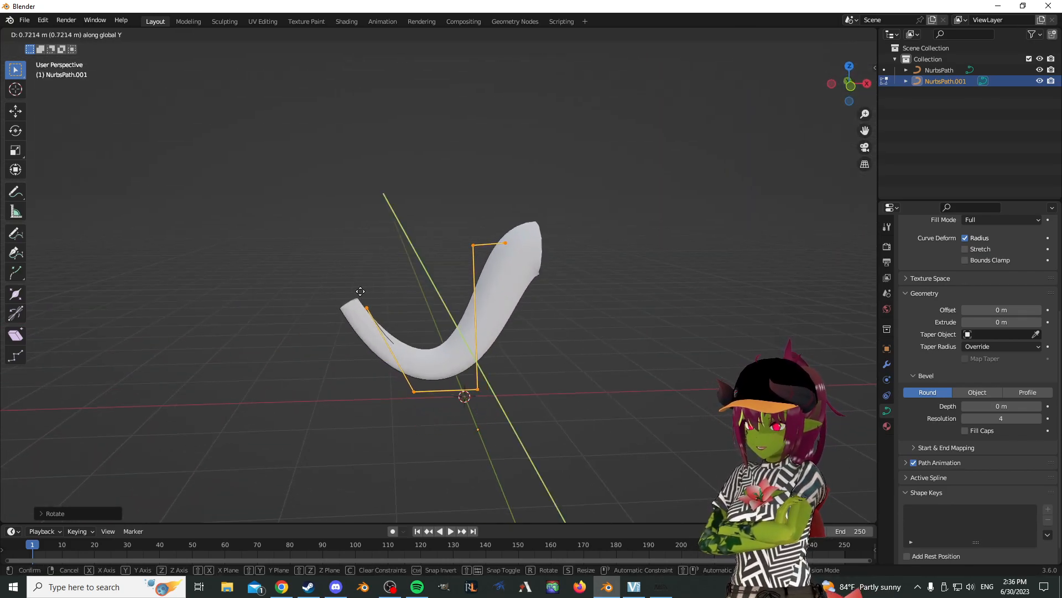
pyautogui.press('x')
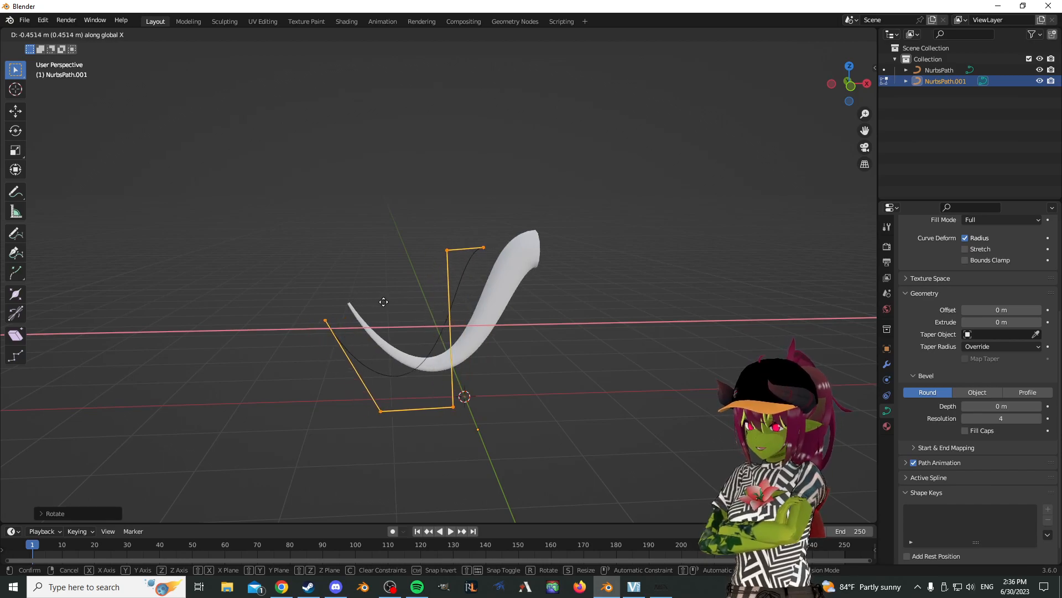
pyautogui.click(443, 308)
# - Move the taper curve's two upper control points about 0.5 m along negative Y to thin the tube's wide end
pyautogui.moveTo(585, 220); pyautogui.dragTo(416, 279)
pyautogui.press('g')
pyautogui.press('y')
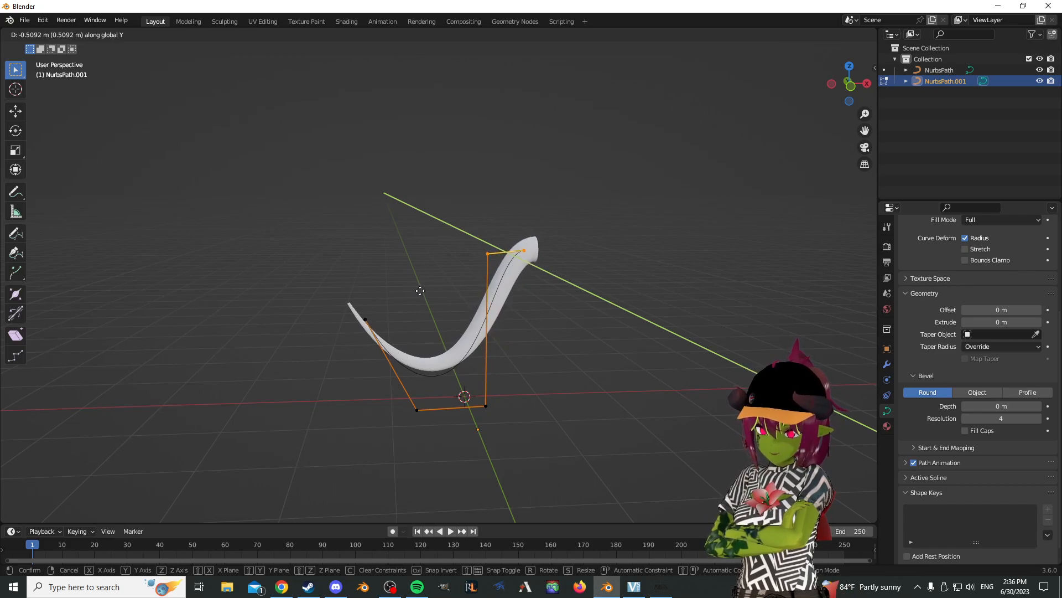
pyautogui.click(419, 290)
# - Move only the taper curve's last upper control point about 0.28 m along negative Y
pyautogui.keyDown('shift'); pyautogui.moveTo(542, 276); pyautogui.dragTo(518, 275, button='middle'); pyautogui.keyUp('shift')
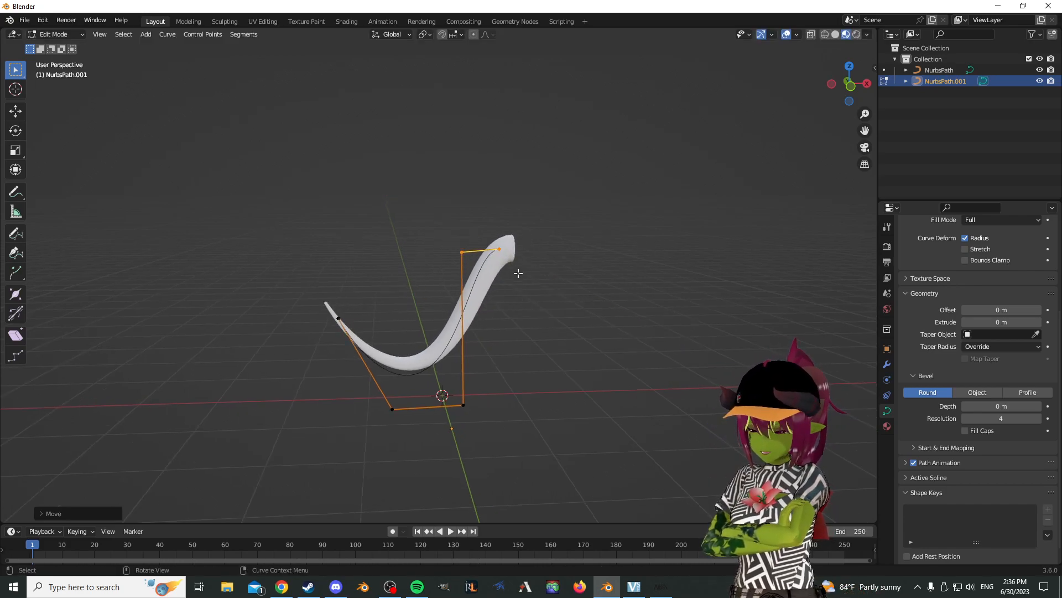
pyautogui.press('g')
pyautogui.press('z')
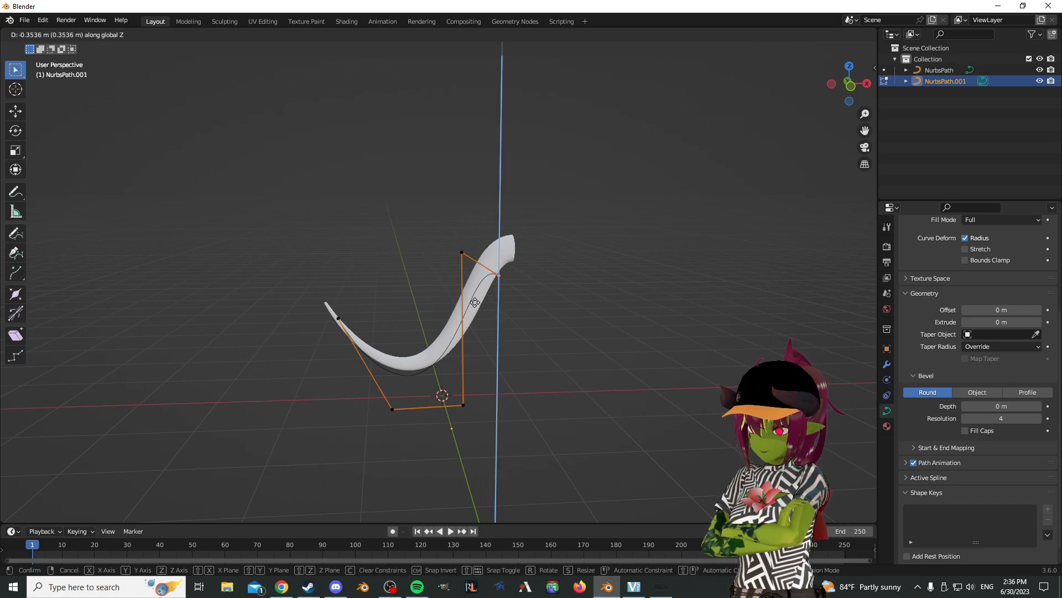
pyautogui.press('x')
pyautogui.press('y')
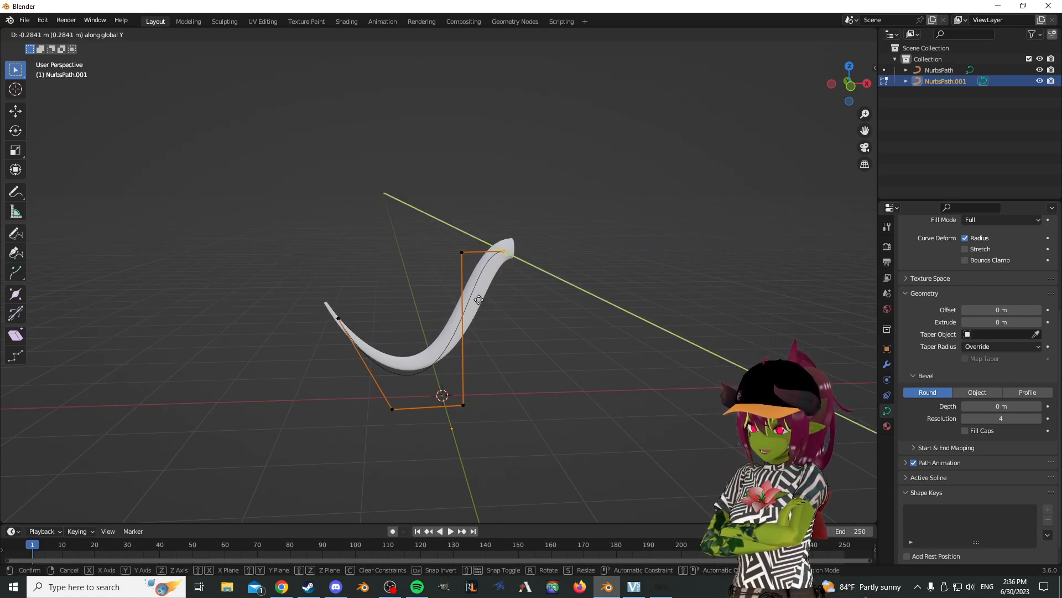
pyautogui.click(479, 299)
# - Nudge the taper curve's last upper control point slightly back along positive Y in two small moves
pyautogui.press('g')
pyautogui.press('y')
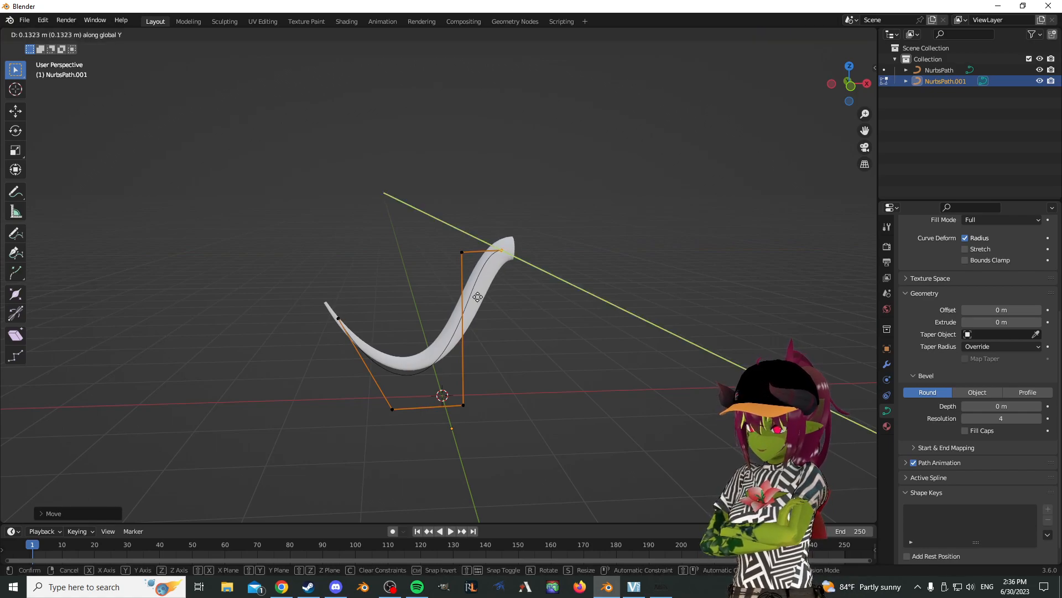
pyautogui.click(475, 289)
pyautogui.moveTo(474, 289); pyautogui.dragTo(498, 260, button='middle')
pyautogui.press('g')
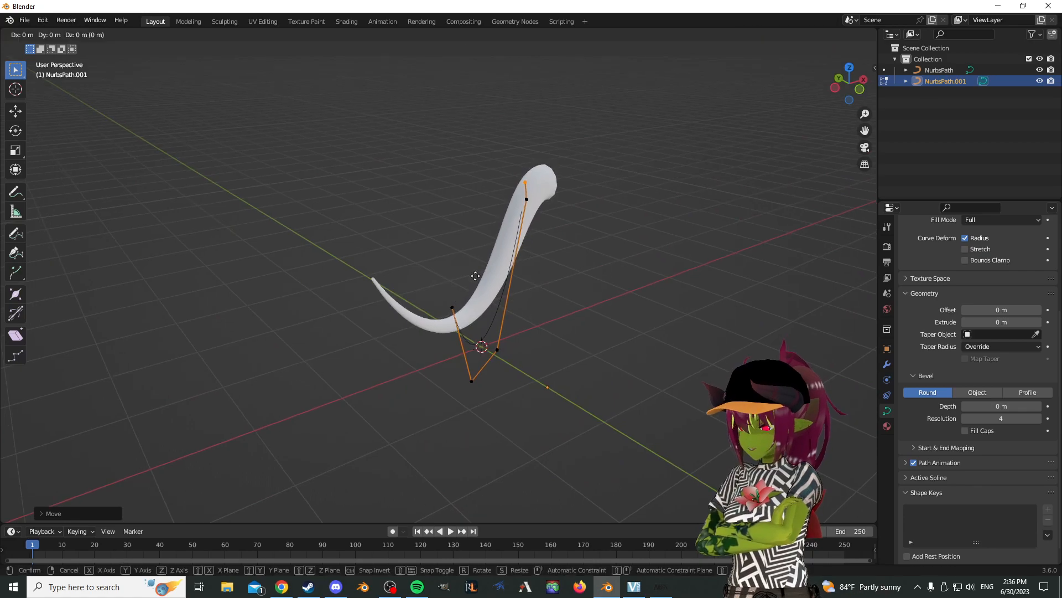
pyautogui.press('y')
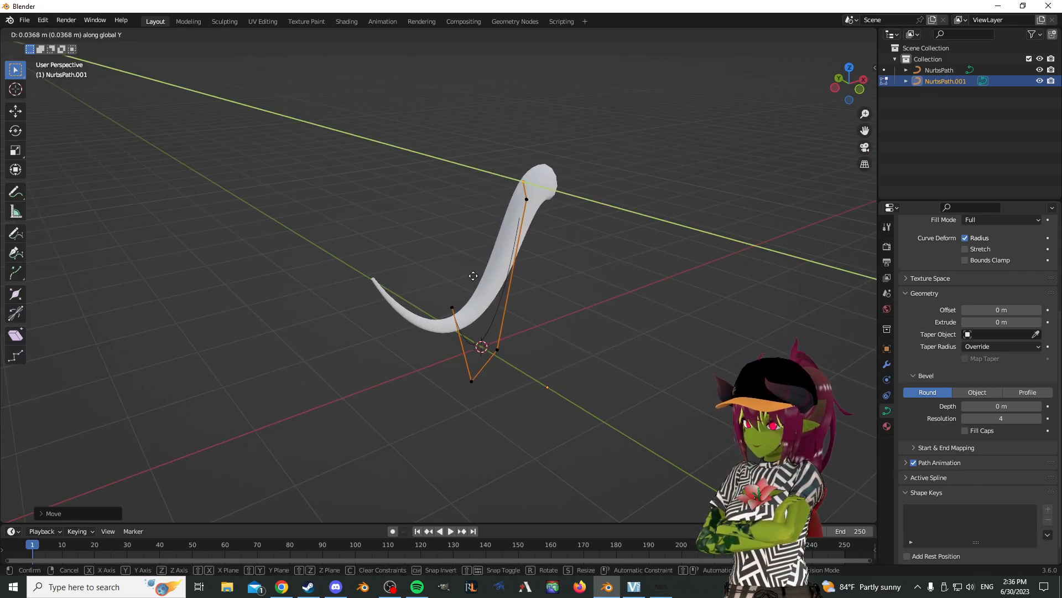
pyautogui.click(472, 273)
# - Select the taper curve's first control point, the one governing the thin end of the tube
pyautogui.click(632, 321)
pyautogui.moveTo(673, 319)
pyautogui.mouseDown(button='middle')
pyautogui.moveTo(645, 315)
pyautogui.moveTo(688, 313)
pyautogui.mouseUp(button='middle')
pyautogui.scroll(3, 623, 310)
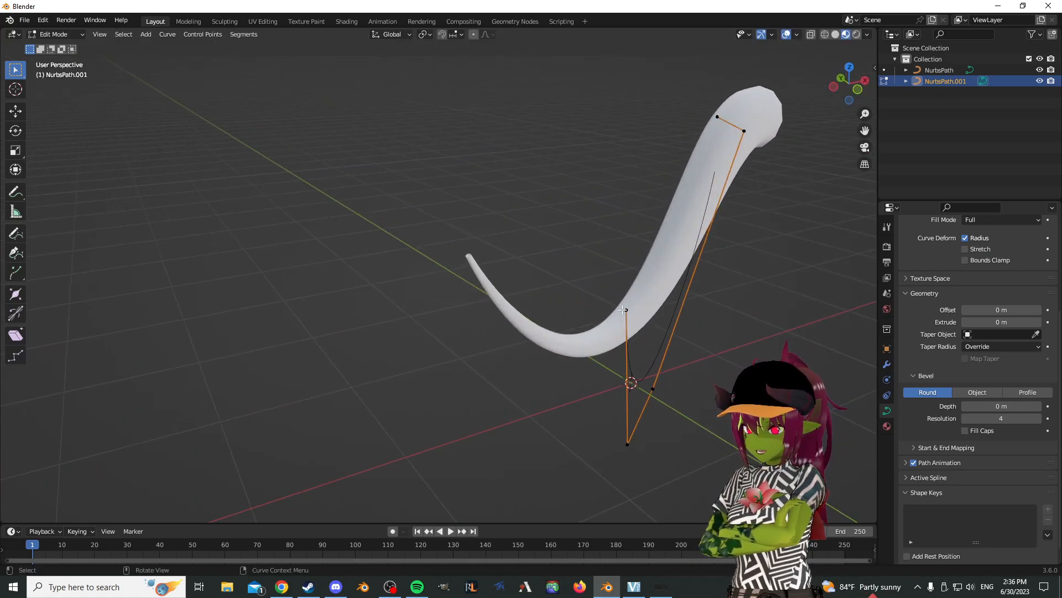
pyautogui.click(625, 307)
pyautogui.press('g')
pyautogui.press('x')
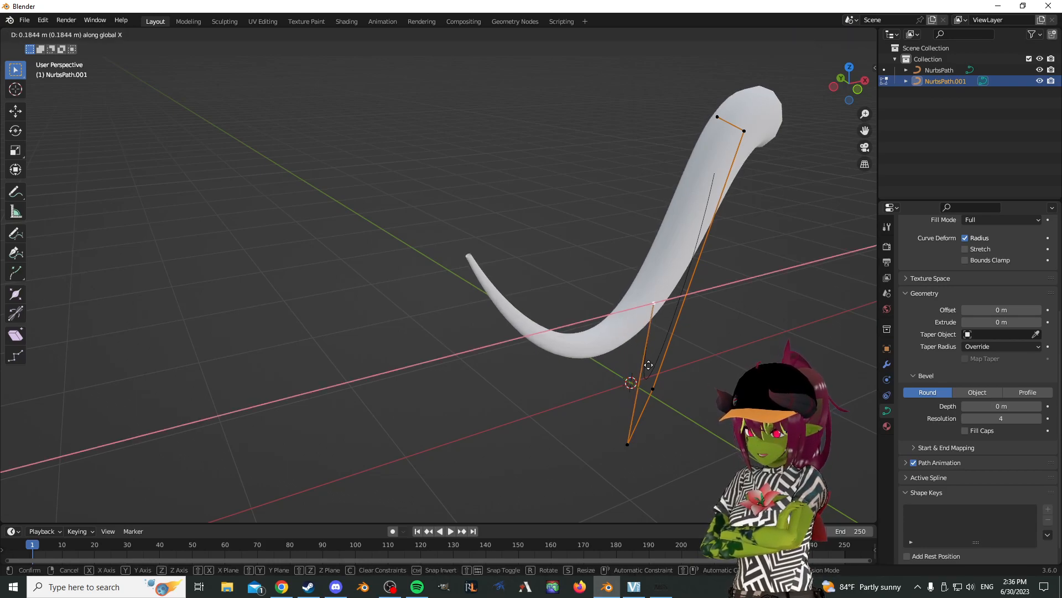
pyautogui.rightClick(717, 389)
pyautogui.moveTo(714, 386); pyautogui.dragTo(663, 377, button='middle')
pyautogui.press('x')
pyautogui.rightClick(572, 244)
pyautogui.press('g')
pyautogui.rightClick(551, 163)
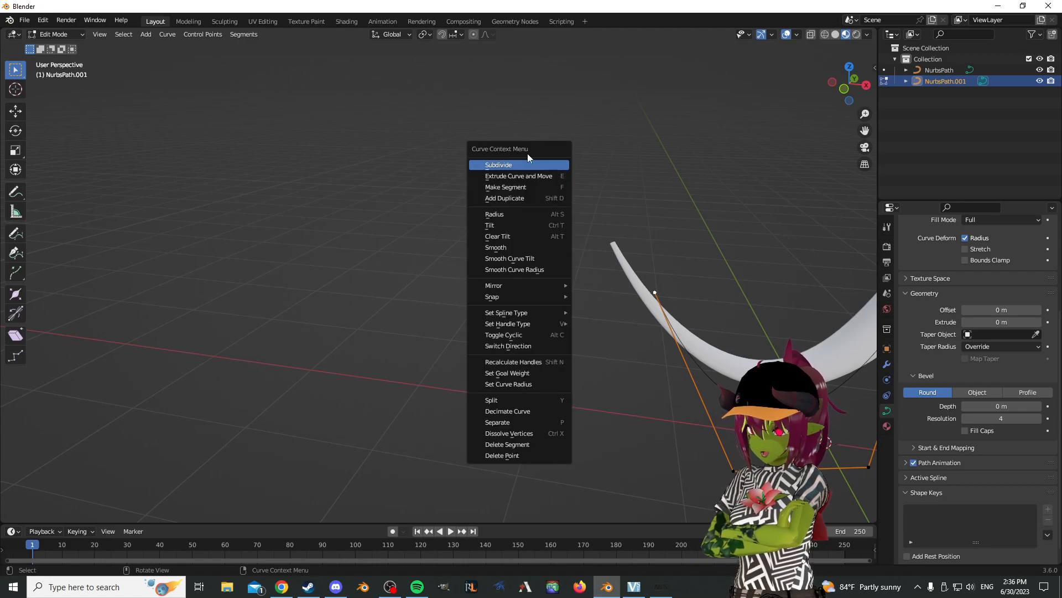
# - Move the taper curve's first control point about 0.1 m along negative Y to sharpen the tube's tip, and return to Object Mode
pyautogui.moveTo(402, 191); pyautogui.dragTo(470, 200, button='middle')
pyautogui.press('g')
pyautogui.press('y')
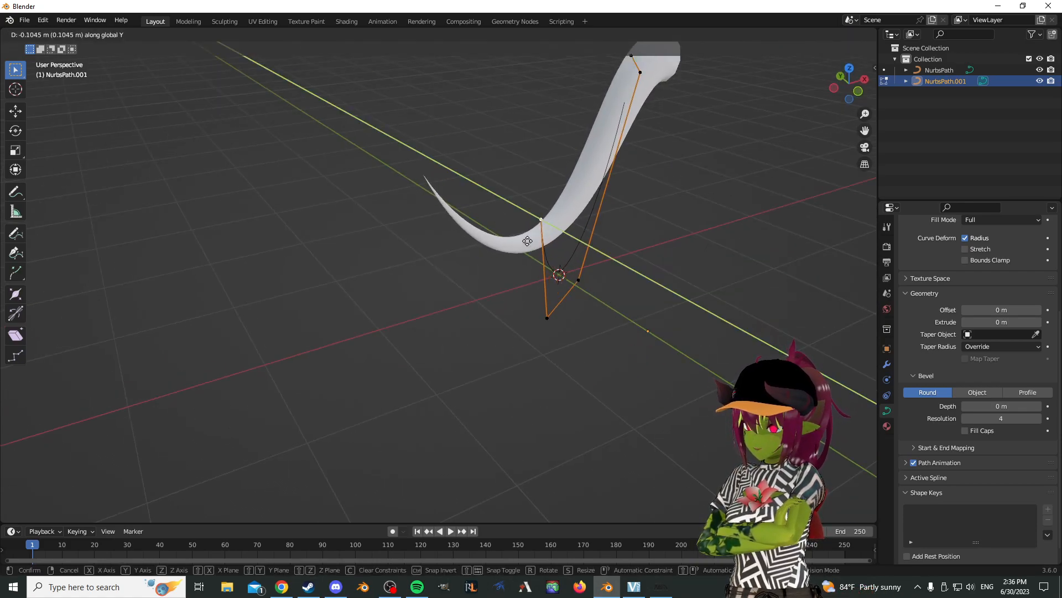
pyautogui.click(526, 241)
pyautogui.click(690, 303)
pyautogui.moveTo(695, 304); pyautogui.dragTo(612, 373, button='middle')
pyautogui.scroll(1, 608, 370)
pyautogui.press('Tab')
# - Select the tapered tube and examine its mesh density in wireframe display
pyautogui.moveTo(372, 217); pyautogui.dragTo(559, 188, button='middle')
pyautogui.click(559, 188)
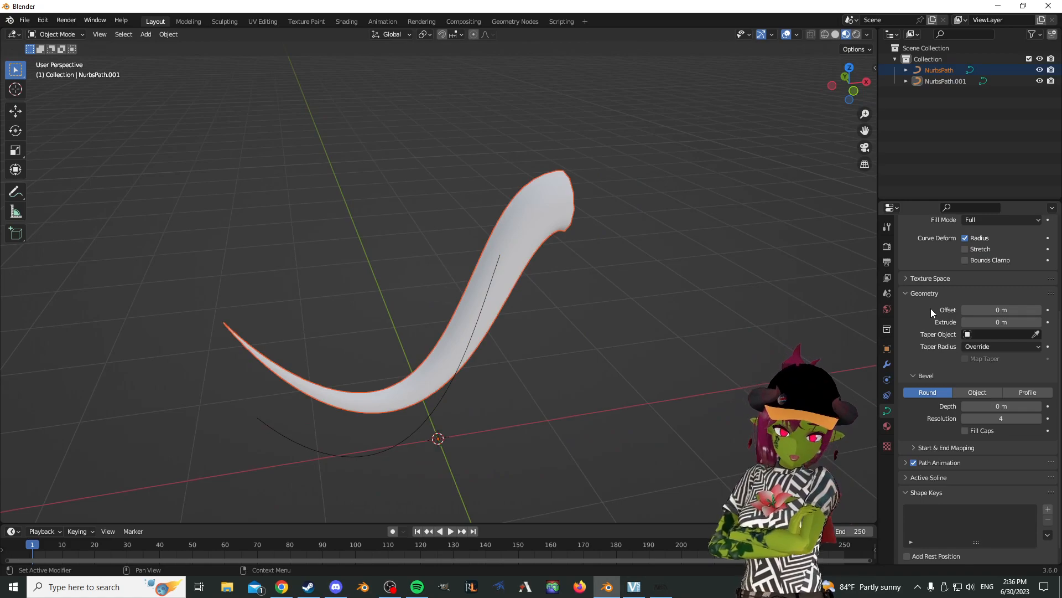
pyautogui.scroll(5, 928, 307)
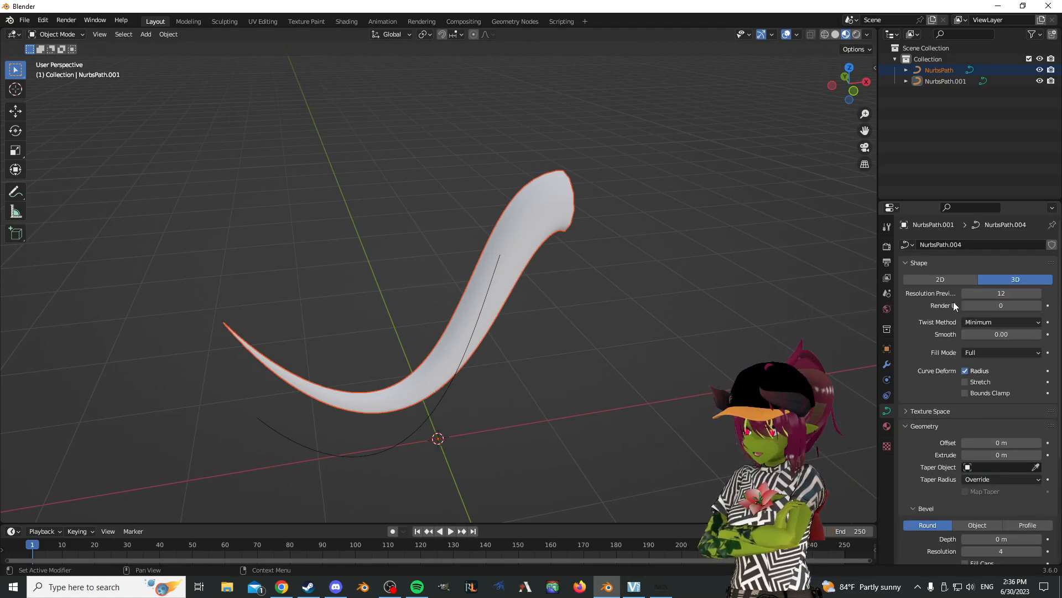
pyautogui.click(825, 34)
pyautogui.scroll(5, 726, 174)
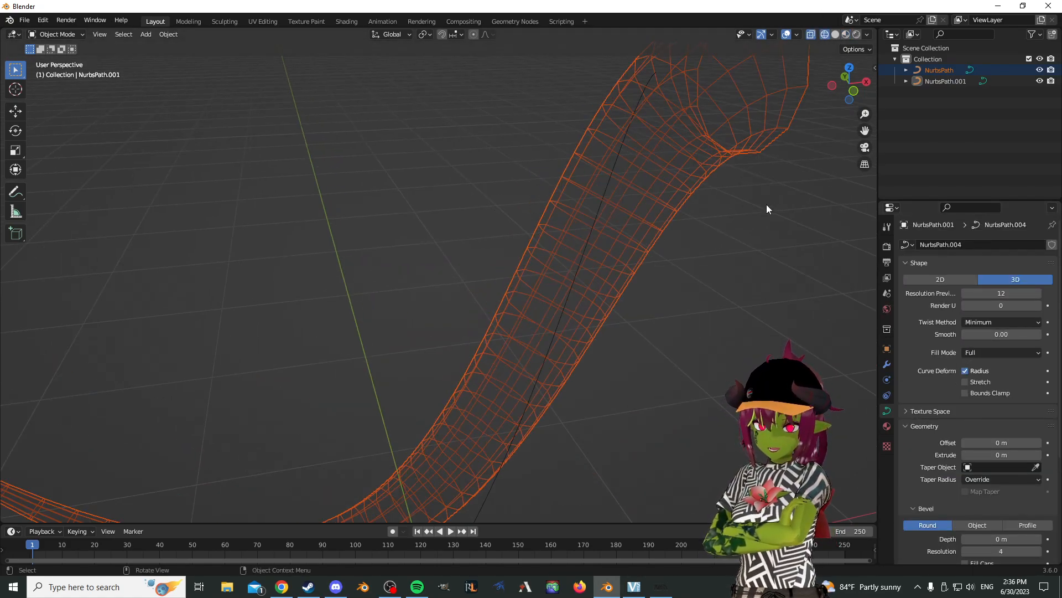
pyautogui.scroll(-5, 767, 209)
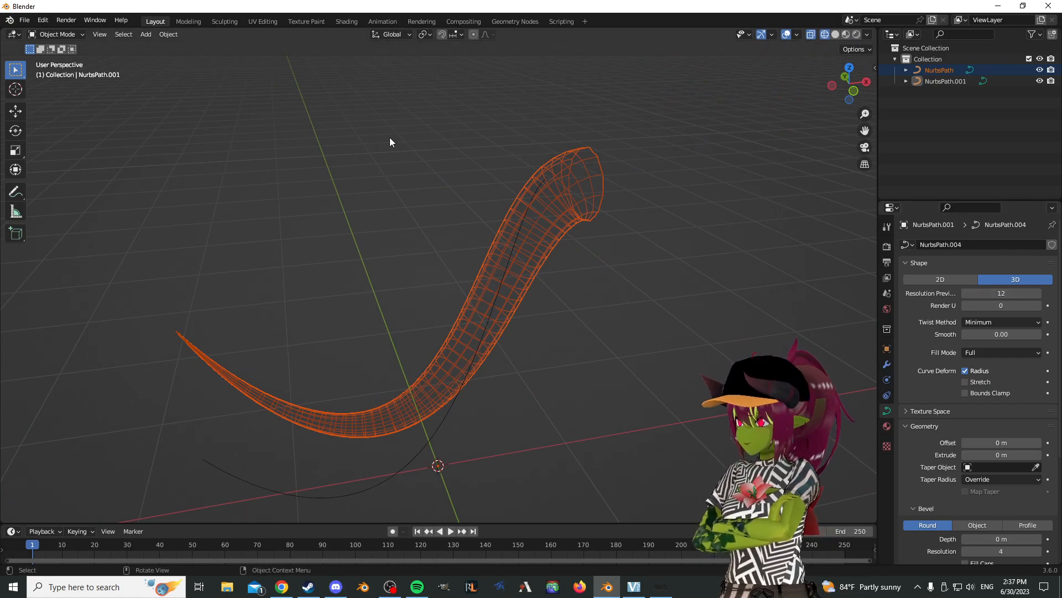
# - Lower the NurbsPath tube's preview resolution to 4 and return the viewport to material preview shading
pyautogui.click(948, 72)
pyautogui.click(965, 294)
pyautogui.click(964, 294)
pyautogui.click(964, 294)
pyautogui.click(965, 294)
pyautogui.click(965, 295)
pyautogui.click(965, 295)
pyautogui.click(965, 294)
pyautogui.click(964, 295)
pyautogui.click(846, 34)
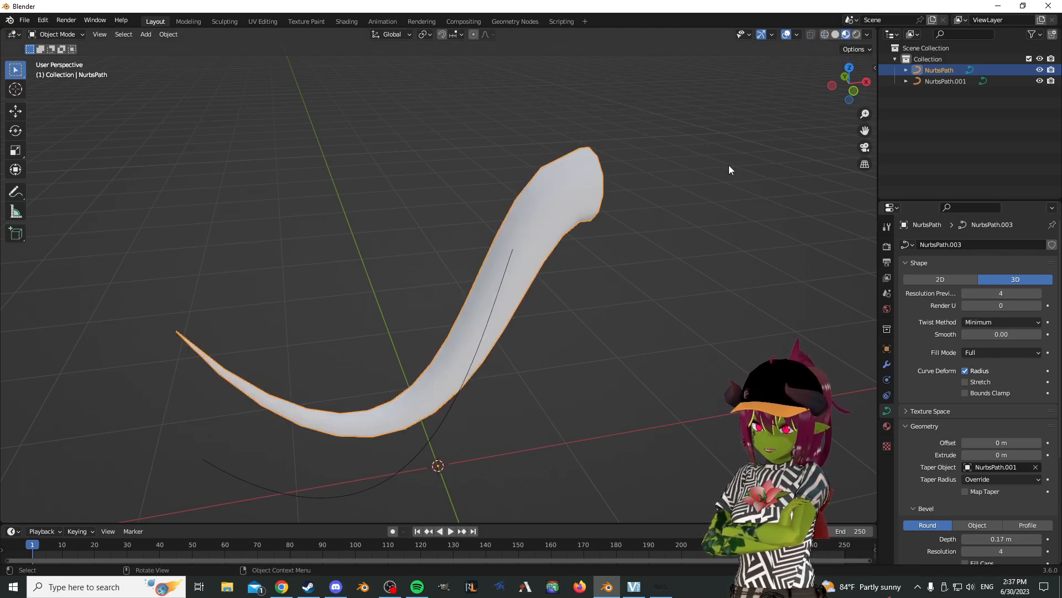
# - Shade the tube smooth and set its preview resolution to 5
pyautogui.moveTo(733, 168); pyautogui.dragTo(715, 129, button='middle')
pyautogui.rightClick(568, 178)
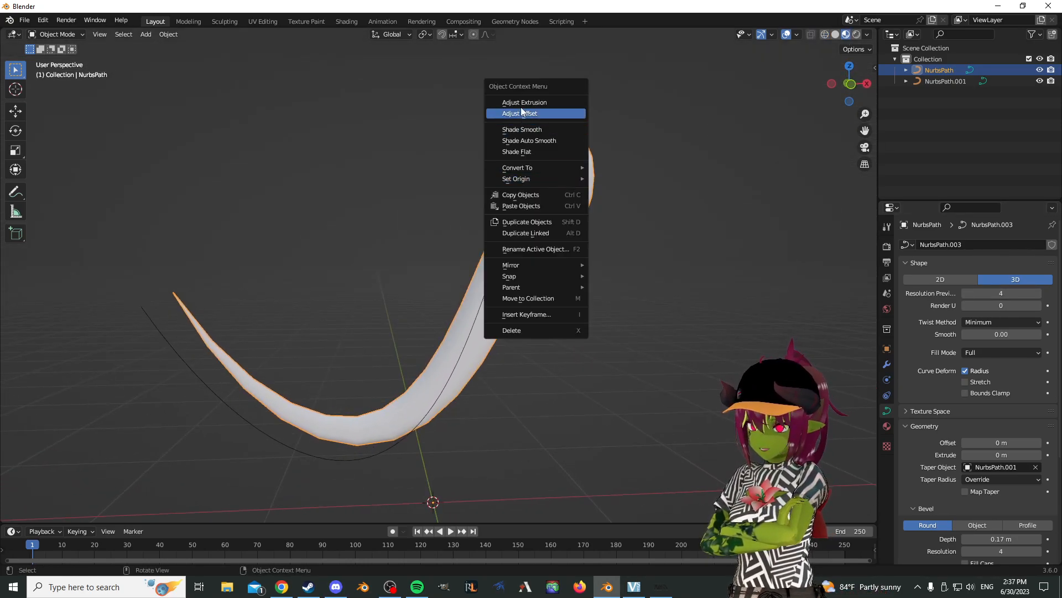
pyautogui.click(527, 131)
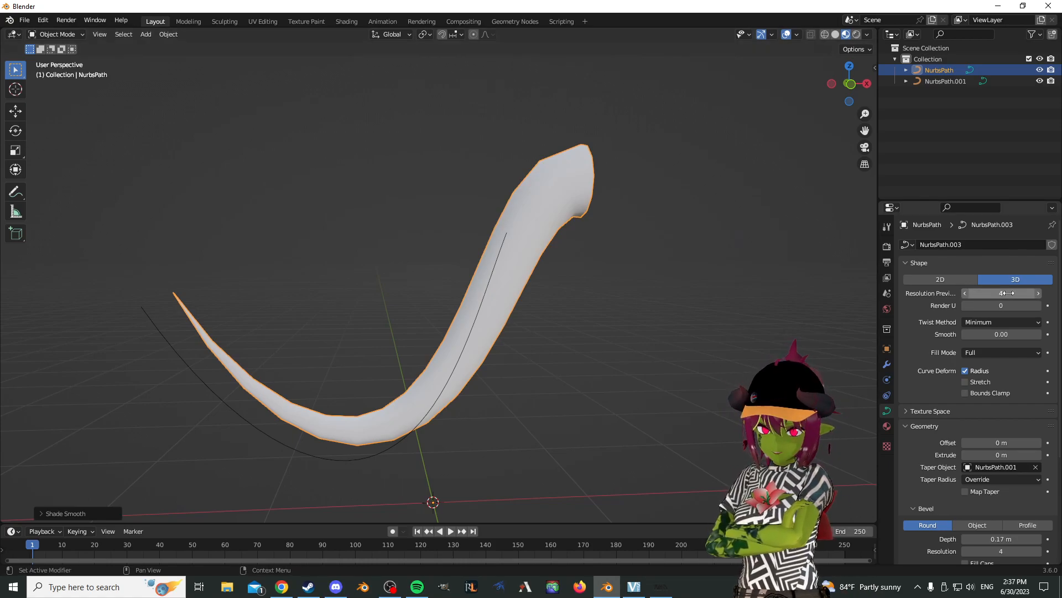
pyautogui.moveTo(736, 254)
pyautogui.mouseDown(button='middle')
pyautogui.moveTo(690, 241)
pyautogui.moveTo(722, 247)
pyautogui.mouseUp(button='middle')
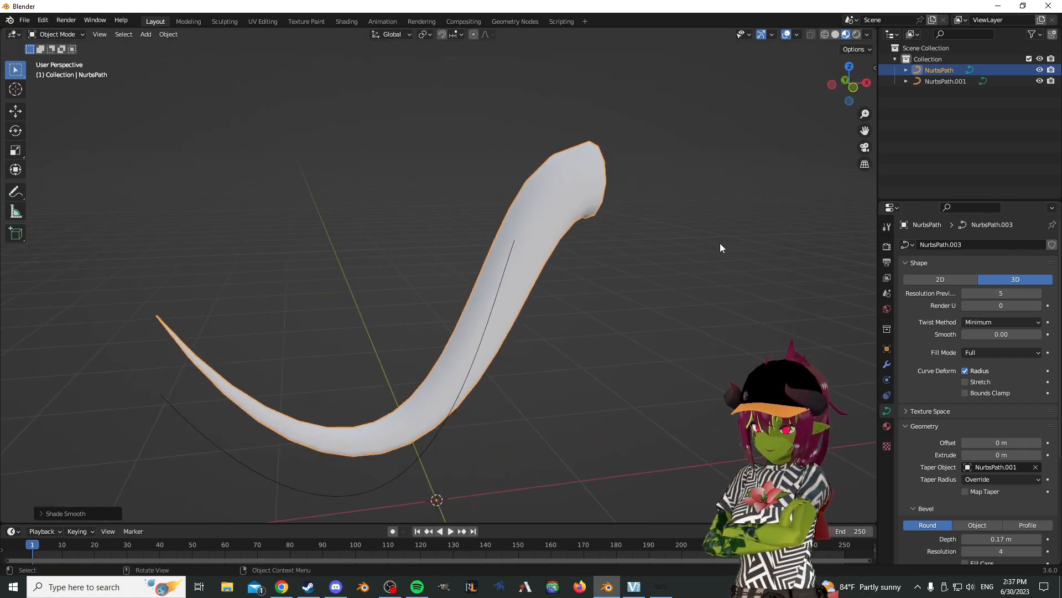
pyautogui.moveTo(779, 265); pyautogui.dragTo(643, 223, button='middle')
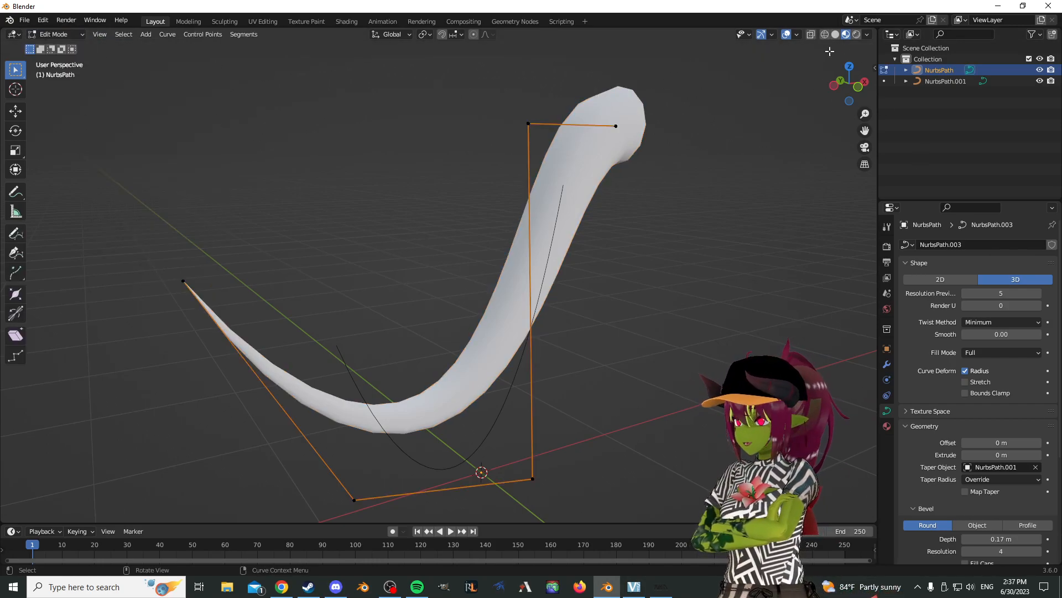
# - Add an armature in Object Mode and switch to the front orthographic view
pyautogui.click(52, 47)
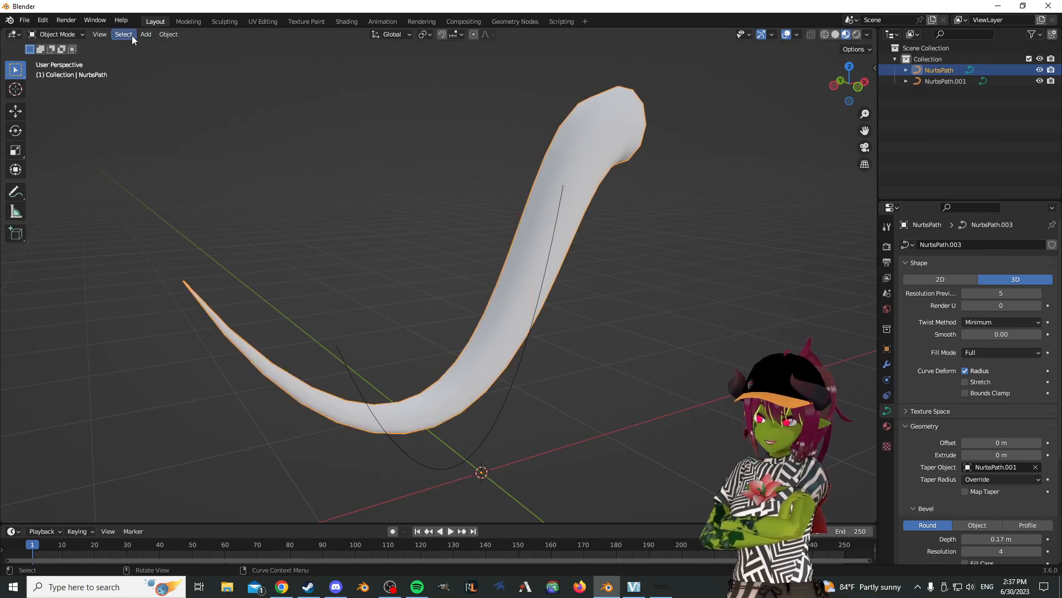
pyautogui.click(123, 34)
pyautogui.click(145, 35)
pyautogui.click(146, 35)
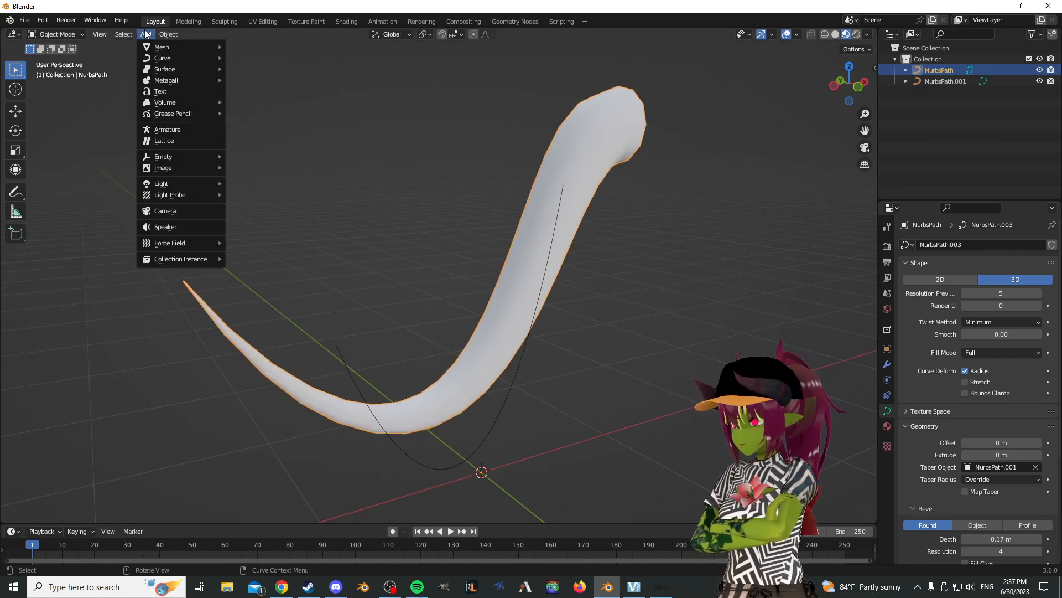
pyautogui.click(182, 131)
pyautogui.click(851, 90)
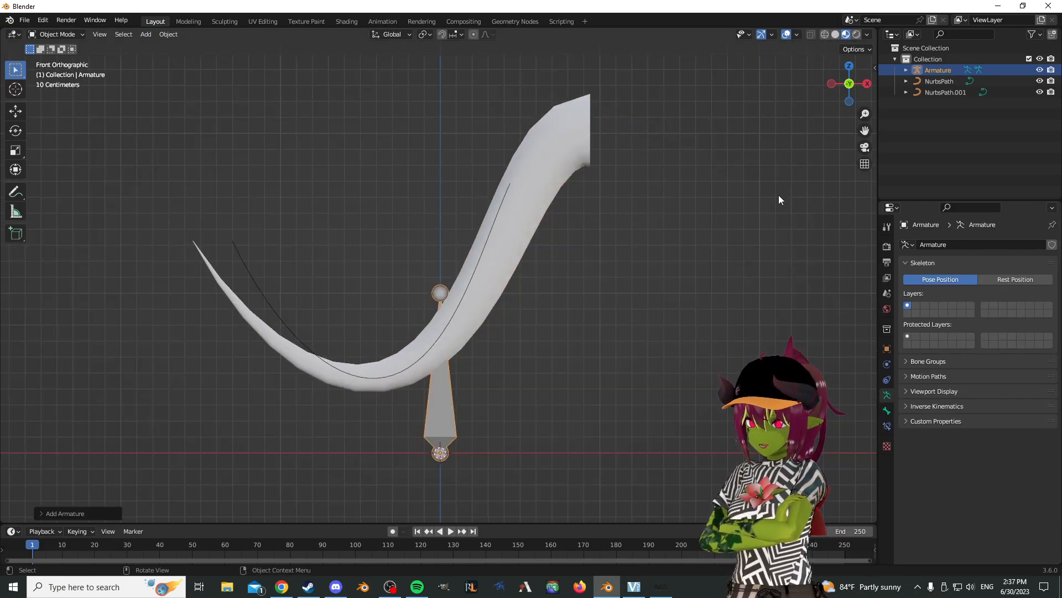
# - Move the armature along Z and X to the tube's wide end and rotate its bone to point down inside the tube
pyautogui.scroll(-4, 612, 366)
pyautogui.press('g')
pyautogui.press('z')
pyautogui.click(573, 227)
pyautogui.press('g')
pyautogui.press('x')
pyautogui.click(640, 233)
pyautogui.press('r')
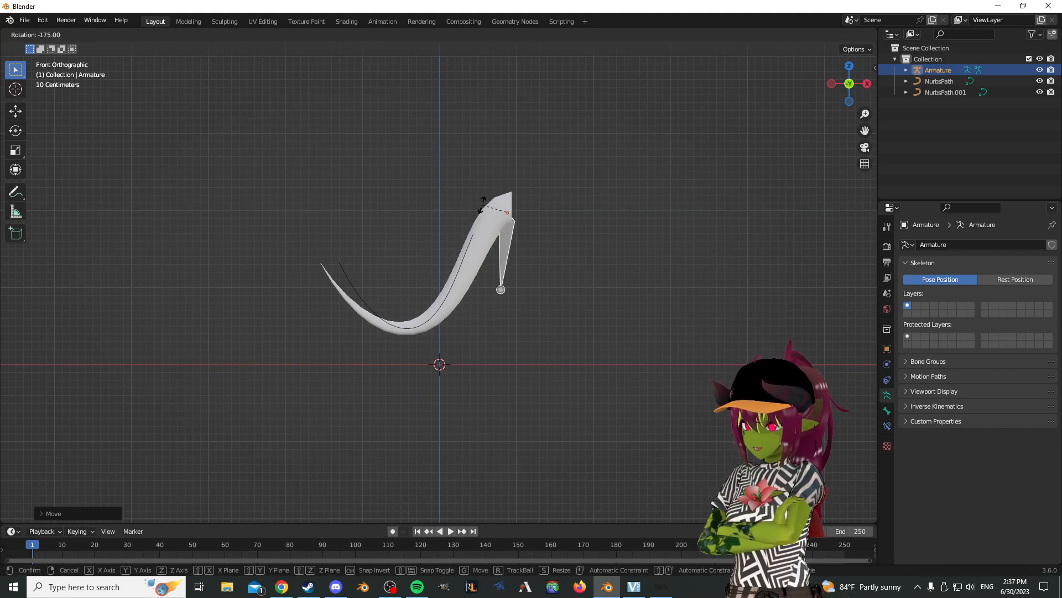
pyautogui.click(473, 176)
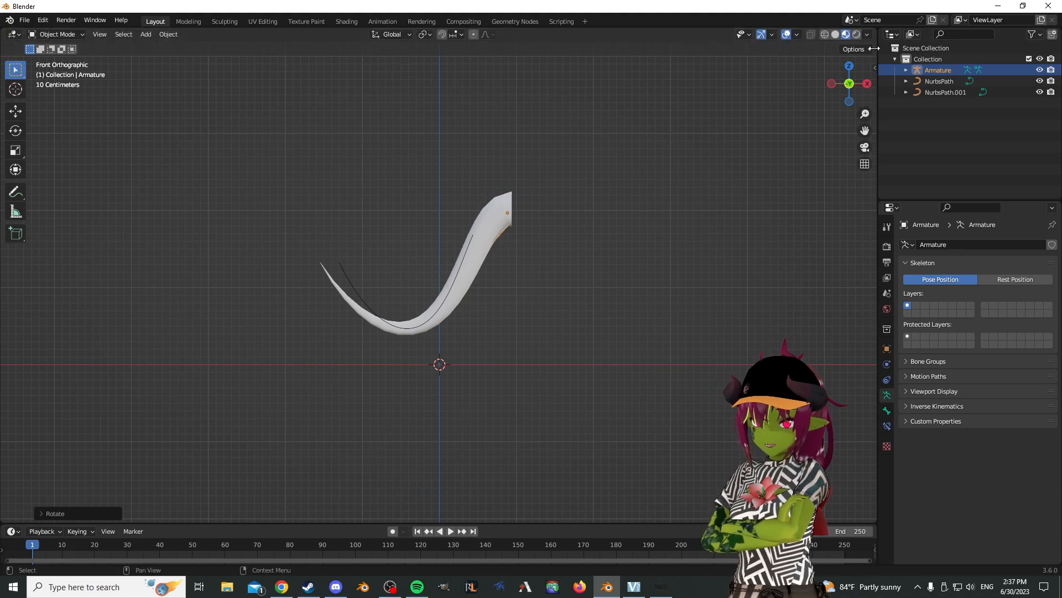
# - In wireframe display, adjust the armature along Z and X until its root sits centred on the tube's wide opening
pyautogui.hotkey('shift', 'z')
pyautogui.scroll(5, 622, 177)
pyautogui.keyDown('shift'); pyautogui.moveTo(622, 177); pyautogui.dragTo(628, 200, button='middle'); pyautogui.keyUp('shift')
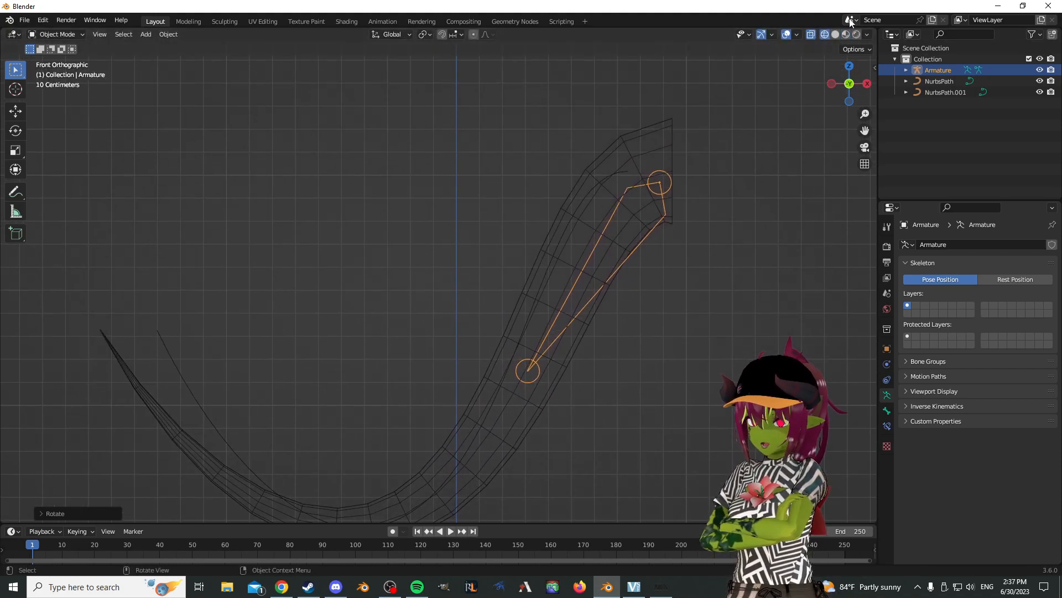
pyautogui.keyDown('shift'); pyautogui.moveTo(753, 157); pyautogui.dragTo(668, 180, button='middle'); pyautogui.keyUp('shift')
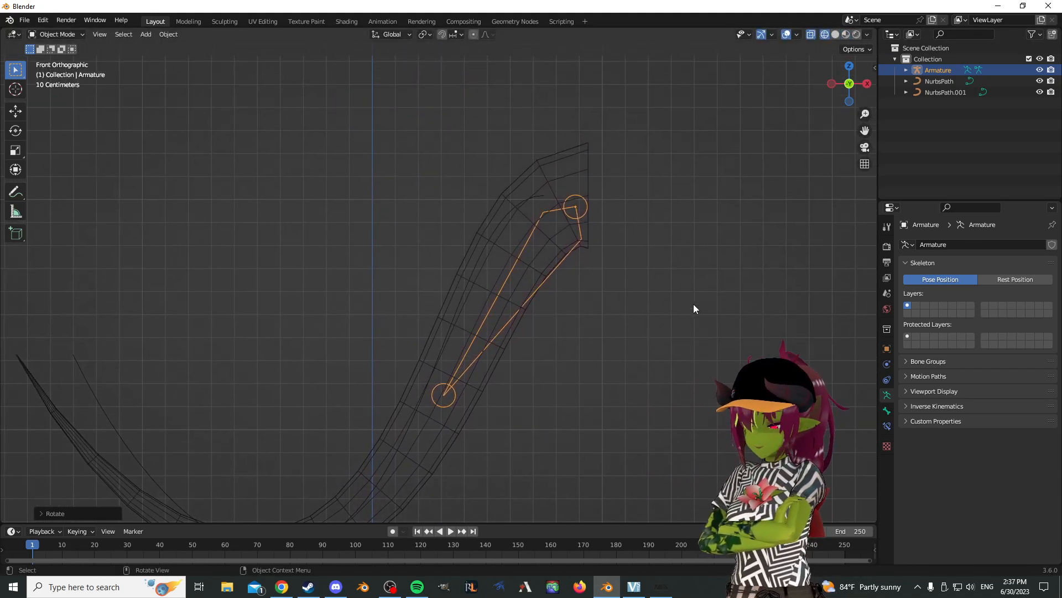
pyautogui.press('g')
pyautogui.press('z')
pyautogui.click(633, 276)
pyautogui.press('g')
pyautogui.press('x')
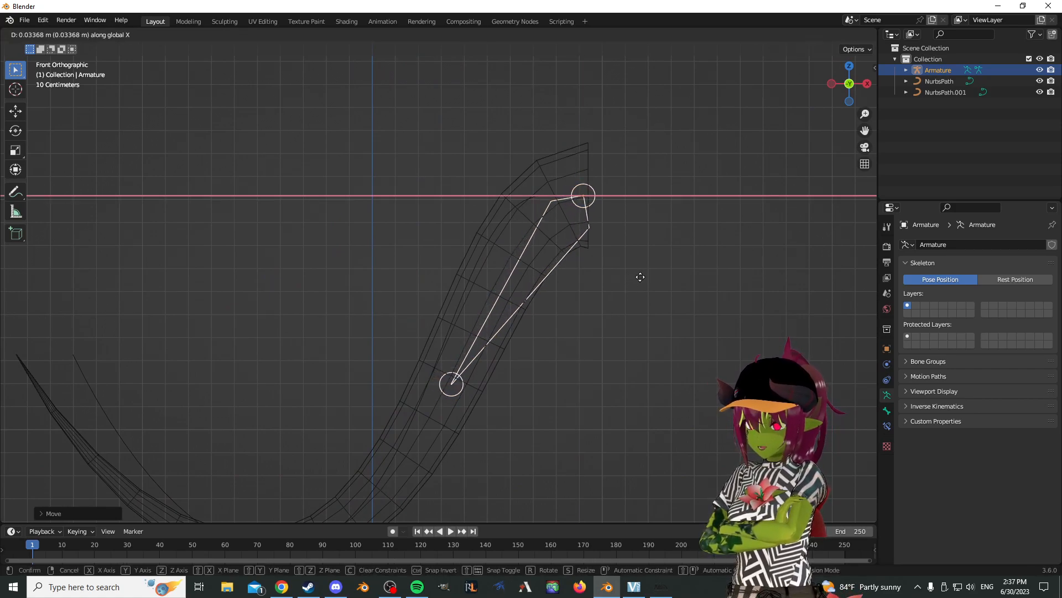
pyautogui.click(640, 277)
pyautogui.press('g')
pyautogui.press('z')
pyautogui.click(640, 274)
# - Rotate the armature and scale it down so its short bone follows the first bend of the tube
pyautogui.press('r')
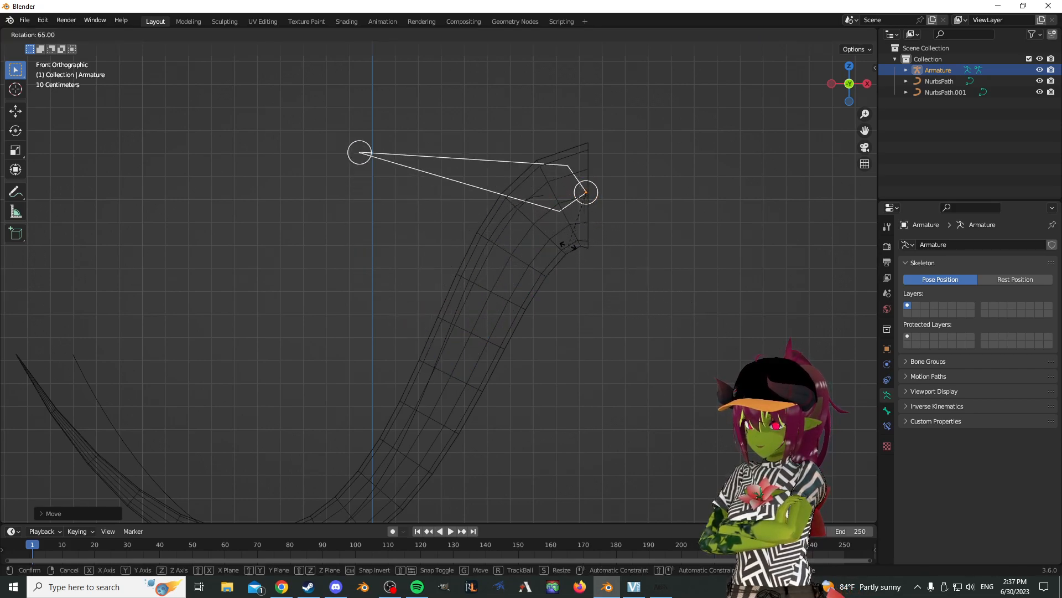
pyautogui.click(573, 260)
pyautogui.press('s')
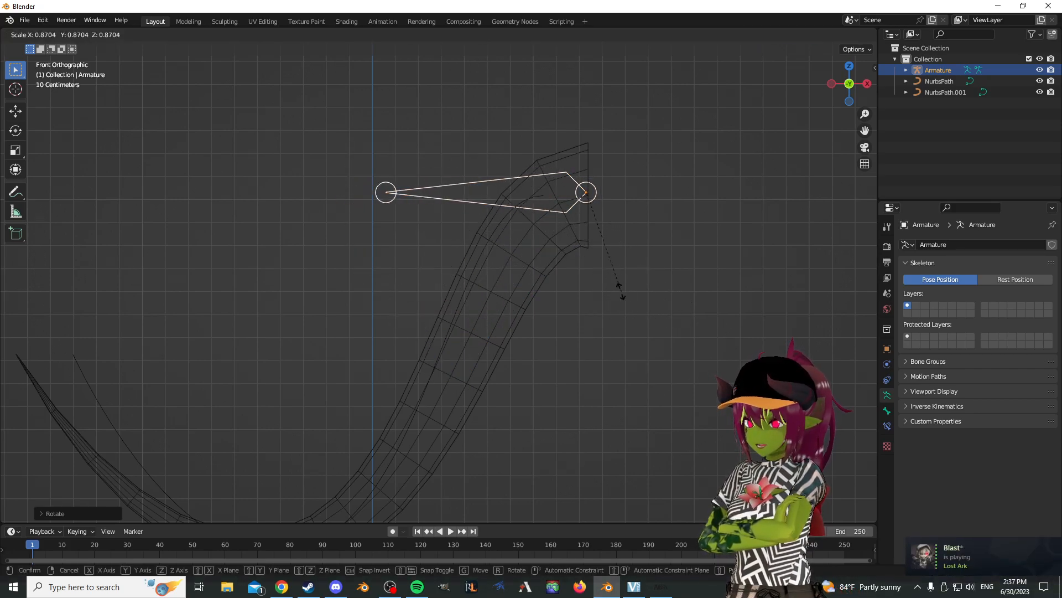
pyautogui.click(588, 227)
pyautogui.press('r')
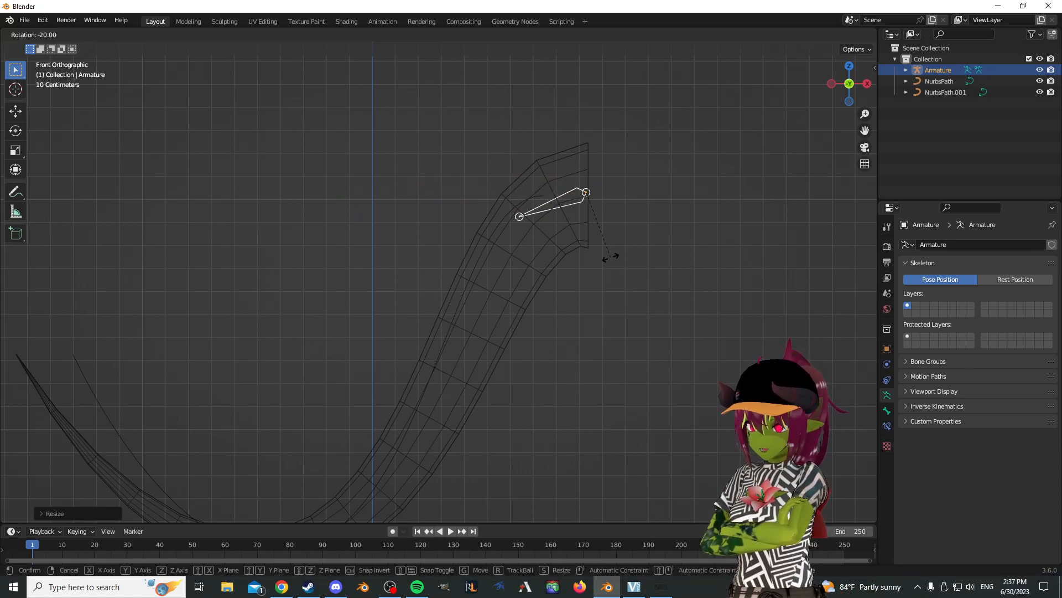
pyautogui.click(640, 280)
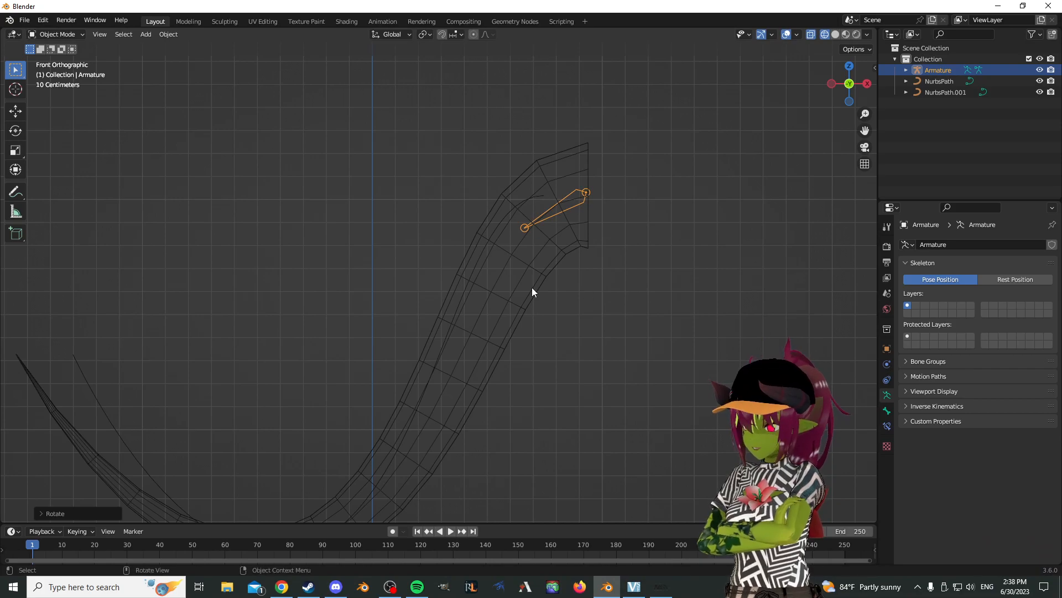
# - In Edit Mode, shift the bone's tip slightly so it lies on the centre line of the tube
pyautogui.press('Tab')
pyautogui.moveTo(526, 228); pyautogui.dragTo(535, 224)
pyautogui.keyDown('shift'); pyautogui.moveTo(536, 224); pyautogui.dragTo(596, 180, button='middle'); pyautogui.keyUp('shift')
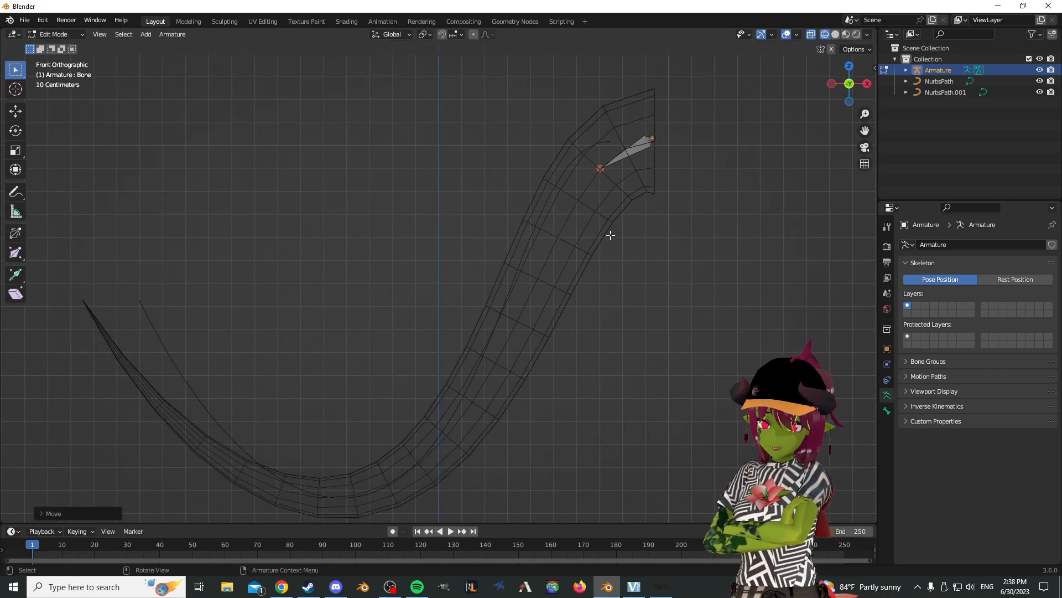
# - Extrude three bones in a chain from the first bone's tip along the centre of the tube's straight section
pyautogui.press('e')
pyautogui.click(539, 315)
pyautogui.press('e')
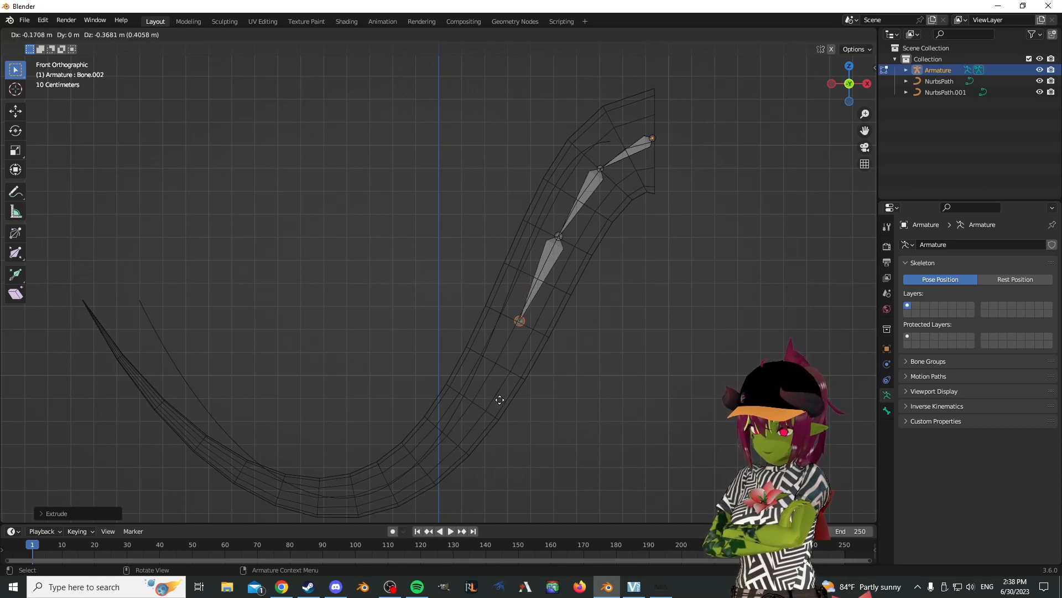
pyautogui.click(496, 401)
pyautogui.press('e')
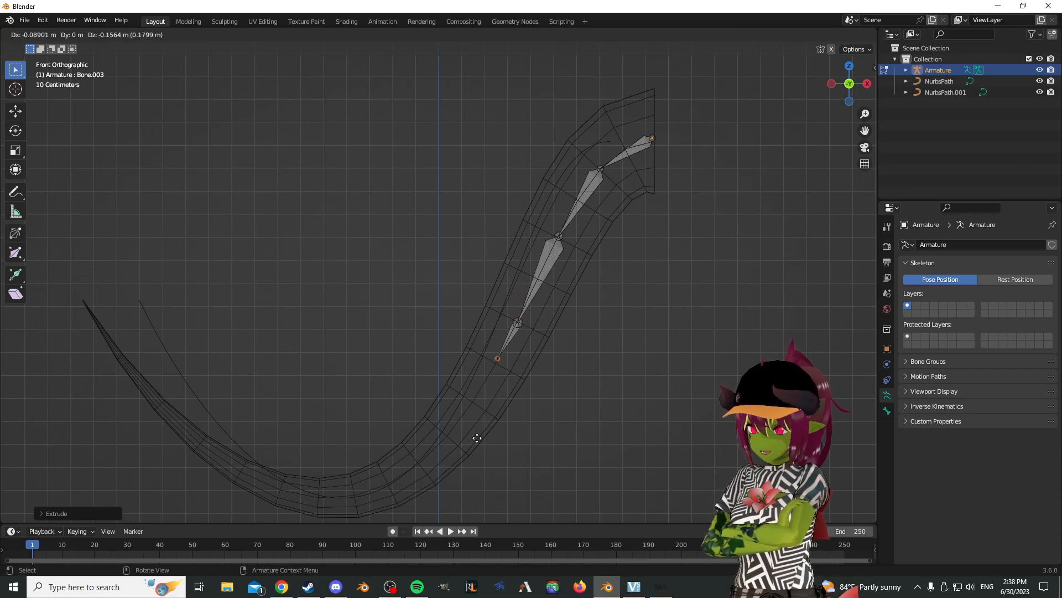
pyautogui.click(453, 481)
# - Extrude two more bones into the tube's lower bend and nudge the last tip onto the centre line
pyautogui.keyDown('shift'); pyautogui.moveTo(454, 481); pyautogui.dragTo(589, 311, button='middle'); pyautogui.keyUp('shift')
pyautogui.press('e')
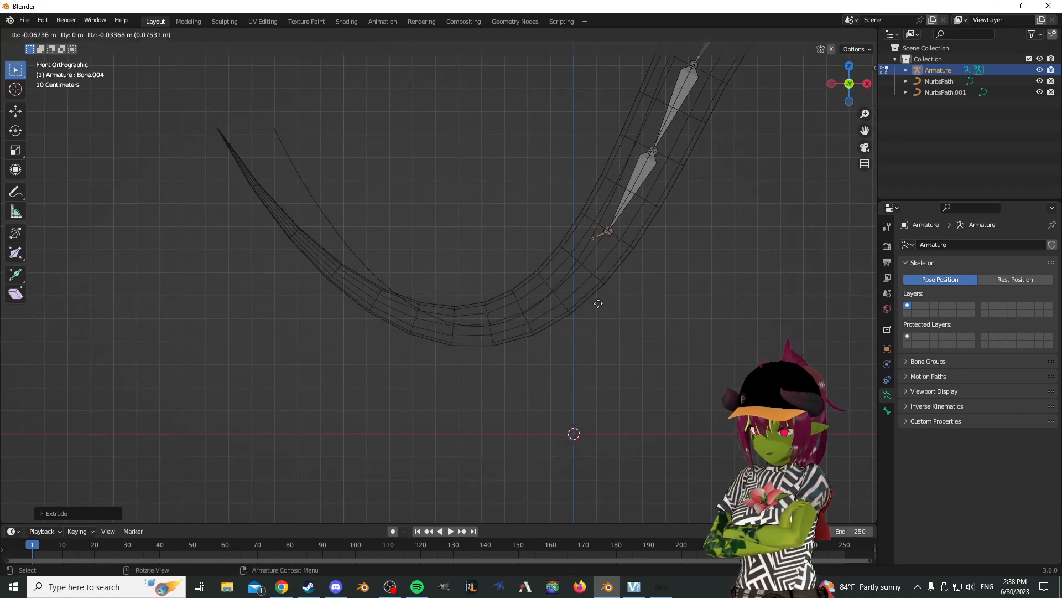
pyautogui.click(562, 355)
pyautogui.press('e')
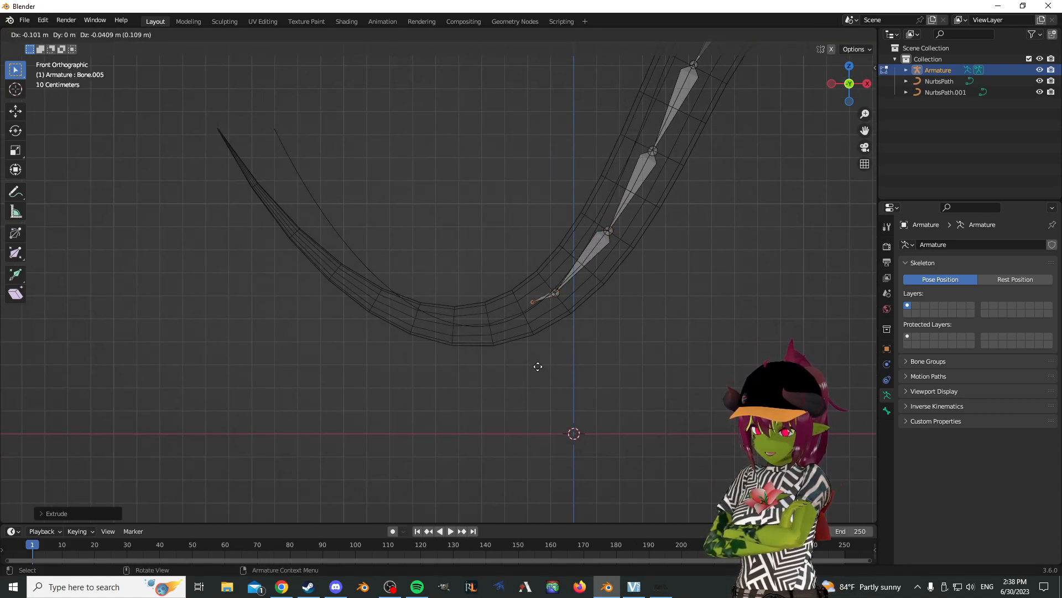
pyautogui.click(494, 390)
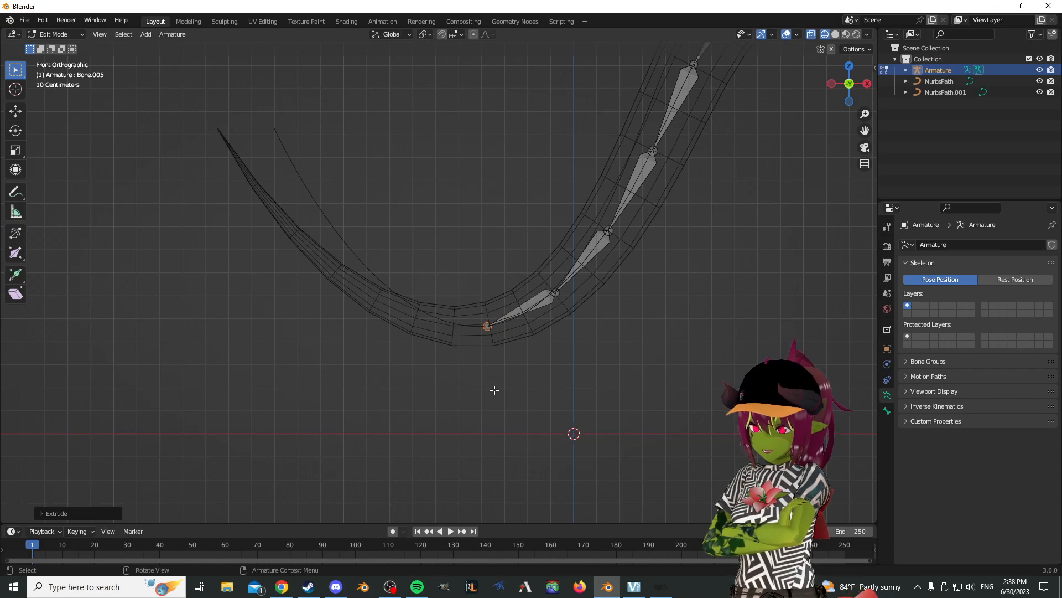
pyautogui.press('g')
pyautogui.click(496, 384)
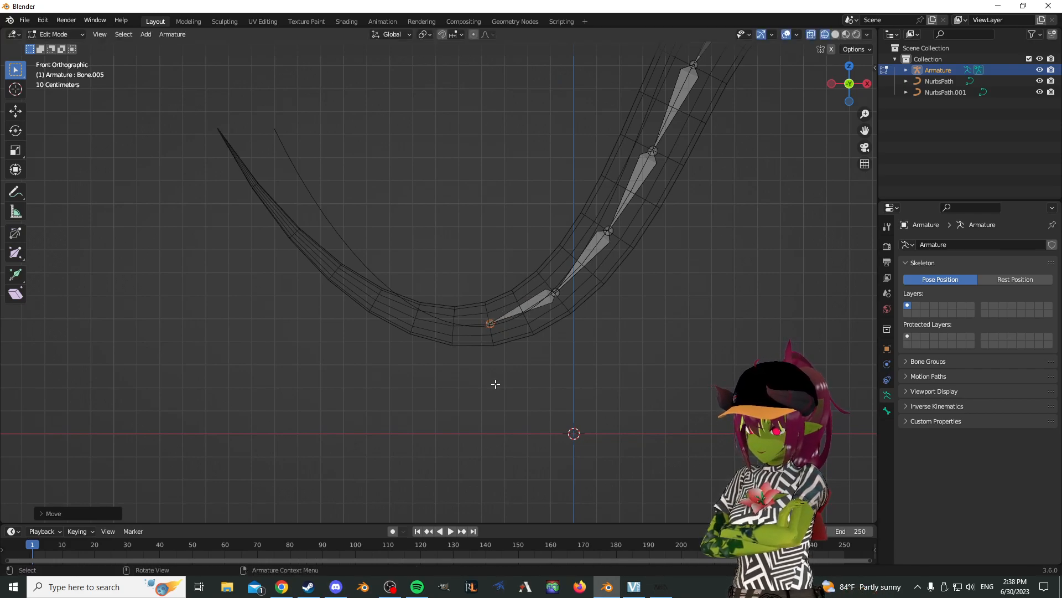
# - Extrude four short bones along the centre line through the bottom of the curve and up its narrowing side
pyautogui.keyDown('shift'); pyautogui.moveTo(479, 307); pyautogui.dragTo(541, 270, button='middle'); pyautogui.keyUp('shift')
pyautogui.press('e')
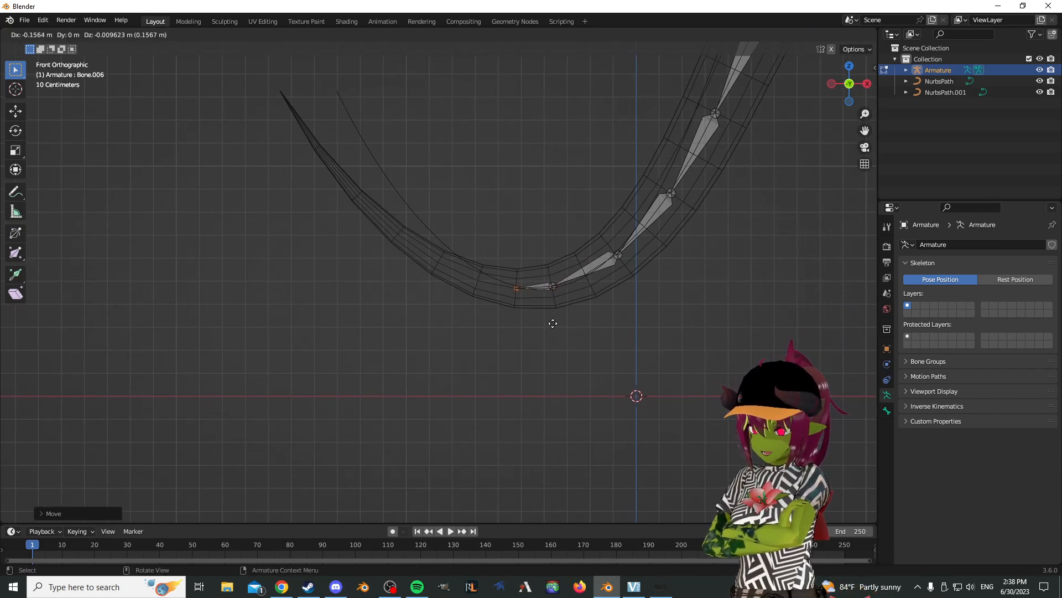
pyautogui.click(552, 323)
pyautogui.press('e')
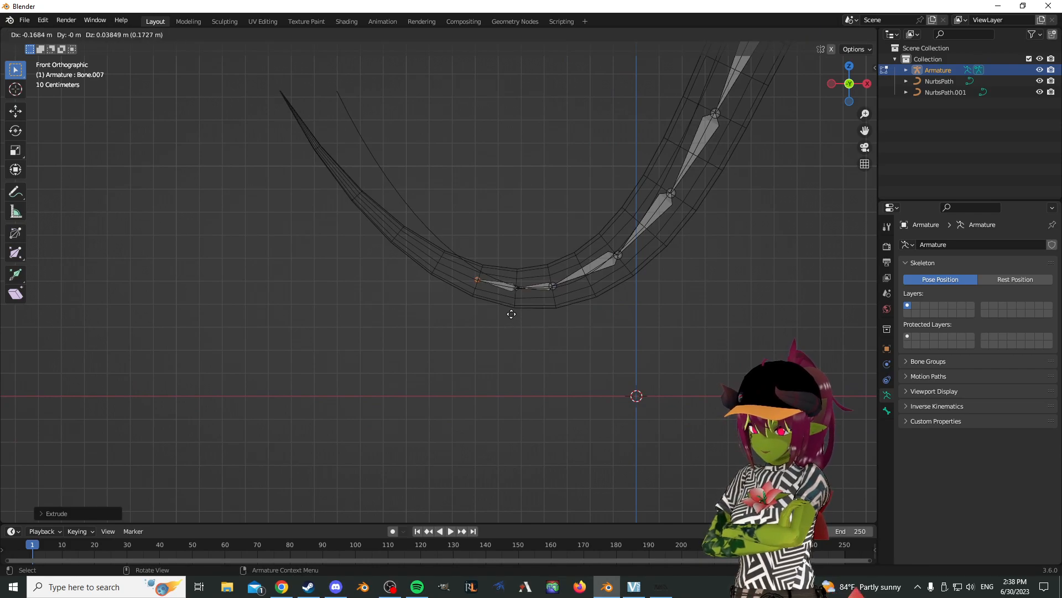
pyautogui.click(511, 314)
pyautogui.press('e')
pyautogui.click(471, 297)
pyautogui.press('e')
pyautogui.click(409, 264)
# - Extrude two bones up to the tube's pointed tip, plus a tiny end bone extending just beyond it
pyautogui.press('e')
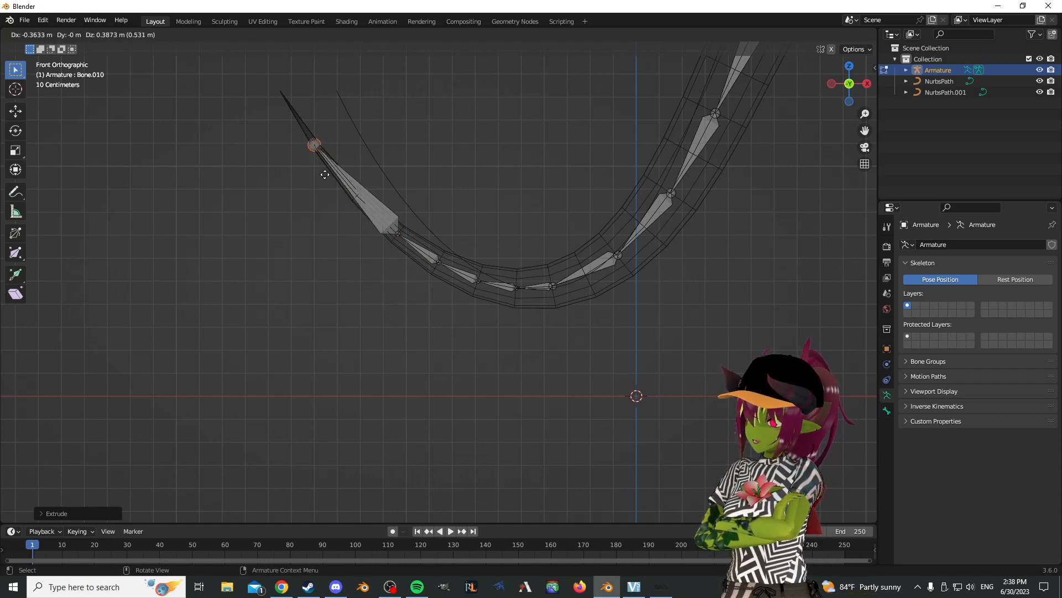
pyautogui.click(366, 222)
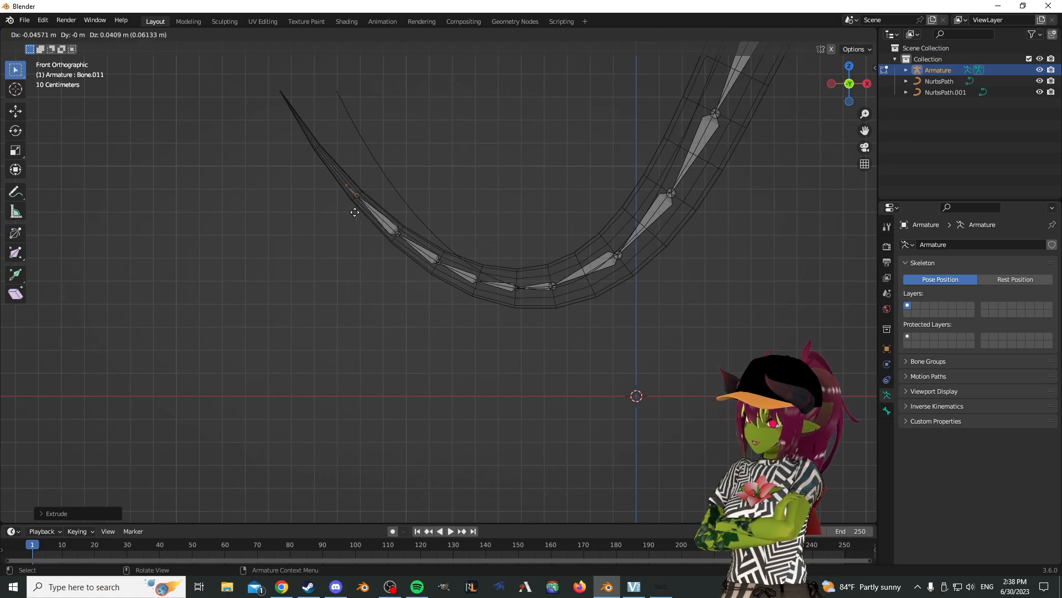
pyautogui.press('e')
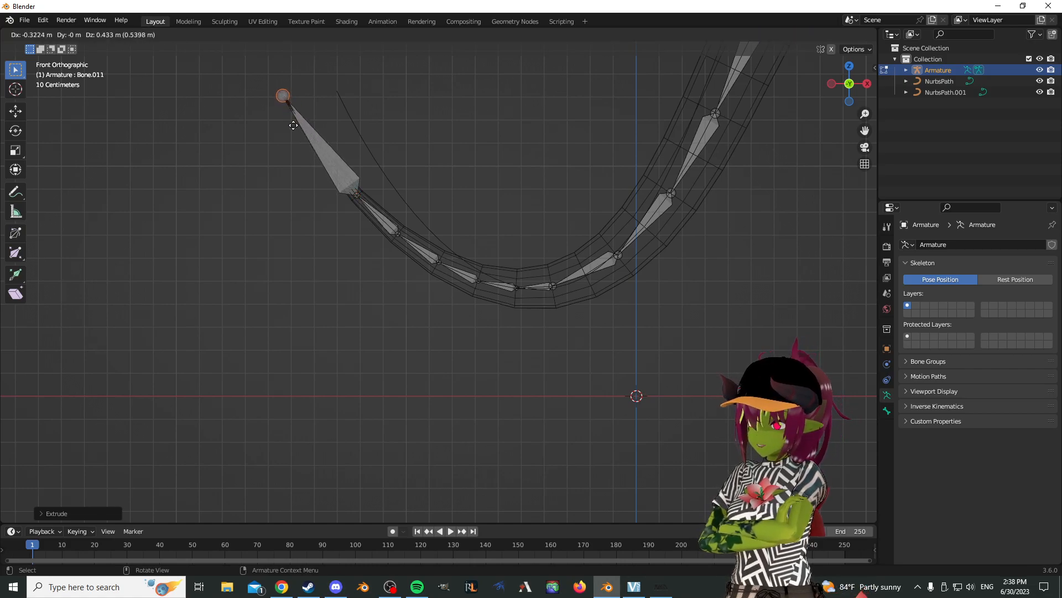
pyautogui.click(293, 125)
pyautogui.keyDown('shift'); pyautogui.moveTo(324, 148); pyautogui.dragTo(448, 269, button='middle'); pyautogui.keyUp('shift')
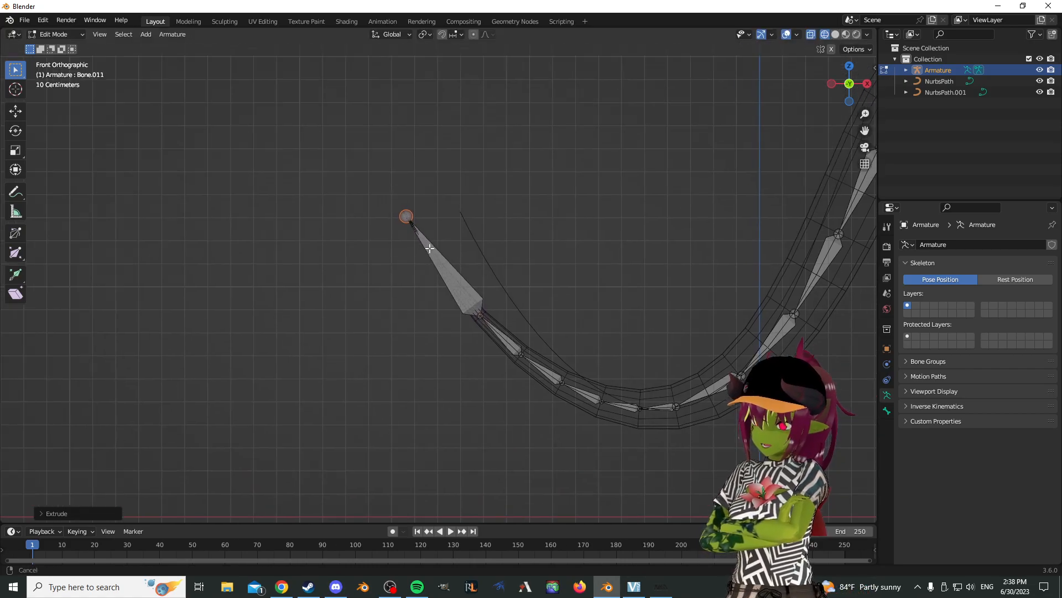
pyautogui.press('e')
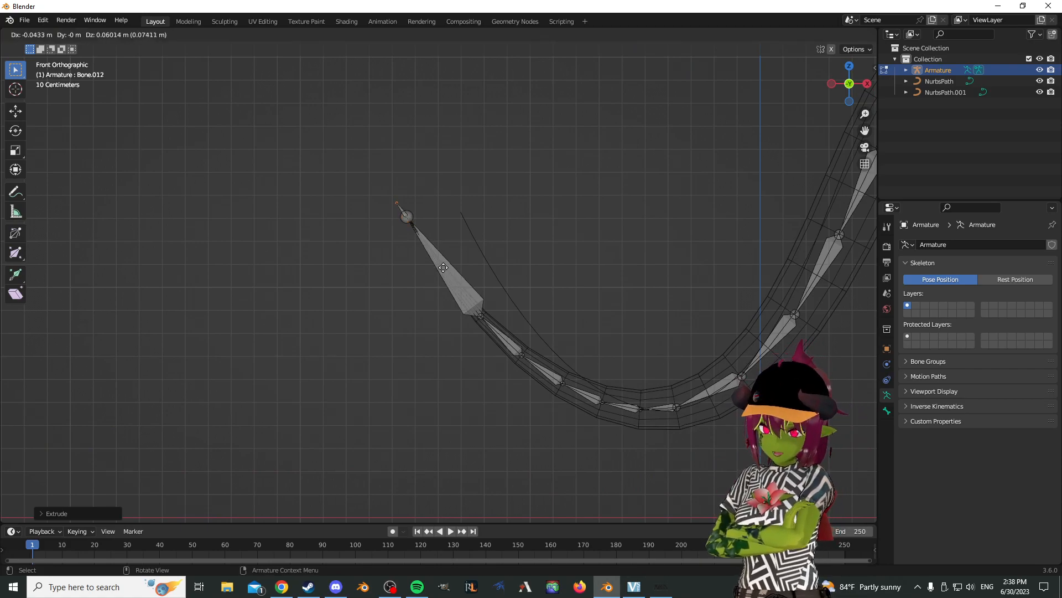
pyautogui.click(443, 266)
# - Select the root bone at the wide opening, expand the armature in the Outliner, and show the bone properties
pyautogui.moveTo(446, 169); pyautogui.dragTo(526, 233, button='middle')
pyautogui.moveTo(415, 174); pyautogui.dragTo(519, 172, button='middle')
pyautogui.click(547, 158)
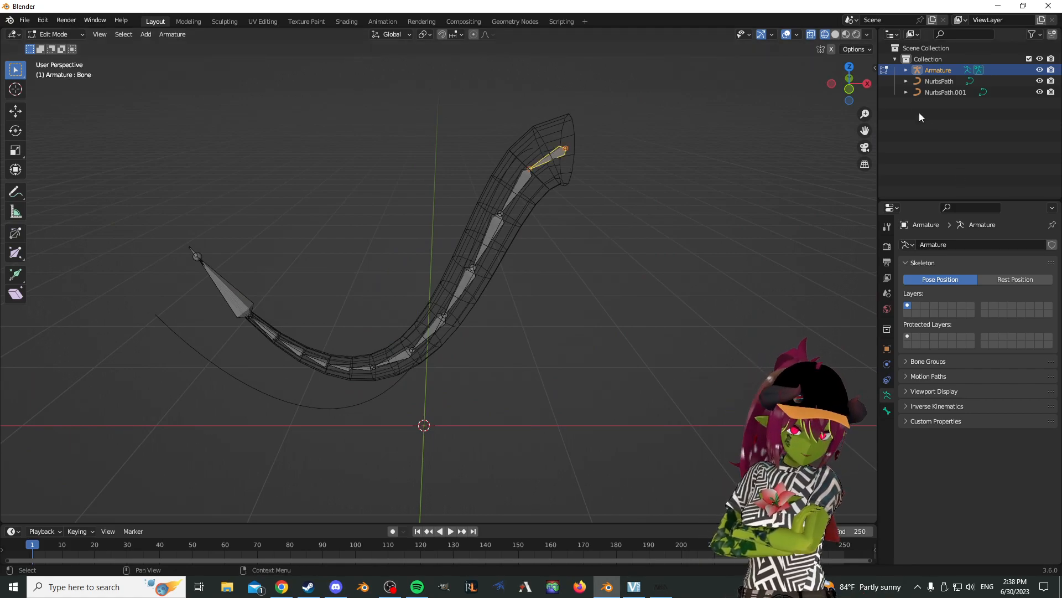
pyautogui.click(906, 71)
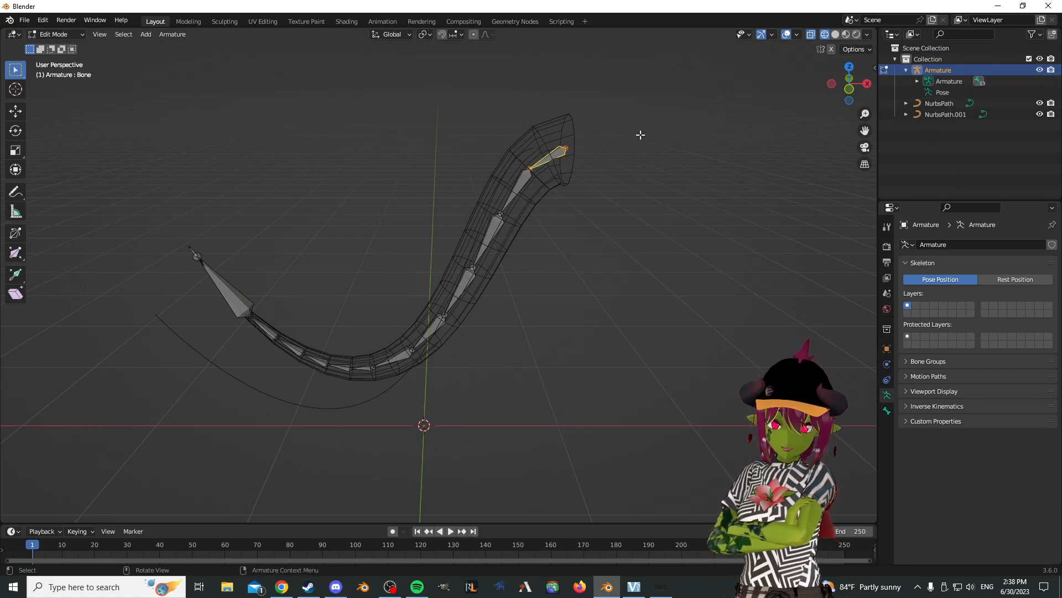
pyautogui.click(887, 411)
pyautogui.moveTo(731, 244); pyautogui.dragTo(533, 180, button='middle')
# - Check the name of each bone in turn along the chain, from below the root to the pointed tip
pyautogui.click(533, 187)
pyautogui.click(506, 246)
pyautogui.click(479, 308)
pyautogui.click(436, 374)
pyautogui.click(411, 402)
pyautogui.click(375, 421)
pyautogui.click(348, 425)
pyautogui.click(318, 420)
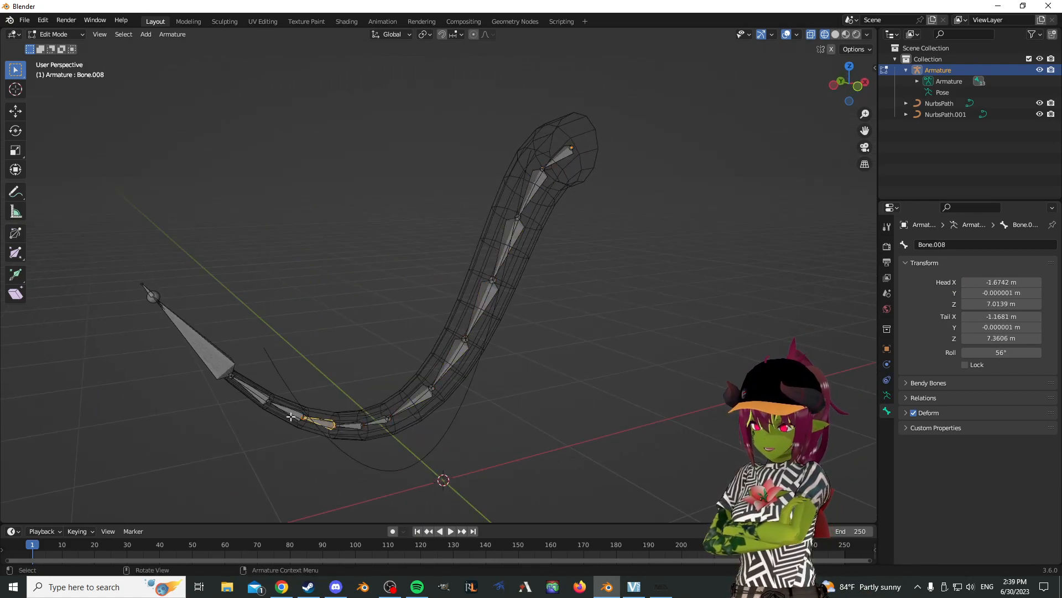
pyautogui.click(286, 408)
pyautogui.click(251, 390)
pyautogui.click(205, 349)
# - Rename the root bone at the tube's wide opening as tail0
pyautogui.click(560, 157)
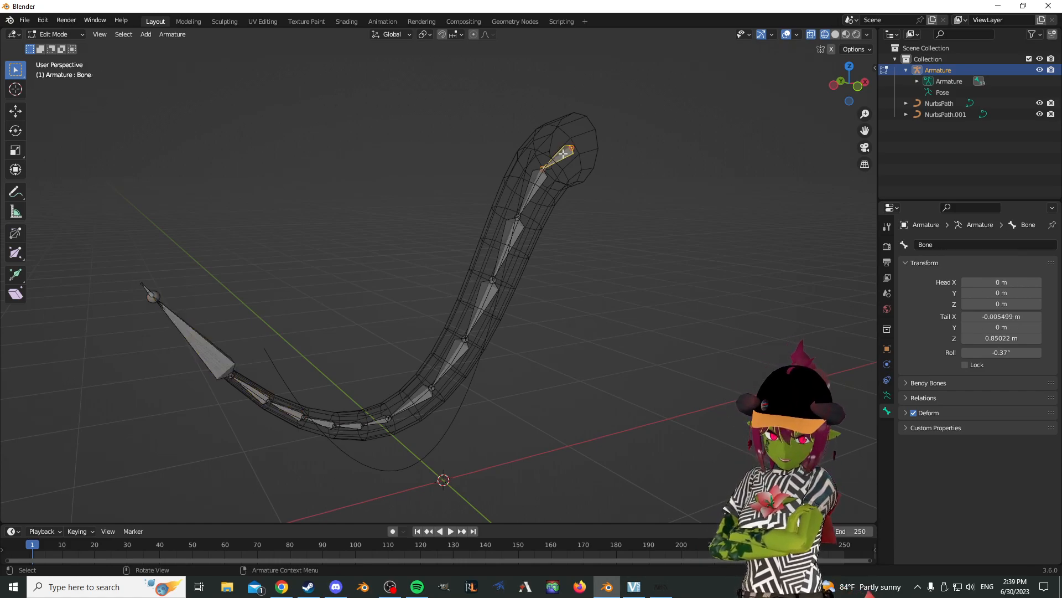
pyautogui.doubleClick(957, 245)
pyautogui.write('tail1')
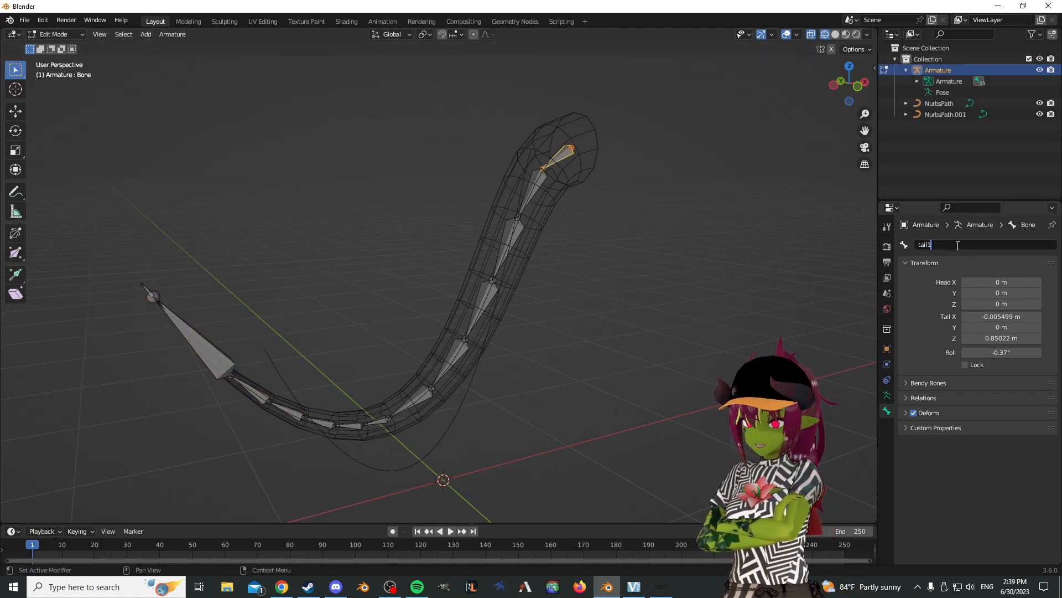
pyautogui.press('BackSpace')
pyautogui.write('0')
pyautogui.press('Return')
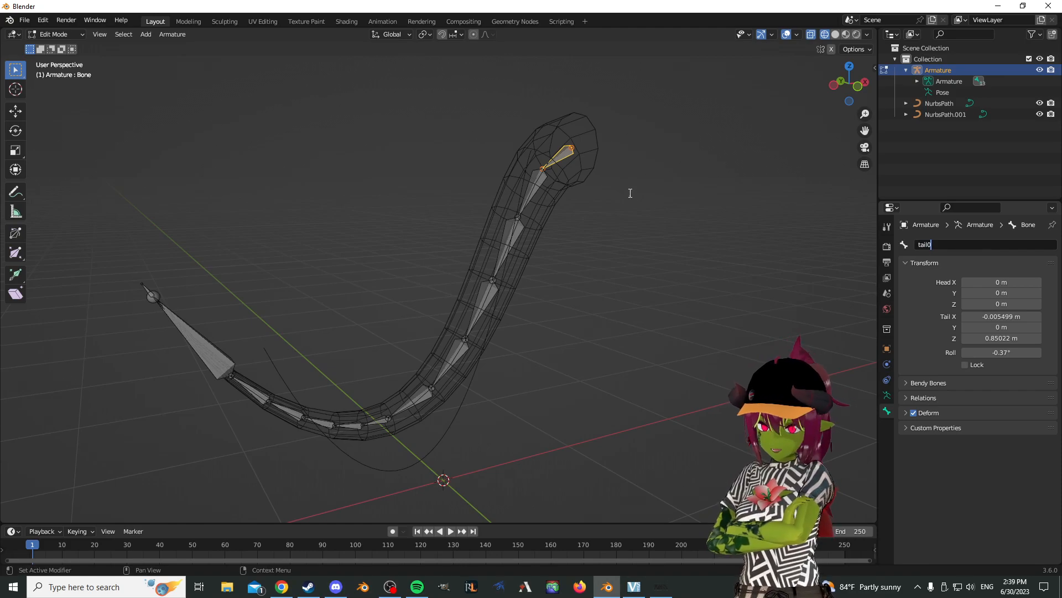
# - Rename the second bone of the chain as tail1 and the third as tail2
pyautogui.click(532, 182)
pyautogui.doubleClick(963, 242)
pyautogui.write('tail1')
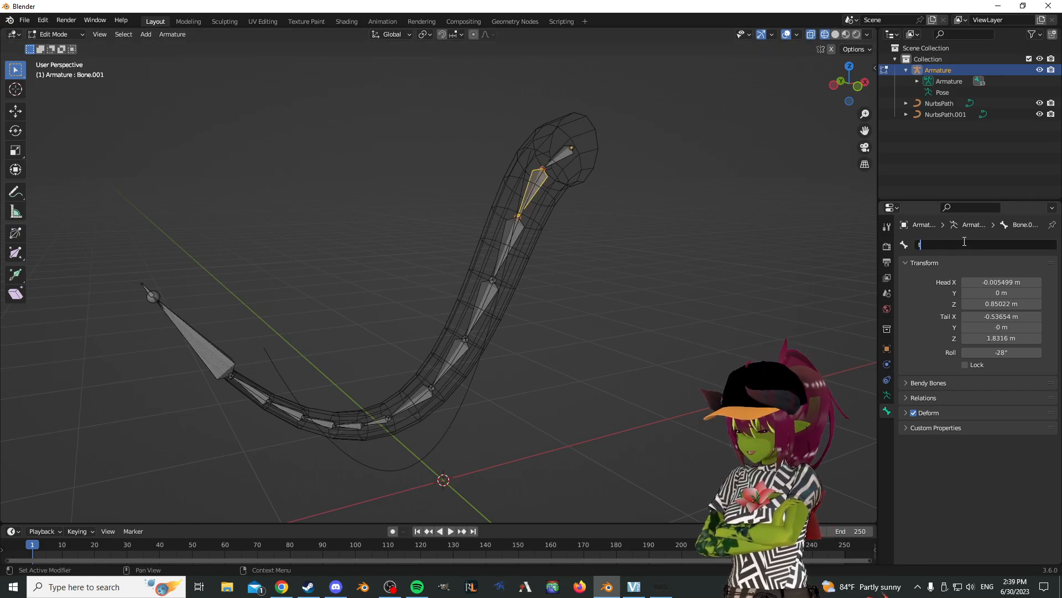
pyautogui.press('Return')
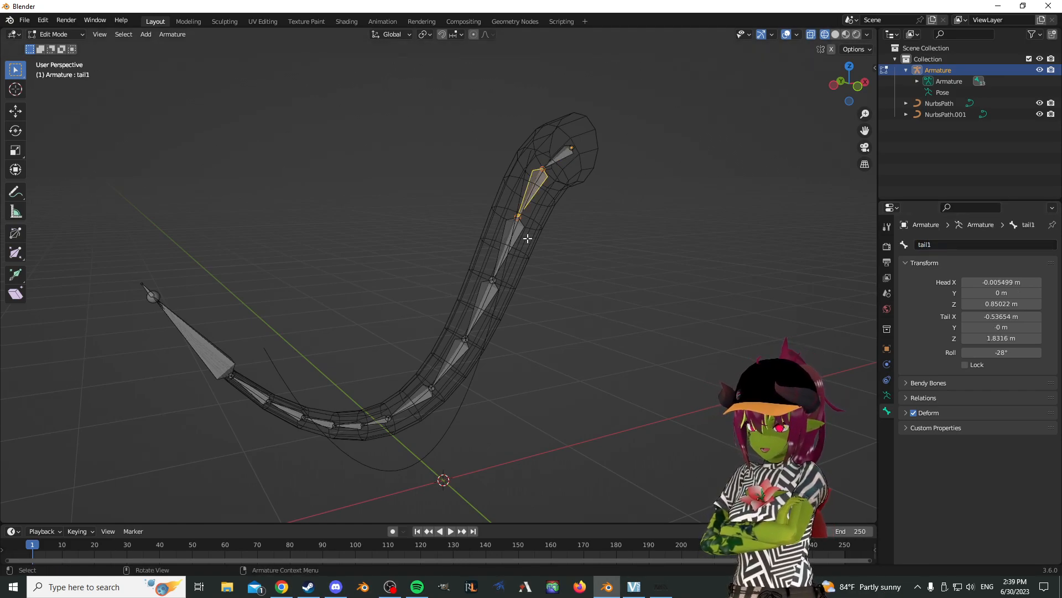
pyautogui.click(531, 239)
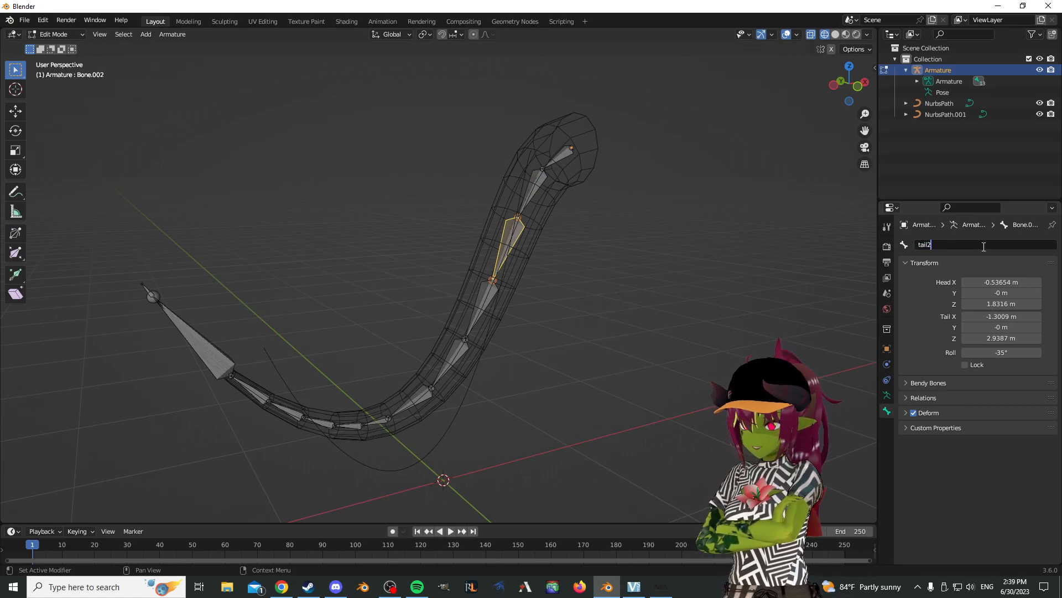
pyautogui.press('Return')
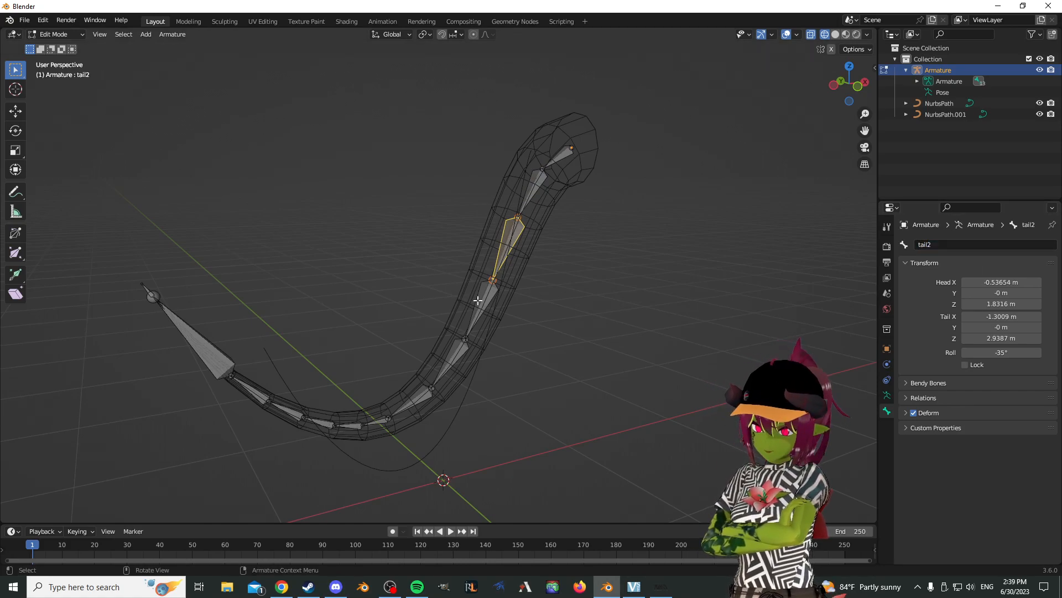
# - Rename the fourth bone of the chain as tail3 and the fifth as tail4
pyautogui.click(477, 300)
pyautogui.doubleClick(945, 244)
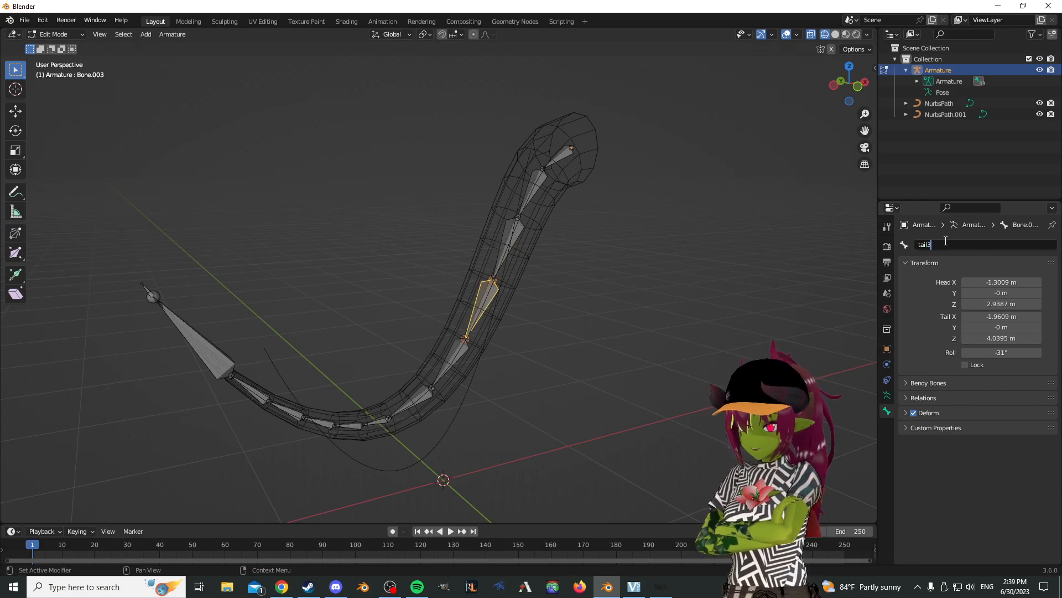
pyautogui.write('tail3')
pyautogui.press('Return')
pyautogui.click(447, 352)
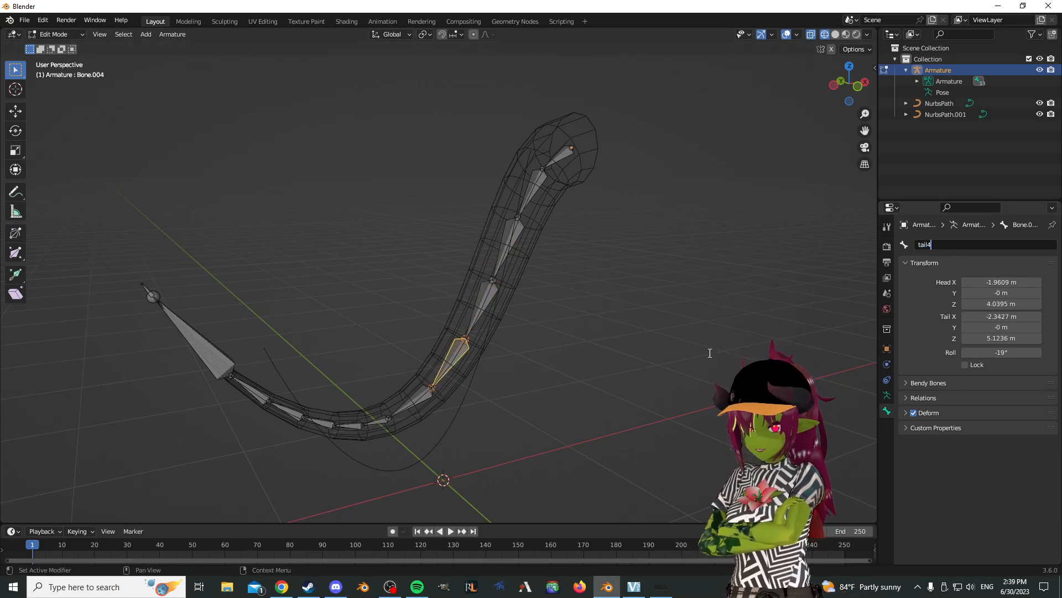
pyautogui.write('tail4')
pyautogui.press('Return')
# - Rename the sixth and seventh bones, continuing the numbered sequence up to tail6
pyautogui.click(415, 399)
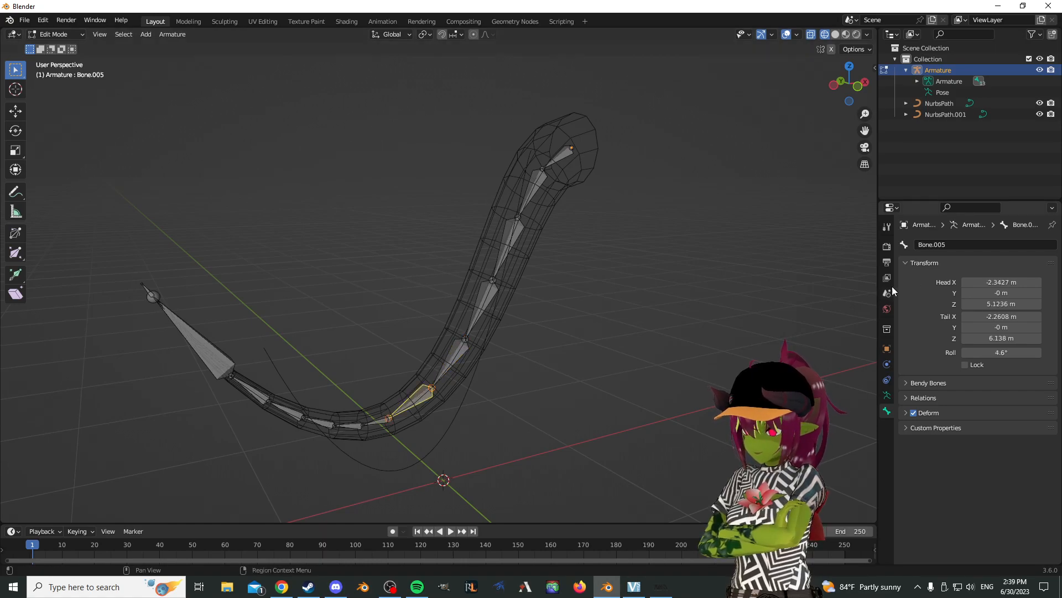
pyautogui.press('Return')
pyautogui.click(379, 412)
pyautogui.doubleClick(954, 244)
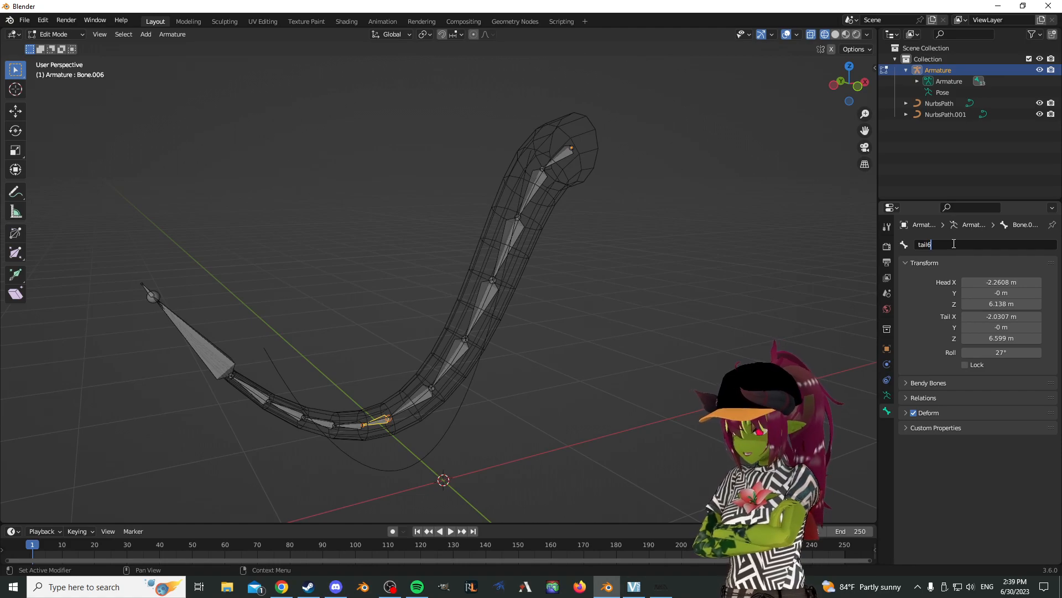
pyautogui.press('Return')
# - Rename the eighth bone as tail7 and give the ninth bone the next number in the sequence
pyautogui.click(350, 425)
pyautogui.doubleClick(954, 244)
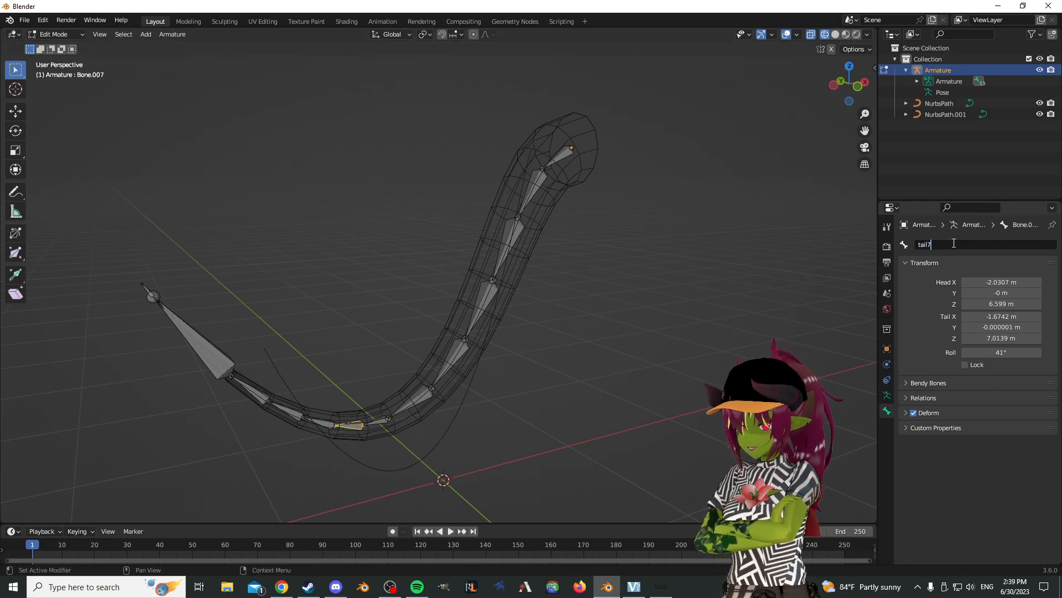
pyautogui.write('tail7')
pyautogui.press('Return')
pyautogui.click(318, 422)
pyautogui.doubleClick(935, 246)
pyautogui.press('Return')
# - Rename the tenth bone of the chain as tail9 and the eleventh as tail10
pyautogui.click(285, 409)
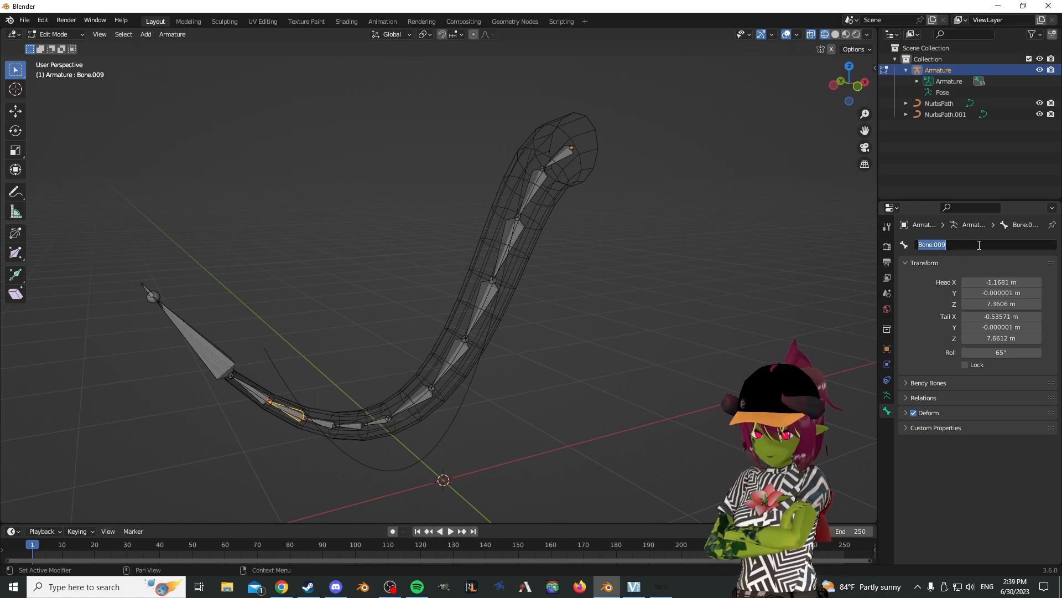
pyautogui.press('Return')
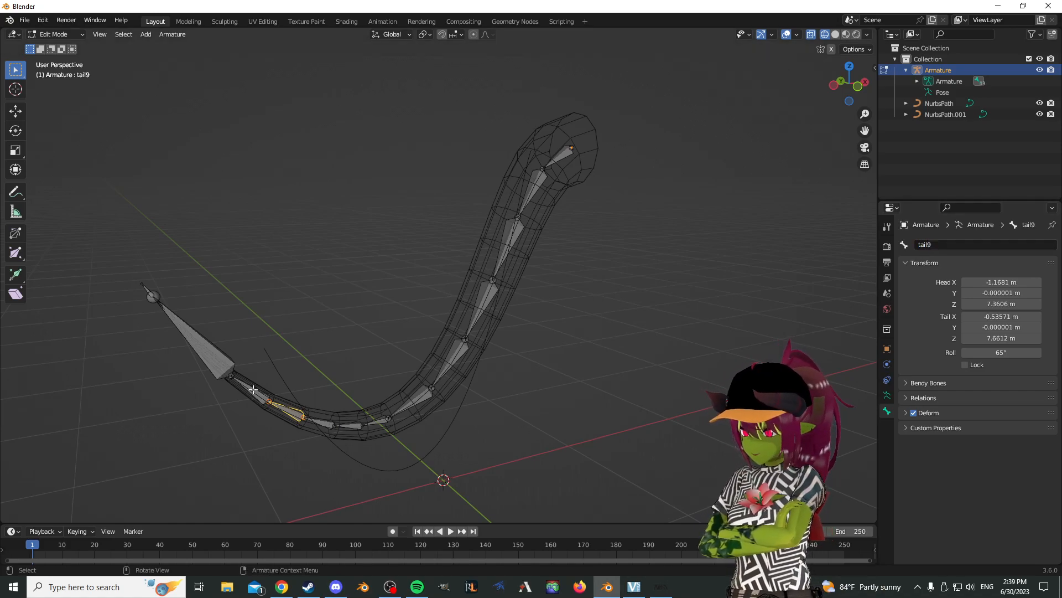
pyautogui.click(258, 395)
pyautogui.doubleClick(1002, 249)
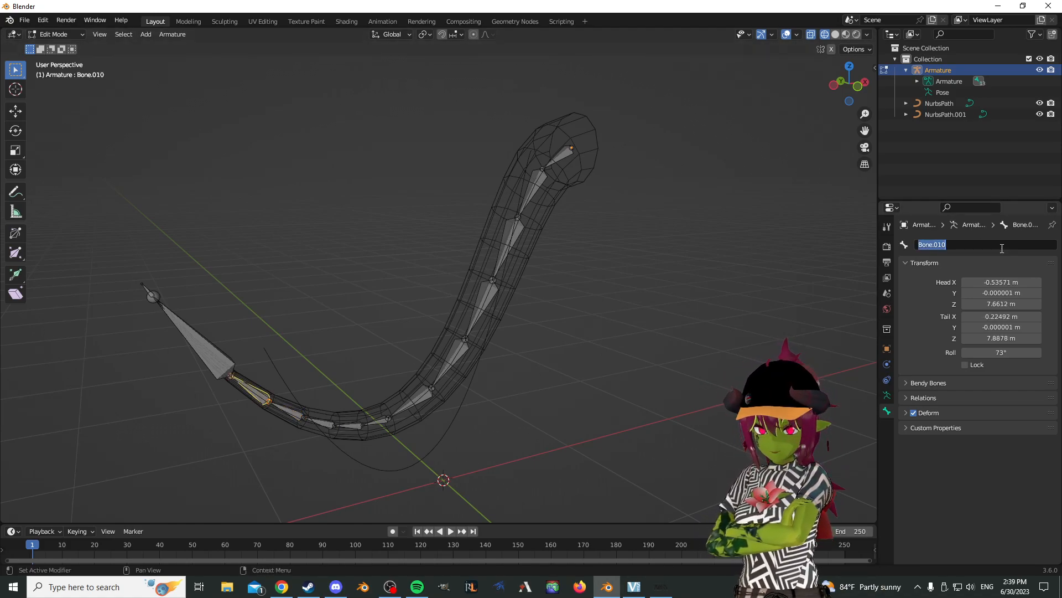
pyautogui.press('Return')
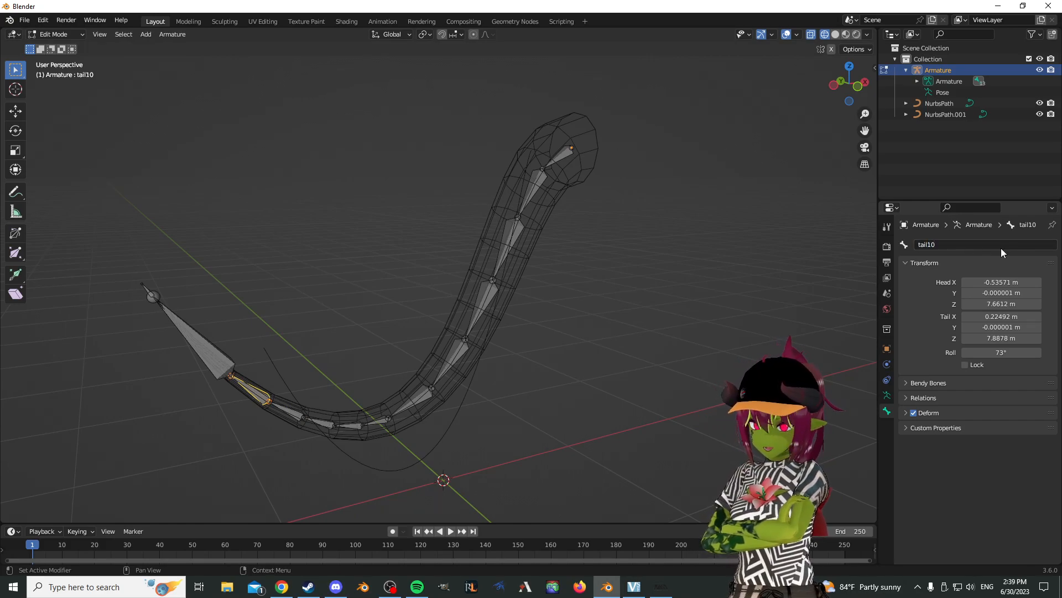
# - Give the long bone at the narrow end the next tail number and rename the tiny end bone as tailend
pyautogui.click(215, 359)
pyautogui.doubleClick(994, 246)
pyautogui.press('Return')
pyautogui.click(170, 295)
pyautogui.click(145, 292)
pyautogui.doubleClick(953, 244)
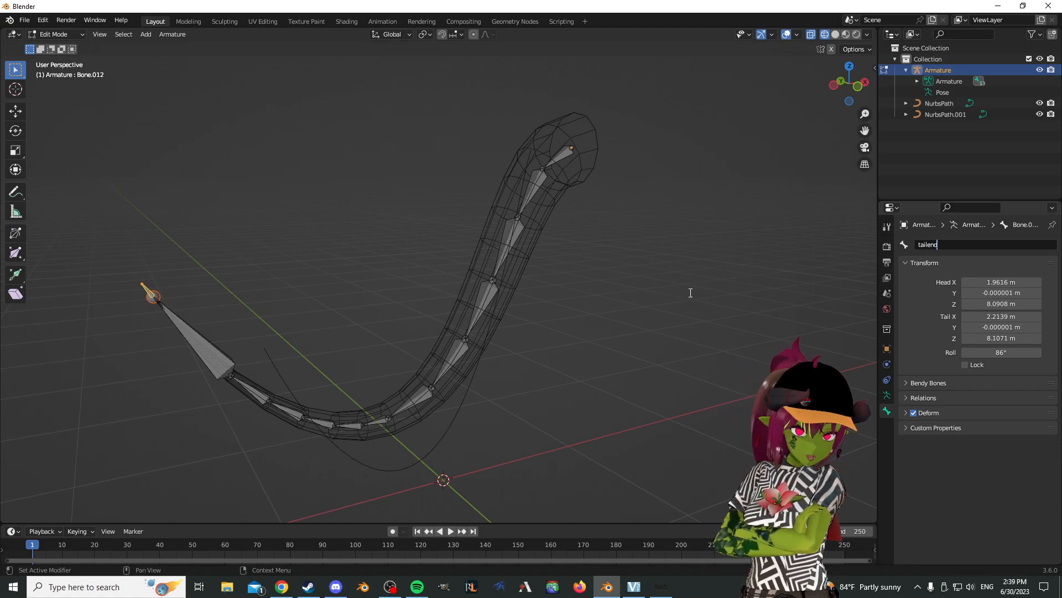
pyautogui.moveTo(496, 245); pyautogui.dragTo(556, 257, button='middle')
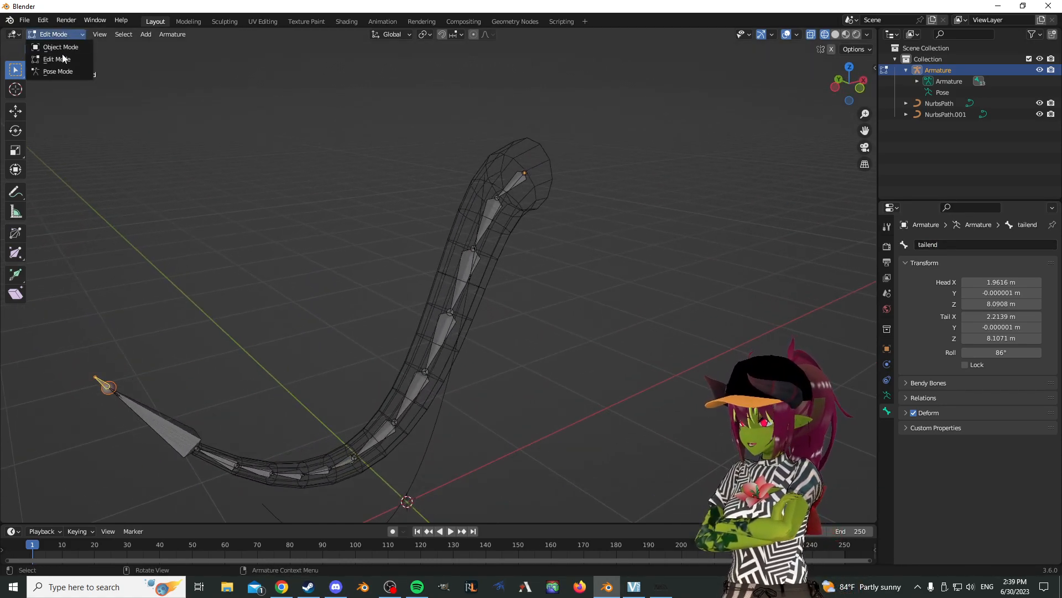
pyautogui.moveTo(723, 174); pyautogui.dragTo(413, 192, button='middle')
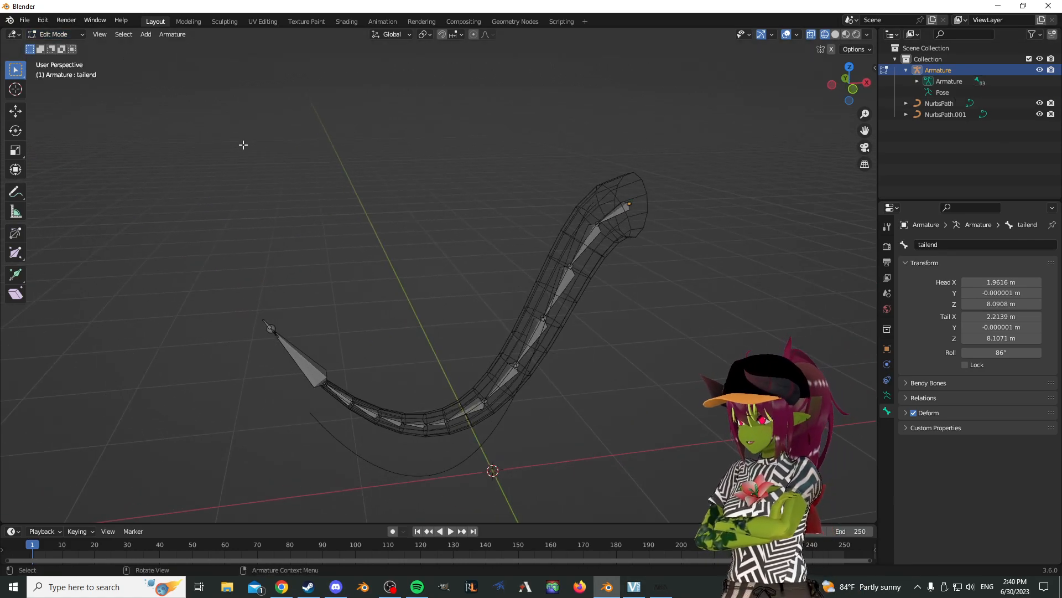
# - Leave armature editing, select the tapered tail curve and enter Edit Mode on it
pyautogui.press('Tab')
pyautogui.click(606, 183)
pyautogui.moveTo(606, 192); pyautogui.dragTo(588, 176, button='middle')
pyautogui.click(48, 35)
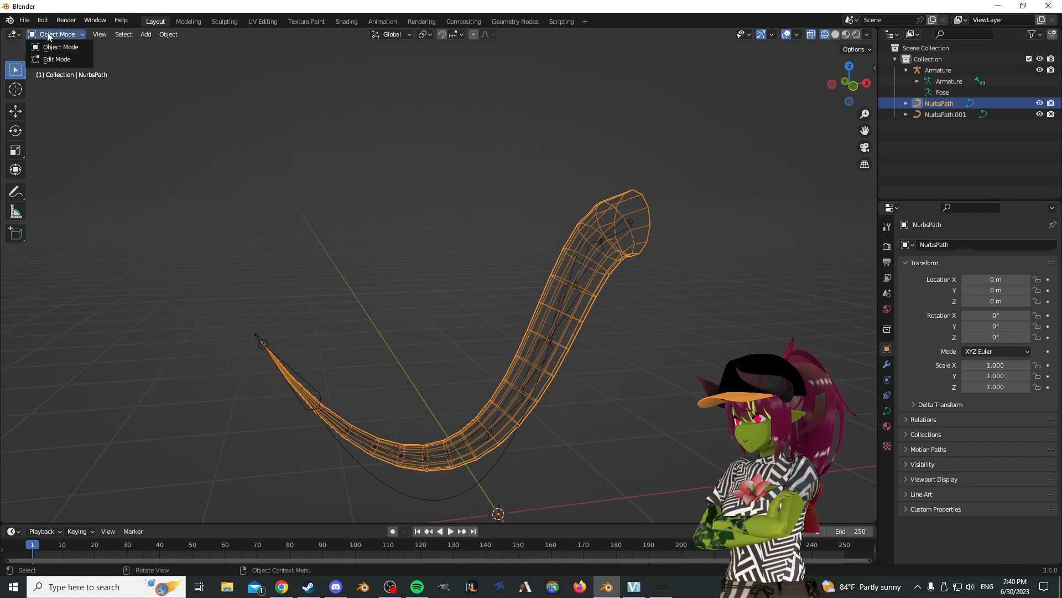
pyautogui.click(58, 59)
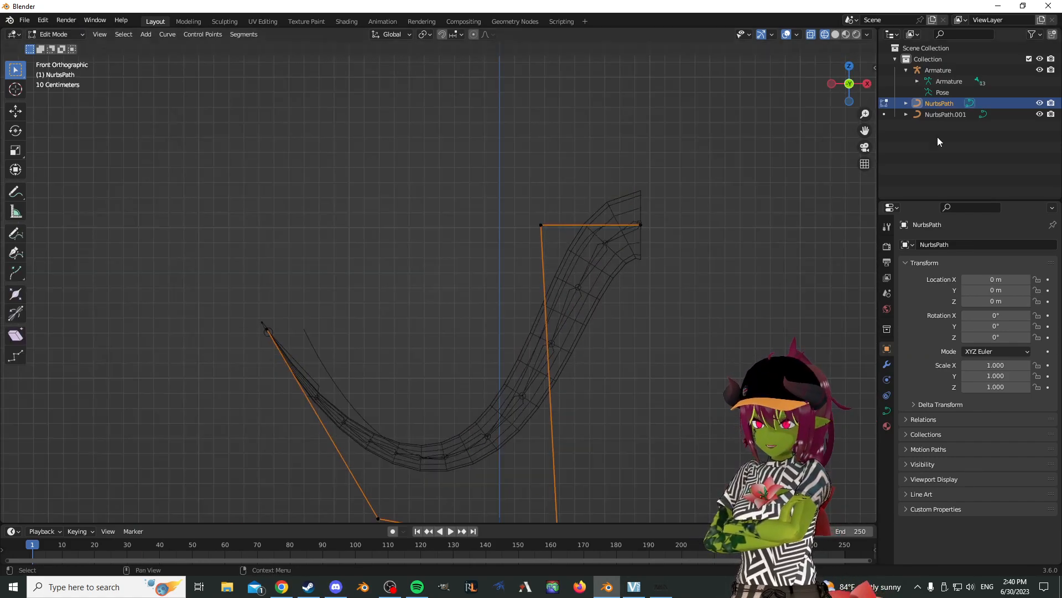
# - Hide both curve objects in the front view to isolate the bones and show the curves again
pyautogui.moveTo(1040, 103); pyautogui.dragTo(1040, 114)
pyautogui.press('KP_1')
pyautogui.keyDown('shift'); pyautogui.moveTo(732, 164); pyautogui.dragTo(666, 206, button='middle'); pyautogui.keyUp('shift')
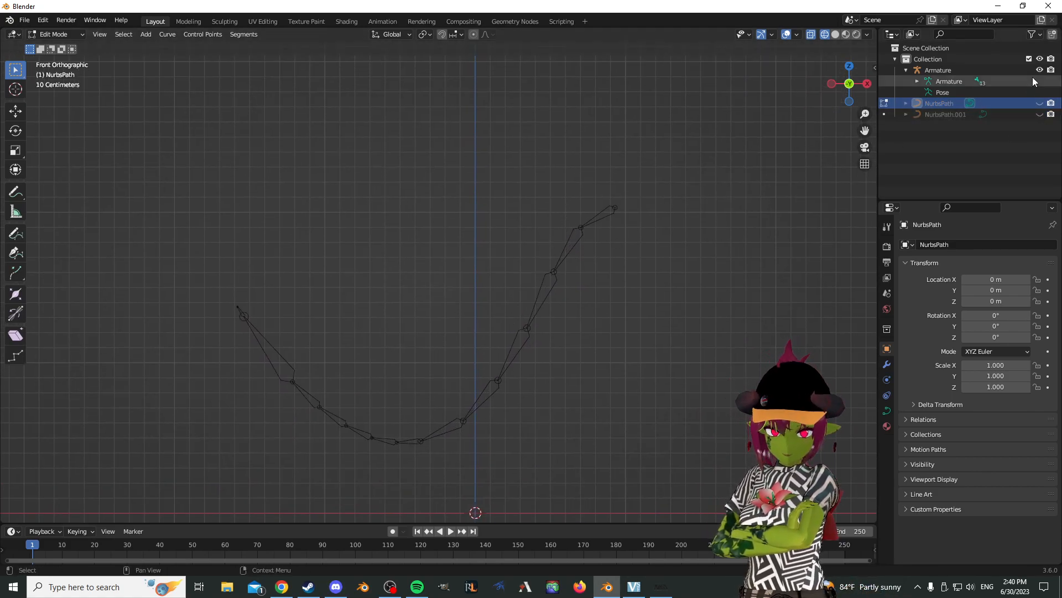
pyautogui.click(1039, 103)
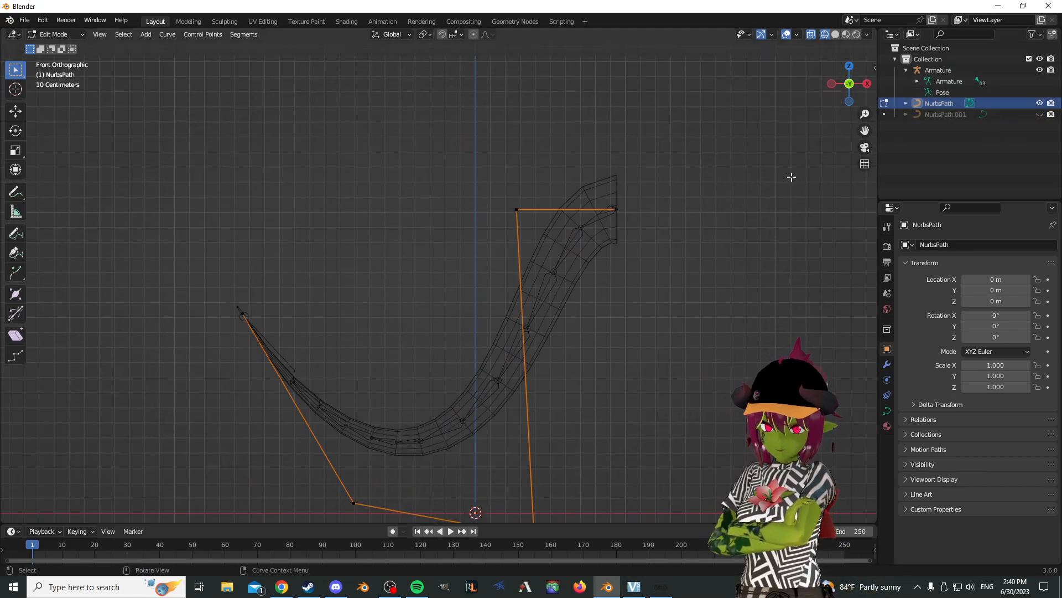
pyautogui.click(1040, 114)
# - Return the tail curve to Object Mode and convert it to a mesh
pyautogui.click(55, 34)
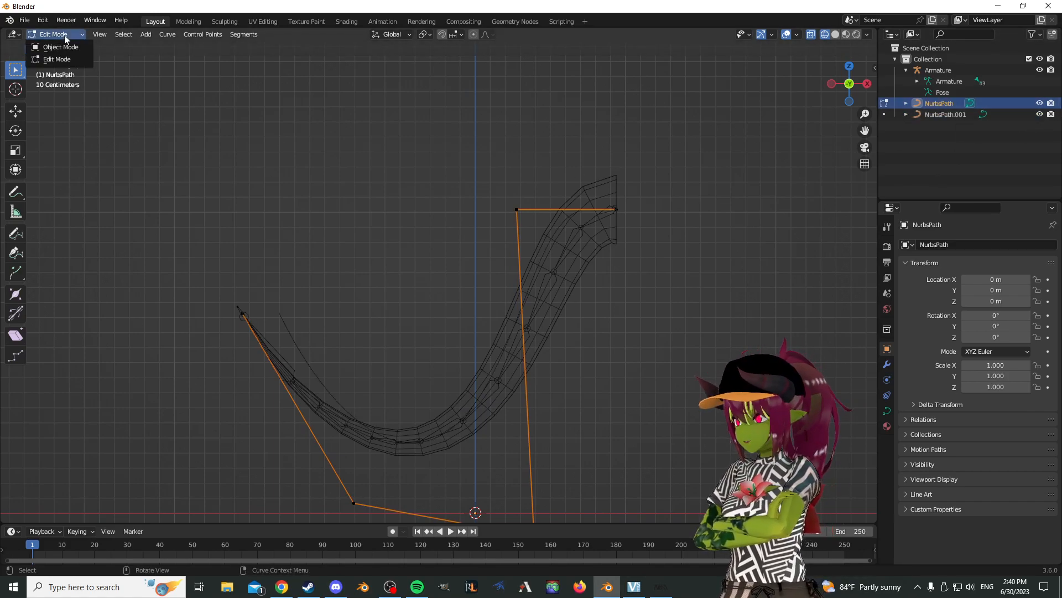
pyautogui.click(54, 44)
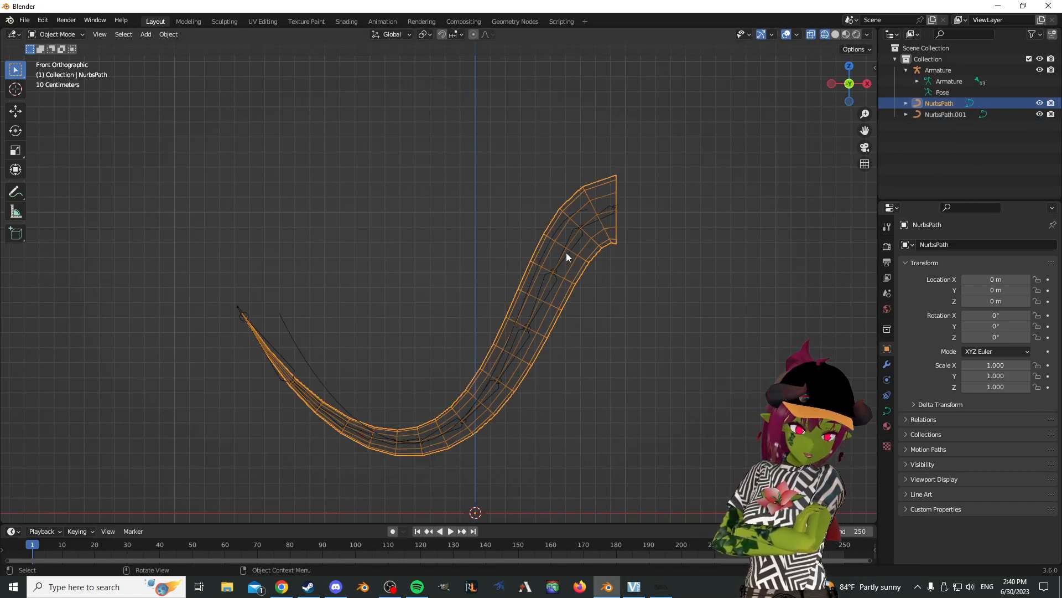
pyautogui.rightClick(572, 200)
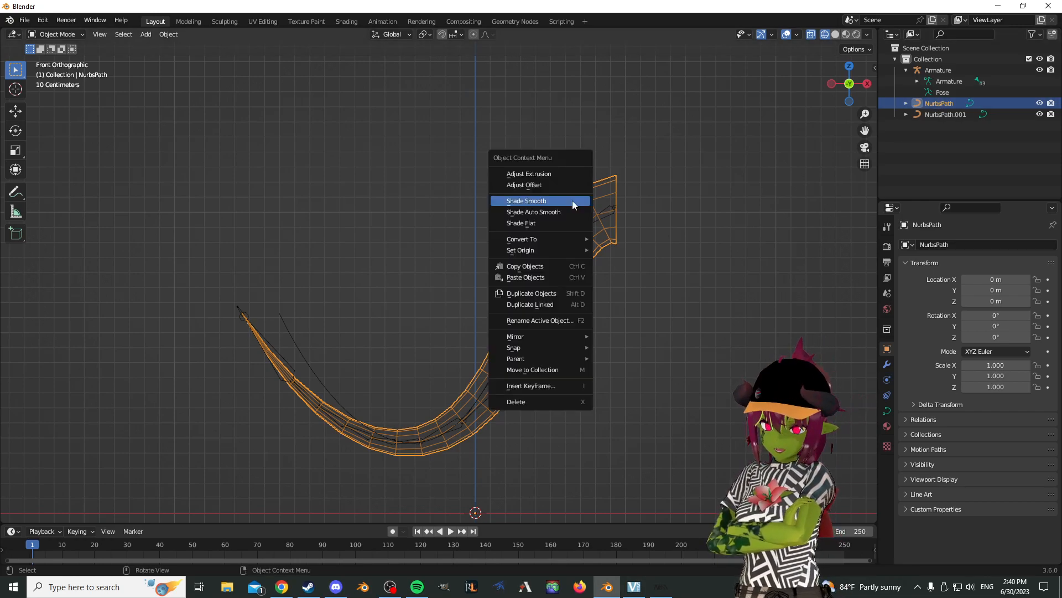
pyautogui.moveTo(543, 241)
pyautogui.click(617, 250)
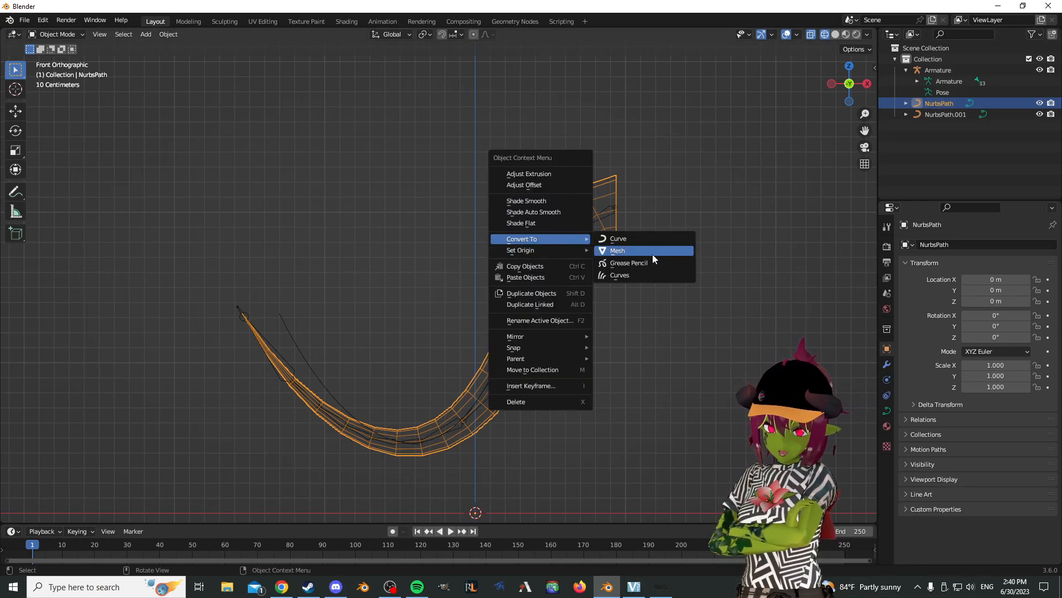
# - Show the tail's mesh data properties and enter Edit Mode on it with face selection at the wide end
pyautogui.click(887, 426)
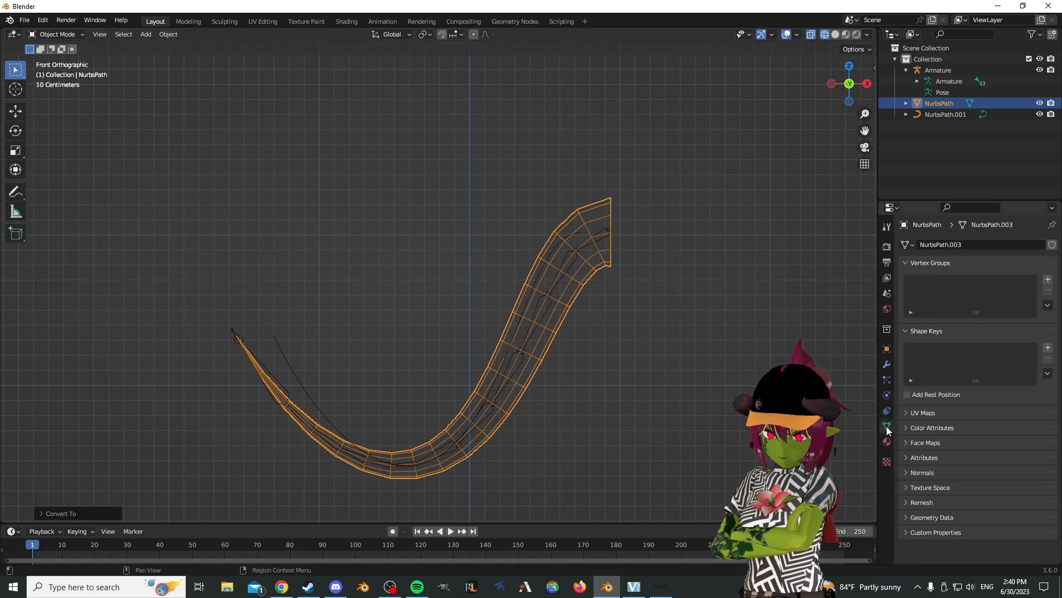
pyautogui.press('Tab')
pyautogui.keyDown('shift'); pyautogui.moveTo(573, 213); pyautogui.dragTo(561, 255, button='middle'); pyautogui.keyUp('shift')
pyautogui.keyDown('shift'); pyautogui.moveTo(638, 256); pyautogui.dragTo(629, 216, button='middle'); pyautogui.keyUp('shift')
pyautogui.scroll(5, 631, 215)
pyautogui.keyDown('shift'); pyautogui.moveTo(707, 190); pyautogui.dragTo(486, 273, button='middle'); pyautogui.keyUp('shift')
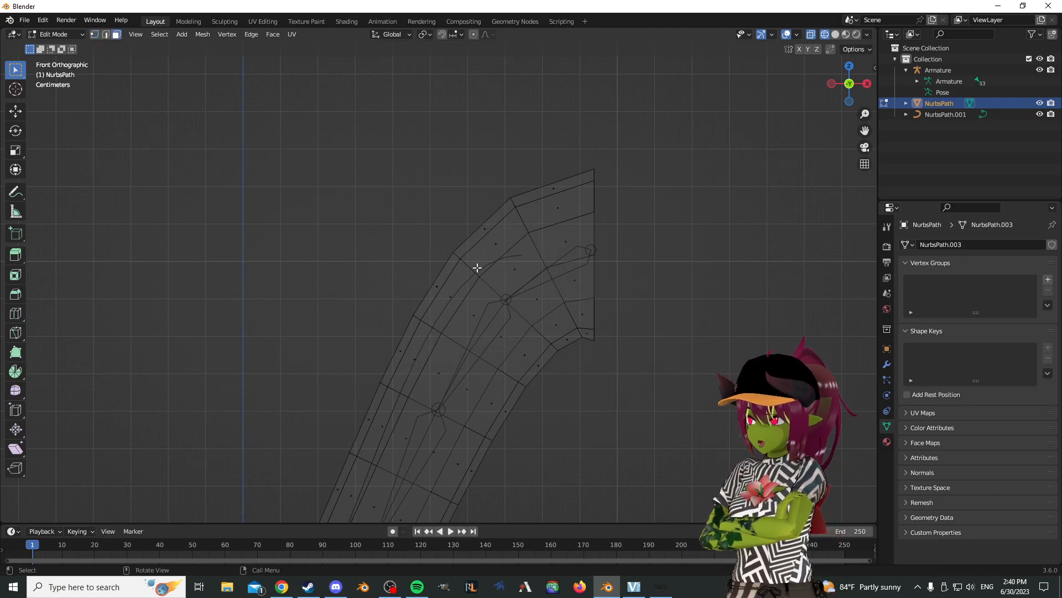
pyautogui.click(116, 35)
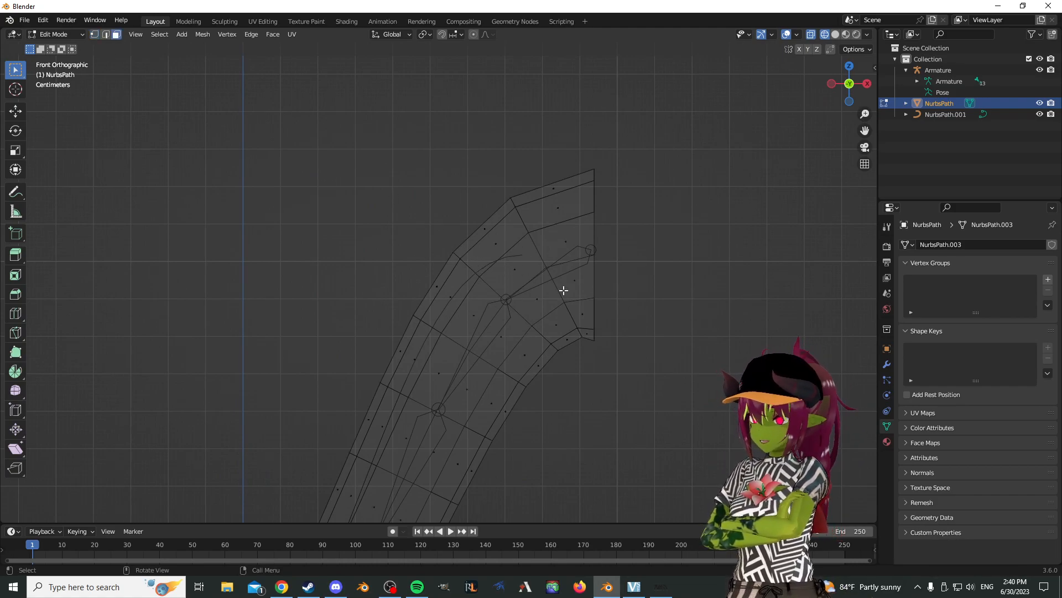
# - Select the two face rings at the tail's wide end and assign them to a new vertex group named tail0
pyautogui.keyDown('alt'); pyautogui.click(510, 249); pyautogui.keyUp('alt')
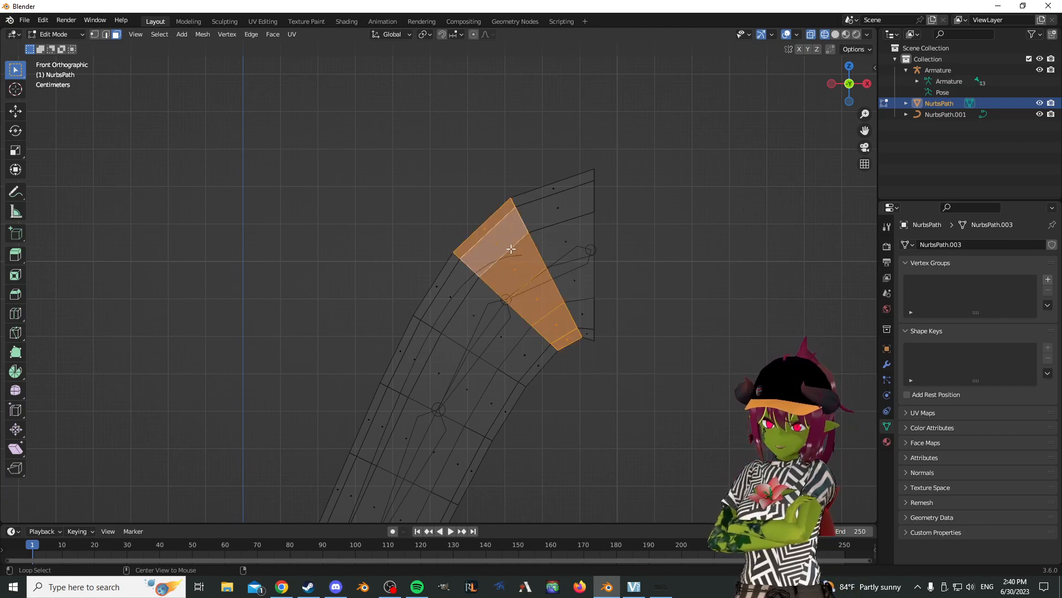
pyautogui.keyDown('alt'); pyautogui.keyDown('shift'); pyautogui.click(580, 228); pyautogui.keyUp('shift'); pyautogui.keyUp('alt')
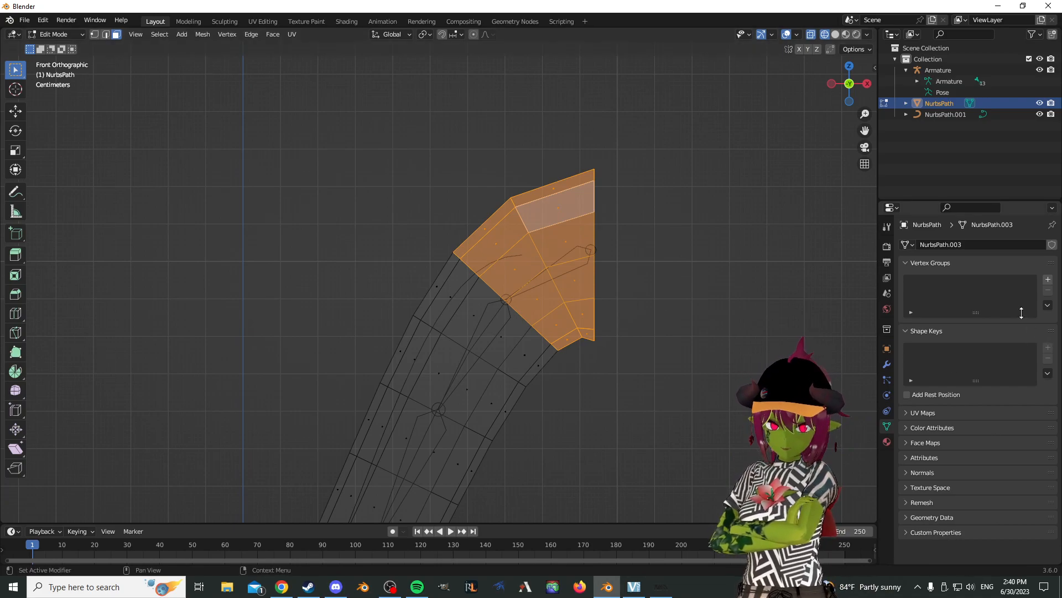
pyautogui.click(1048, 279)
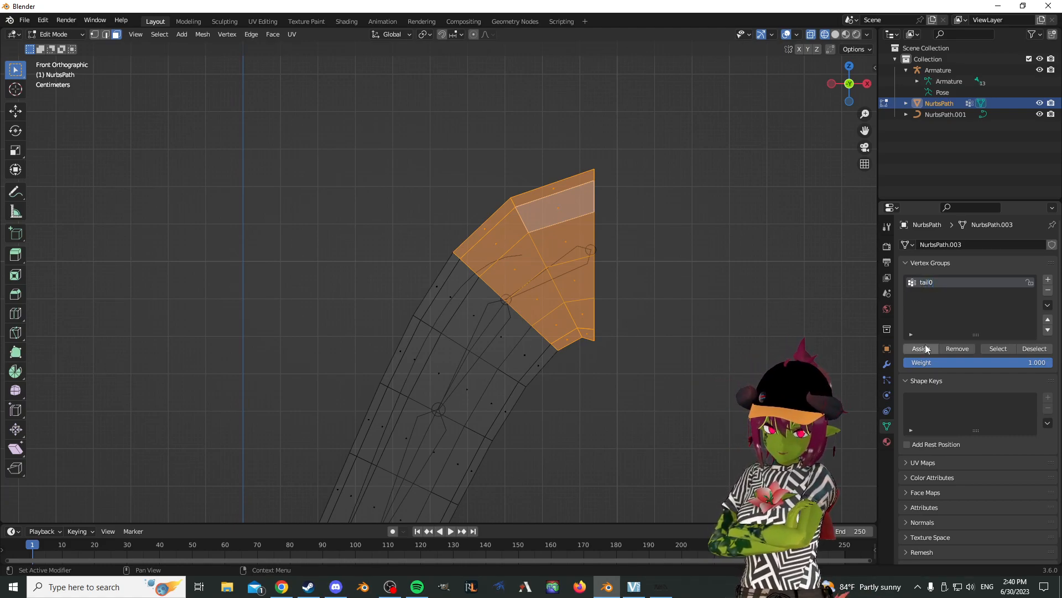
# - Select the two face rings around the second bone and assign them to a new vertex group named tail1
pyautogui.keyDown('shift'); pyautogui.moveTo(474, 344); pyautogui.dragTo(580, 271, button='middle'); pyautogui.keyUp('shift')
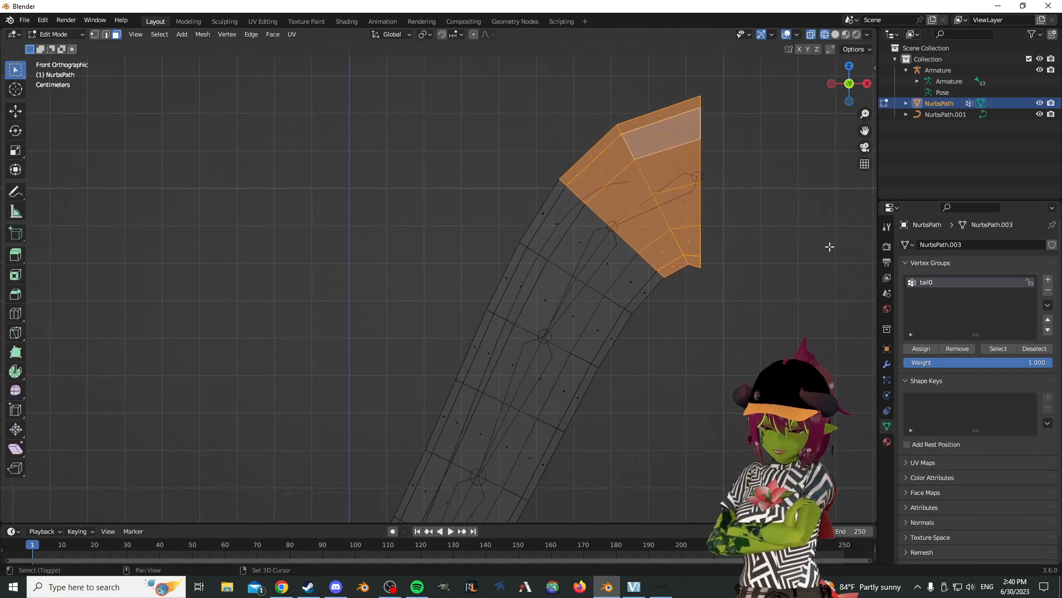
pyautogui.keyDown('alt'); pyautogui.click(554, 249); pyautogui.keyUp('alt')
pyautogui.keyDown('alt'); pyautogui.keyDown('shift'); pyautogui.click(532, 286); pyautogui.keyUp('shift'); pyautogui.keyUp('alt')
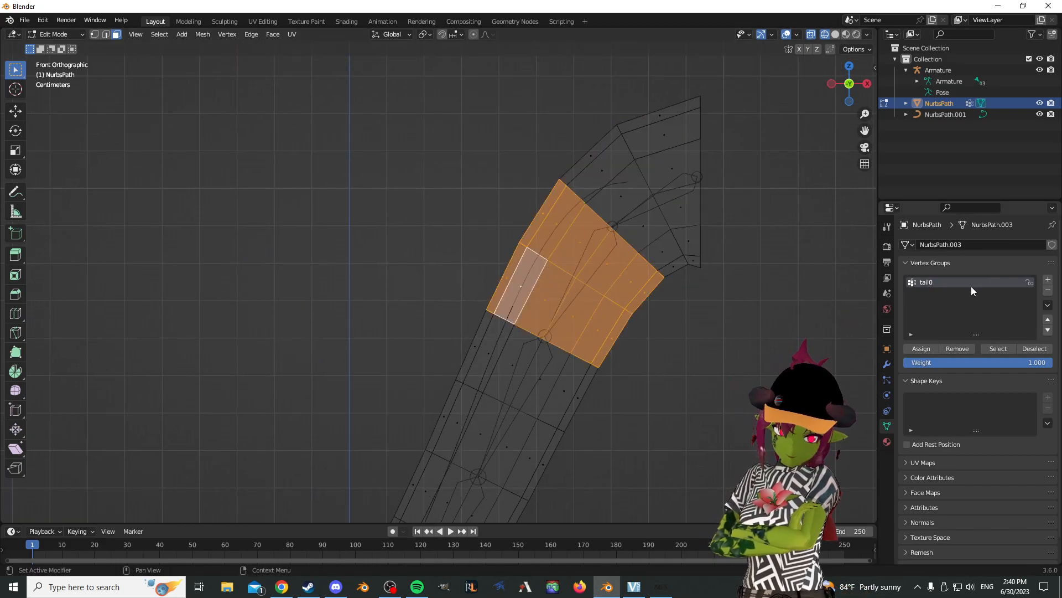
pyautogui.click(1048, 279)
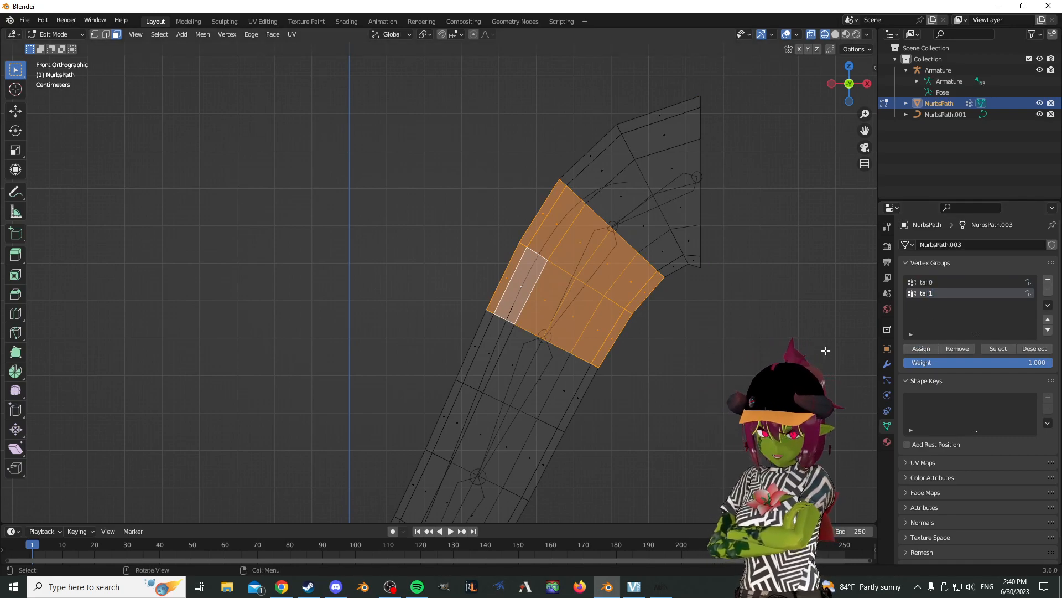
# - Select the two face rings around the third bone and assign them to a new vertex group named tail2
pyautogui.keyDown('shift'); pyautogui.moveTo(653, 361); pyautogui.dragTo(699, 267, button='middle'); pyautogui.keyUp('shift')
pyautogui.keyDown('alt'); pyautogui.click(568, 279); pyautogui.keyUp('alt')
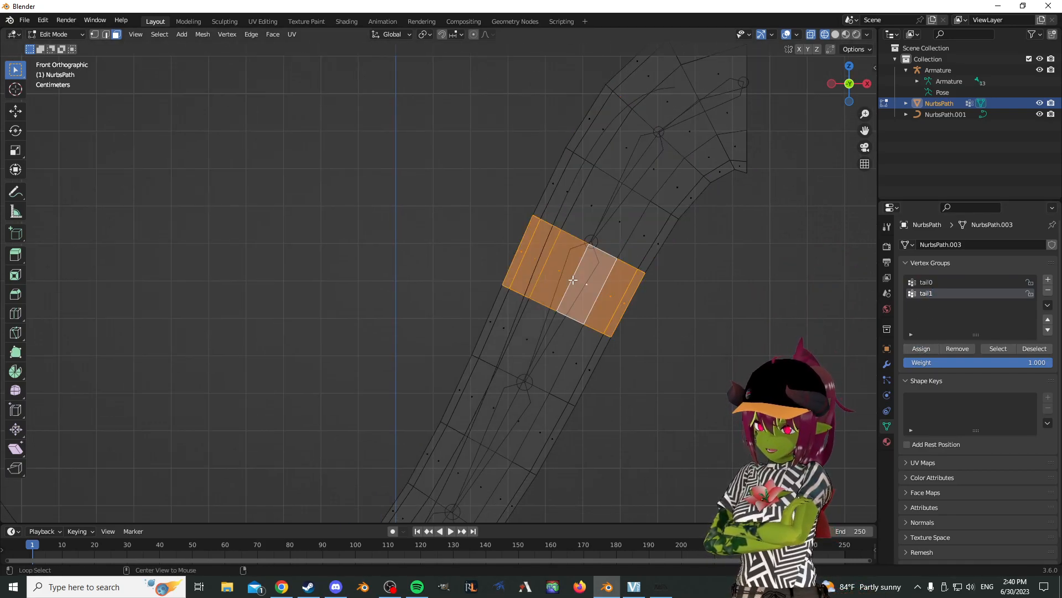
pyautogui.keyDown('alt'); pyautogui.keyDown('shift'); pyautogui.click(540, 345); pyautogui.keyUp('shift'); pyautogui.keyUp('alt')
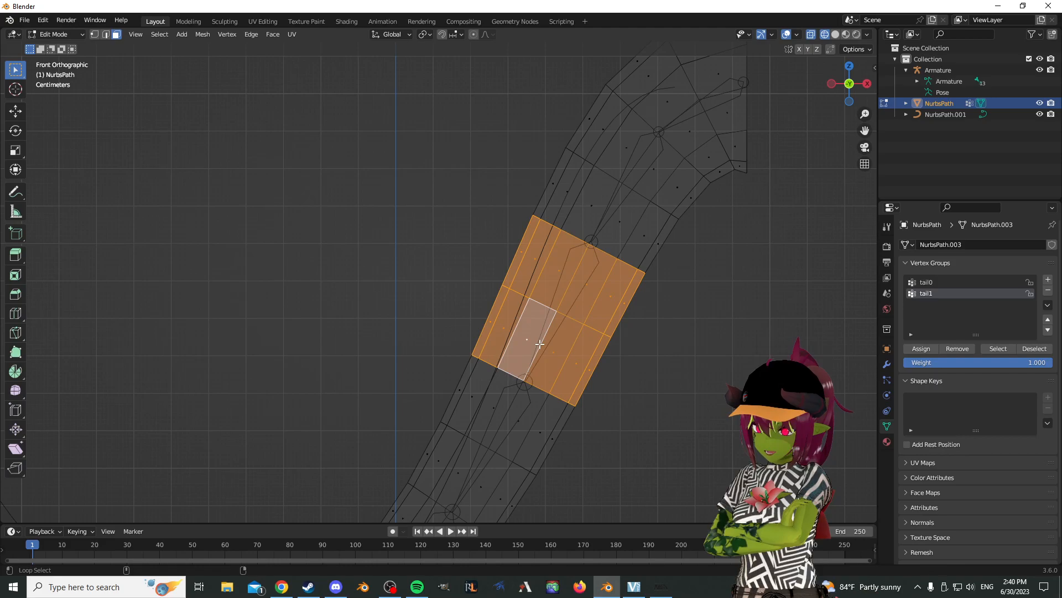
pyautogui.click(1048, 279)
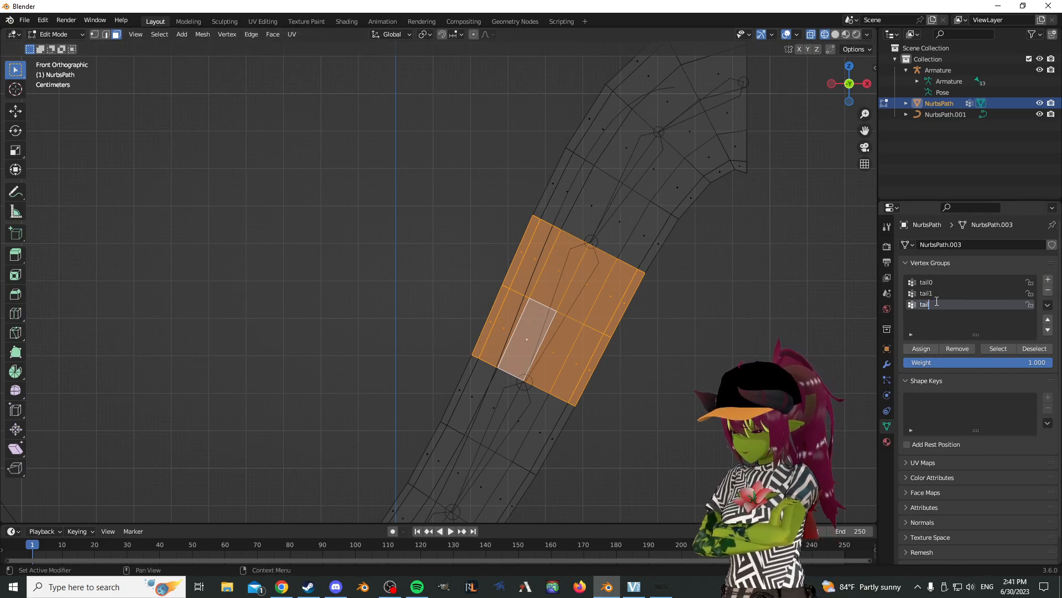
# - Select the two face rings around the fourth bone and create a vertex group named tail3 for them
pyautogui.keyDown('shift'); pyautogui.moveTo(509, 444); pyautogui.dragTo(583, 332, button='middle'); pyautogui.keyUp('shift')
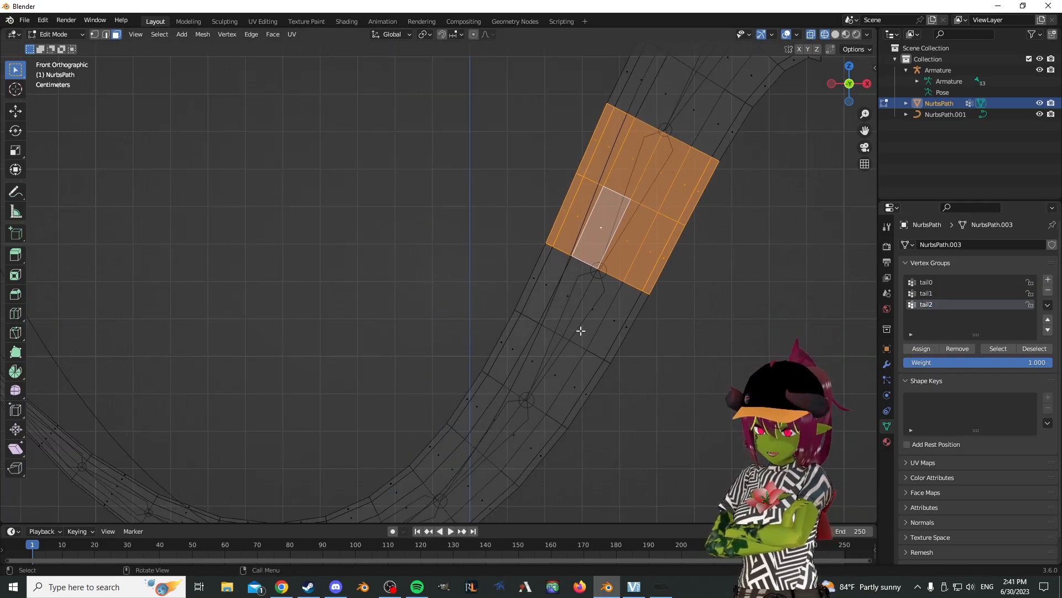
pyautogui.keyDown('alt'); pyautogui.click(573, 306); pyautogui.keyUp('alt')
pyautogui.keyDown('alt'); pyautogui.keyDown('shift'); pyautogui.click(543, 367); pyautogui.keyUp('shift'); pyautogui.keyUp('alt')
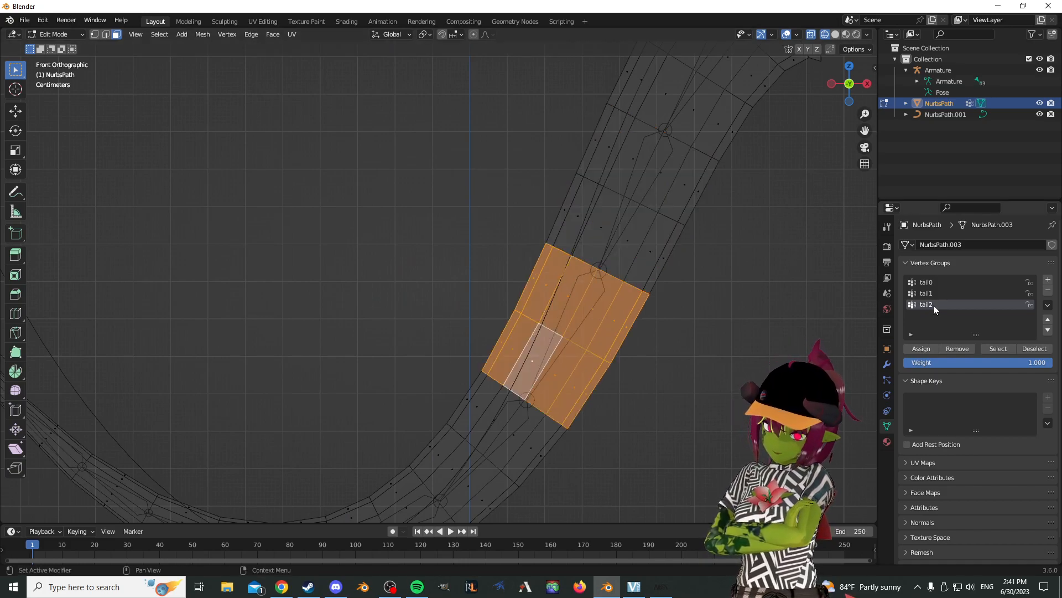
pyautogui.click(1048, 279)
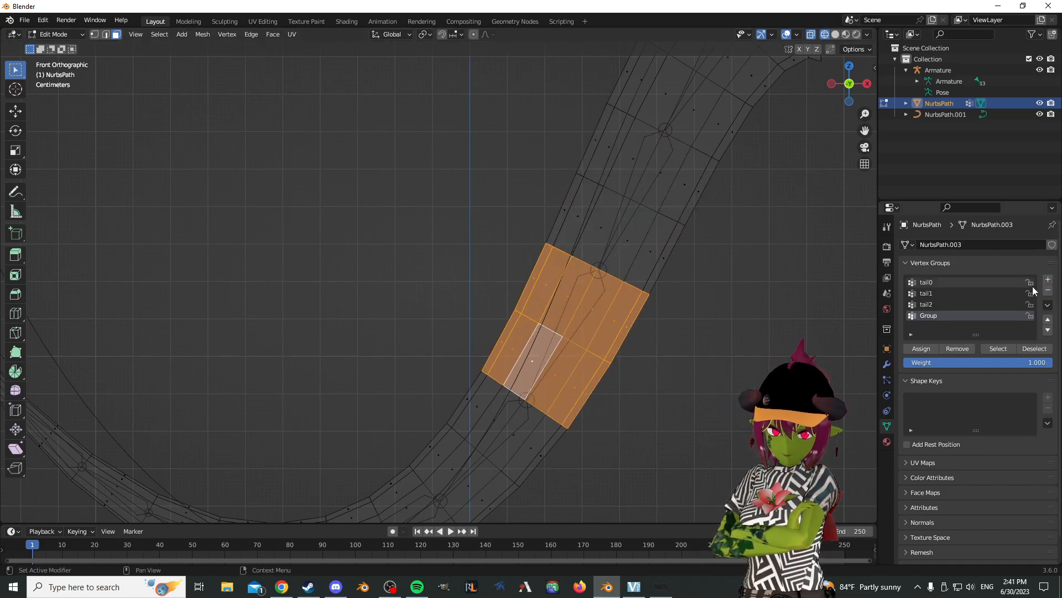
pyautogui.doubleClick(932, 317)
pyautogui.write('tail3')
pyautogui.press('Return')
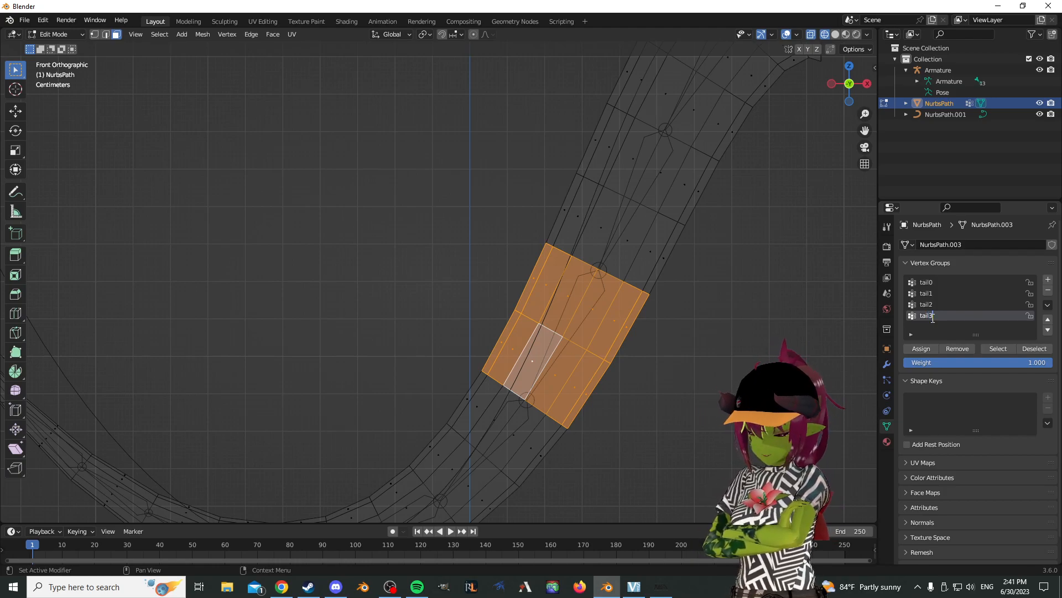
# - Add the two face rings around the fifth bone to the selection and assign it to a new vertex group named tail4
pyautogui.scroll(-3, 583, 301)
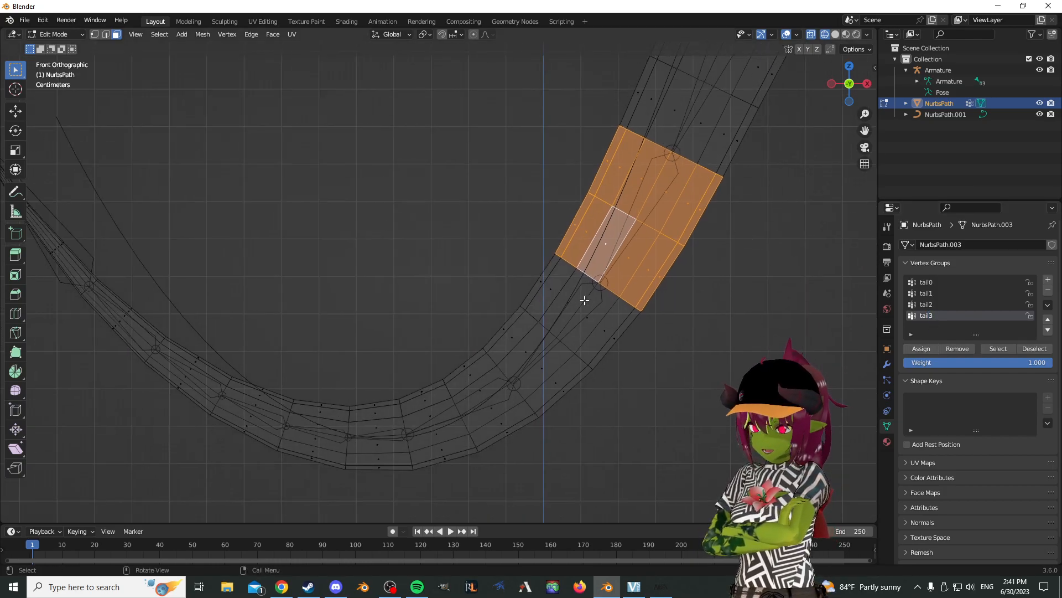
pyautogui.keyDown('alt'); pyautogui.keyDown('shift'); pyautogui.click(588, 336); pyautogui.keyUp('shift'); pyautogui.keyUp('alt')
pyautogui.keyDown('alt'); pyautogui.keyDown('shift'); pyautogui.click(565, 365); pyautogui.keyUp('shift'); pyautogui.keyUp('alt')
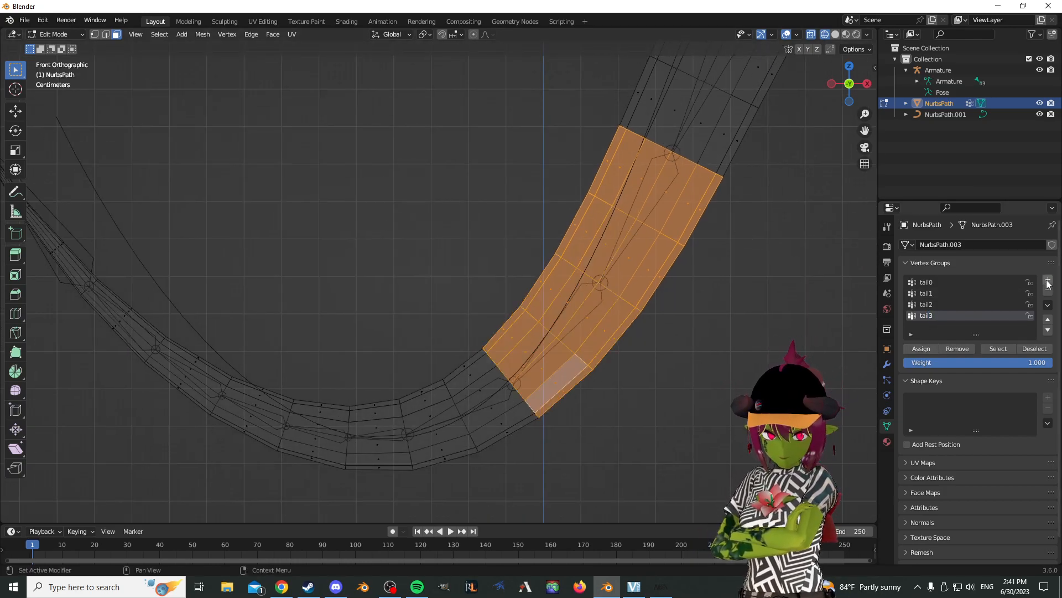
pyautogui.click(1048, 279)
pyautogui.doubleClick(930, 327)
pyautogui.write('tail4')
pyautogui.press('Return')
pyautogui.click(919, 351)
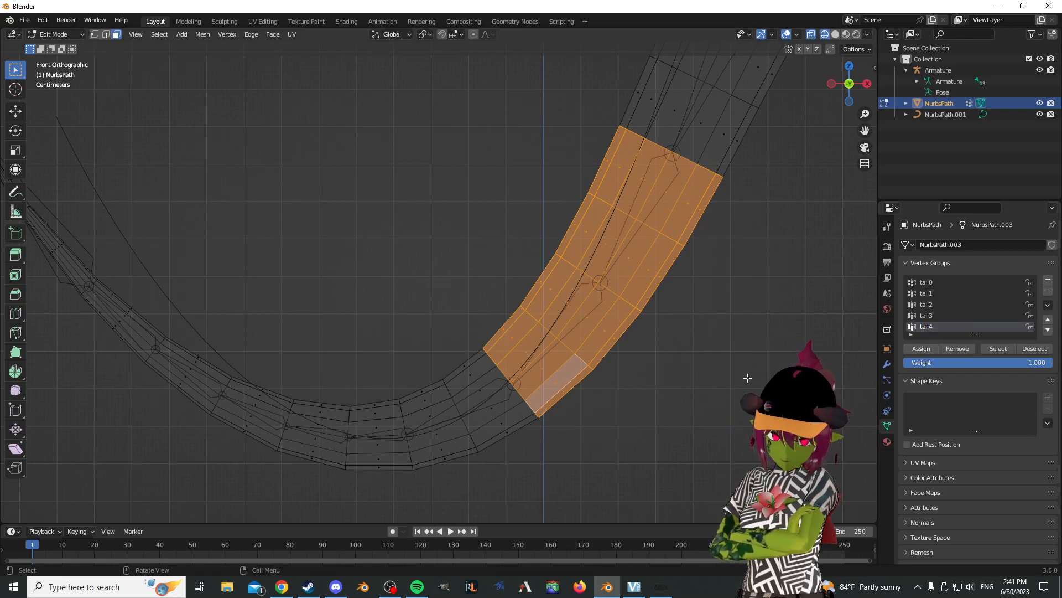
# - Undo the latest face ring selections on the tail mesh
pyautogui.rightClick(710, 382)
pyautogui.hotkey('ctrl', 'z')
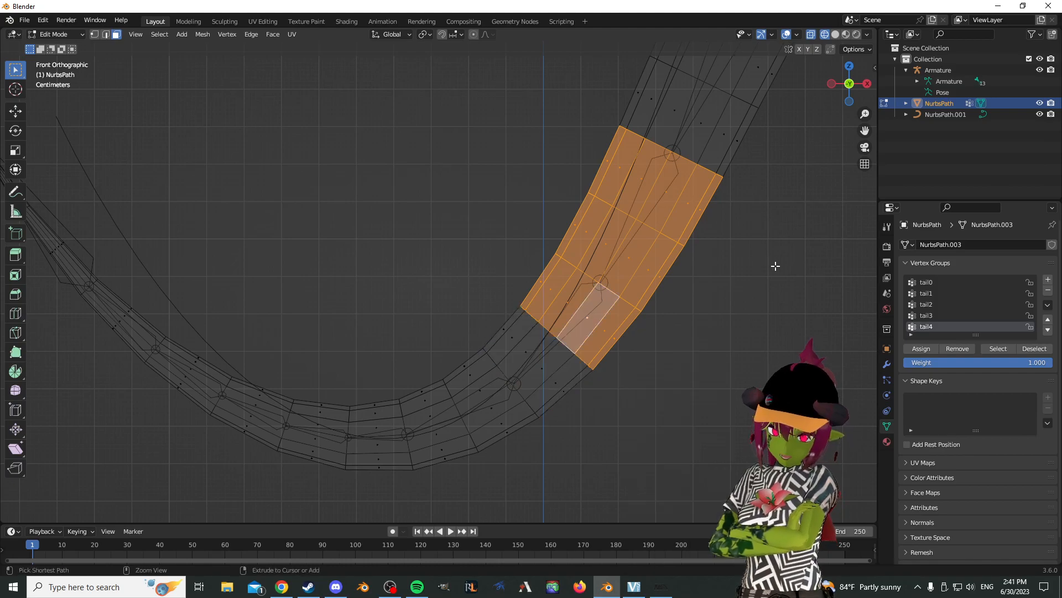
pyautogui.hotkey('ctrl', 'z')
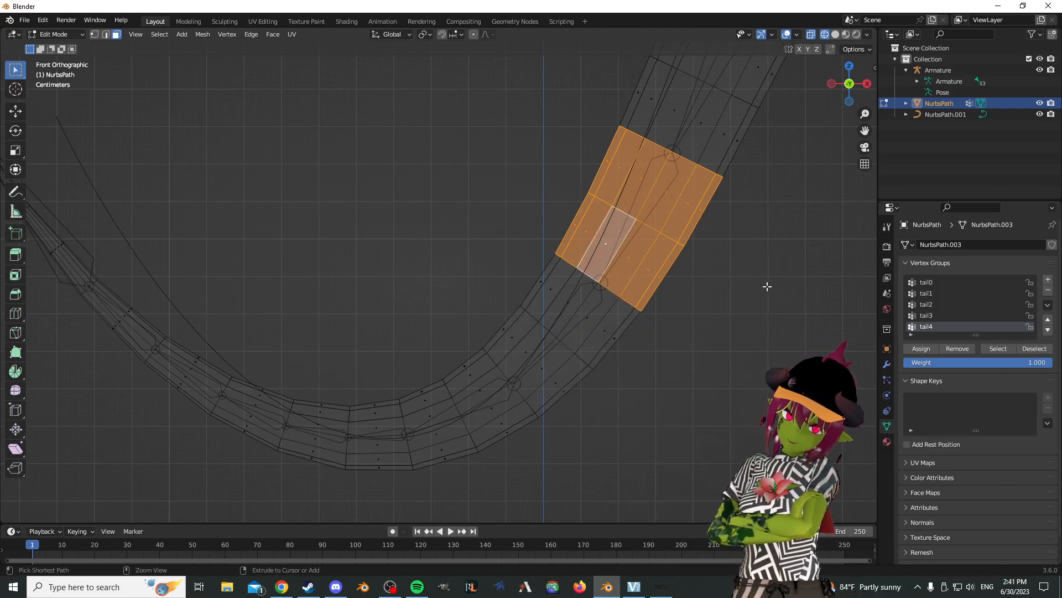
pyautogui.hotkey('ctrl', 'z')
# - Clear the face selection and select the faces belonging to the tail2 vertex group to check its assignment
pyautogui.click(931, 318)
pyautogui.click(801, 308)
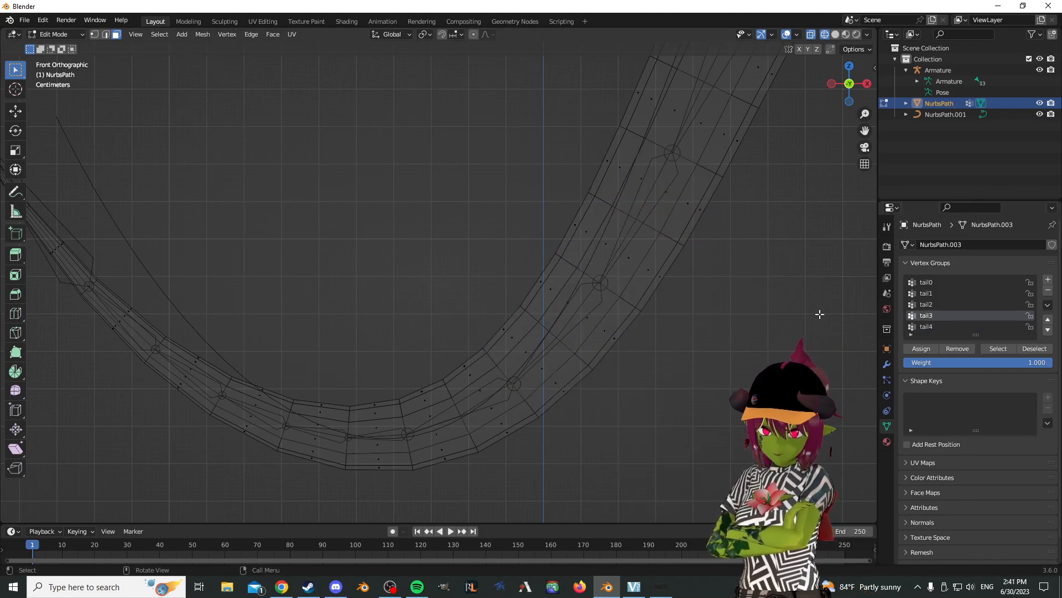
pyautogui.click(928, 307)
pyautogui.click(990, 348)
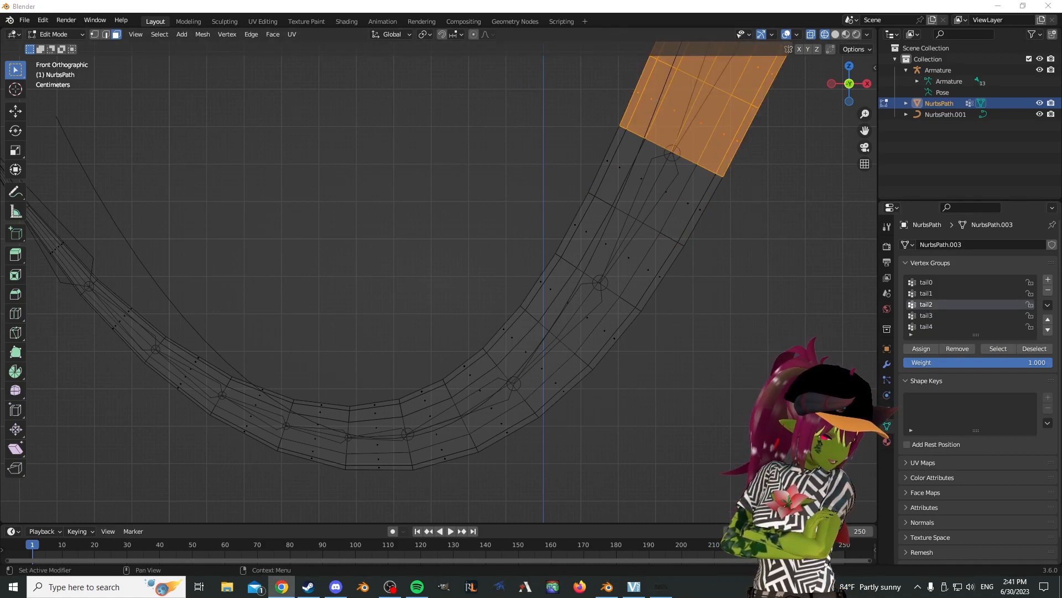
pyautogui.click(417, 586)
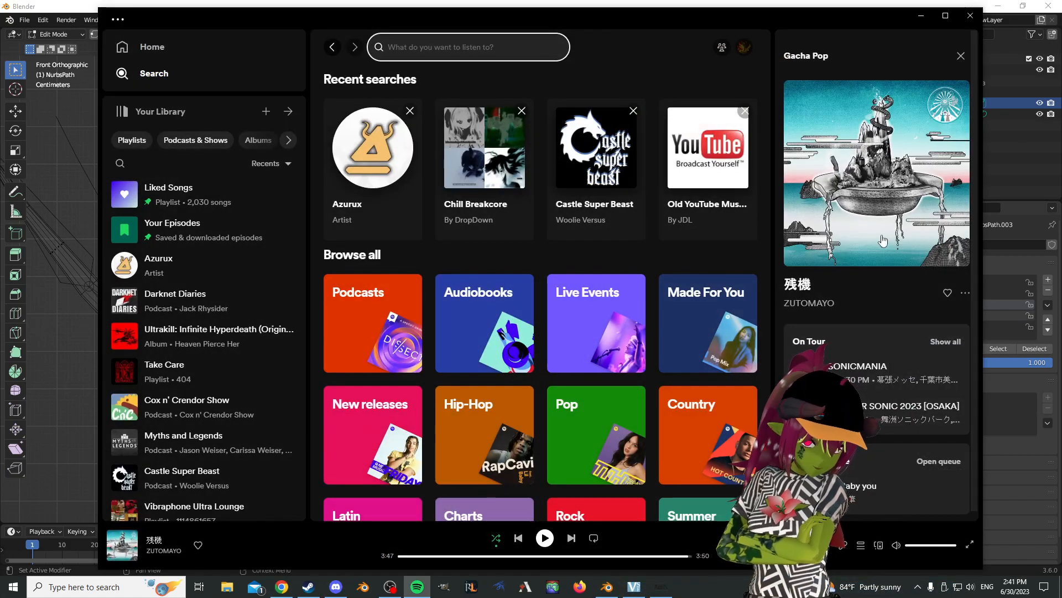
pyautogui.click(921, 16)
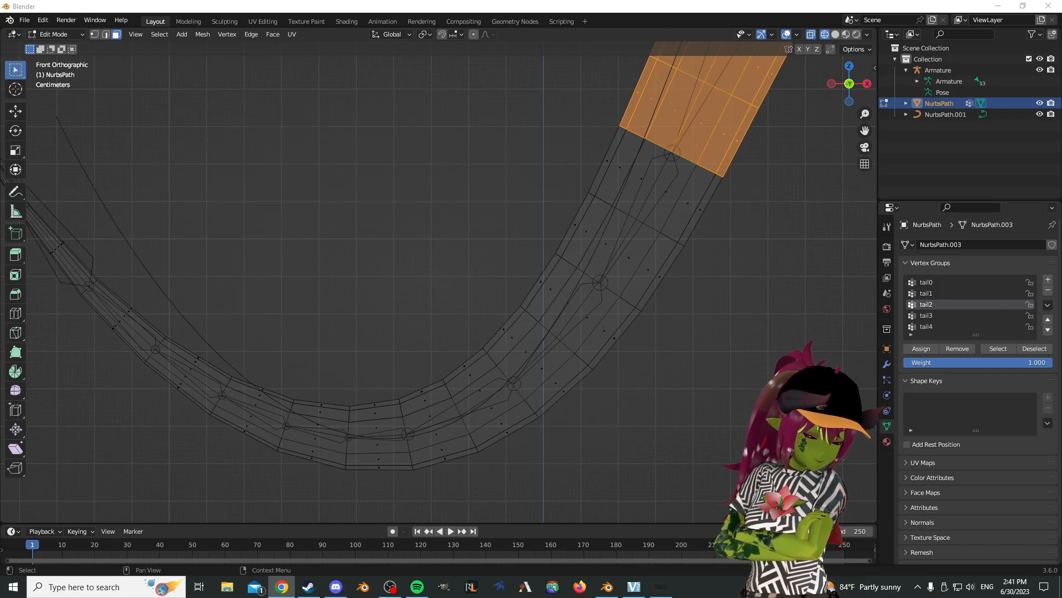
# - Deselect all faces of the tail mesh
pyautogui.moveTo(587, 332)
pyautogui.mouseDown(button='middle')
pyautogui.moveTo(562, 348)
pyautogui.moveTo(690, 271)
pyautogui.moveTo(581, 331)
pyautogui.mouseUp(button='middle')
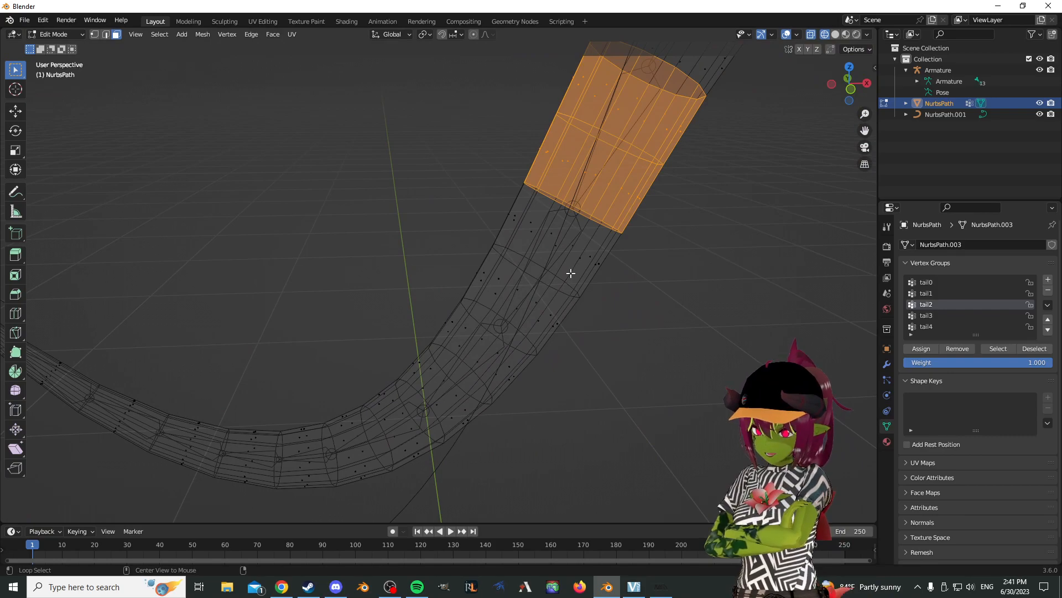
pyautogui.hotkey('alt', 'a')
pyautogui.moveTo(648, 294); pyautogui.dragTo(599, 236, button='middle')
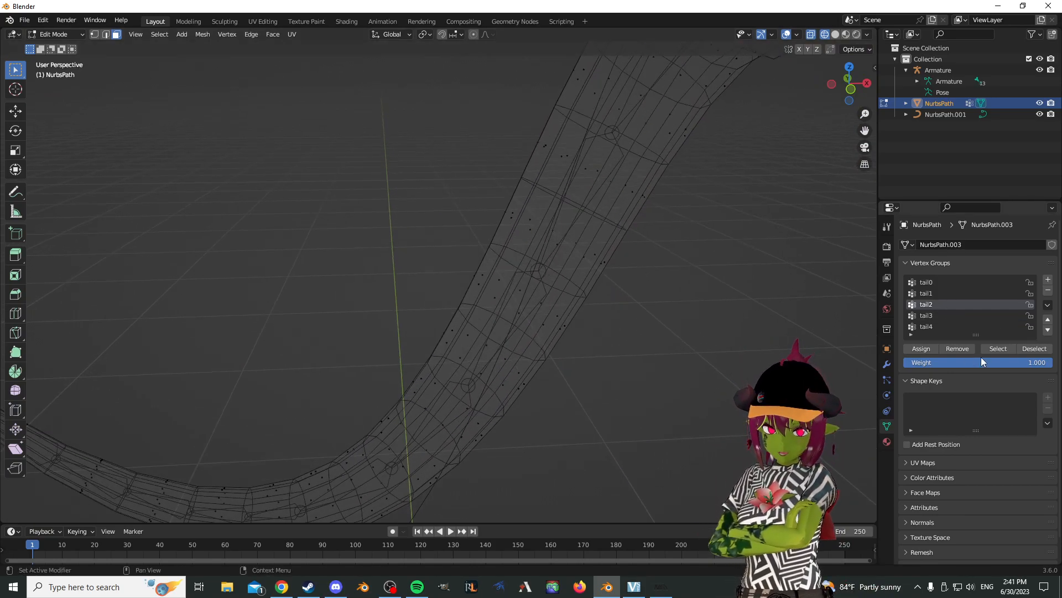
# - Select the faces of the tail2 and tail1 vertex groups in turn to check their assignments, clearing the selection after each check
pyautogui.click(996, 350)
pyautogui.keyDown('shift'); pyautogui.moveTo(718, 296); pyautogui.dragTo(690, 357, button='middle'); pyautogui.keyUp('shift')
pyautogui.hotkey('alt', 'a')
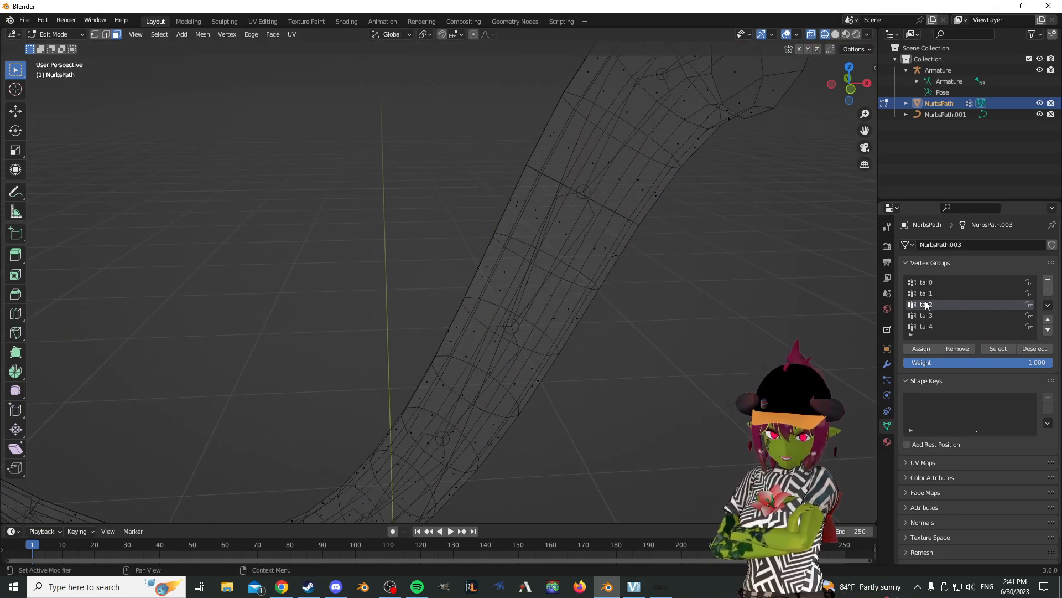
pyautogui.click(930, 295)
pyautogui.click(998, 350)
pyautogui.keyDown('shift'); pyautogui.moveTo(740, 280); pyautogui.dragTo(709, 298, button='middle'); pyautogui.keyUp('shift')
pyautogui.hotkey('alt', 'a')
pyautogui.click(932, 305)
pyautogui.click(997, 349)
pyautogui.hotkey('alt', 'a')
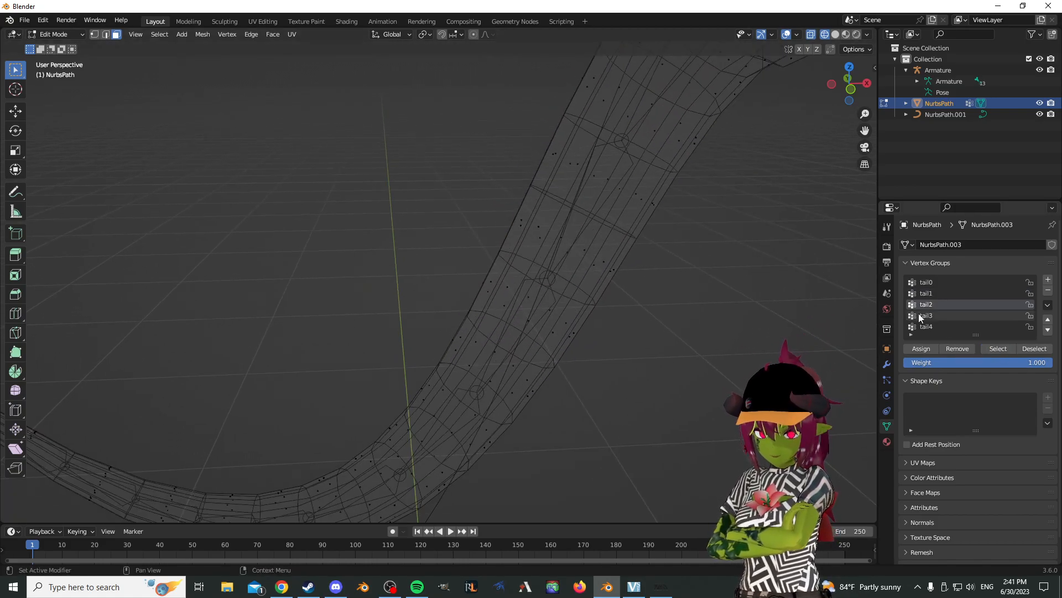
# - Make tail3 the active vertex group and select the two face rings around the fourth tail bone
pyautogui.click(928, 316)
pyautogui.keyDown('shift'); pyautogui.moveTo(635, 361); pyautogui.dragTo(697, 282, button='middle'); pyautogui.keyUp('shift')
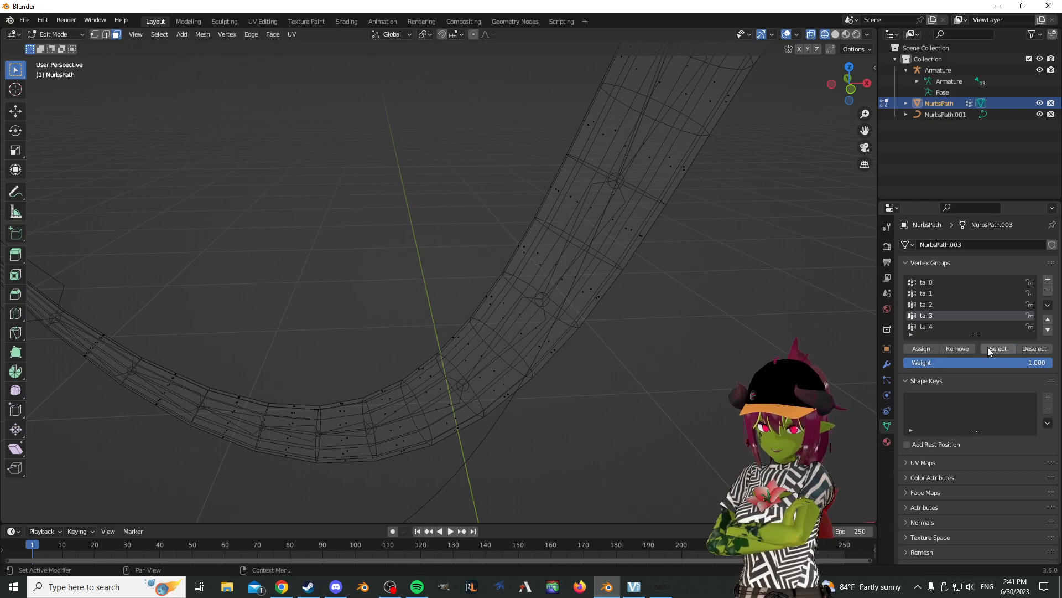
pyautogui.click(941, 328)
pyautogui.click(927, 315)
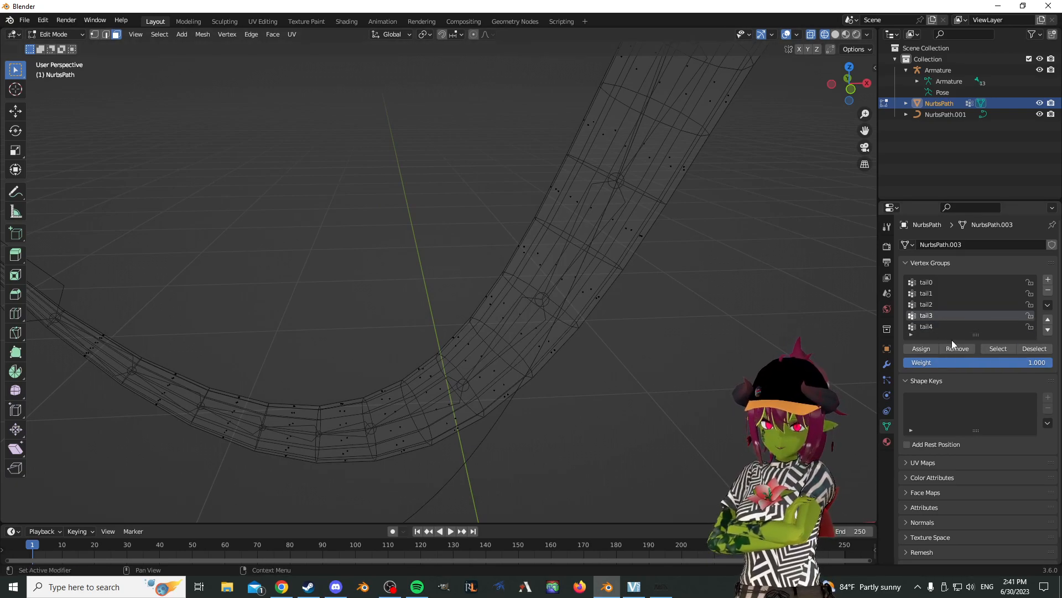
pyautogui.scroll(3, 681, 368)
pyautogui.scroll(-5, 683, 362)
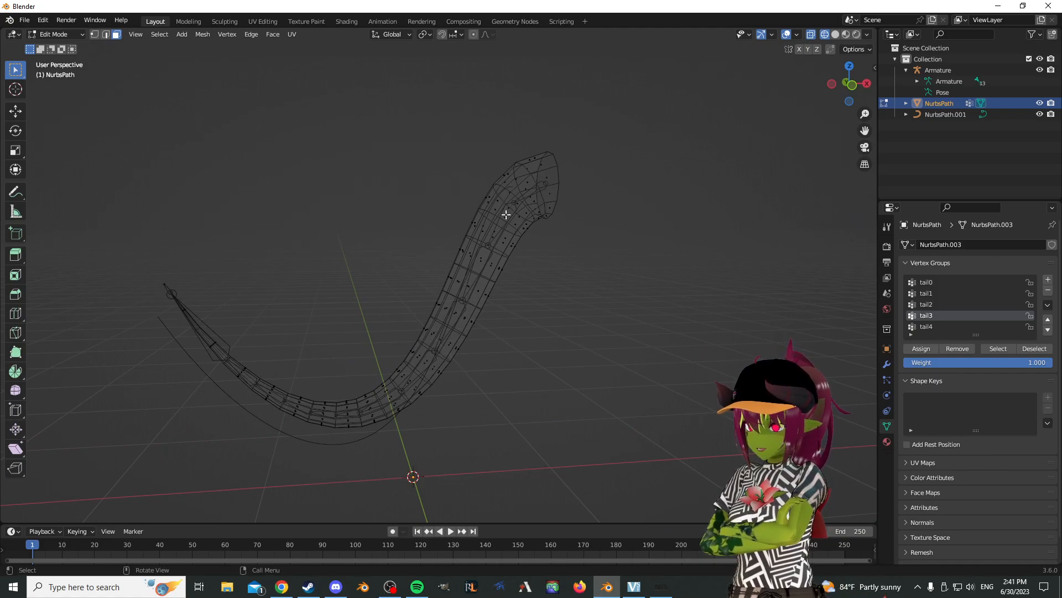
pyautogui.scroll(5, 454, 312)
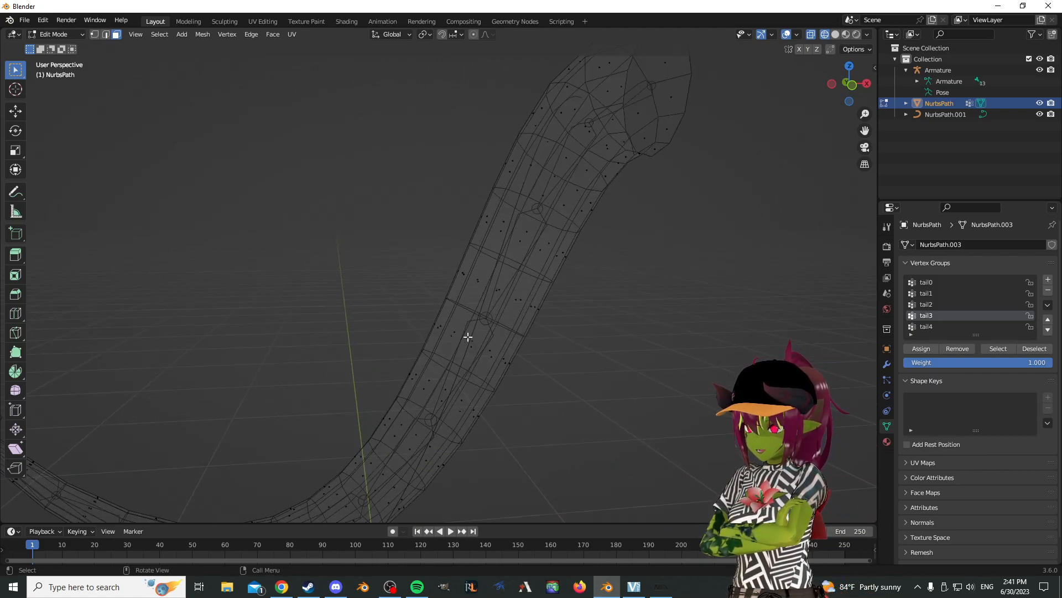
pyautogui.keyDown('alt'); pyautogui.click(514, 313); pyautogui.keyUp('alt')
pyautogui.keyDown('alt'); pyautogui.keyDown('shift'); pyautogui.click(510, 328); pyautogui.keyUp('shift'); pyautogui.keyUp('alt')
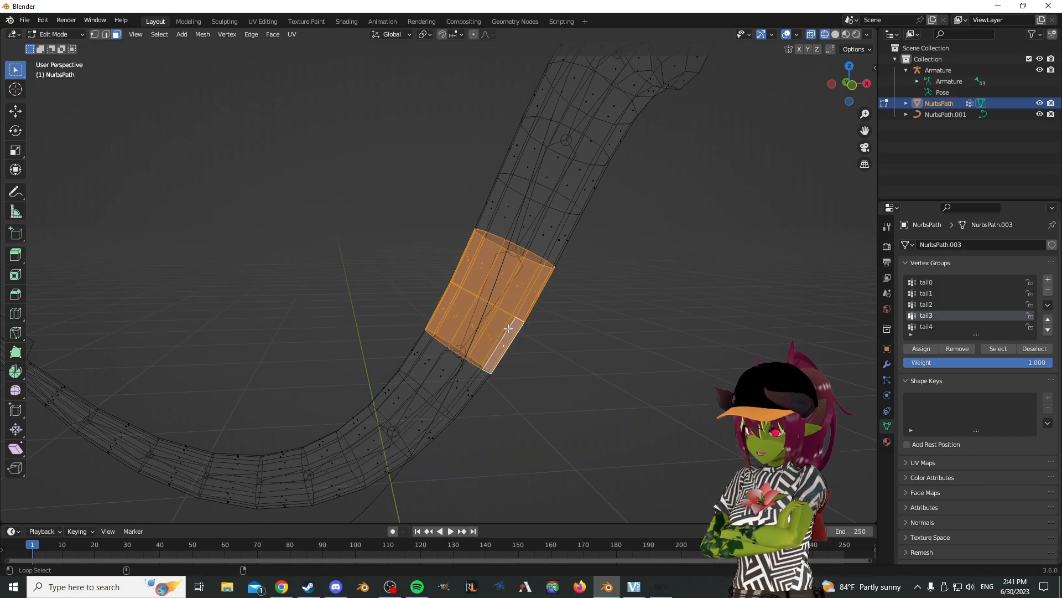
# - Assign the selected two rings to the tail3 vertex group, clear the selection, and reselect the group's faces to check it
pyautogui.scroll(3, 510, 328)
pyautogui.click(739, 377)
pyautogui.keyDown('shift'); pyautogui.moveTo(733, 381); pyautogui.dragTo(860, 284, button='middle'); pyautogui.keyUp('shift')
pyautogui.scroll(-5, 791, 310)
pyautogui.click(990, 348)
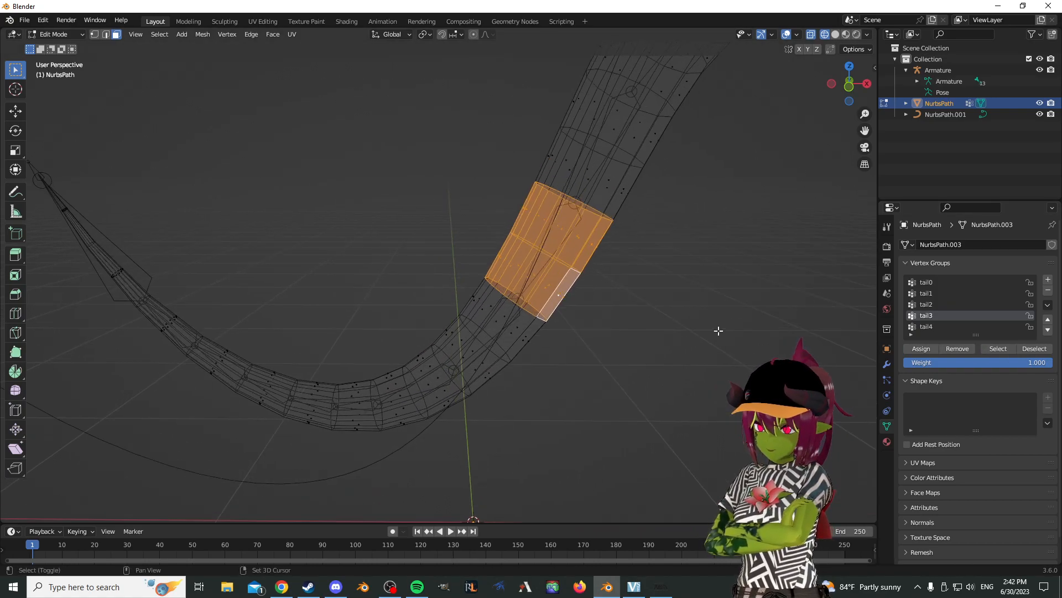
# - Assign the next two face rings toward the tip to the tail4 vertex group and reselect the group to check it
pyautogui.scroll(4, 723, 327)
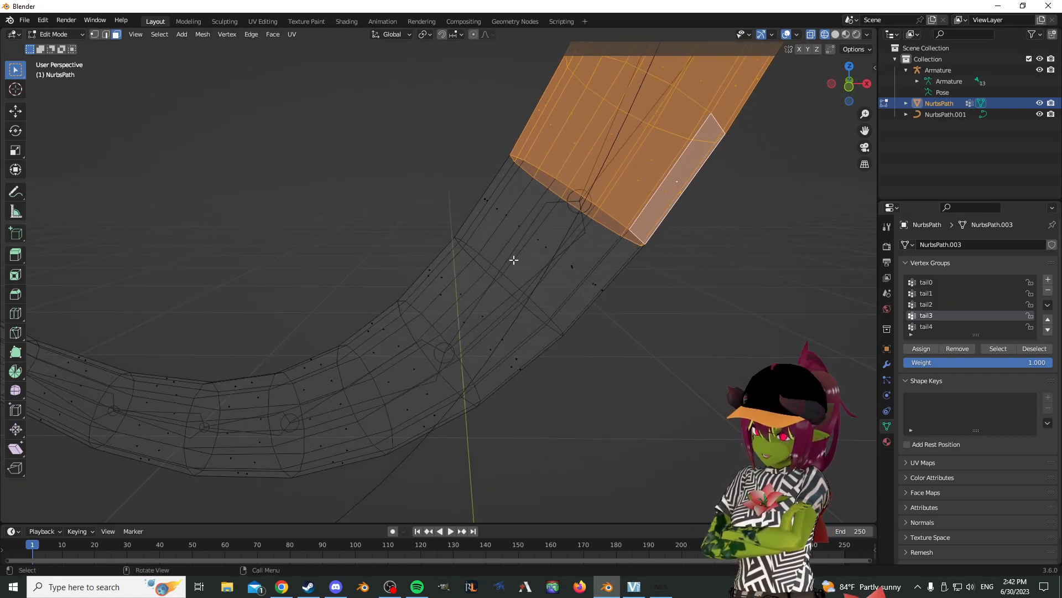
pyautogui.keyDown('alt'); pyautogui.click(514, 258); pyautogui.keyUp('alt')
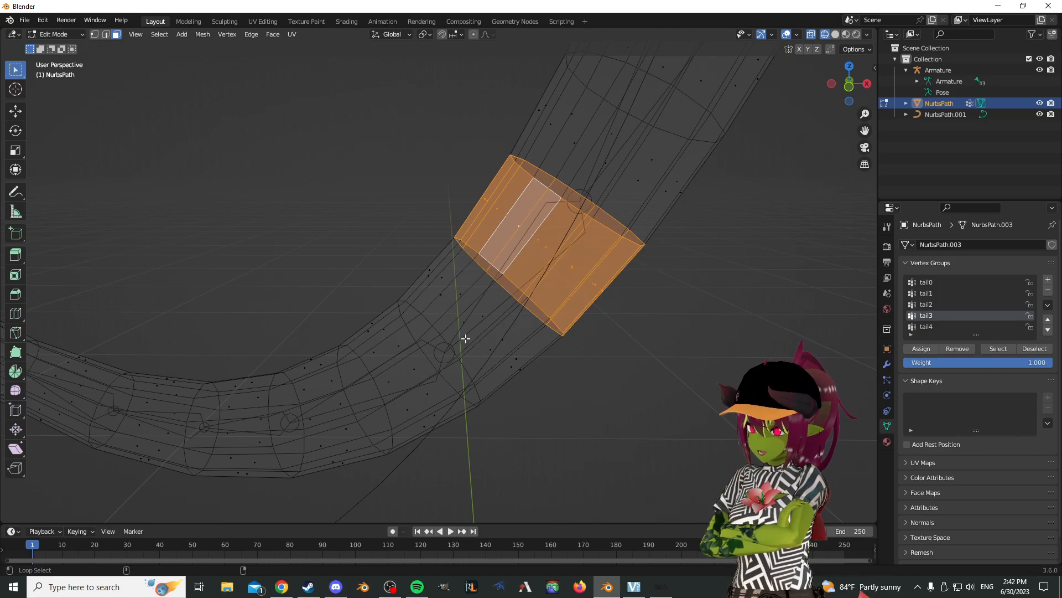
pyautogui.keyDown('alt'); pyautogui.keyDown('shift'); pyautogui.click(429, 304); pyautogui.keyUp('shift'); pyautogui.keyUp('alt')
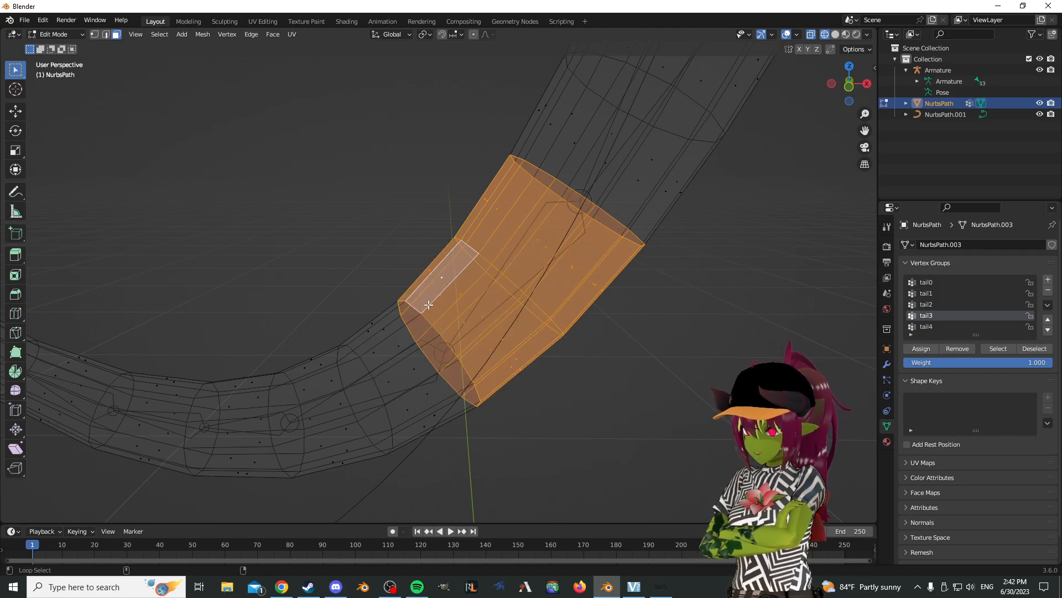
pyautogui.click(934, 327)
pyautogui.click(919, 349)
pyautogui.click(716, 384)
pyautogui.keyDown('shift'); pyautogui.moveTo(716, 384); pyautogui.dragTo(812, 331, button='middle'); pyautogui.keyUp('shift')
pyautogui.click(996, 349)
pyautogui.click(713, 360)
# - Select the two face rings following the tail4 section and assign them to a new vertex group named tail5
pyautogui.keyDown('shift'); pyautogui.moveTo(702, 354); pyautogui.dragTo(748, 308, button='middle'); pyautogui.keyUp('shift')
pyautogui.keyDown('alt'); pyautogui.click(543, 252); pyautogui.keyUp('alt')
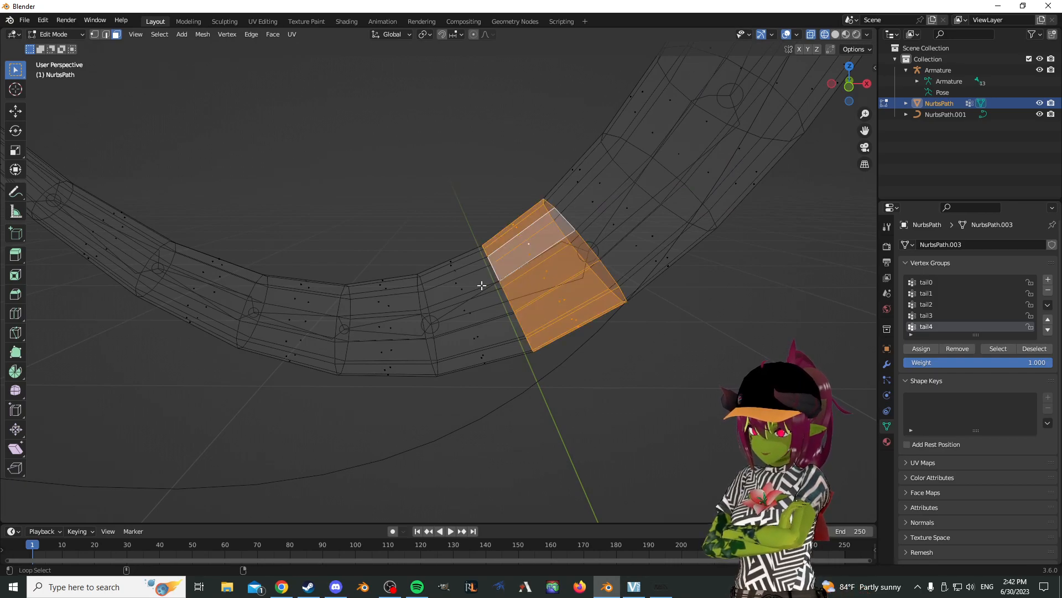
pyautogui.keyDown('alt'); pyautogui.keyDown('shift'); pyautogui.click(472, 273); pyautogui.keyUp('shift'); pyautogui.keyUp('alt')
pyautogui.scroll(-1, 1047, 287)
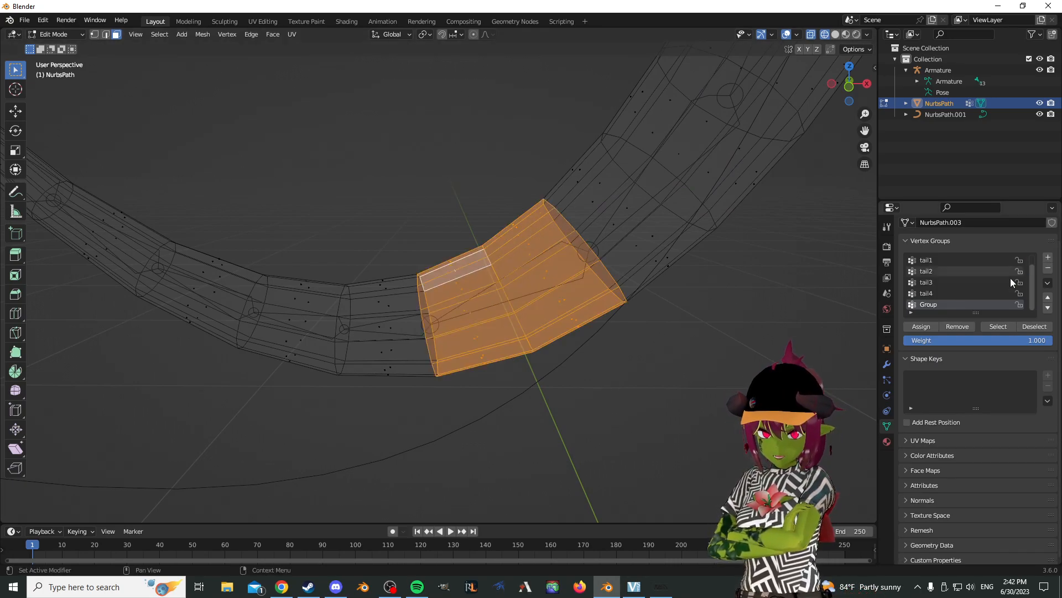
pyautogui.doubleClick(941, 305)
pyautogui.write('tail5')
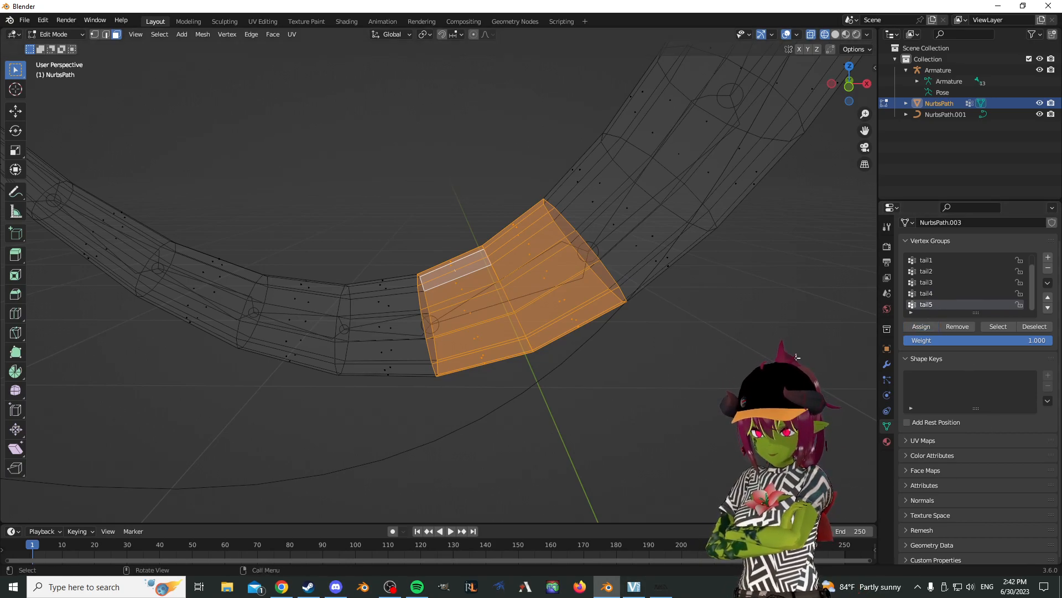
pyautogui.keyDown('shift'); pyautogui.moveTo(700, 358); pyautogui.dragTo(804, 301, button='middle'); pyautogui.keyUp('shift')
pyautogui.click(555, 335)
# - Select only the single face ring following the tail5 section and assign it to a new vertex group named tail6
pyautogui.click(462, 255)
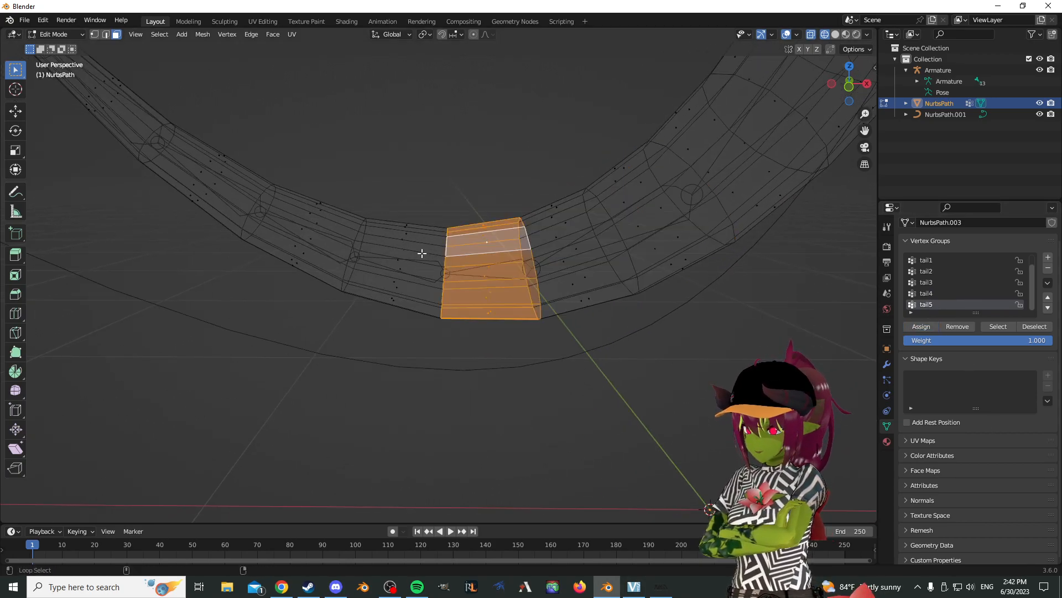
pyautogui.keyDown('shift'); pyautogui.click(422, 247); pyautogui.keyUp('shift')
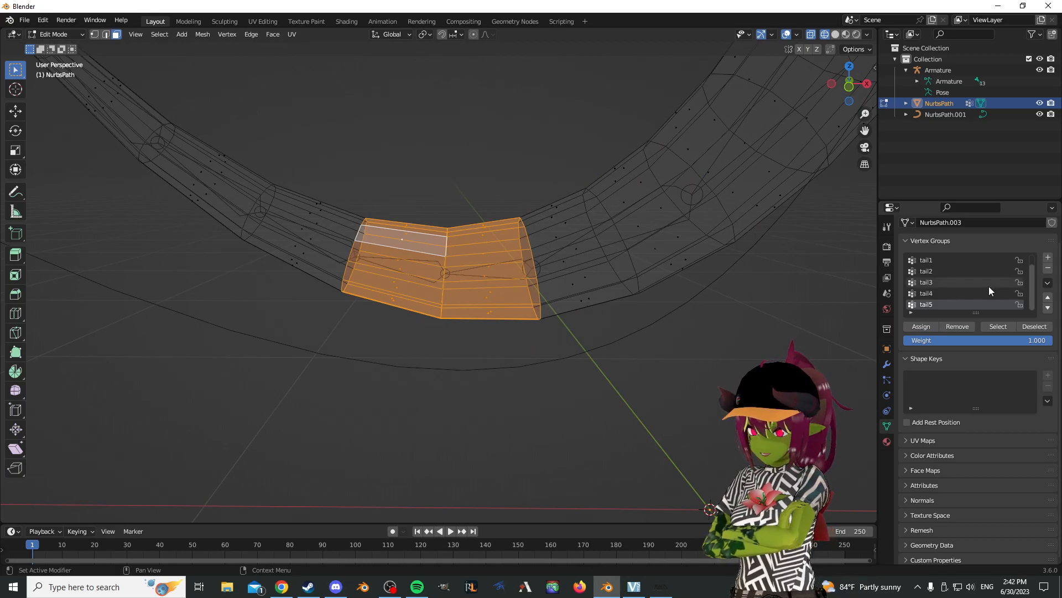
pyautogui.hotkey('ctrl', 'z')
pyautogui.click(1046, 258)
pyautogui.doubleClick(936, 305)
pyautogui.write('tail6')
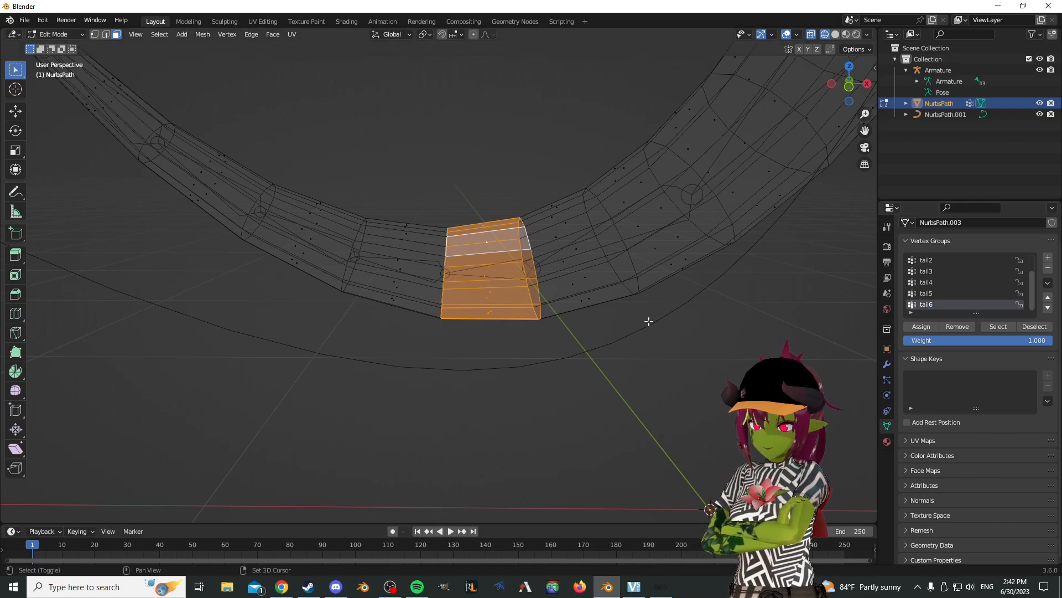
# - Select the face ring following the tail6 section and assign it to a new vertex group named tail7
pyautogui.moveTo(647, 320); pyautogui.dragTo(640, 376, button='middle')
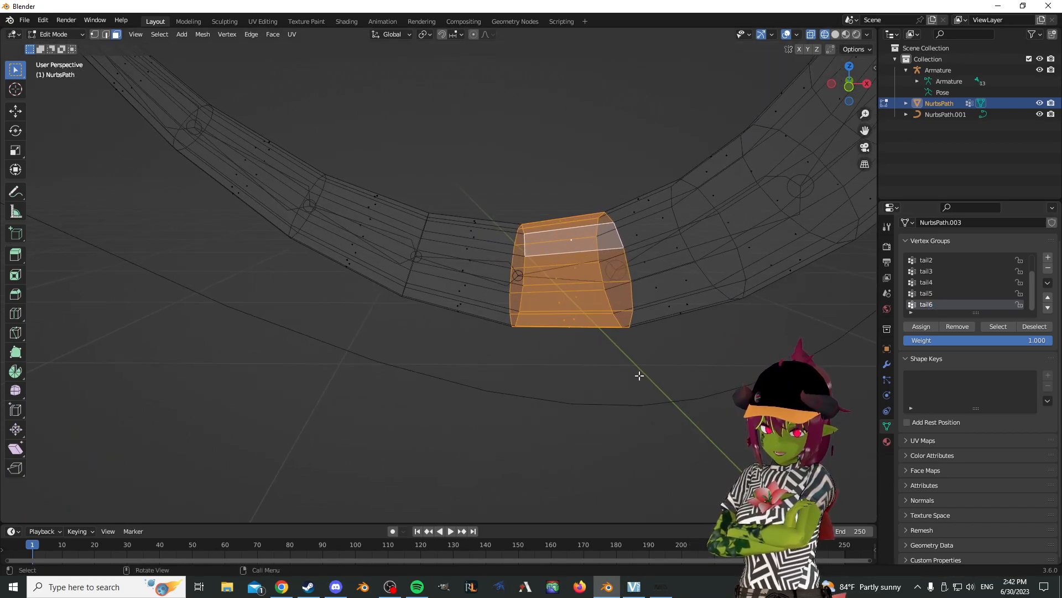
pyautogui.keyDown('alt'); pyautogui.click(495, 251); pyautogui.keyUp('alt')
pyautogui.click(1048, 257)
pyautogui.doubleClick(928, 304)
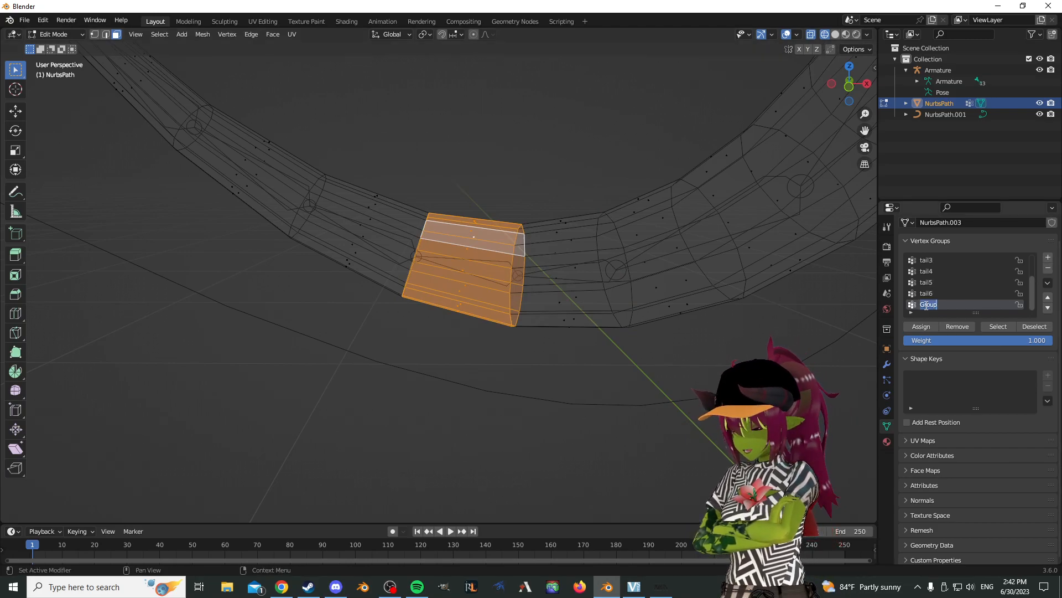
pyautogui.click(922, 325)
pyautogui.click(385, 361)
# - Select the face ring following the tail7 section and assign it to a new vertex group named tail8
pyautogui.keyDown('shift'); pyautogui.moveTo(391, 266); pyautogui.dragTo(469, 281, button='middle'); pyautogui.keyUp('shift')
pyautogui.press('l')
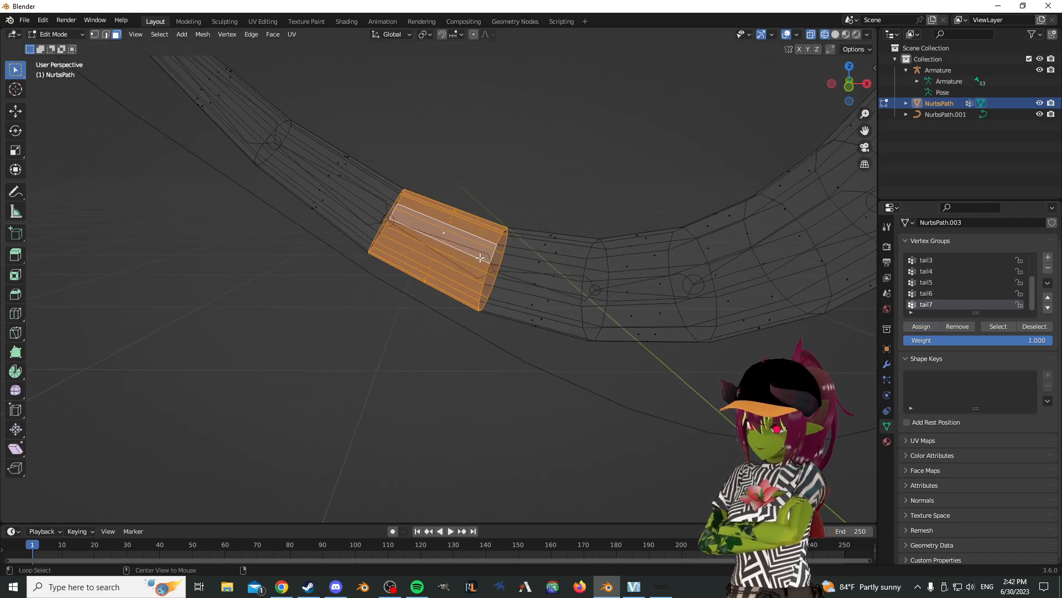
pyautogui.click(1048, 257)
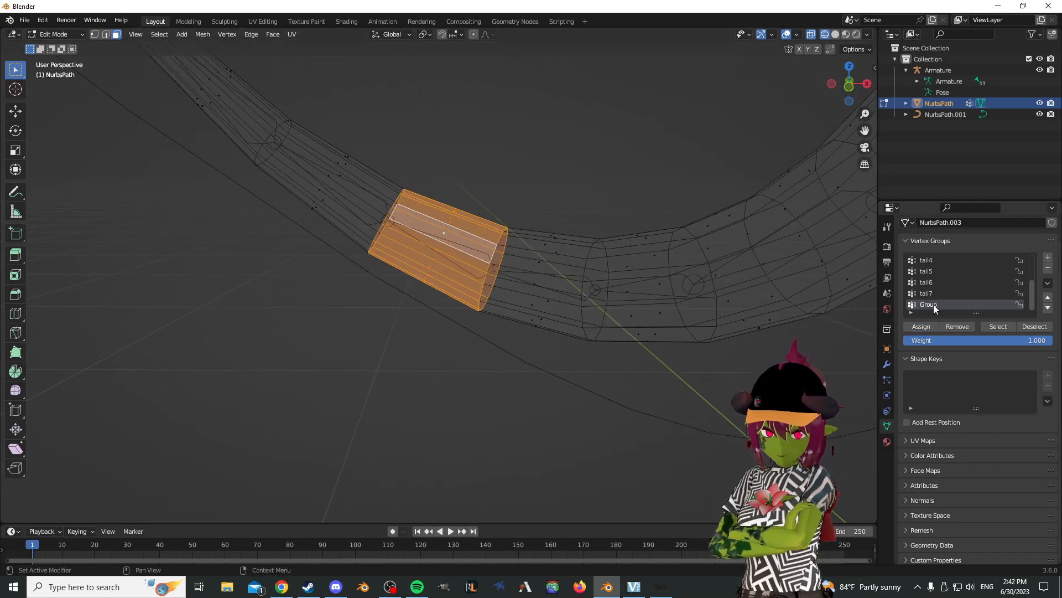
pyautogui.doubleClick(934, 304)
pyautogui.write('tail')
pyautogui.press('Return')
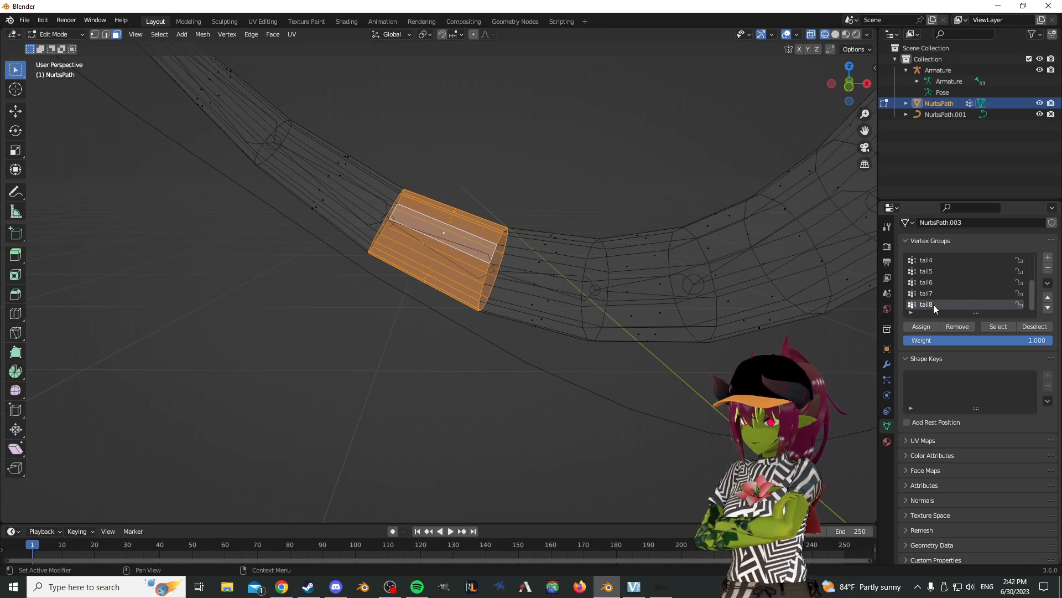
pyautogui.click(928, 326)
# - Assign the next face ring toward the tip to a new vertex group named tail9 and the following ring to one named tail10
pyautogui.keyDown('shift'); pyautogui.moveTo(389, 301); pyautogui.dragTo(484, 341, button='middle'); pyautogui.keyUp('shift')
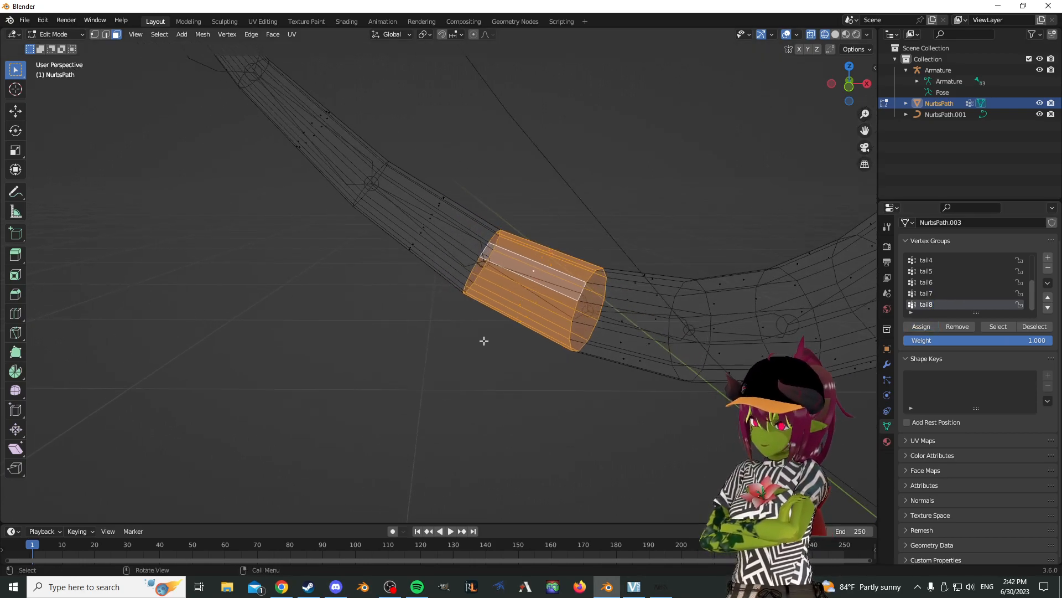
pyautogui.keyDown('alt'); pyautogui.click(451, 225); pyautogui.keyUp('alt')
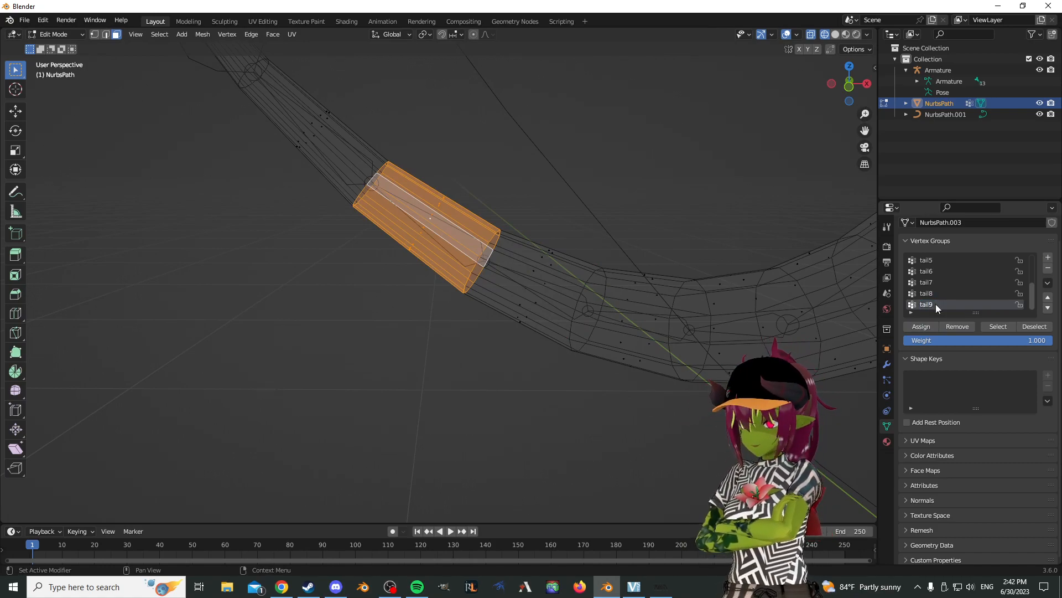
pyautogui.click(580, 177)
pyautogui.keyDown('shift'); pyautogui.moveTo(469, 136); pyautogui.dragTo(548, 201, button='middle'); pyautogui.keyUp('shift')
pyautogui.keyDown('alt'); pyautogui.click(441, 214); pyautogui.keyUp('alt')
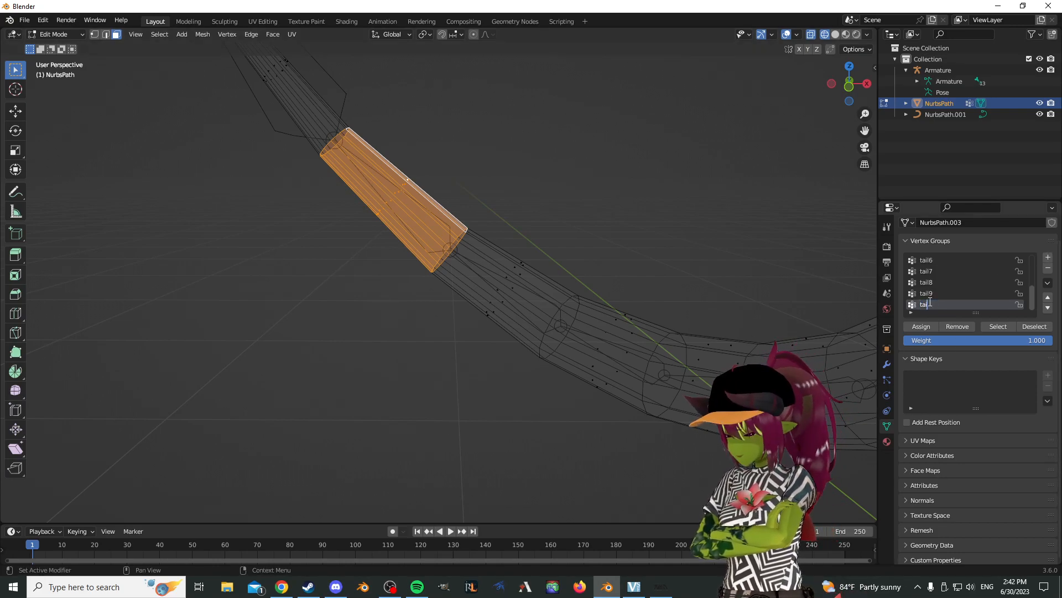
# - Select the last two face rings up to the tail tip, assign them to a new vertex group named tail11, and clear the selection
pyautogui.keyDown('shift'); pyautogui.moveTo(492, 157); pyautogui.dragTo(658, 269, button='middle'); pyautogui.keyUp('shift')
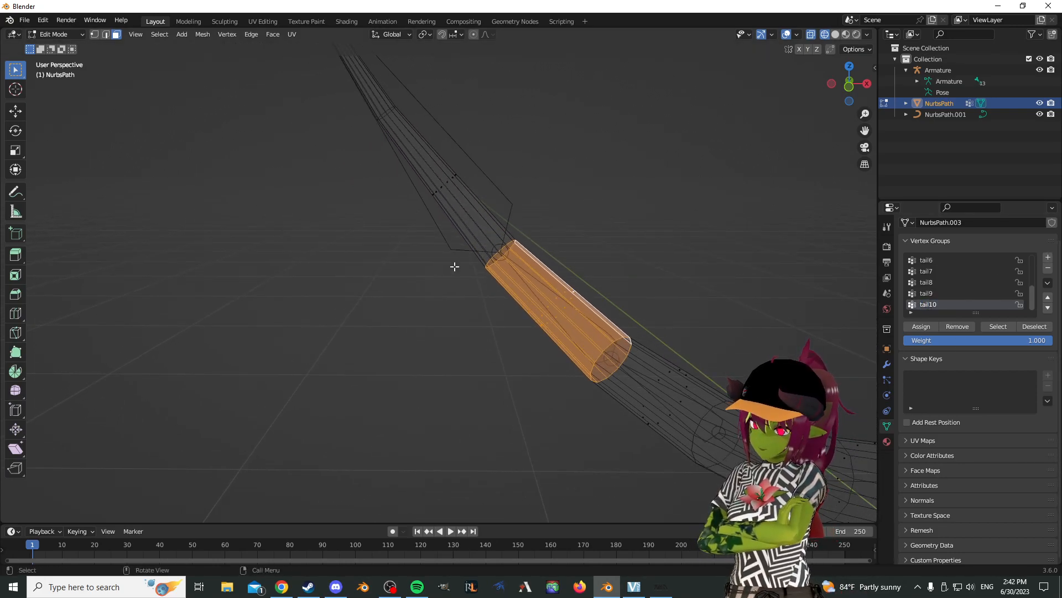
pyautogui.keyDown('alt'); pyautogui.click(468, 216); pyautogui.keyUp('alt')
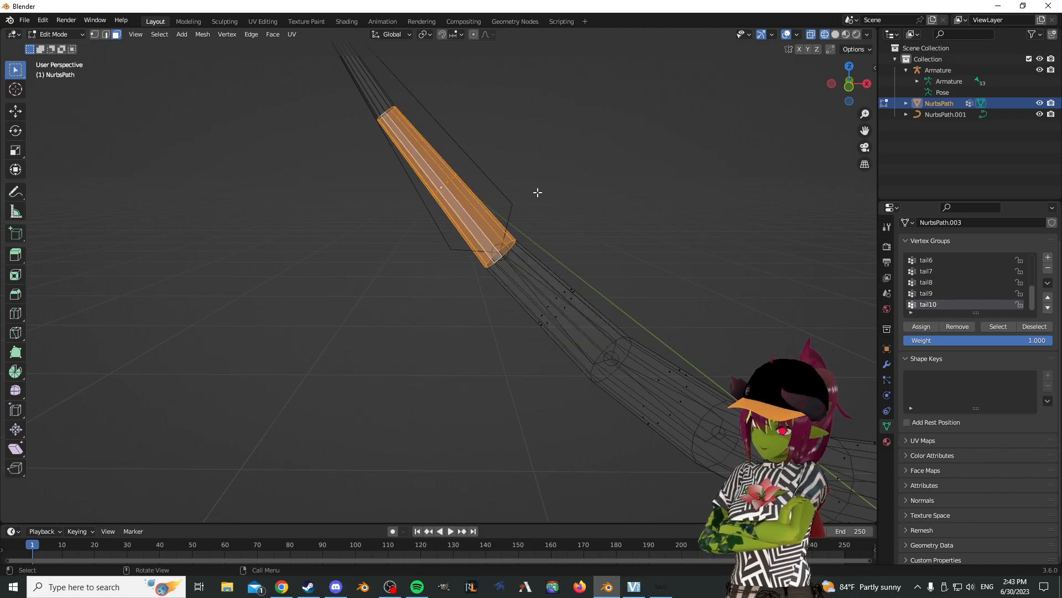
pyautogui.keyDown('shift'); pyautogui.moveTo(525, 161); pyautogui.dragTo(649, 366, button='middle'); pyautogui.keyUp('shift')
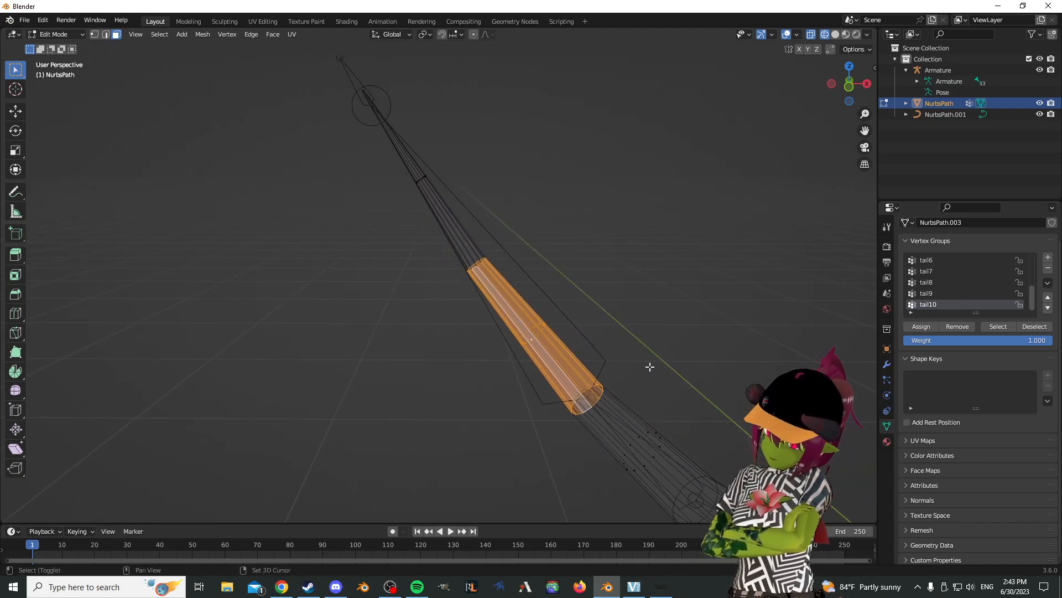
pyautogui.keyDown('alt'); pyautogui.keyDown('shift'); pyautogui.click(455, 232); pyautogui.keyUp('shift'); pyautogui.keyUp('alt')
pyautogui.click(1048, 256)
pyautogui.doubleClick(935, 305)
pyautogui.write('tail11')
pyautogui.press('Return')
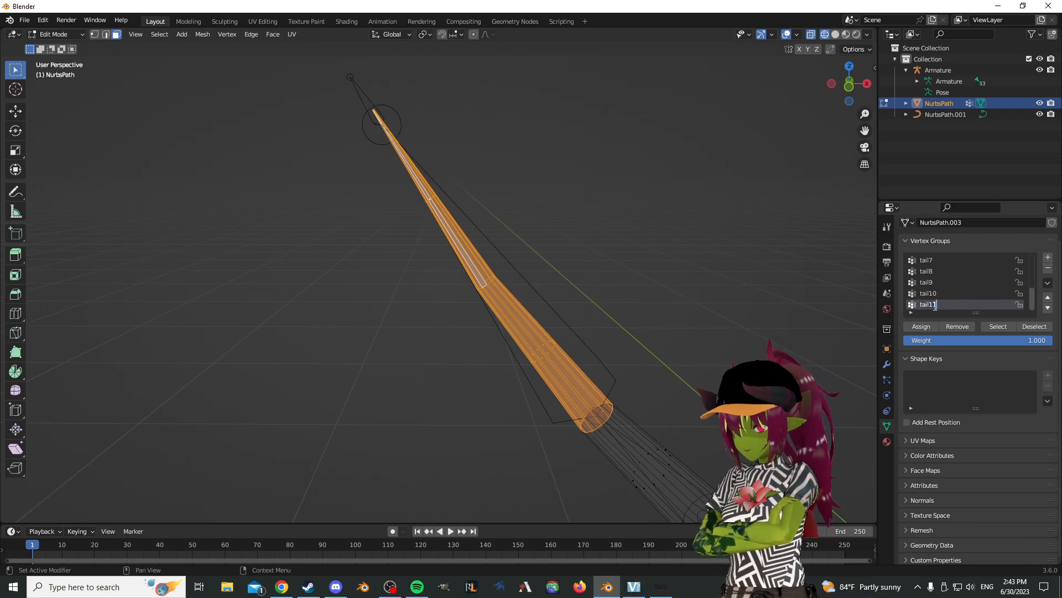
pyautogui.keyDown('shift'); pyautogui.moveTo(744, 216); pyautogui.dragTo(814, 288, button='middle'); pyautogui.keyUp('shift')
pyautogui.click(656, 253)
# - Return to Object Mode and rename the NurbsPath mesh object as tail
pyautogui.scroll(-6, 678, 274)
pyautogui.keyDown('shift'); pyautogui.moveTo(688, 282); pyautogui.dragTo(377, 237, button='middle'); pyautogui.keyUp('shift')
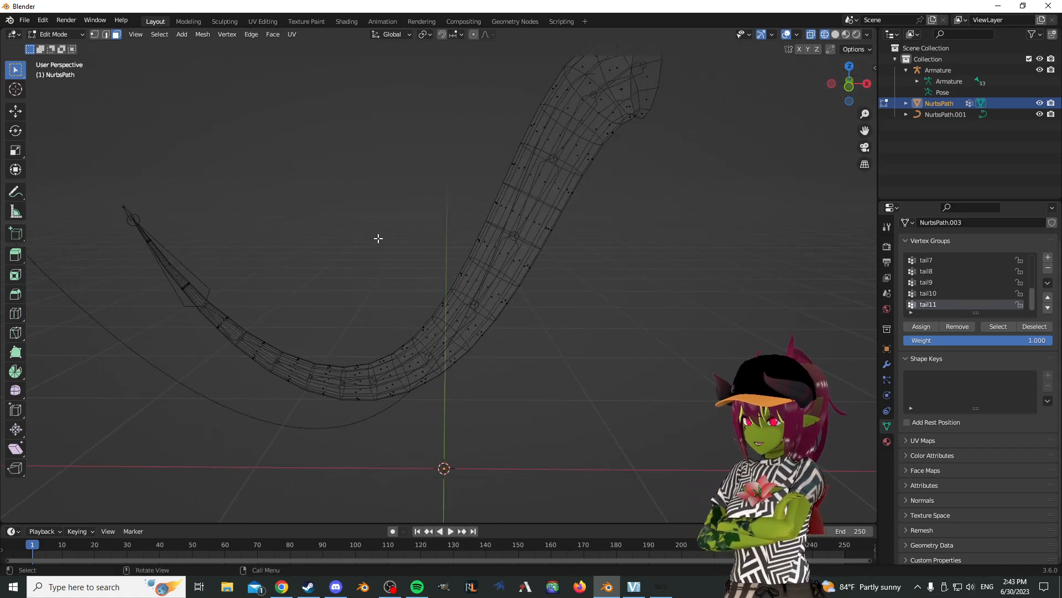
pyautogui.click(55, 34)
pyautogui.click(62, 50)
pyautogui.keyDown('shift'); pyautogui.moveTo(452, 139); pyautogui.dragTo(543, 208, button='middle'); pyautogui.keyUp('shift')
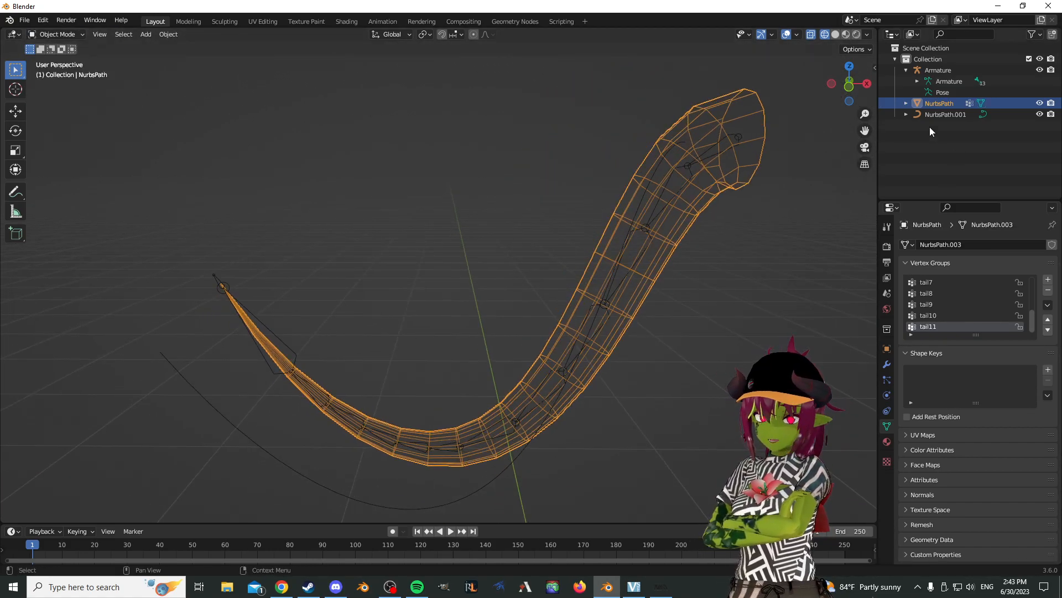
pyautogui.keyDown('shift'); pyautogui.moveTo(744, 107); pyautogui.dragTo(733, 135, button='middle'); pyautogui.keyUp('shift')
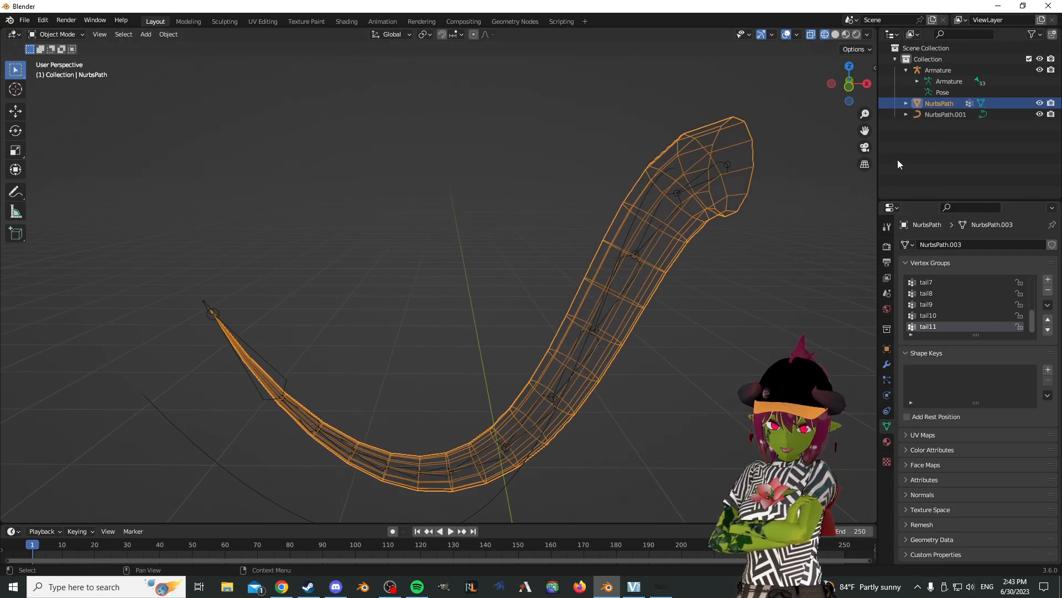
pyautogui.doubleClick(938, 102)
pyautogui.write('tail')
pyautogui.press('Return')
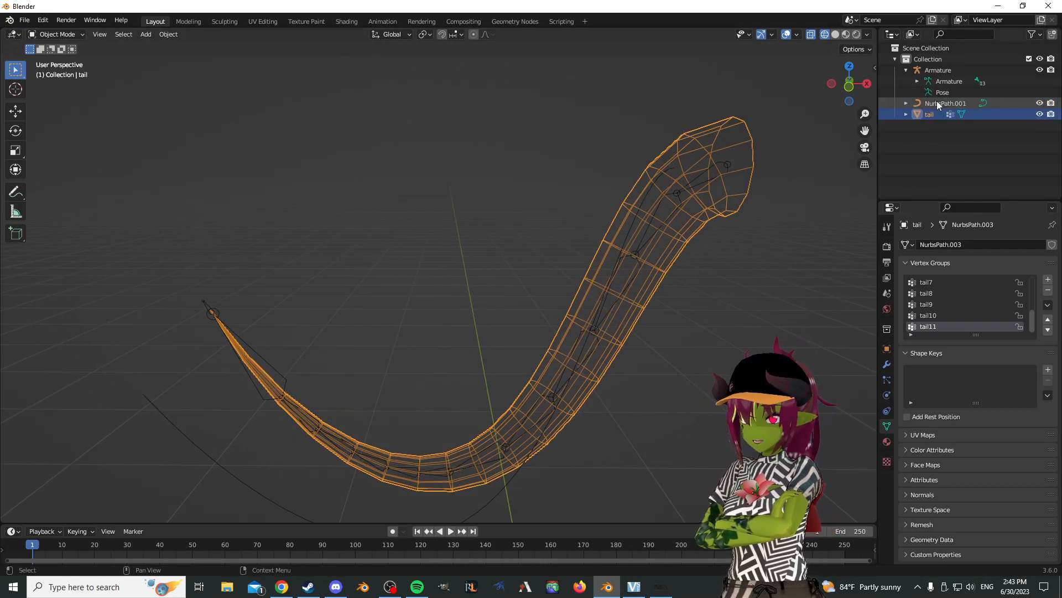
# - Try to parent the tail mesh to the armature through its object relations, and undo the parenting
pyautogui.click(887, 349)
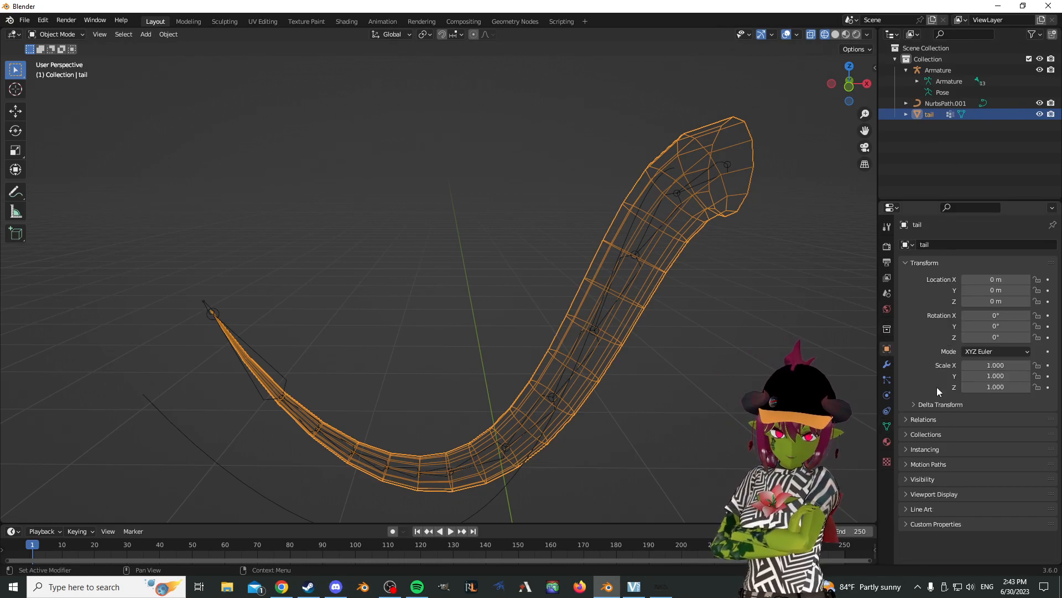
pyautogui.click(907, 421)
pyautogui.click(1036, 436)
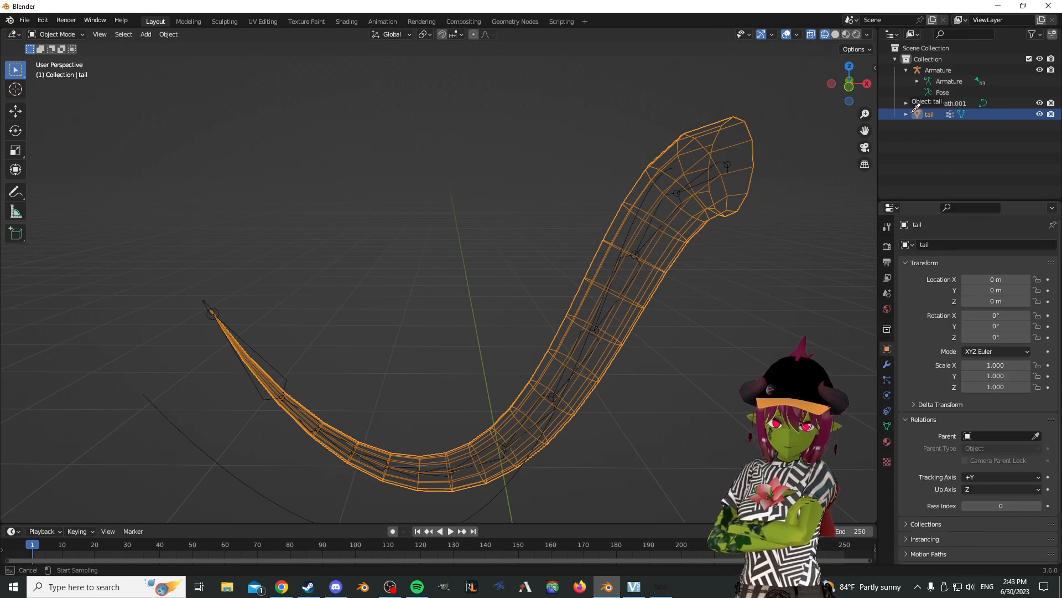
pyautogui.click(944, 69)
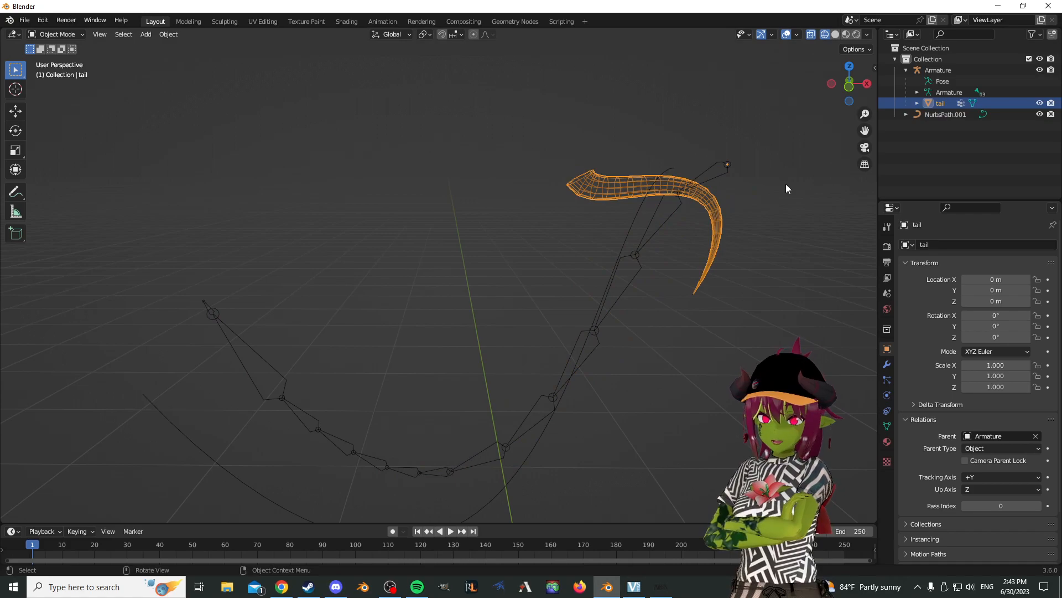
pyautogui.hotkey('ctrl', 'z')
pyautogui.moveTo(815, 189); pyautogui.dragTo(740, 266, button='middle')
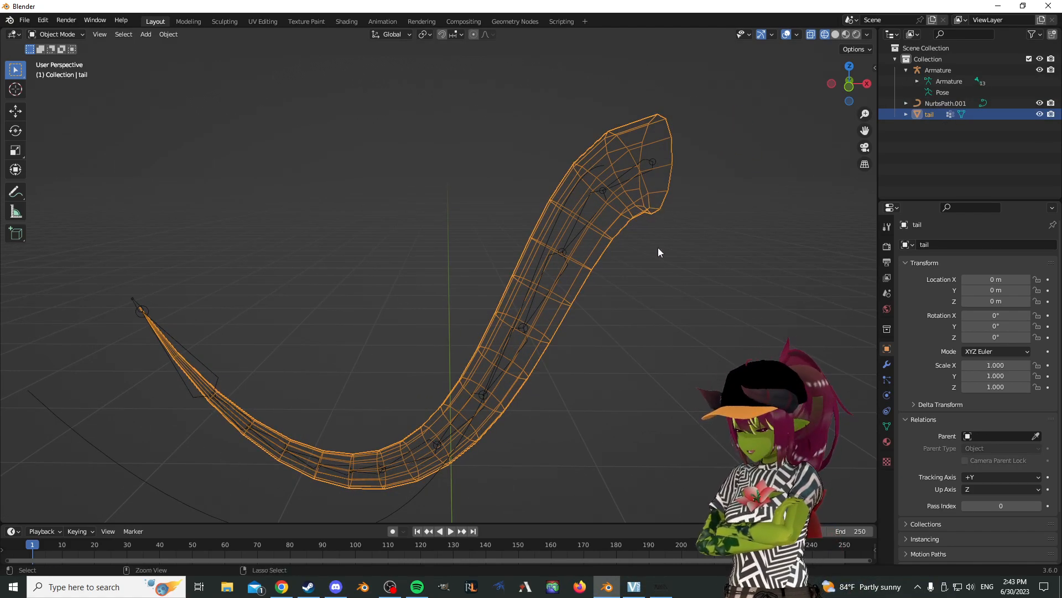
# - Apply all transforms to the tail mesh and to the armature
pyautogui.hotkey('ctrl', 'a')
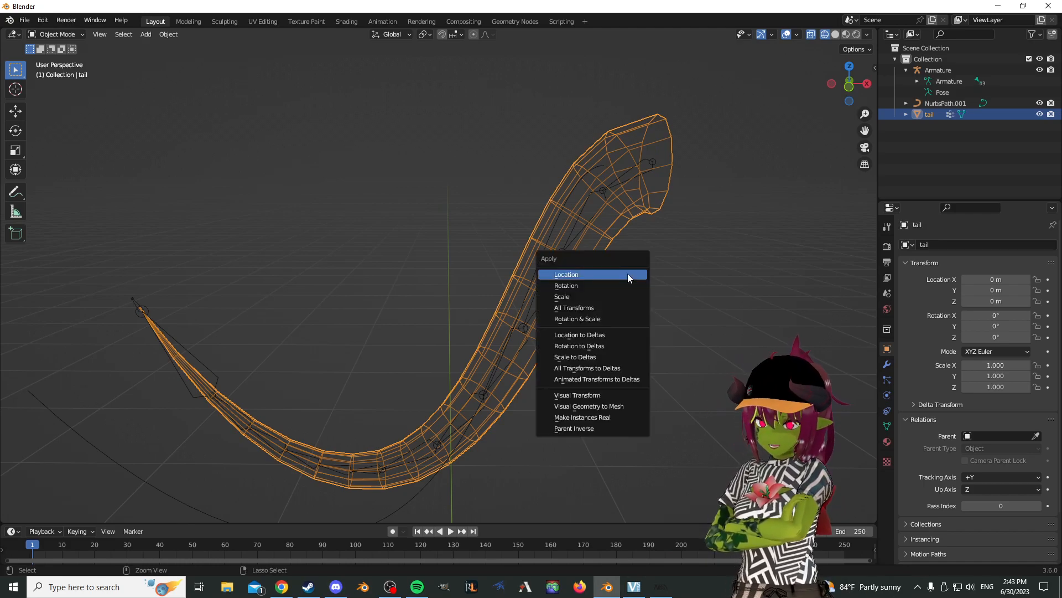
pyautogui.click(576, 310)
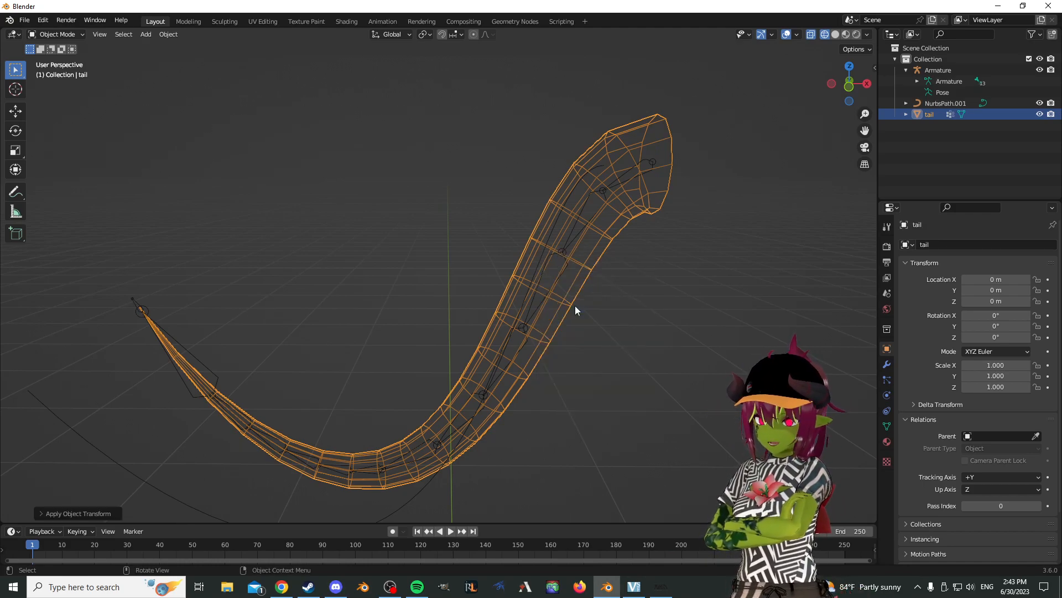
pyautogui.click(938, 70)
pyautogui.hotkey('ctrl', 'a')
pyautogui.click(669, 271)
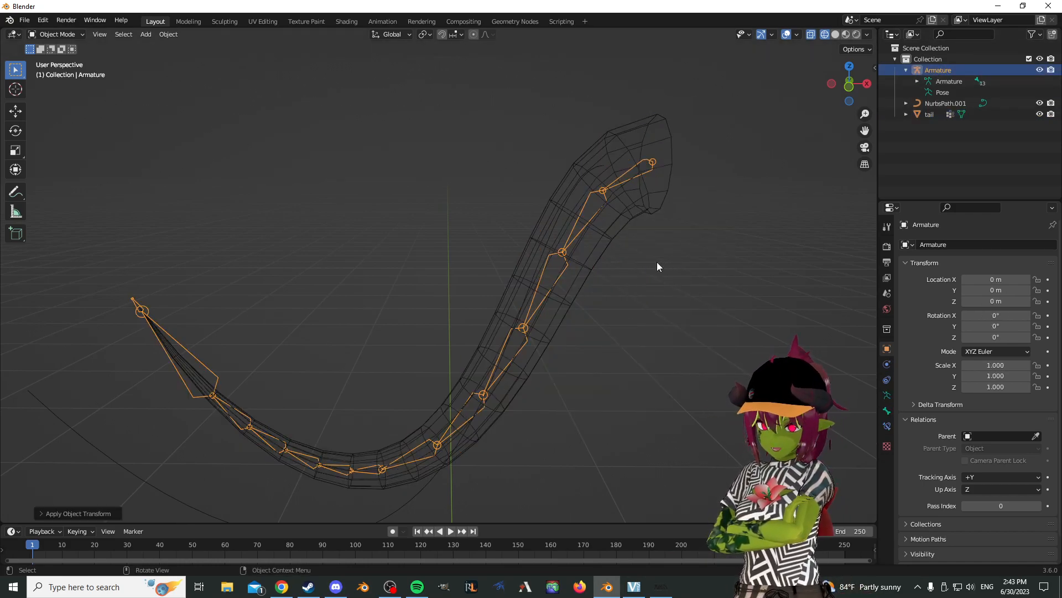
# - Set the Armature object as the parent of the tail mesh in its object relations
pyautogui.click(931, 114)
pyautogui.keyDown('shift'); pyautogui.moveTo(767, 189); pyautogui.dragTo(793, 168, button='middle'); pyautogui.keyUp('shift')
pyautogui.click(1037, 437)
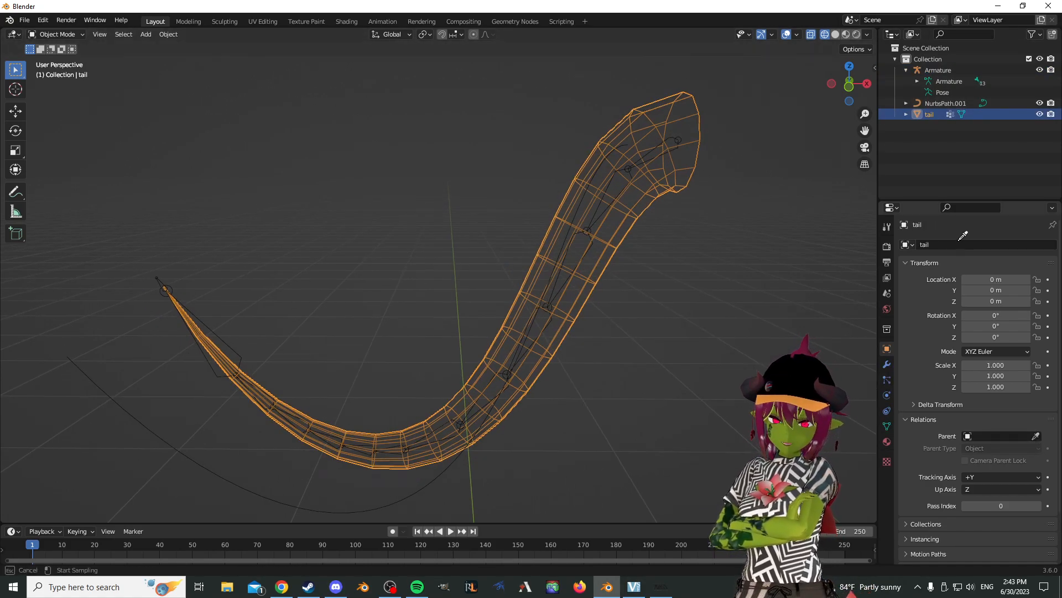
pyautogui.click(939, 66)
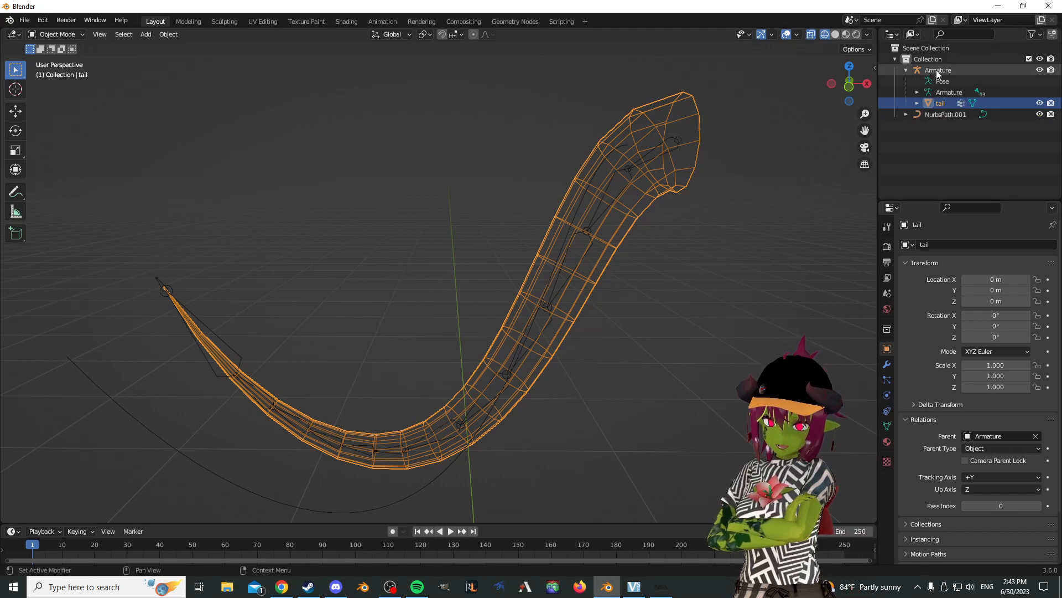
# - Add an Armature modifier to the tail mesh and set its object to Armature
pyautogui.click(887, 365)
pyautogui.click(920, 242)
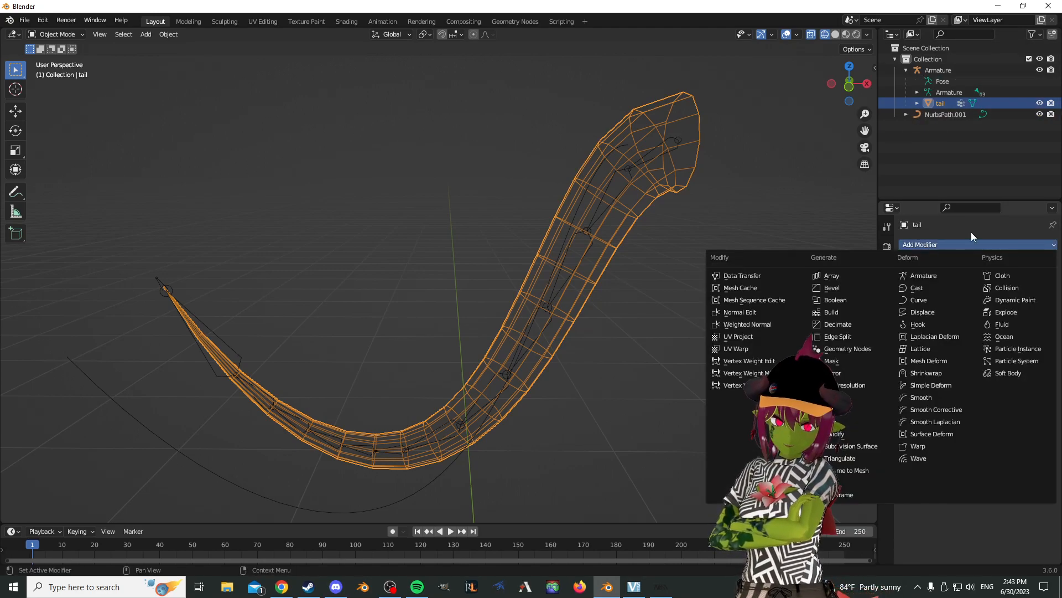
pyautogui.click(929, 287)
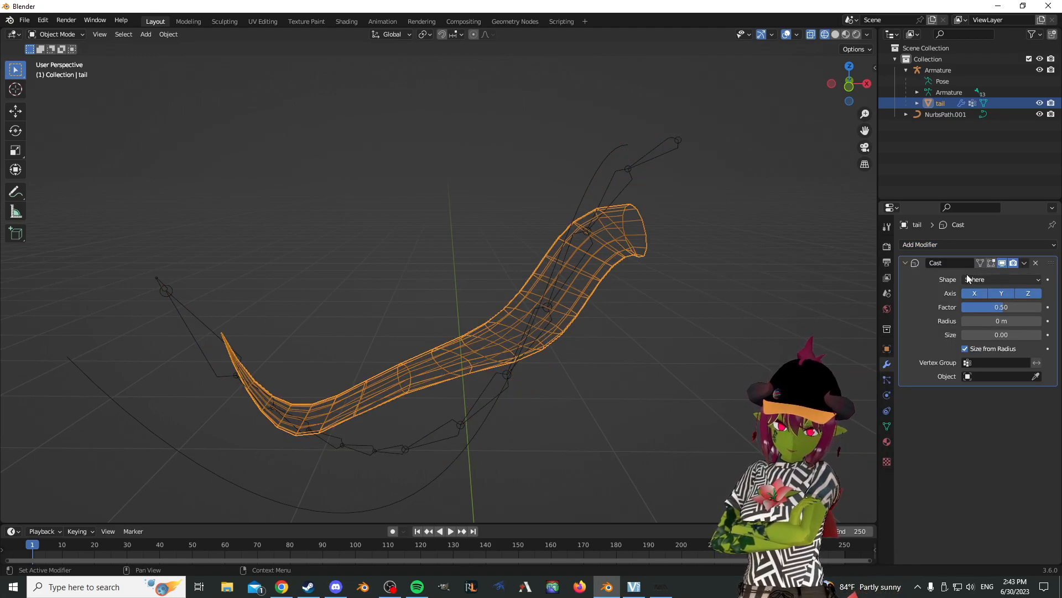
pyautogui.hotkey('ctrl', 'z')
pyautogui.click(960, 245)
pyautogui.click(941, 275)
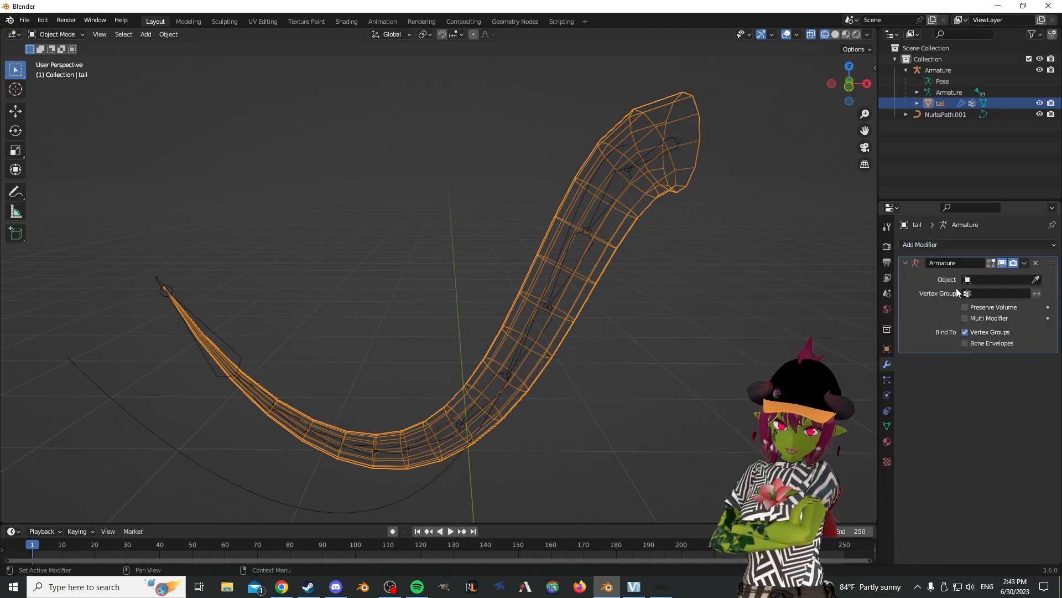
pyautogui.click(1036, 280)
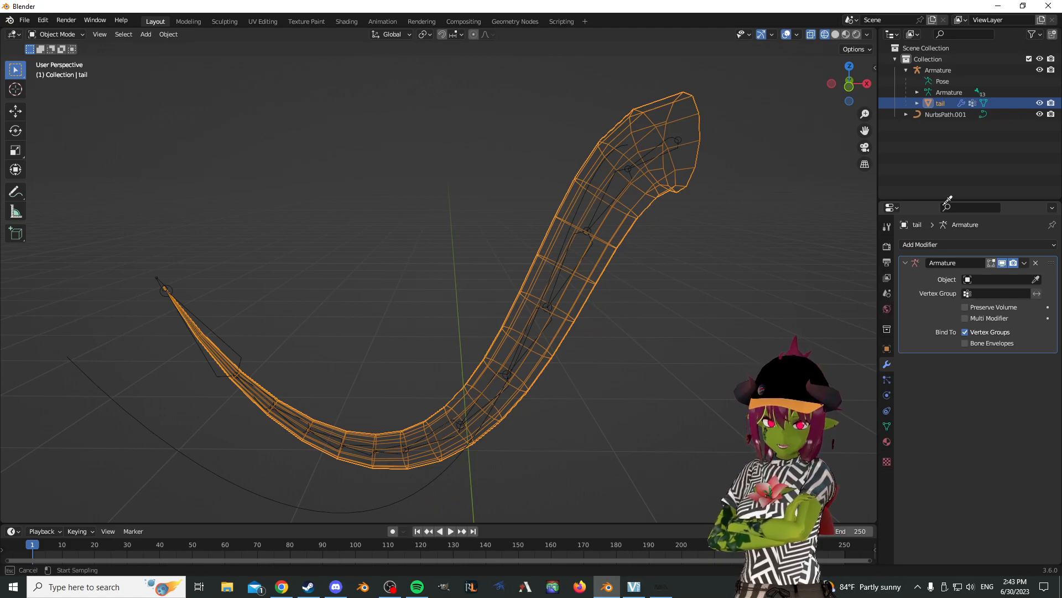
pyautogui.click(941, 70)
# - Select the armature, switch it to Pose Mode, and show the viewport in Material Preview shading
pyautogui.moveTo(792, 177); pyautogui.dragTo(653, 205, button='middle')
pyautogui.click(965, 69)
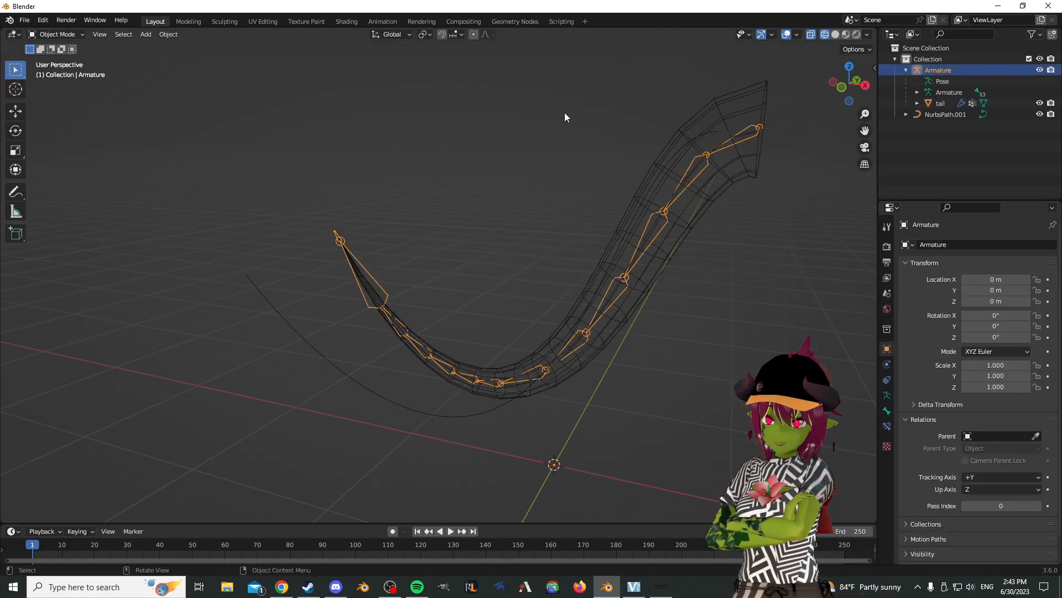
pyautogui.moveTo(616, 111); pyautogui.dragTo(523, 117, button='middle')
pyautogui.click(50, 35)
pyautogui.click(56, 74)
pyautogui.keyDown('shift'); pyautogui.moveTo(283, 134); pyautogui.dragTo(428, 142, button='middle'); pyautogui.keyUp('shift')
pyautogui.moveTo(481, 152); pyautogui.dragTo(541, 169, button='middle')
pyautogui.click(847, 34)
pyautogui.keyDown('shift'); pyautogui.moveTo(523, 115); pyautogui.dragTo(601, 195, button='middle'); pyautogui.keyUp('shift')
pyautogui.moveTo(600, 196)
pyautogui.mouseDown(button='middle')
pyautogui.moveTo(627, 220)
pyautogui.moveTo(736, 224)
pyautogui.moveTo(526, 218)
pyautogui.moveTo(795, 67)
pyautogui.moveTo(727, 138)
pyautogui.moveTo(704, 222)
pyautogui.mouseUp(button='middle')
pyautogui.keyDown('shift'); pyautogui.moveTo(587, 229); pyautogui.dragTo(651, 154, button='middle'); pyautogui.keyUp('shift')
# - Try rotating the tail1 bone near the tail's base to test the mesh deformation, cancelling each rotation
pyautogui.click(552, 213)
pyautogui.press('r')
pyautogui.rightClick(559, 251)
pyautogui.scroll(-3, 560, 251)
pyautogui.keyDown('shift'); pyautogui.moveTo(589, 278); pyautogui.dragTo(609, 213, button='middle'); pyautogui.keyUp('shift')
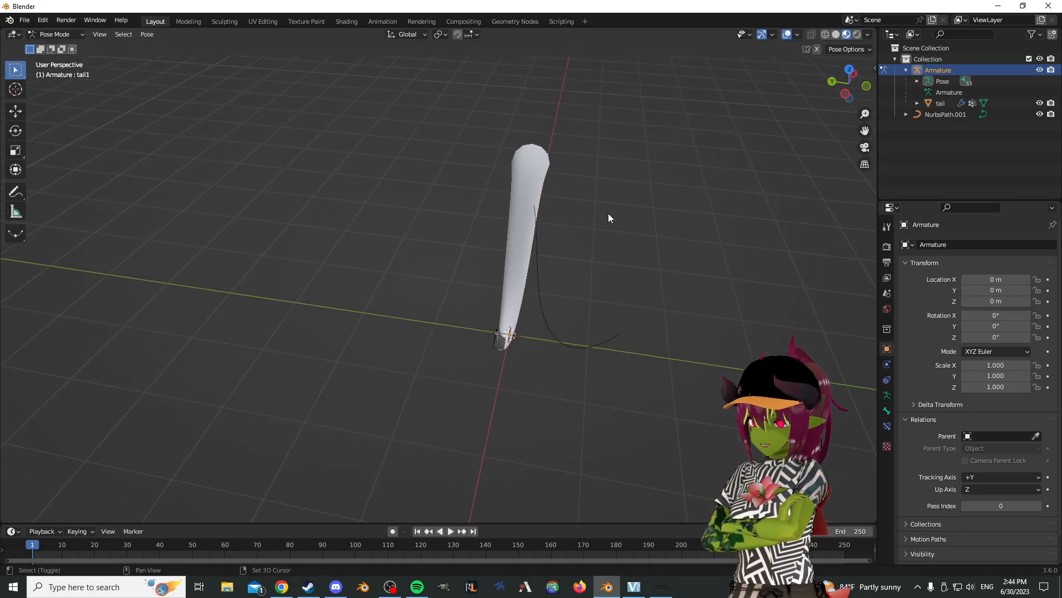
pyautogui.press('r')
pyautogui.rightClick(597, 260)
# - Try rotating several bones further along the tail, including tail8, to test the deformation, cancelling each rotation
pyautogui.moveTo(648, 257); pyautogui.dragTo(569, 255, button='middle')
pyautogui.scroll(3, 568, 256)
pyautogui.keyDown('shift'); pyautogui.moveTo(666, 177); pyautogui.dragTo(539, 254, button='middle'); pyautogui.keyUp('shift')
pyautogui.scroll(4, 385, 235)
pyautogui.keyDown('shift'); pyautogui.moveTo(385, 235); pyautogui.dragTo(524, 204, button='middle'); pyautogui.keyUp('shift')
pyautogui.scroll(1, 491, 244)
pyautogui.moveTo(523, 138)
pyautogui.keyDown('shift'); pyautogui.mouseDown(button='middle')
pyautogui.moveTo(491, 244)
pyautogui.moveTo(559, 168)
pyautogui.moveTo(534, 132)
pyautogui.mouseUp(button='middle'); pyautogui.keyUp('shift')
pyautogui.click(491, 244)
pyautogui.press('r')
pyautogui.rightClick(477, 268)
pyautogui.click(465, 210)
pyautogui.press('r')
pyautogui.rightClick(467, 211)
pyautogui.scroll(-3, 505, 262)
pyautogui.click(406, 206)
pyautogui.press('r')
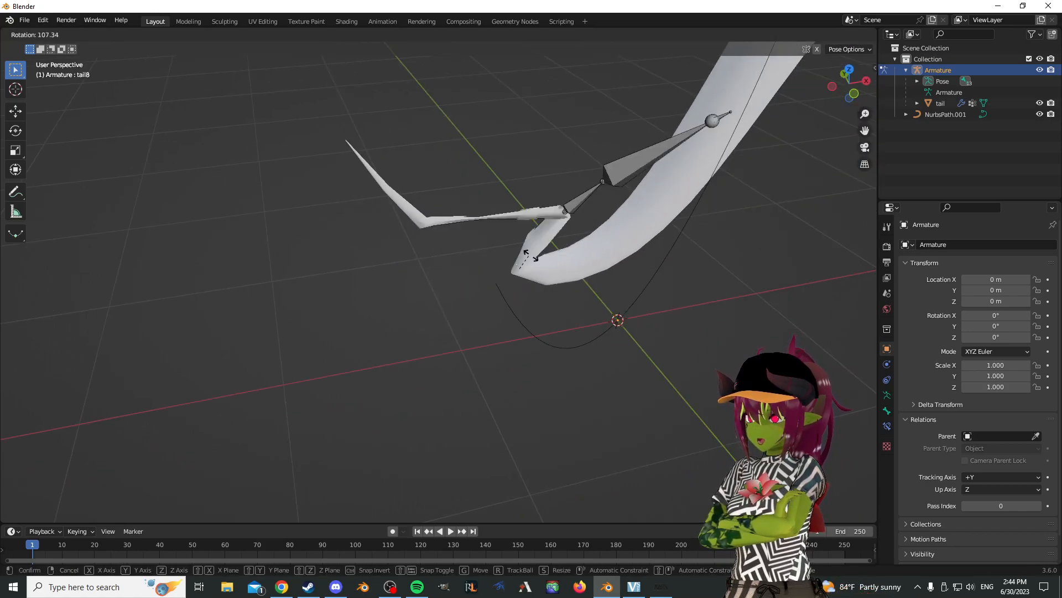
pyautogui.rightClick(426, 212)
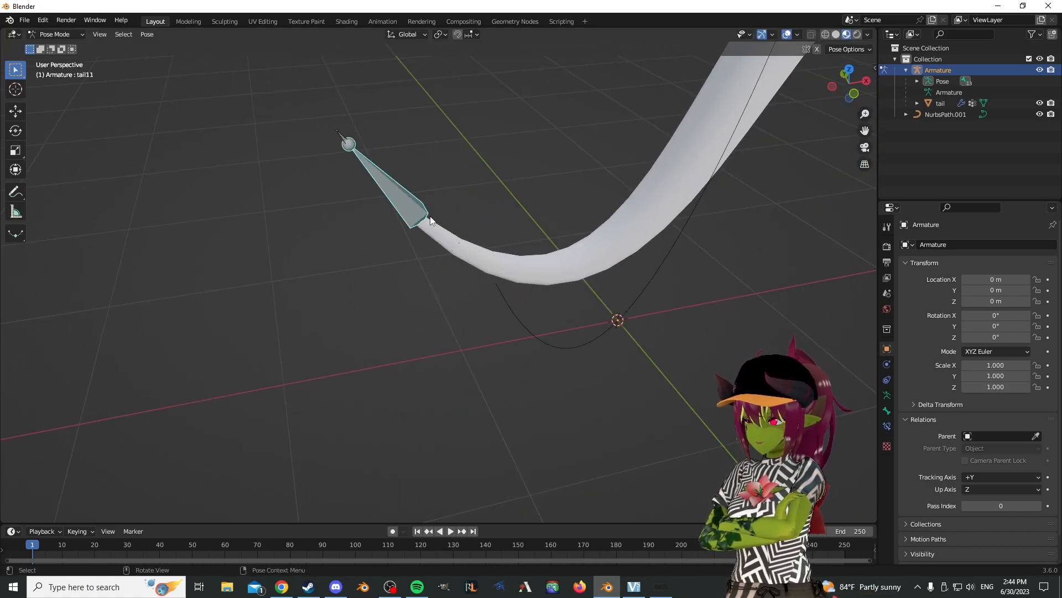
# - Examine the tail11 bone's properties and its position in armature Edit Mode, and return to Object Mode
pyautogui.keyDown('shift'); pyautogui.moveTo(426, 213); pyautogui.dragTo(465, 244, button='middle'); pyautogui.keyUp('shift')
pyautogui.keyDown('shift'); pyautogui.moveTo(794, 282); pyautogui.dragTo(743, 354, button='middle'); pyautogui.keyUp('shift')
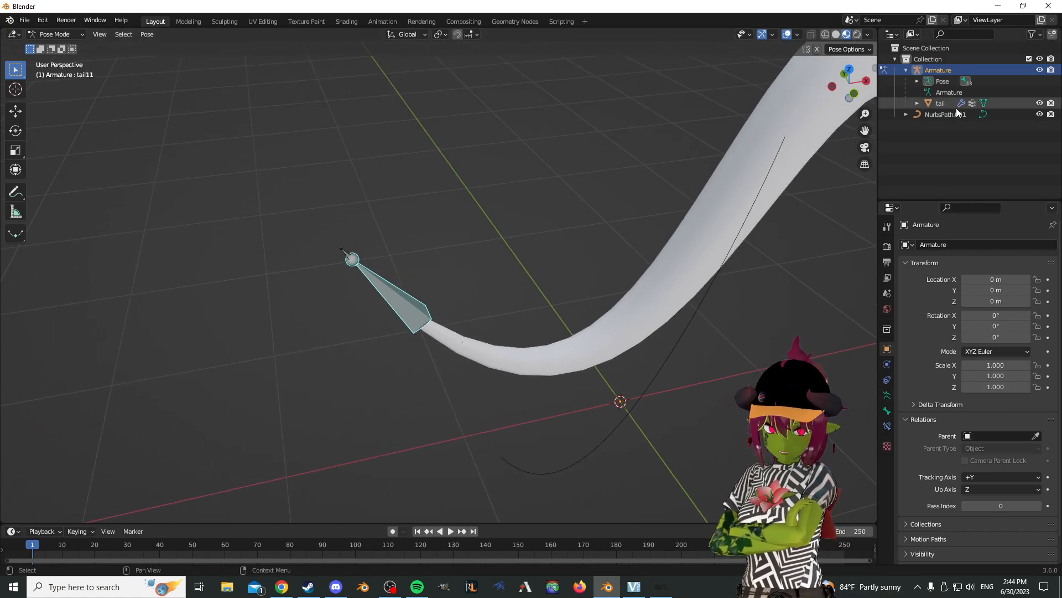
pyautogui.click(946, 104)
pyautogui.click(887, 411)
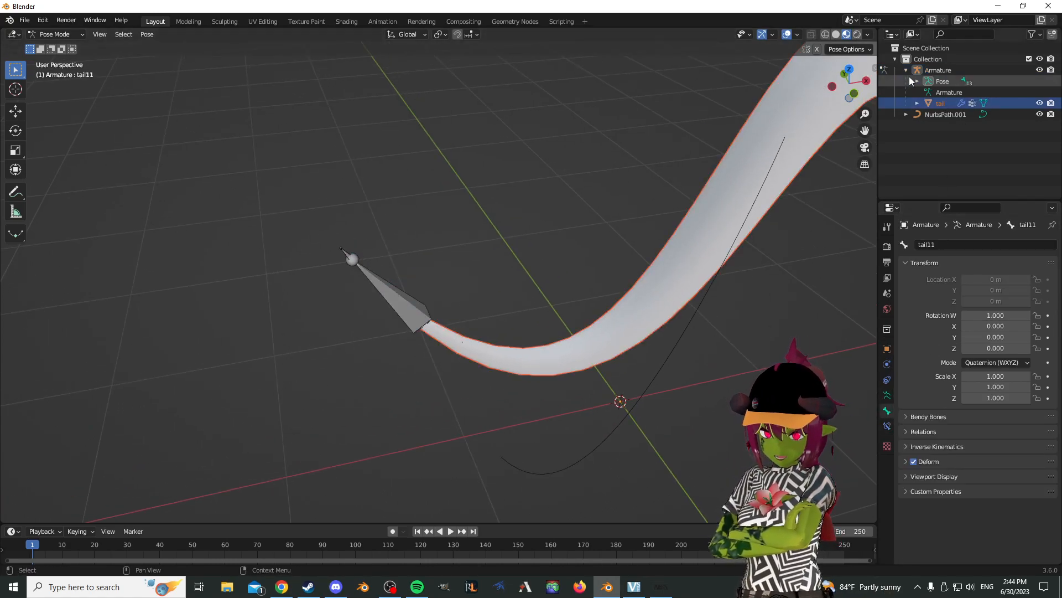
pyautogui.click(53, 35)
pyautogui.click(57, 59)
pyautogui.moveTo(534, 200); pyautogui.dragTo(463, 166, button='middle')
pyautogui.scroll(3, 607, 140)
pyautogui.scroll(-3, 790, 125)
pyautogui.keyDown('shift'); pyautogui.moveTo(790, 125); pyautogui.dragTo(752, 180, button='middle'); pyautogui.keyUp('shift')
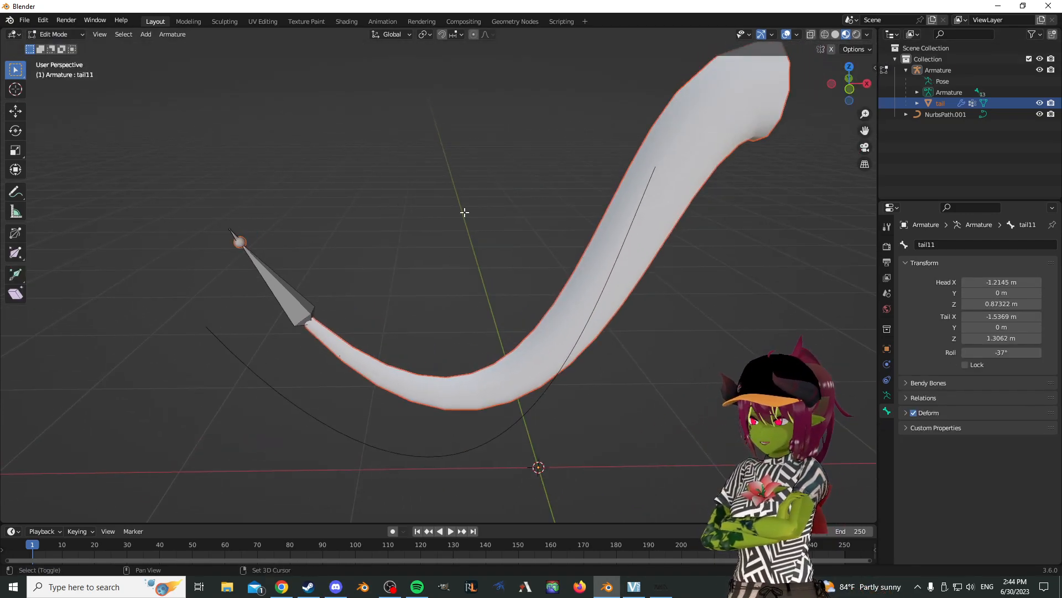
pyautogui.press('Tab')
# - Open the tail mesh in Edit Mode with the tail0 vertex group active and show it in wireframe
pyautogui.click(659, 177)
pyautogui.click(887, 426)
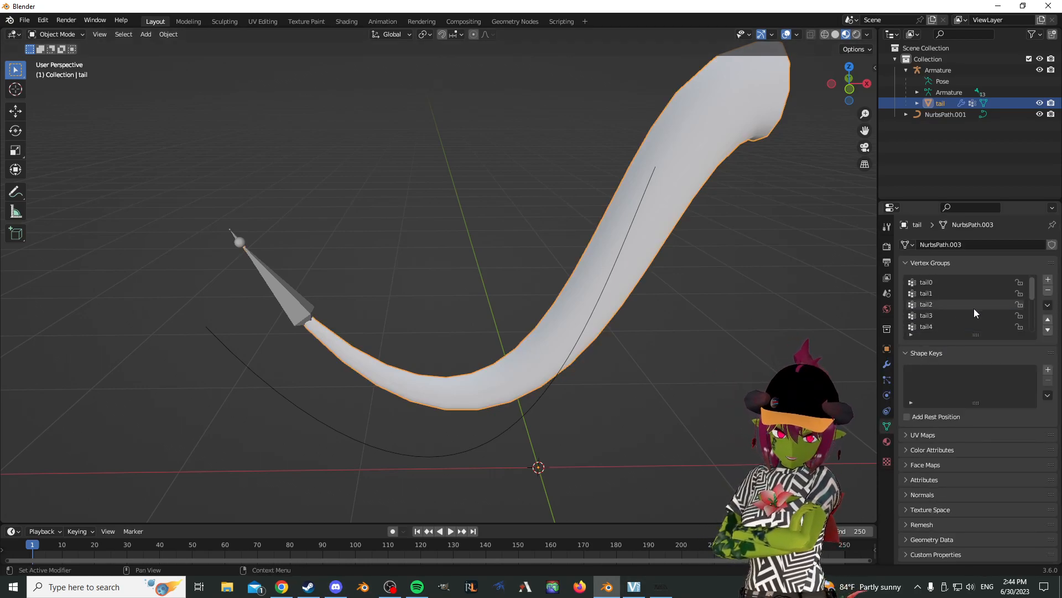
pyautogui.click(933, 284)
pyautogui.press('Tab')
pyautogui.moveTo(230, 171); pyautogui.dragTo(326, 171, button='middle')
pyautogui.keyDown('shift'); pyautogui.moveTo(581, 214); pyautogui.dragTo(581, 283, button='middle'); pyautogui.keyUp('shift')
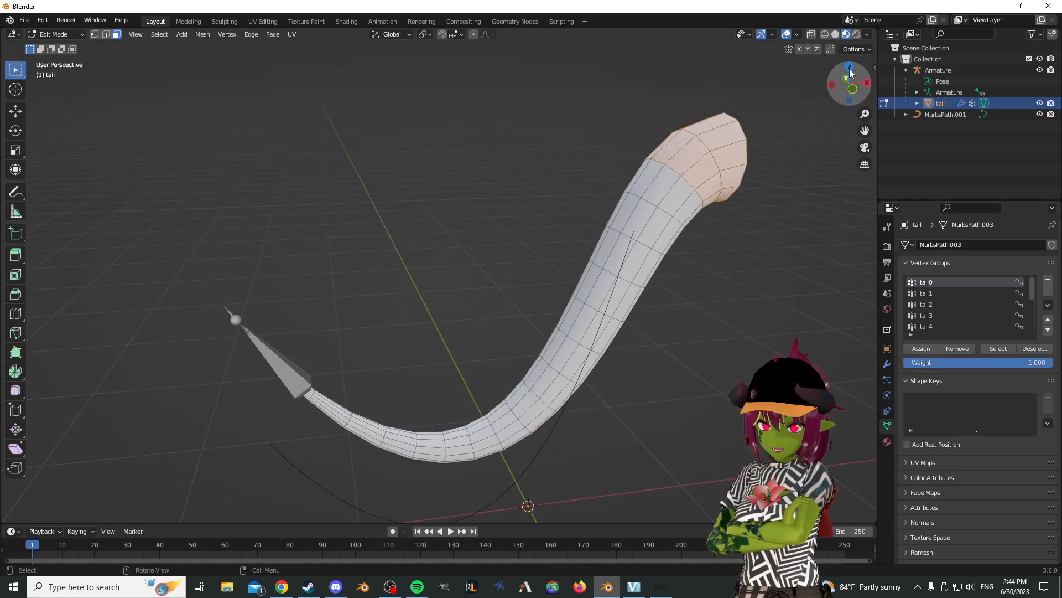
pyautogui.click(825, 35)
# - Clear the selection and check the faces assigned to vertex groups tail1 and tail2, one group at a time
pyautogui.keyDown('shift'); pyautogui.moveTo(800, 150); pyautogui.dragTo(686, 219, button='middle'); pyautogui.keyUp('shift')
pyautogui.scroll(2, 687, 220)
pyautogui.hotkey('alt', 'a')
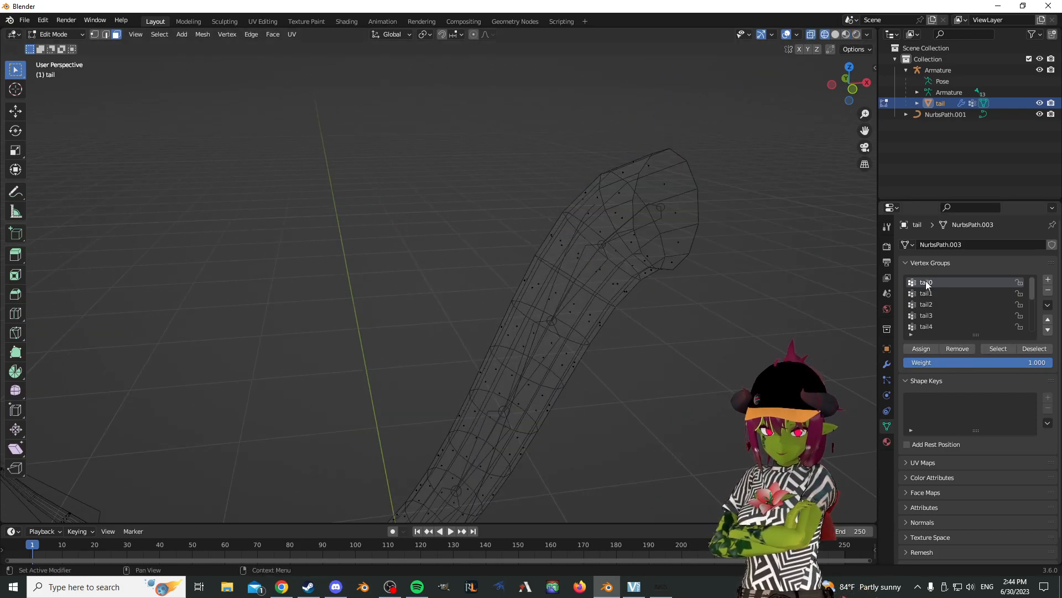
pyautogui.click(926, 293)
pyautogui.click(998, 348)
pyautogui.hotkey('alt', 'a')
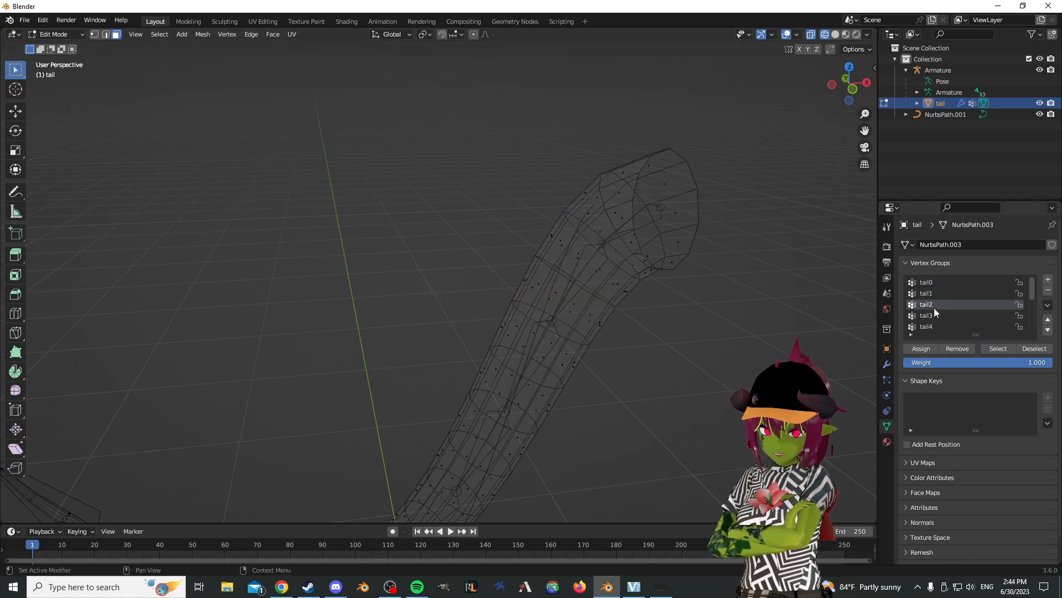
pyautogui.click(998, 348)
pyautogui.keyDown('shift'); pyautogui.moveTo(770, 348); pyautogui.dragTo(811, 210, button='middle'); pyautogui.keyUp('shift')
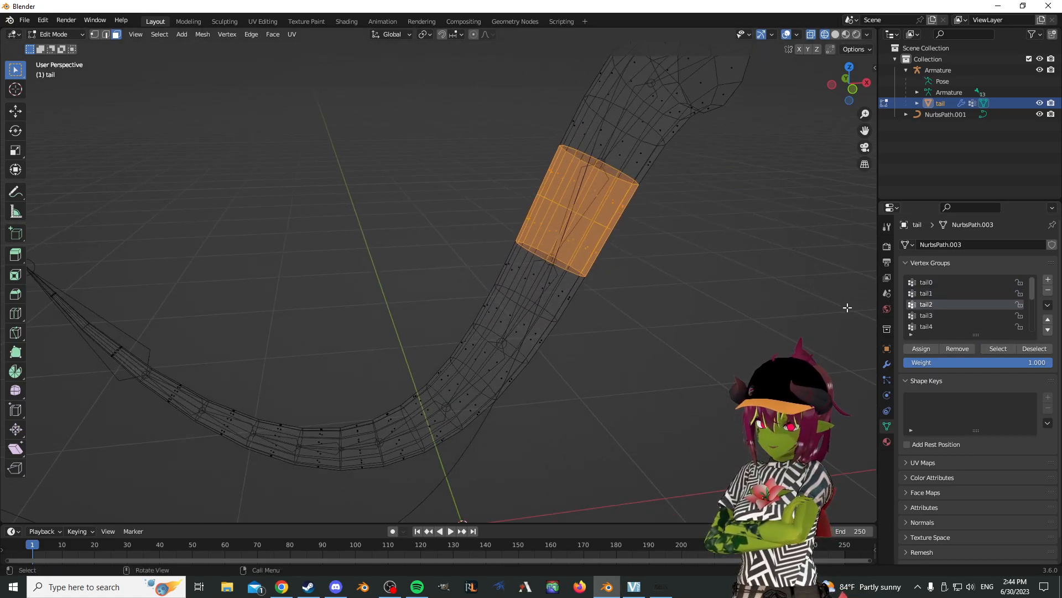
# - Check the faces assigned to vertex groups tail3 through tail6 by adding each group to the selection
pyautogui.click(949, 315)
pyautogui.click(999, 348)
pyautogui.keyDown('shift'); pyautogui.moveTo(865, 338); pyautogui.dragTo(866, 273, button='middle'); pyautogui.keyUp('shift')
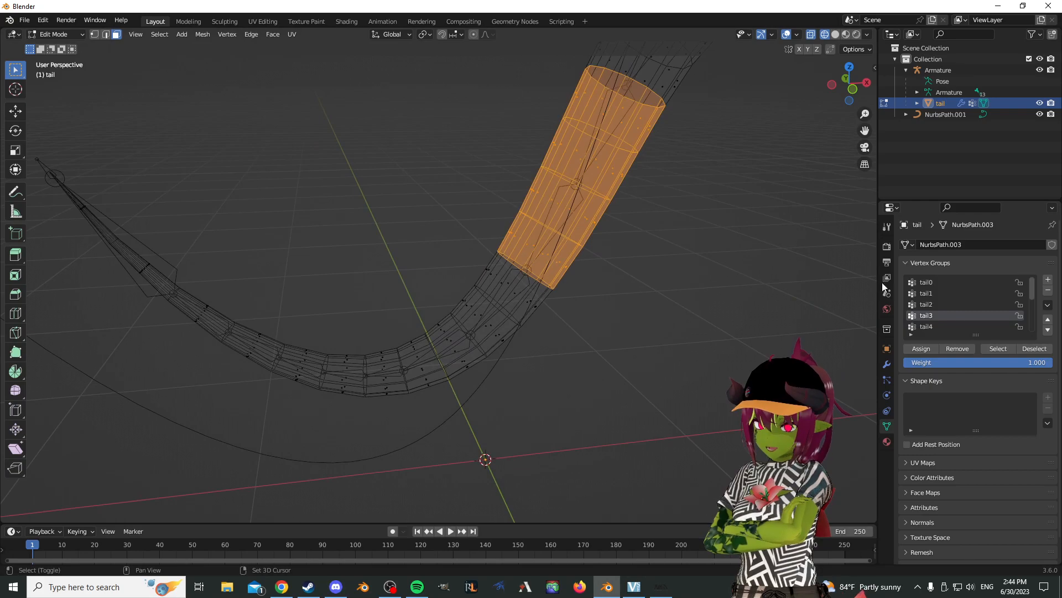
pyautogui.click(997, 349)
pyautogui.keyDown('shift'); pyautogui.moveTo(749, 332); pyautogui.dragTo(811, 269, button='middle'); pyautogui.keyUp('shift')
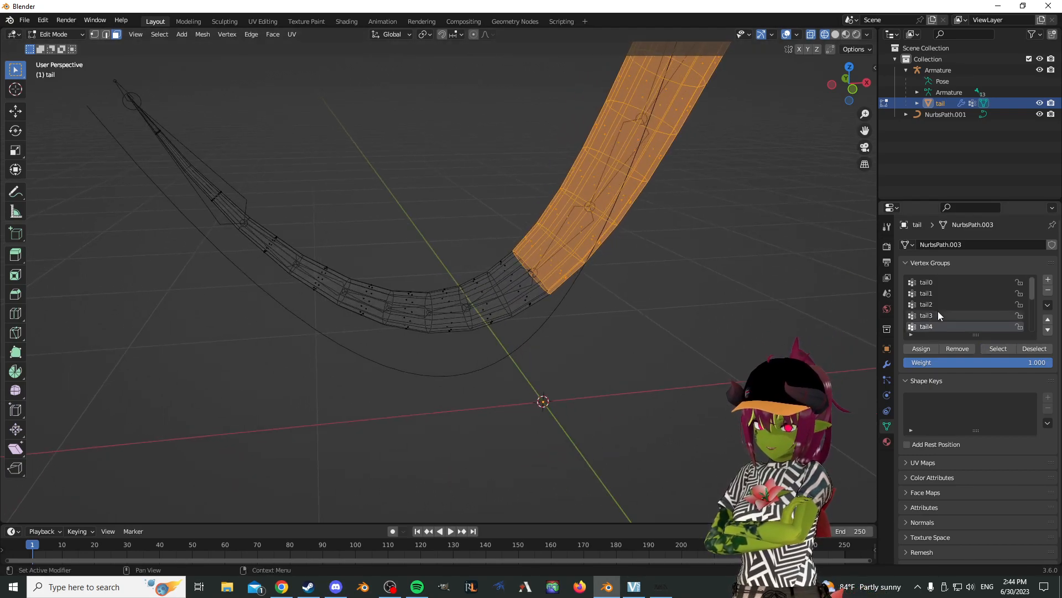
pyautogui.click(997, 348)
pyautogui.scroll(-1, 951, 324)
pyautogui.click(951, 325)
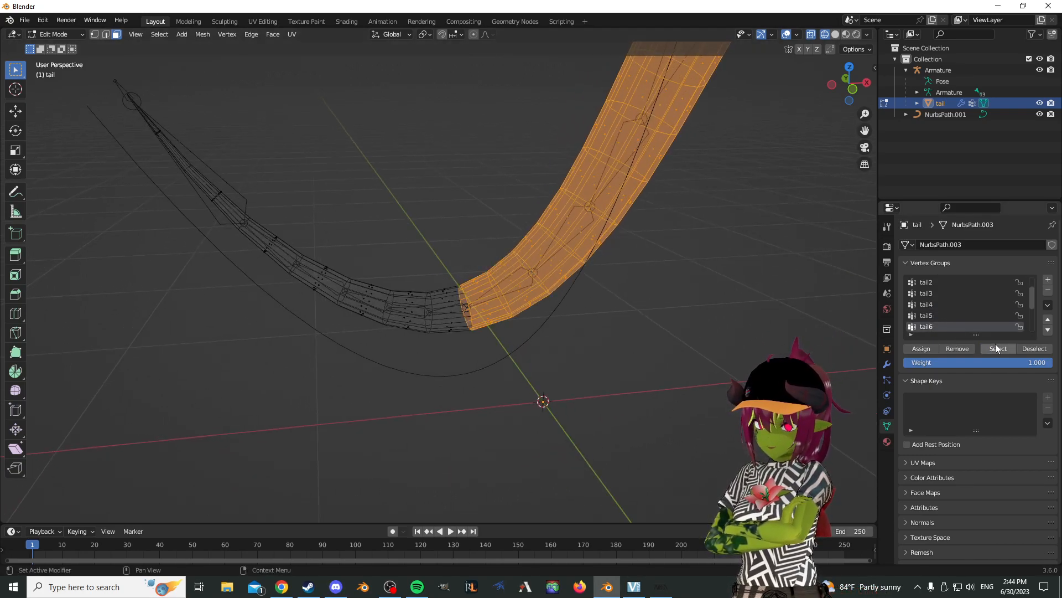
pyautogui.click(995, 349)
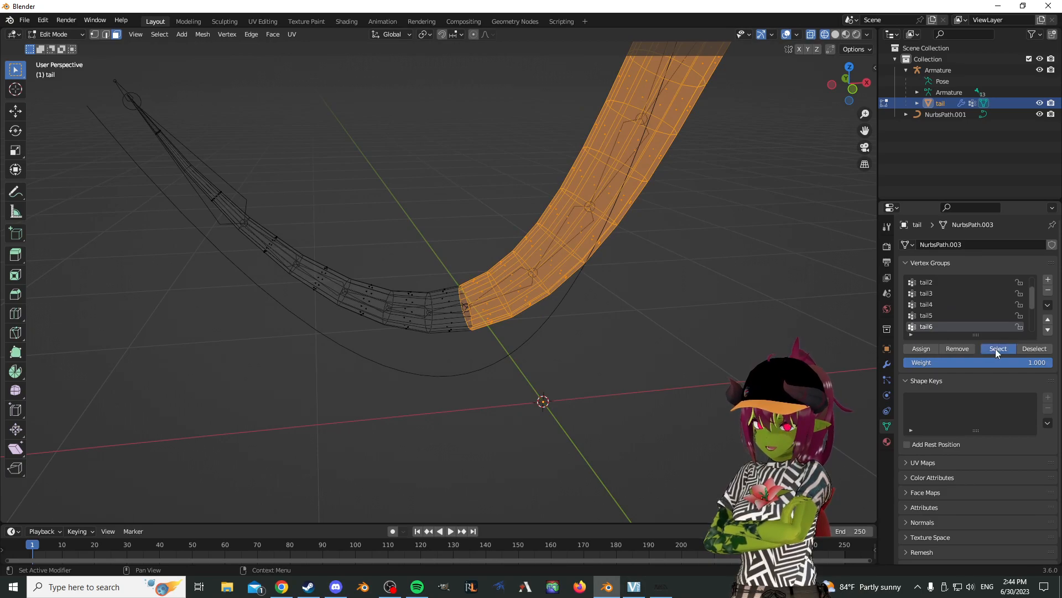
# - In front view, examine the face ring just before the tail7 section and the faces of the tail7 vertex group
pyautogui.click(684, 357)
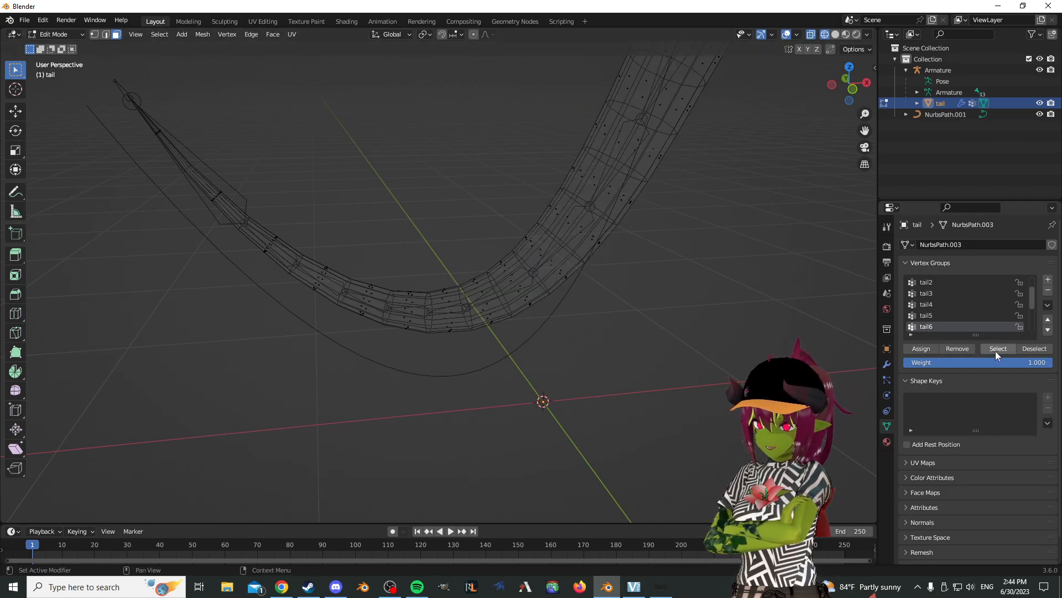
pyautogui.scroll(-2, 763, 325)
pyautogui.keyDown('shift'); pyautogui.moveTo(702, 284); pyautogui.dragTo(756, 245, button='middle'); pyautogui.keyUp('shift')
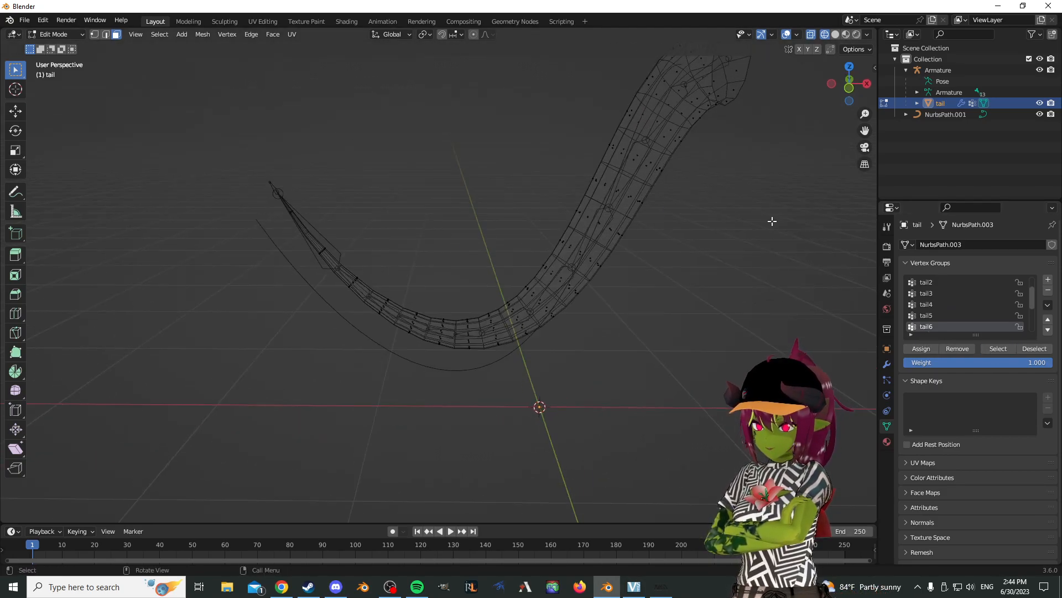
pyautogui.click(850, 88)
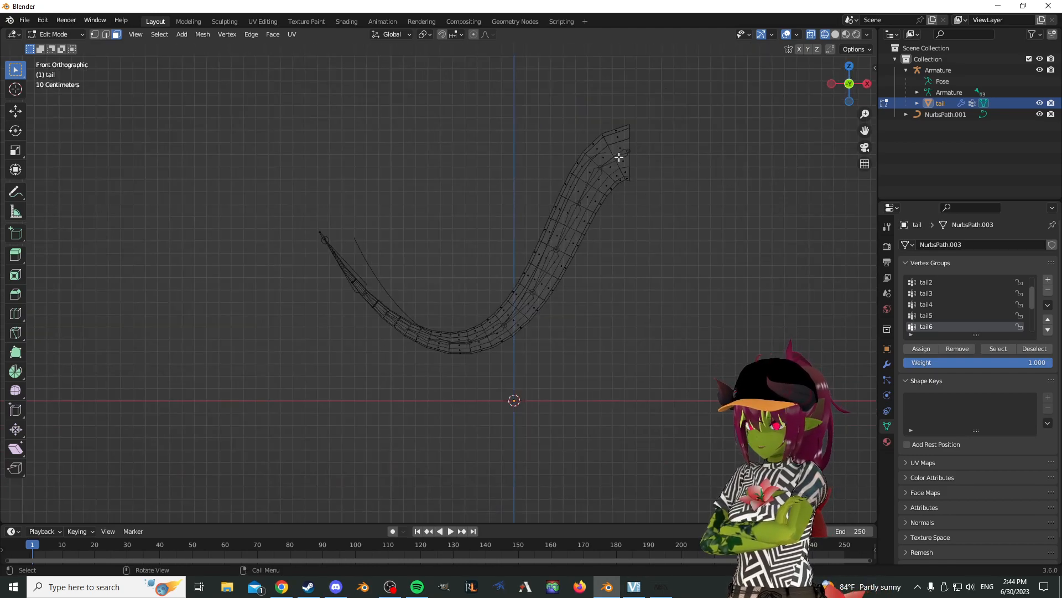
pyautogui.scroll(8, 470, 338)
pyautogui.keyDown('alt'); pyautogui.click(538, 273); pyautogui.keyUp('alt')
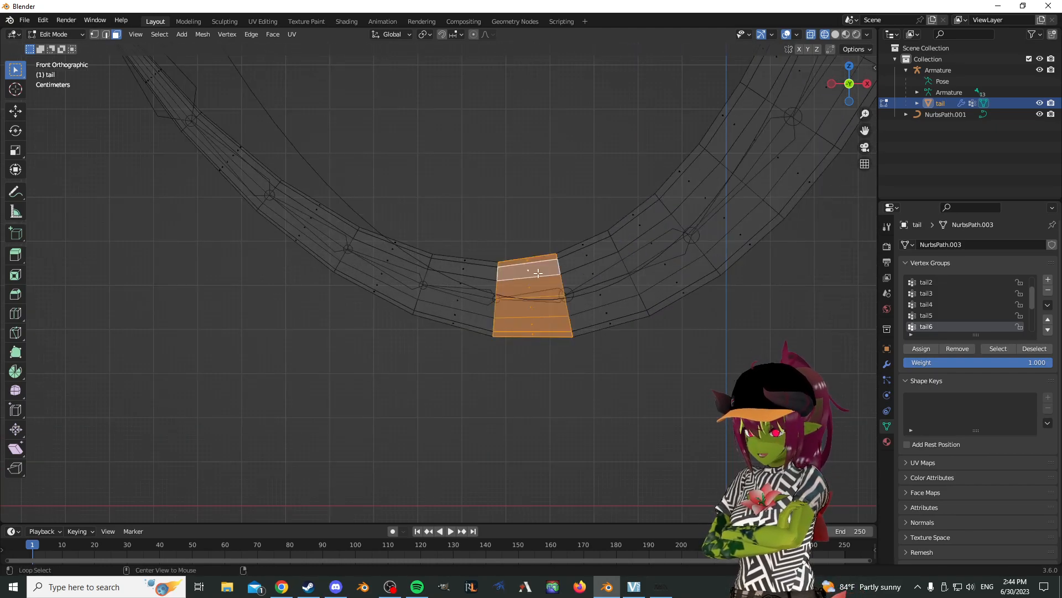
pyautogui.click(694, 391)
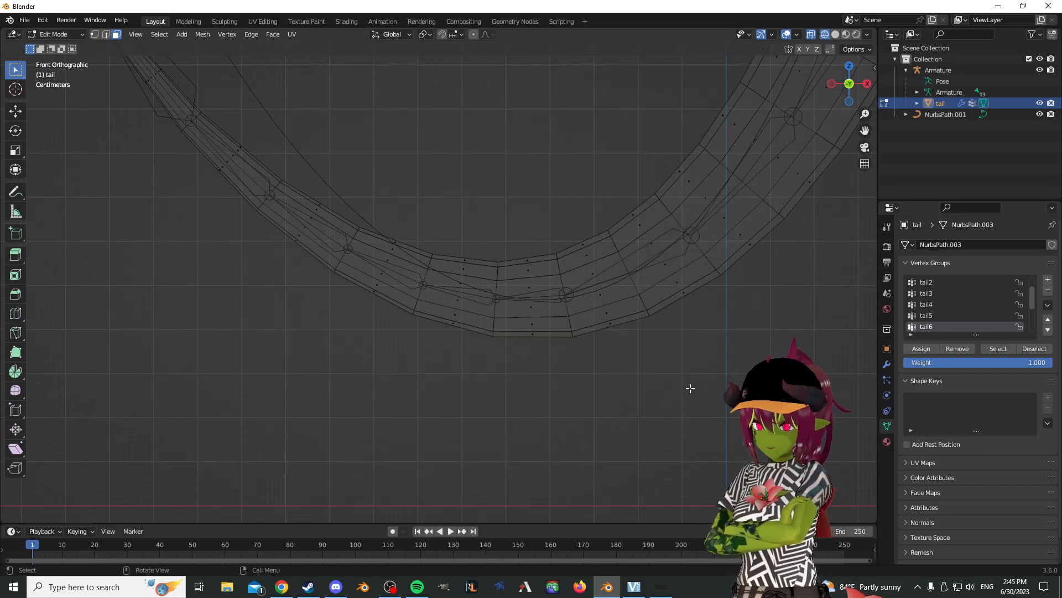
pyautogui.click(999, 349)
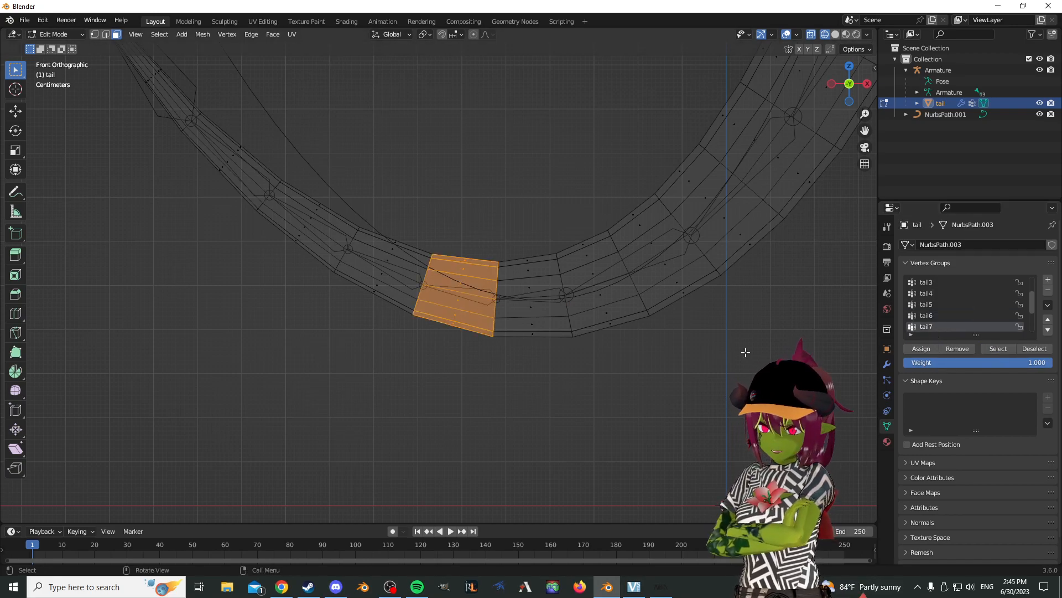
# - Check the faces assigned to vertex groups tail6, tail8 and tail9, clearing the selection before tail8 and adding tail9 to it
pyautogui.click(929, 318)
pyautogui.click(998, 349)
pyautogui.click(775, 377)
pyautogui.scroll(-1, 963, 330)
pyautogui.click(962, 327)
pyautogui.click(988, 348)
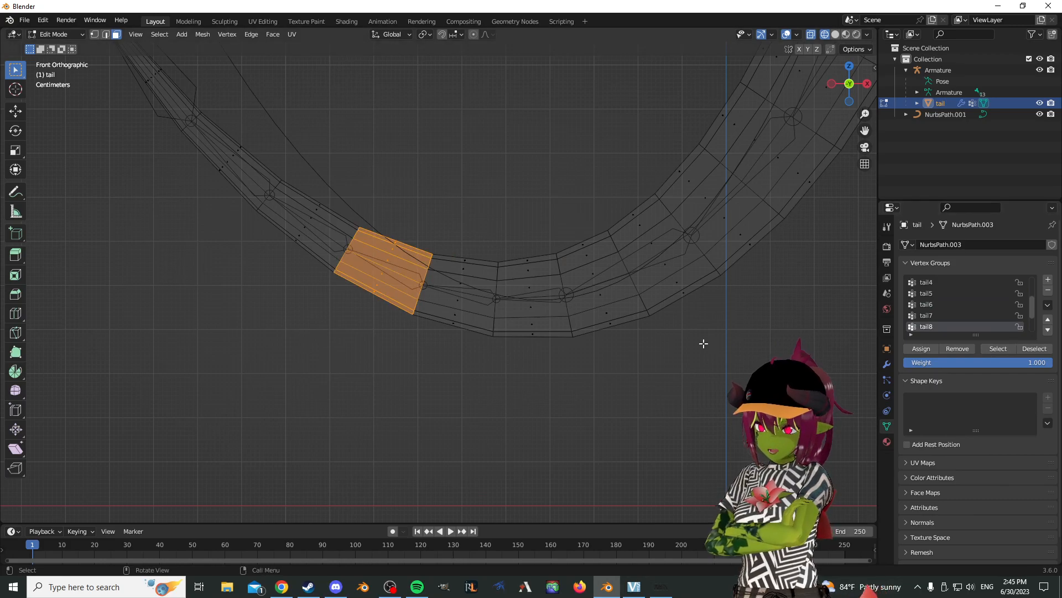
pyautogui.scroll(-1, 704, 343)
pyautogui.keyDown('shift'); pyautogui.moveTo(703, 344); pyautogui.dragTo(818, 359, button='middle'); pyautogui.keyUp('shift')
pyautogui.click(998, 348)
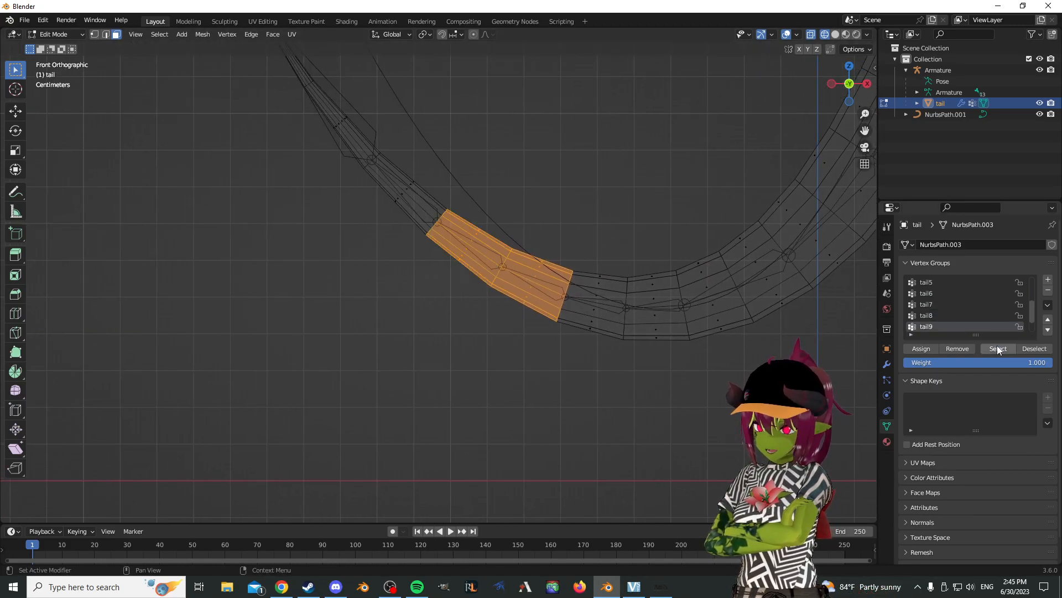
# - Assign the face ring just before the tail's tip section to vertex group tail10, check the group's faces, and clear the selection
pyautogui.scroll(-1, 968, 310)
pyautogui.click(952, 327)
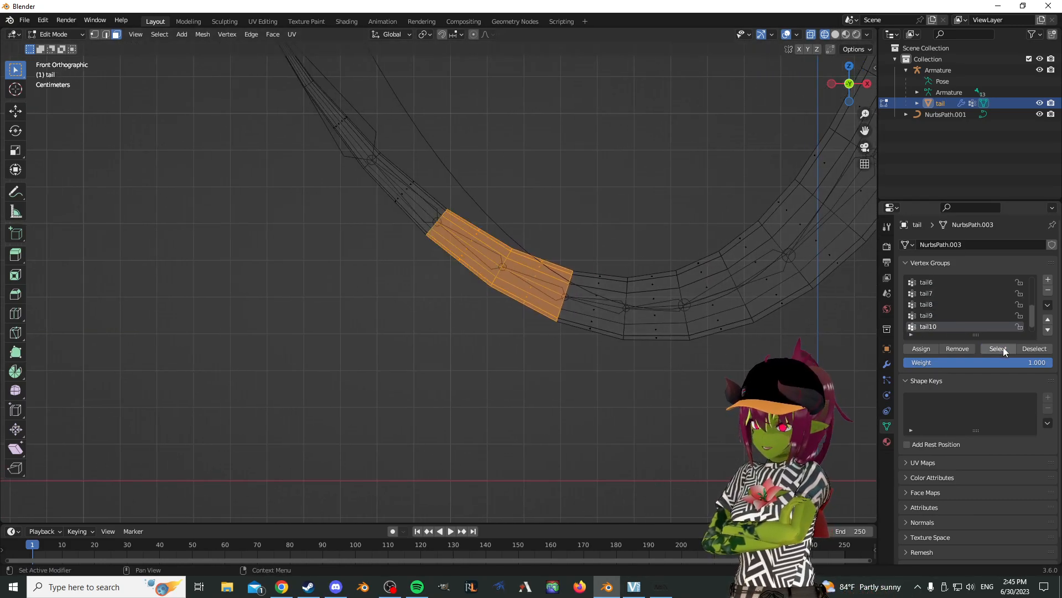
pyautogui.click(620, 404)
pyautogui.keyDown('shift'); pyautogui.moveTo(493, 267); pyautogui.dragTo(575, 328, button='middle'); pyautogui.keyUp('shift')
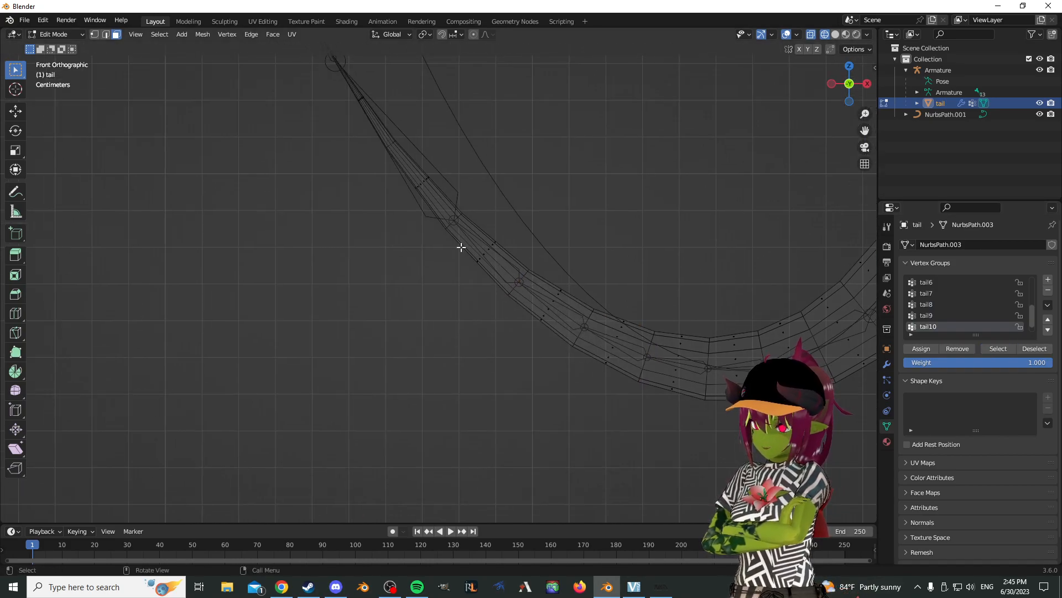
pyautogui.keyDown('alt'); pyautogui.click(502, 259); pyautogui.keyUp('alt')
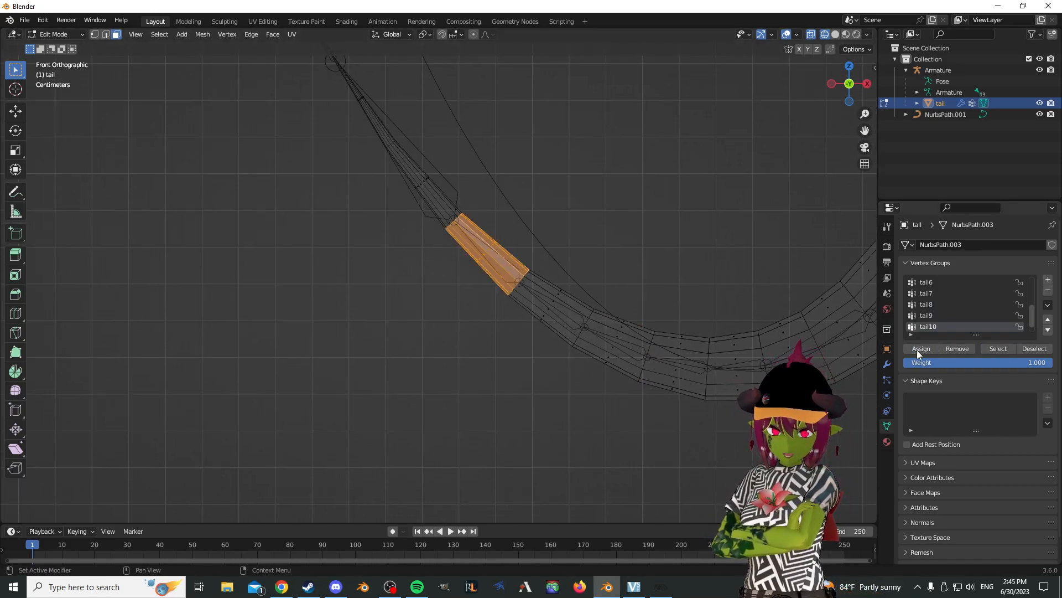
pyautogui.click(647, 186)
pyautogui.click(994, 350)
pyautogui.keyDown('shift'); pyautogui.moveTo(710, 206); pyautogui.dragTo(785, 299, button='middle'); pyautogui.keyUp('shift')
pyautogui.click(785, 299)
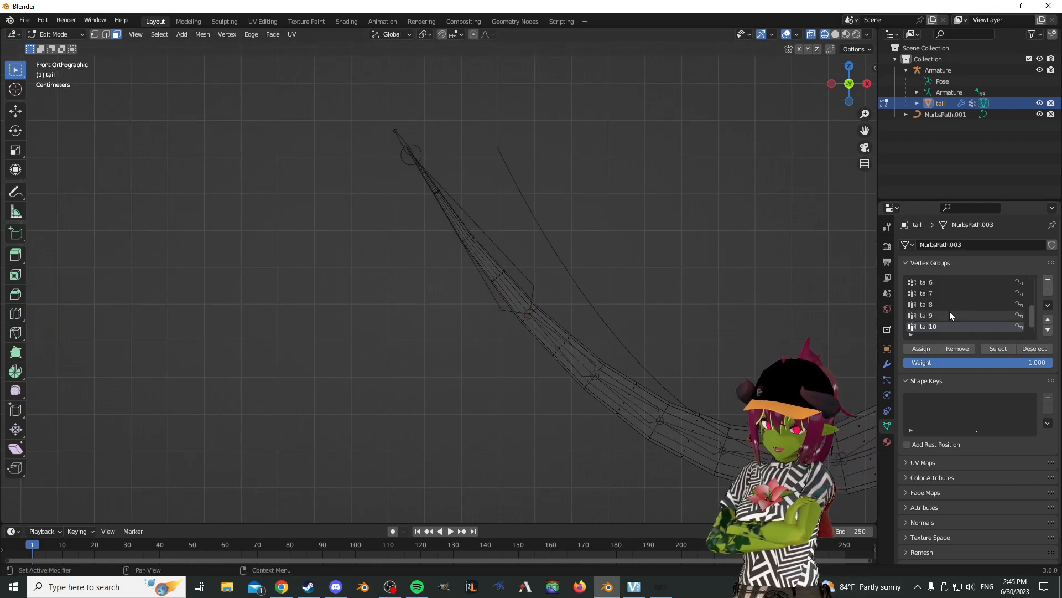
# - Assign the face rings of the tail's tip section to vertex group tail11 and clear the selection
pyautogui.scroll(-1, 946, 316)
pyautogui.click(941, 327)
pyautogui.click(1002, 352)
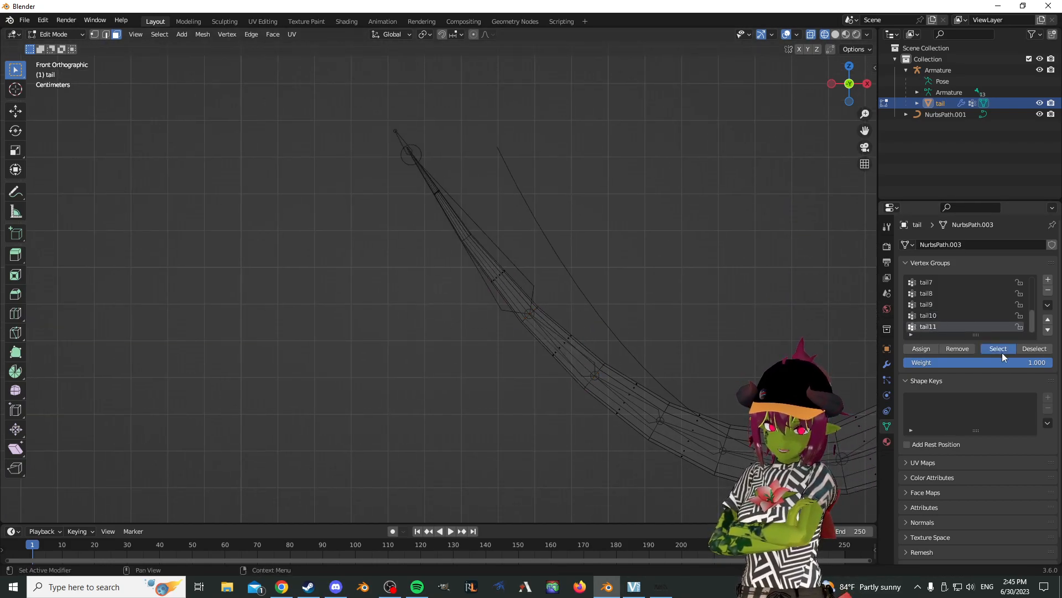
pyautogui.keyDown('alt'); pyautogui.click(491, 255); pyautogui.keyUp('alt')
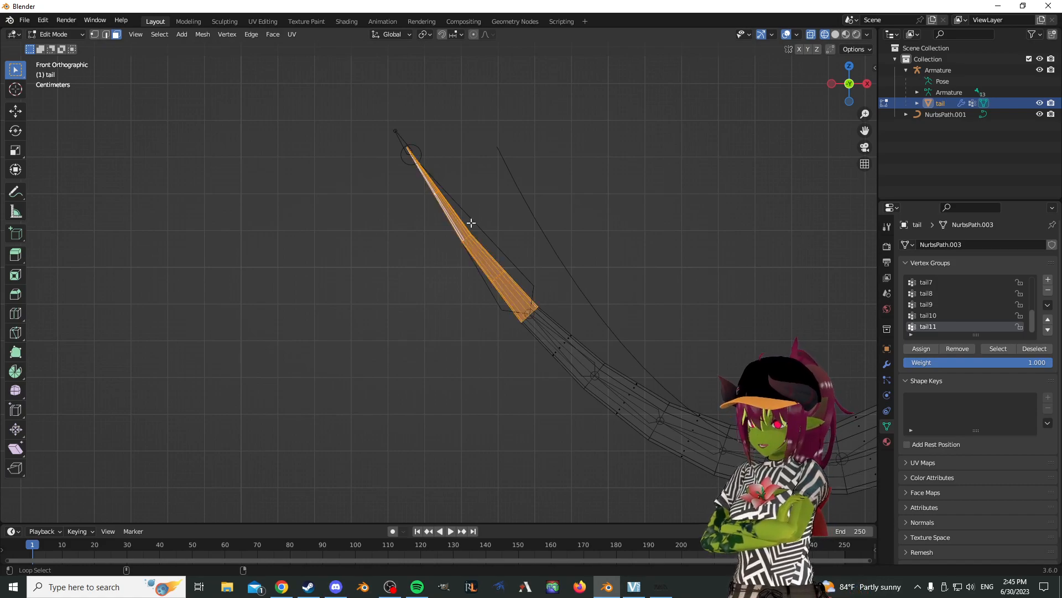
pyautogui.click(929, 347)
pyautogui.hotkey('alt', 'a')
# - Return the tail to Object Mode and select the Armature object
pyautogui.scroll(-3, 406, 180)
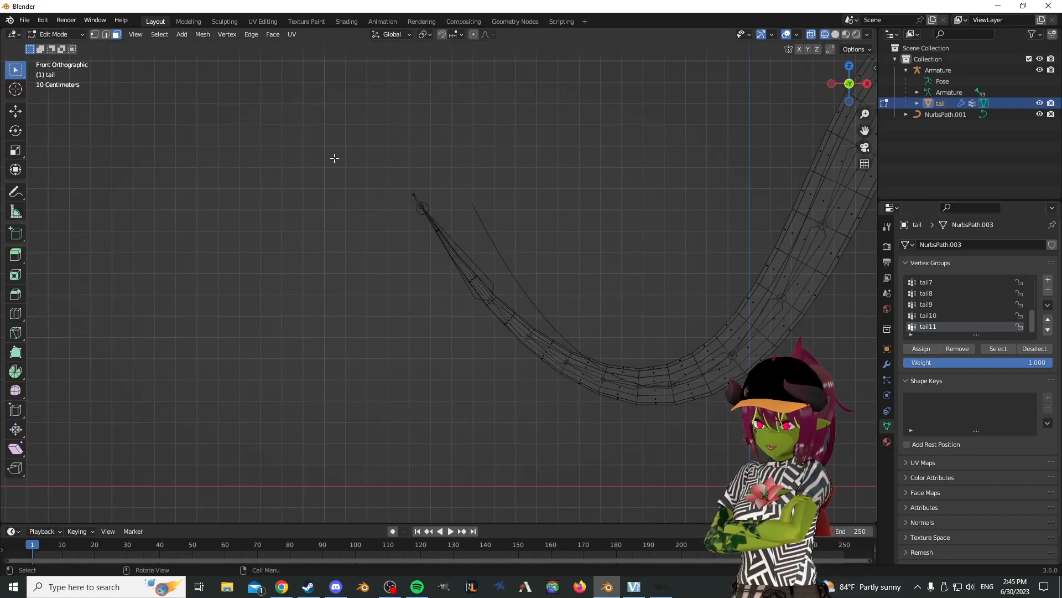
pyautogui.click(56, 34)
pyautogui.click(55, 49)
pyautogui.click(938, 70)
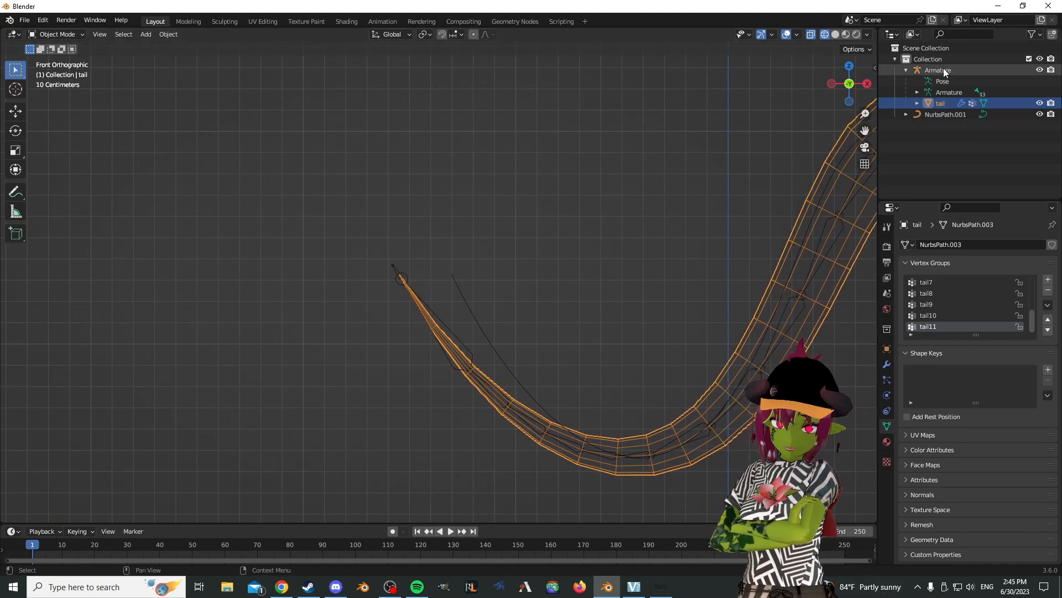
# - Switch the armature to Pose Mode and display the viewport in wireframe
pyautogui.click(45, 36)
pyautogui.click(58, 71)
pyautogui.moveTo(531, 210); pyautogui.dragTo(506, 250, button='middle')
pyautogui.click(836, 34)
pyautogui.moveTo(728, 104)
pyautogui.mouseDown(button='middle')
pyautogui.moveTo(786, 72)
pyautogui.moveTo(700, 114)
pyautogui.mouseUp(button='middle')
pyautogui.click(825, 34)
# - Try rotating several tail bones one after another along the tail, cancelling each rotation
pyautogui.click(590, 148)
pyautogui.press('r')
pyautogui.rightClick(625, 158)
pyautogui.click(579, 191)
pyautogui.press('r')
pyautogui.press('z')
pyautogui.rightClick(546, 245)
pyautogui.click(555, 250)
pyautogui.press('r')
pyautogui.press('z')
pyautogui.rightClick(549, 264)
pyautogui.click(538, 299)
pyautogui.press('r')
pyautogui.press('z')
pyautogui.rightClick(595, 325)
pyautogui.click(511, 341)
pyautogui.press('r')
pyautogui.press('z')
pyautogui.rightClick(519, 332)
# - Show the tail shaded and try rotating the tail5 bone about its Z axis and freely, cancelling the rotation
pyautogui.hotkey('shift', 'z')
pyautogui.moveTo(539, 73)
pyautogui.mouseDown(button='middle')
pyautogui.moveTo(602, 81)
pyautogui.moveTo(686, 65)
pyautogui.mouseUp(button='middle')
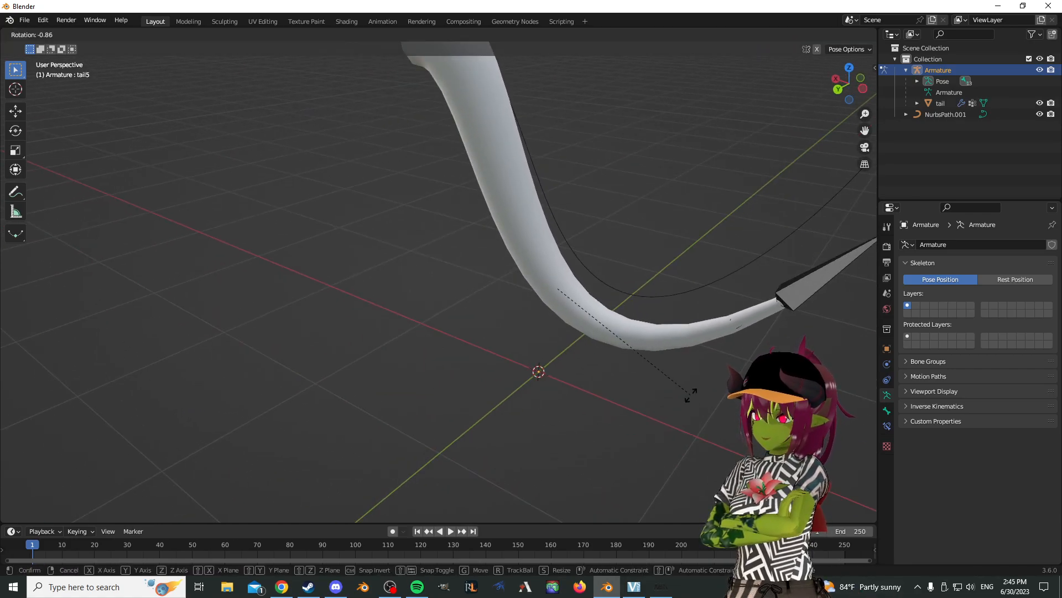
pyautogui.press('r')
pyautogui.press('z')
pyautogui.press('z')
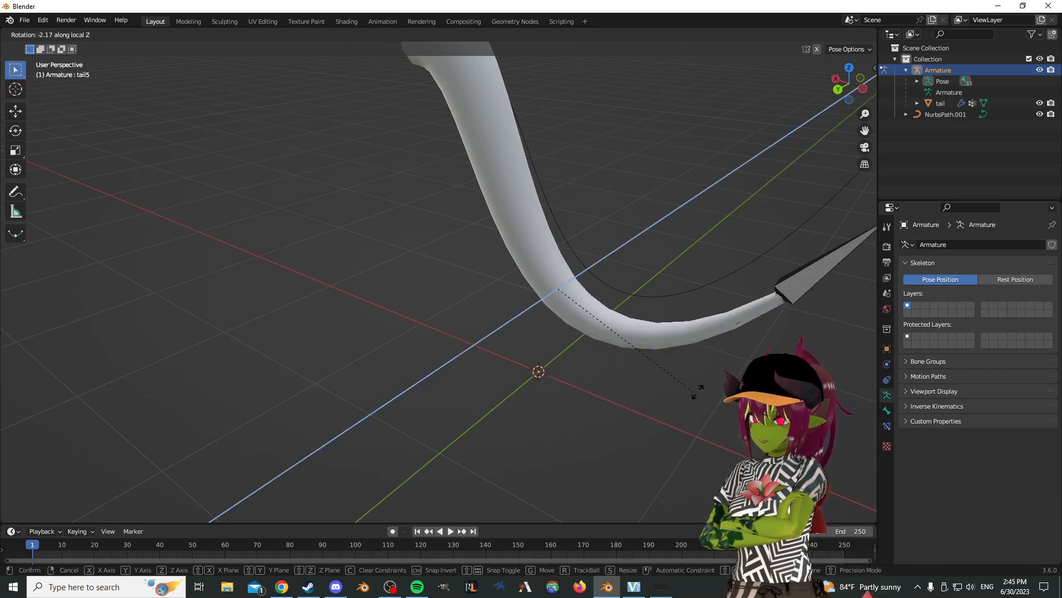
pyautogui.press('z')
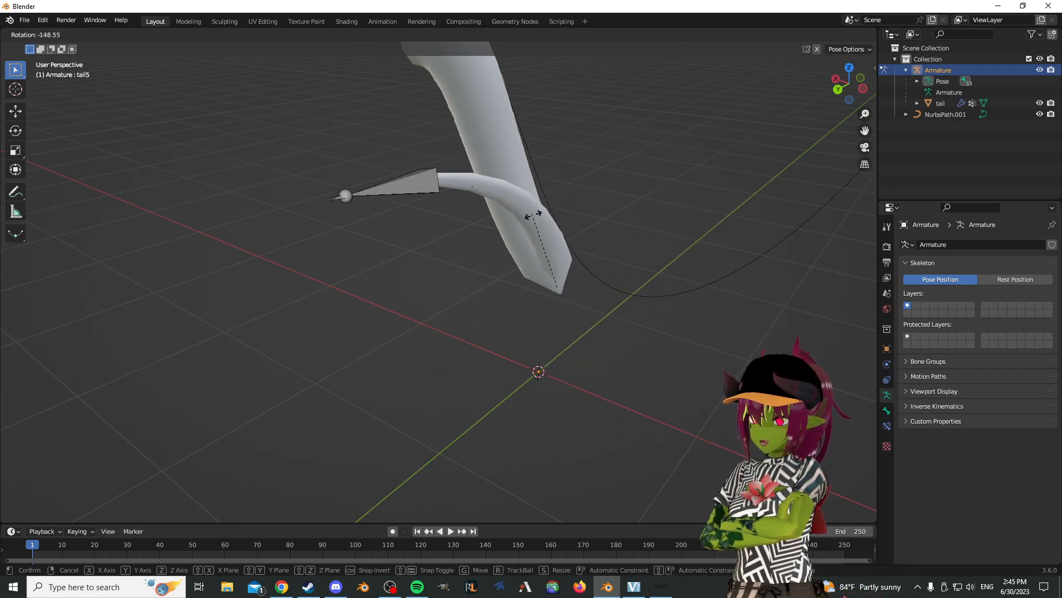
pyautogui.rightClick(603, 354)
# - Examine the shaded tail mesh from several sides, from its tip to its base
pyautogui.scroll(-5, 679, 382)
pyautogui.keyDown('shift'); pyautogui.moveTo(767, 221); pyautogui.dragTo(482, 327, button='middle'); pyautogui.keyUp('shift')
pyautogui.scroll(4, 495, 259)
pyautogui.keyDown('shift'); pyautogui.moveTo(714, 305); pyautogui.dragTo(379, 405, button='middle'); pyautogui.keyUp('shift')
pyautogui.scroll(4, 380, 405)
pyautogui.moveTo(425, 351); pyautogui.dragTo(522, 341, button='middle')
pyautogui.keyDown('shift'); pyautogui.moveTo(521, 194); pyautogui.dragTo(434, 230, button='middle'); pyautogui.keyUp('shift')
pyautogui.scroll(-5, 507, 267)
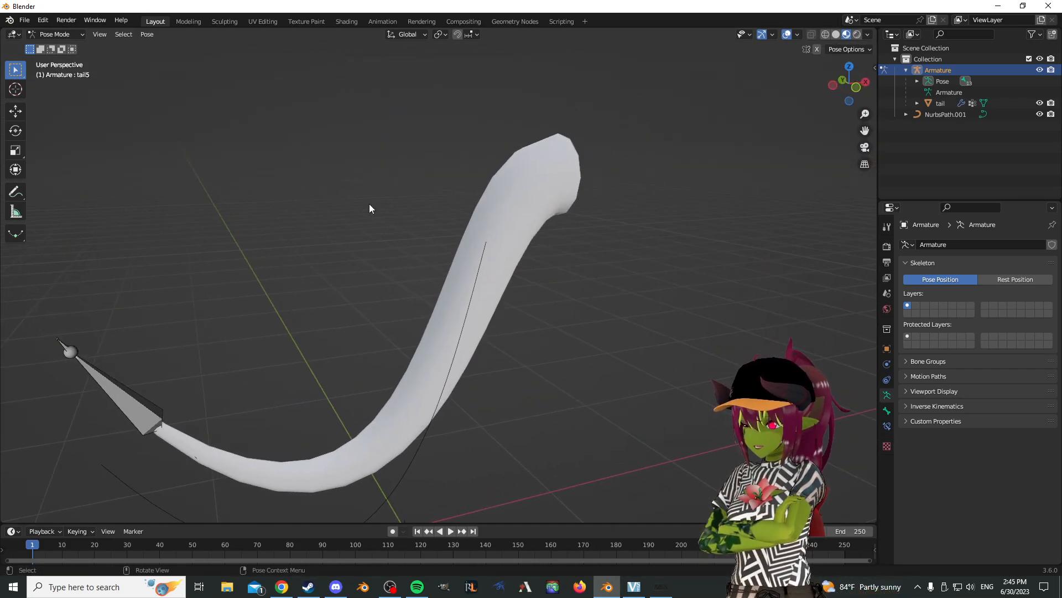
# - Create a blank 4096 by 4096 px image named Tail_tex in the Texture Paint workspace
pyautogui.click(326, 22)
pyautogui.scroll(6, 714, 218)
pyautogui.moveTo(596, 168)
pyautogui.keyDown('shift'); pyautogui.mouseDown(button='middle')
pyautogui.moveTo(648, 317)
pyautogui.moveTo(719, 326)
pyautogui.mouseUp(button='middle'); pyautogui.keyUp('shift')
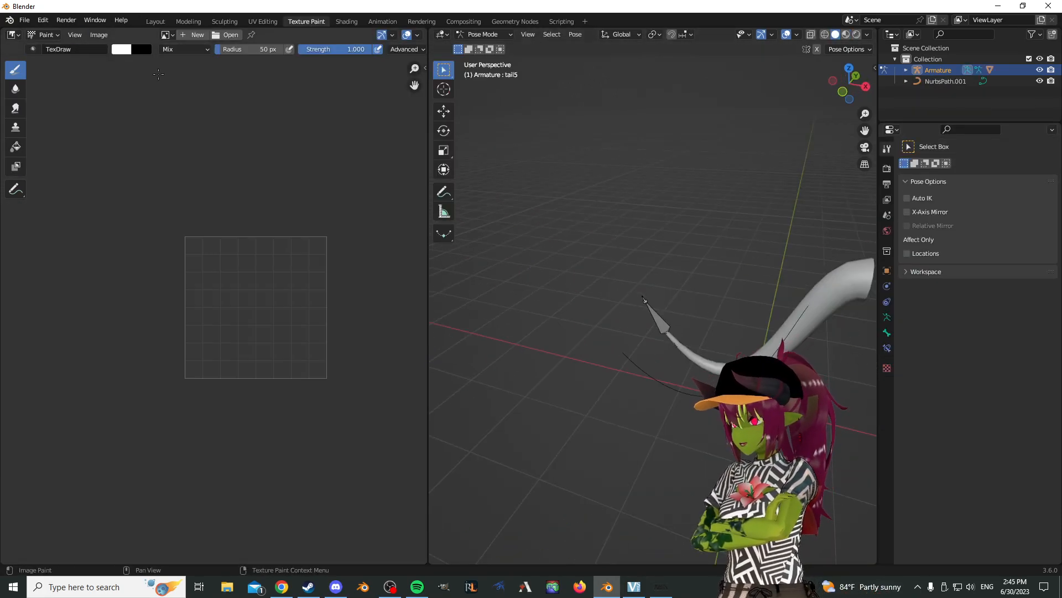
pyautogui.click(195, 35)
pyautogui.moveTo(236, 59); pyautogui.dragTo(236, 74)
pyautogui.write('4096')
pyautogui.press('Return')
pyautogui.click(227, 50)
pyautogui.write('Tail_tex')
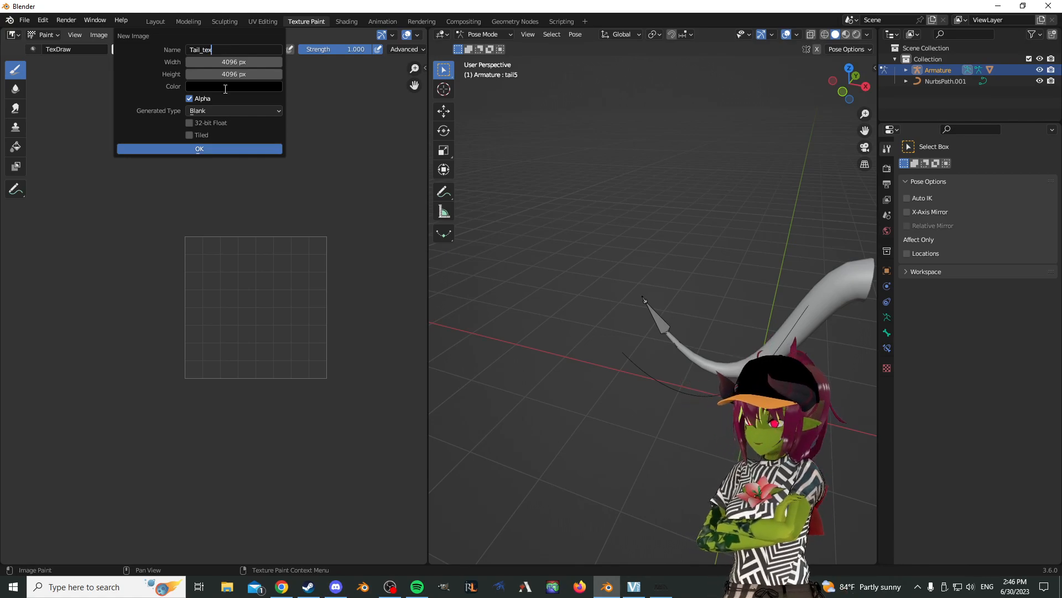
pyautogui.click(199, 149)
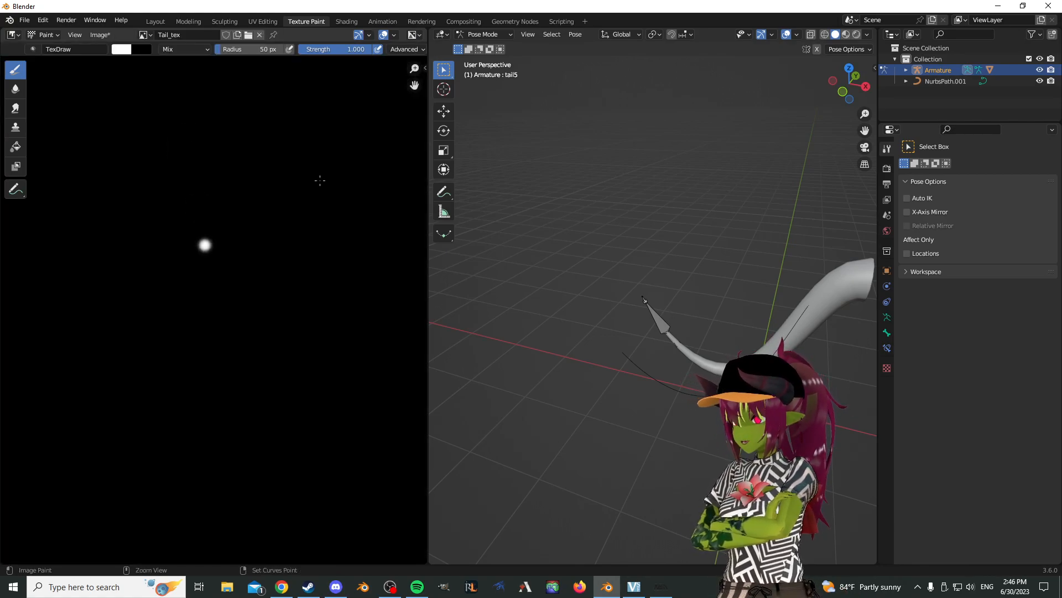
# - Switch from Pose Mode to Object Mode and select the tail mesh
pyautogui.moveTo(541, 196); pyautogui.dragTo(587, 166, button='middle')
pyautogui.click(482, 35)
pyautogui.click(489, 49)
pyautogui.keyDown('shift'); pyautogui.moveTo(748, 125); pyautogui.dragTo(650, 135, button='middle'); pyautogui.keyUp('shift')
pyautogui.click(725, 246)
pyautogui.scroll(4, 726, 247)
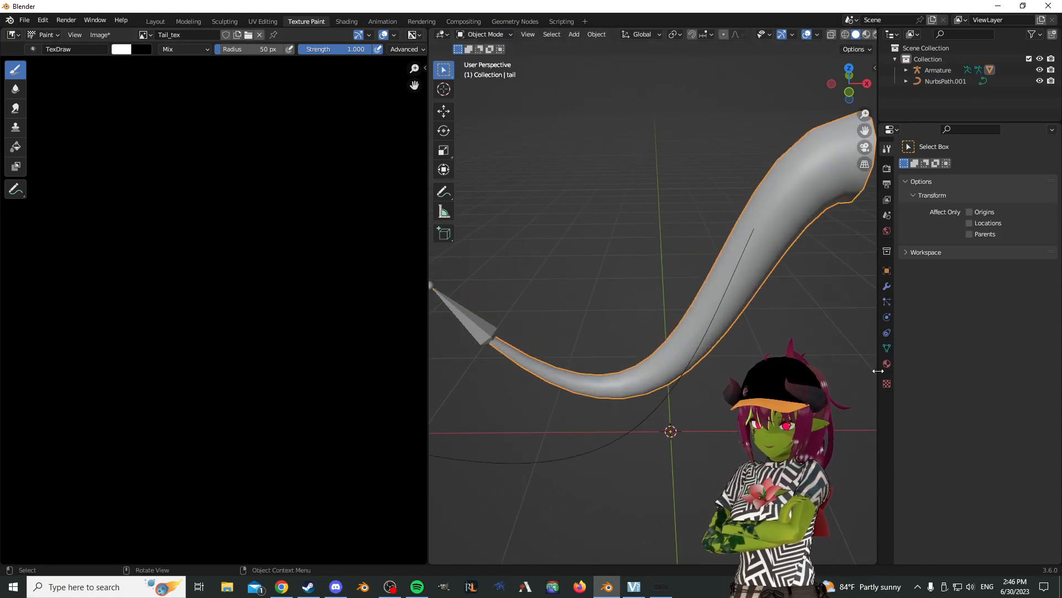
# - Add a new material to the tail and use the Tail_tex image texture as its Base Color
pyautogui.click(887, 364)
pyautogui.click(961, 214)
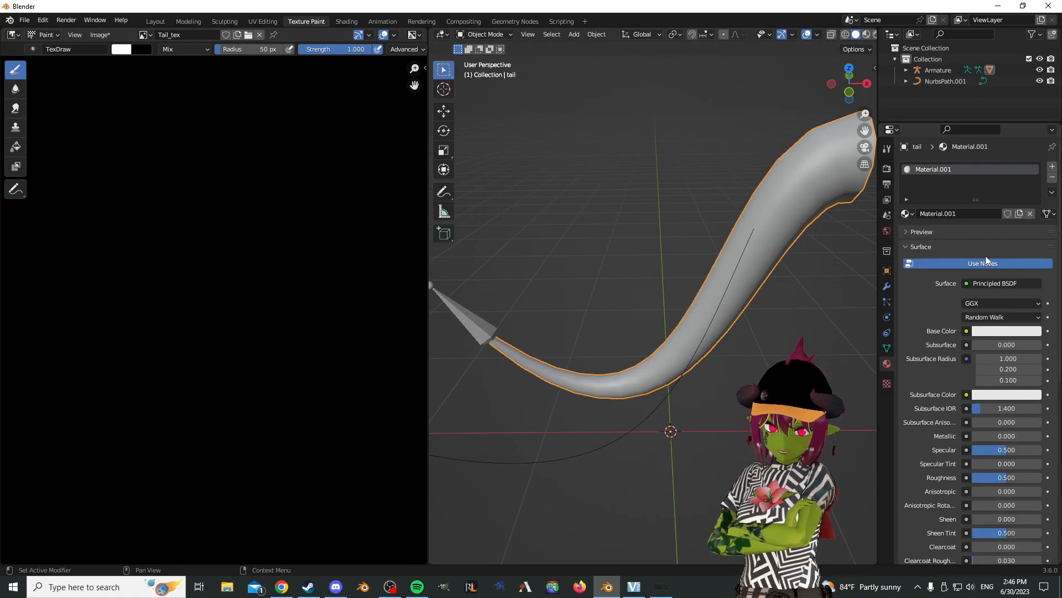
pyautogui.click(966, 331)
pyautogui.click(718, 408)
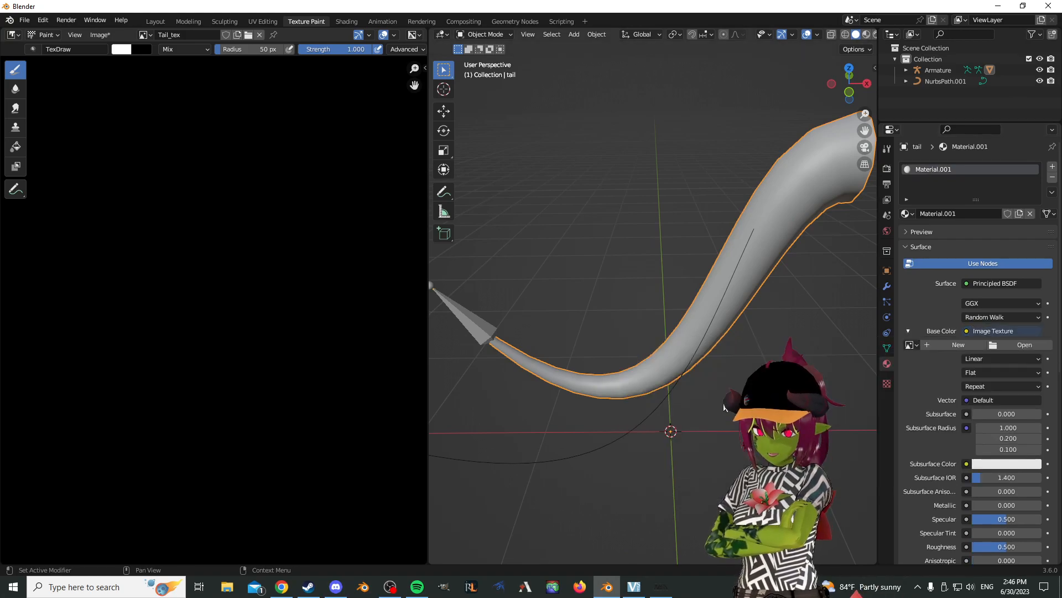
pyautogui.click(918, 345)
pyautogui.click(873, 381)
pyautogui.moveTo(656, 292); pyautogui.dragTo(819, 266, button='middle')
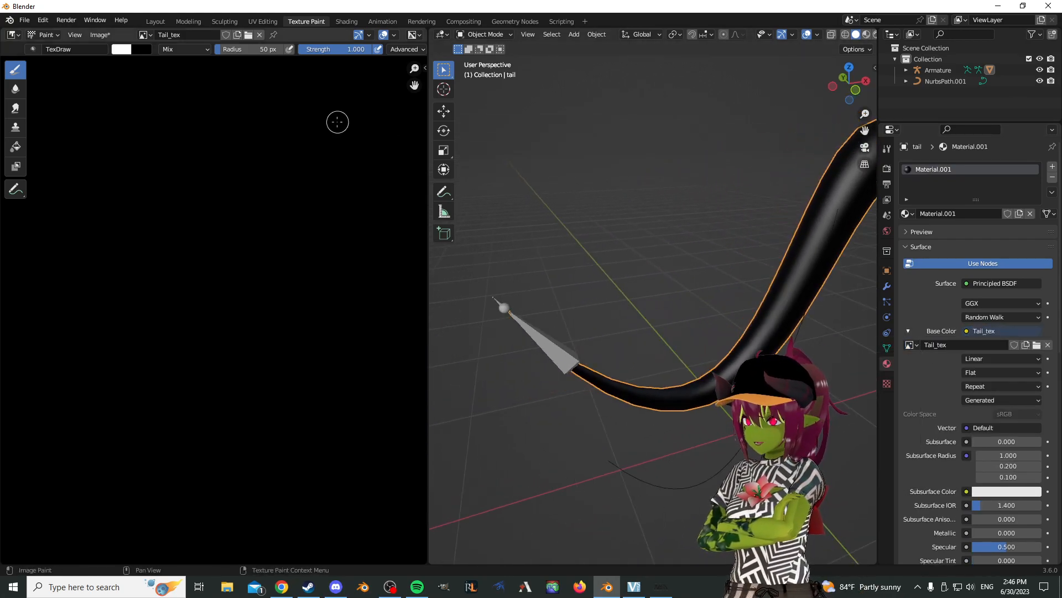
# - In the Shading workspace, add an Image Texture node in the empty area beside the Principled BSDF node
pyautogui.click(347, 22)
pyautogui.moveTo(288, 453)
pyautogui.mouseDown(button='middle')
pyautogui.moveTo(341, 454)
pyautogui.moveTo(330, 484)
pyautogui.moveTo(360, 418)
pyautogui.mouseUp(button='middle')
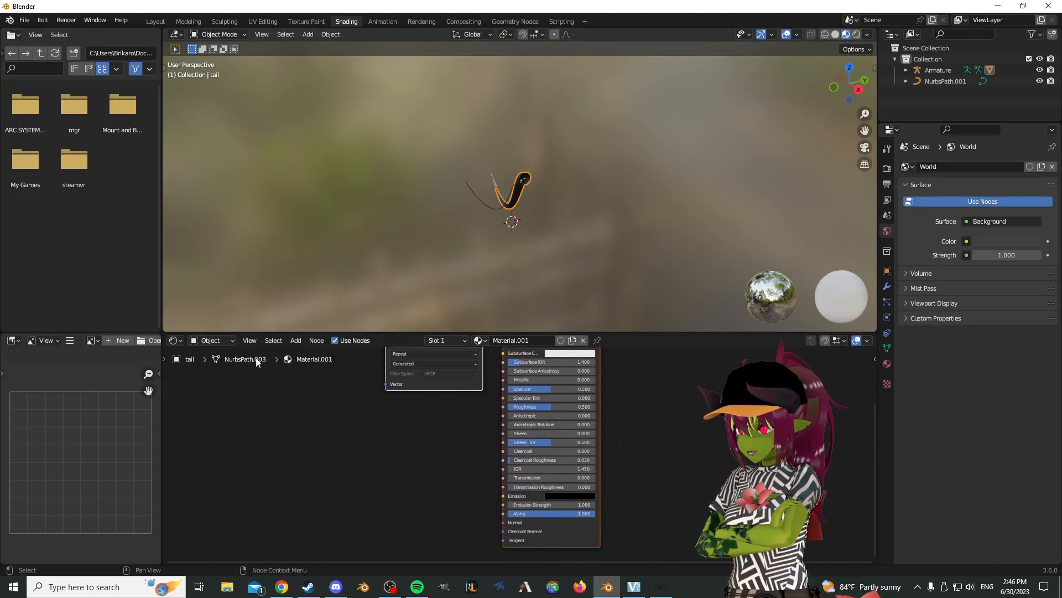
pyautogui.press('F3')
pyautogui.write('image')
pyautogui.click(490, 470)
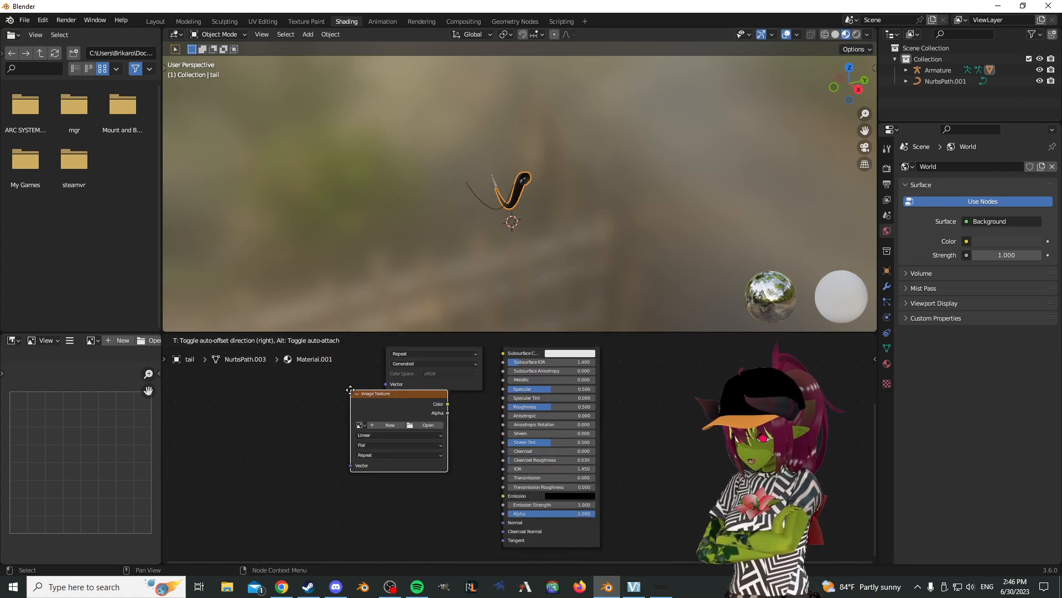
pyautogui.click(375, 416)
pyautogui.moveTo(420, 423); pyautogui.dragTo(363, 414)
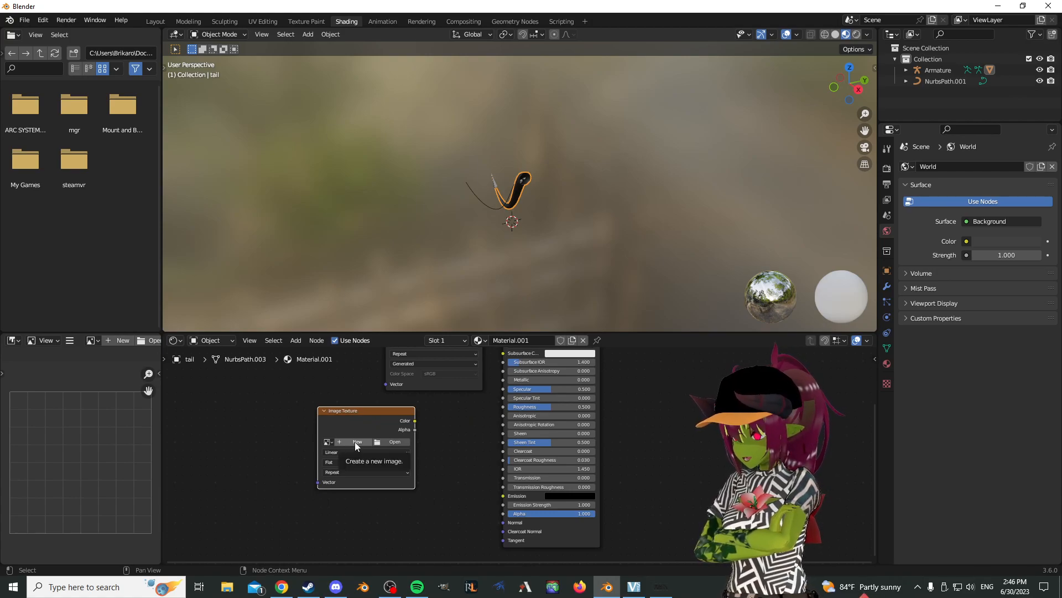
# - Create a 4096 by 4096 px, 32-bit float image named Tail_bump in the new node, with RGB color values of 0.5
pyautogui.click(354, 442)
pyautogui.click(369, 460)
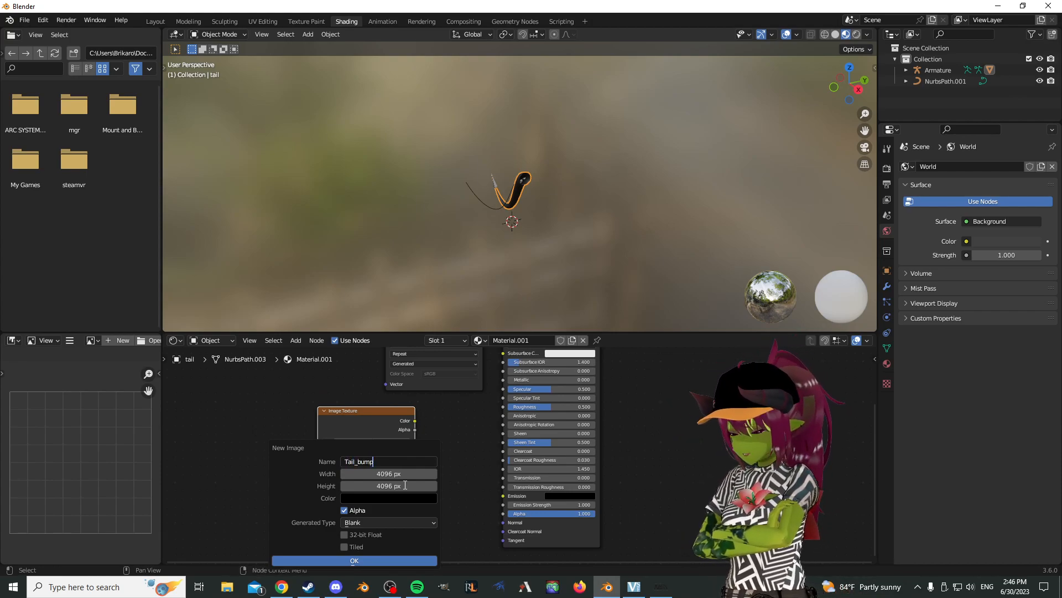
pyautogui.click(344, 535)
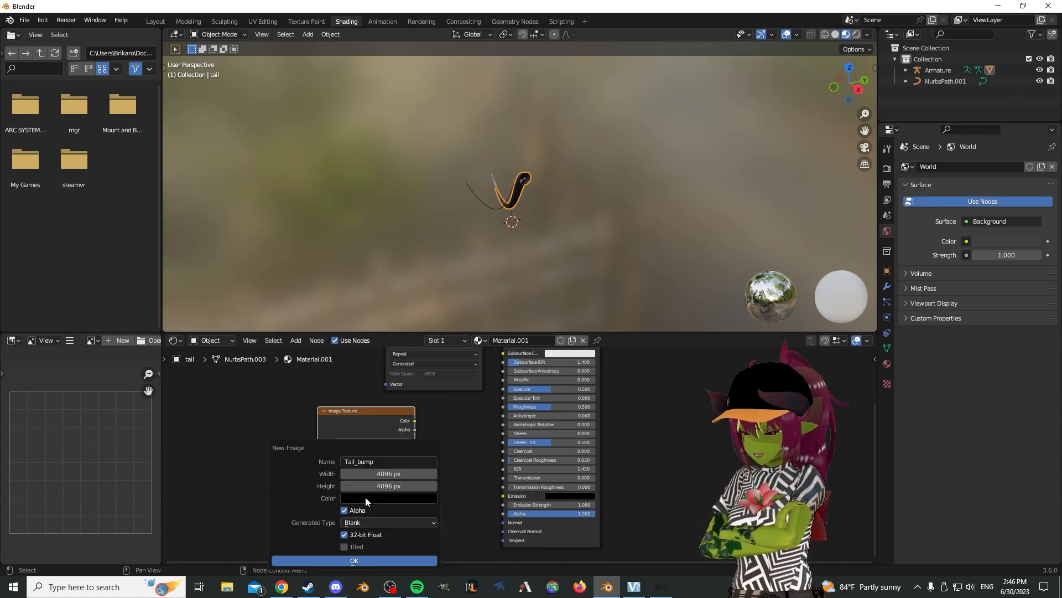
pyautogui.click(366, 499)
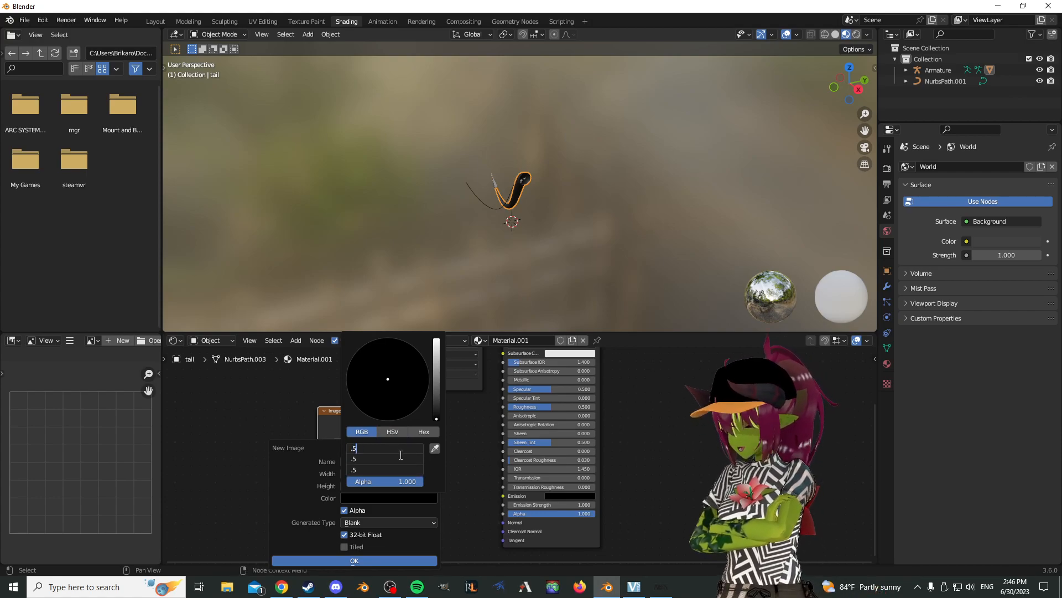
pyautogui.press('Return')
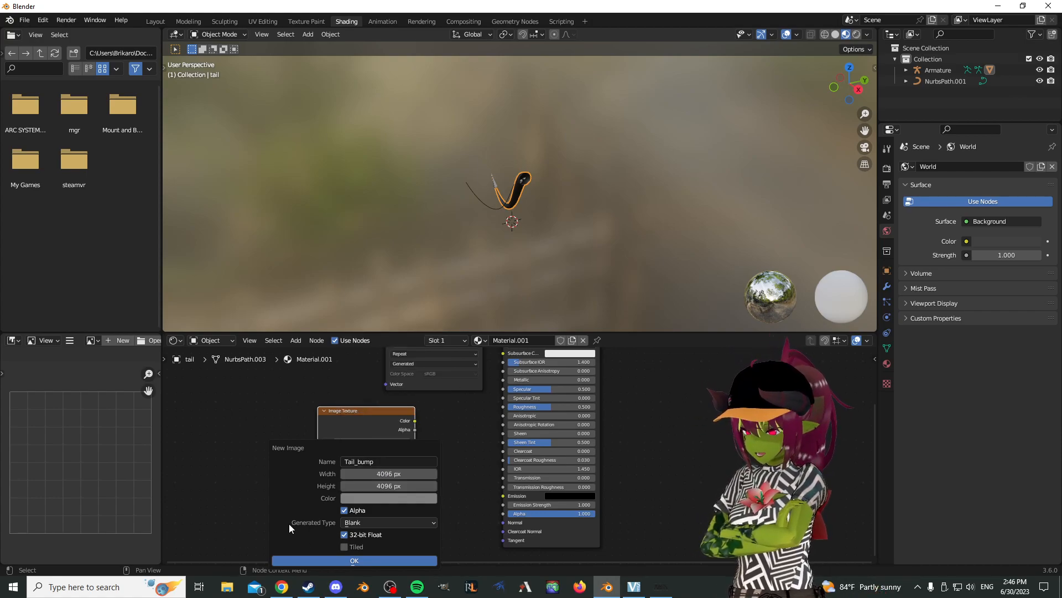
pyautogui.click(354, 561)
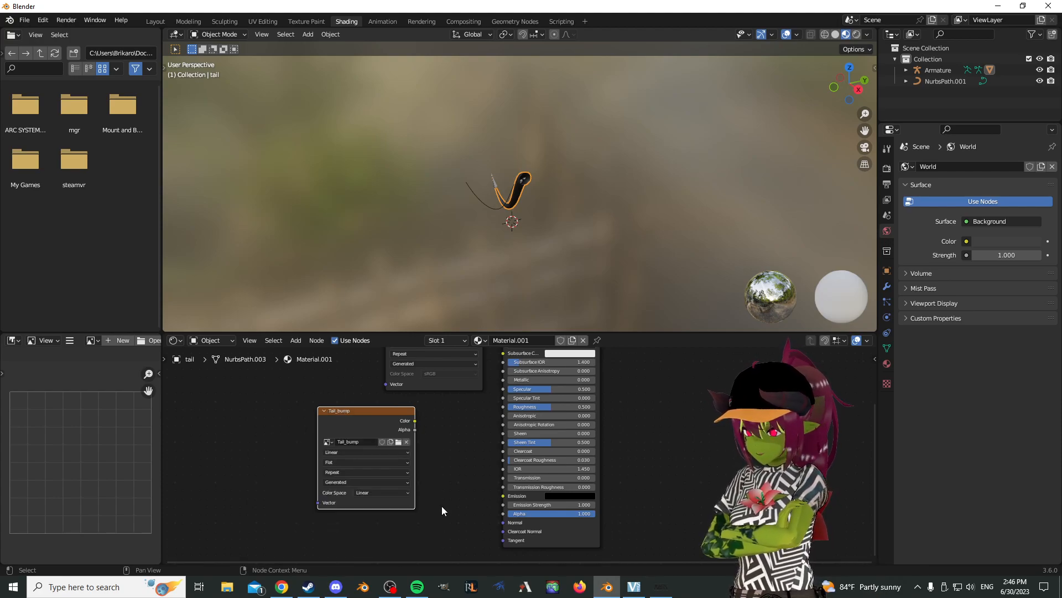
# - Set the Tail_bump node's color space to Non-Color and interpolation to Cubic, and move it away from the shader node
pyautogui.click(377, 493)
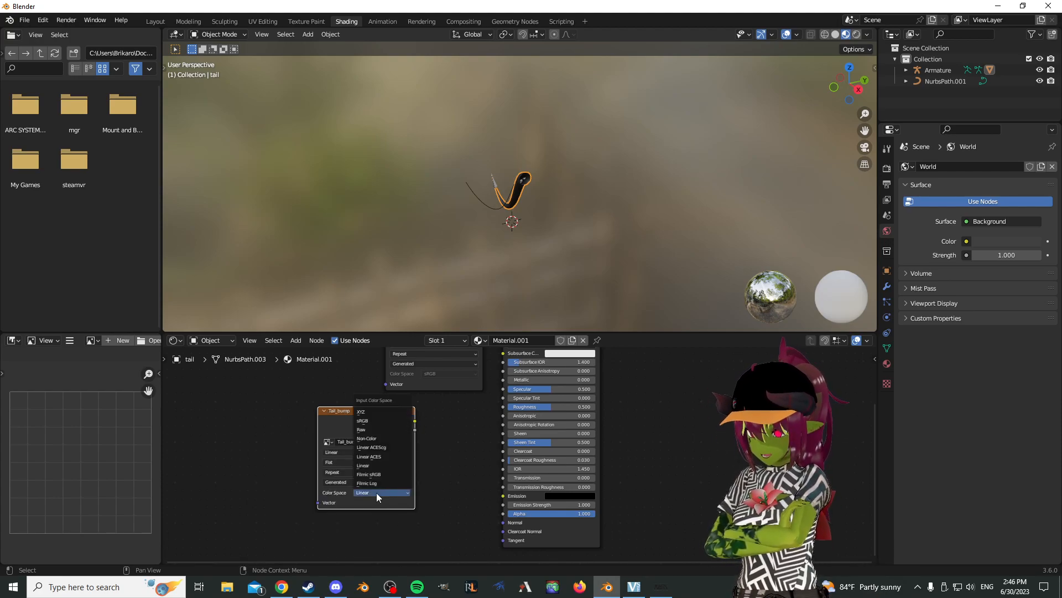
pyautogui.click(370, 438)
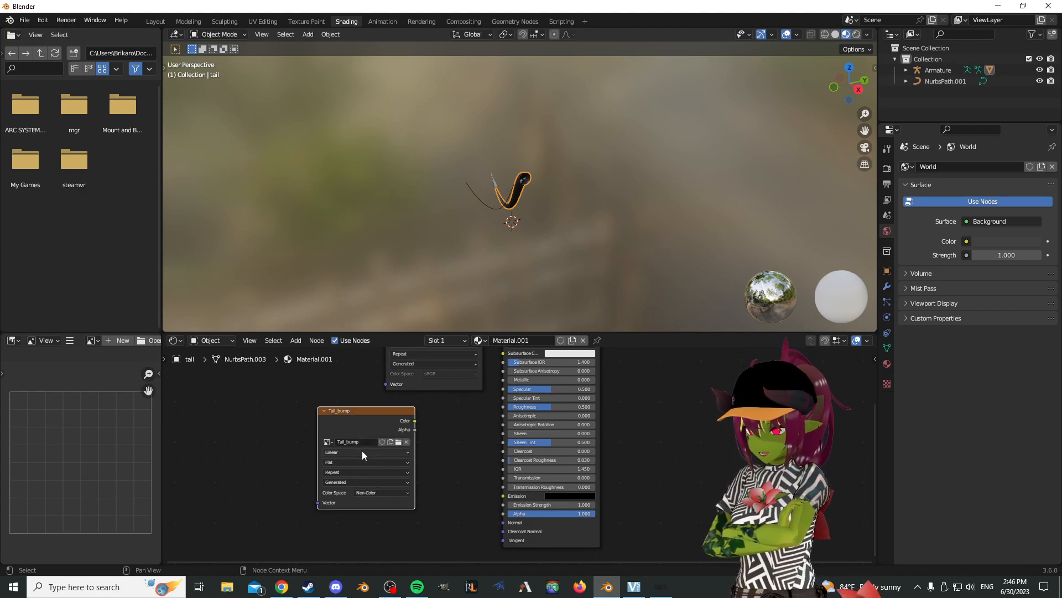
pyautogui.click(363, 452)
pyautogui.click(347, 475)
pyautogui.moveTo(360, 424)
pyautogui.mouseDown()
pyautogui.moveTo(405, 433)
pyautogui.moveTo(428, 424)
pyautogui.moveTo(349, 437)
pyautogui.mouseUp()
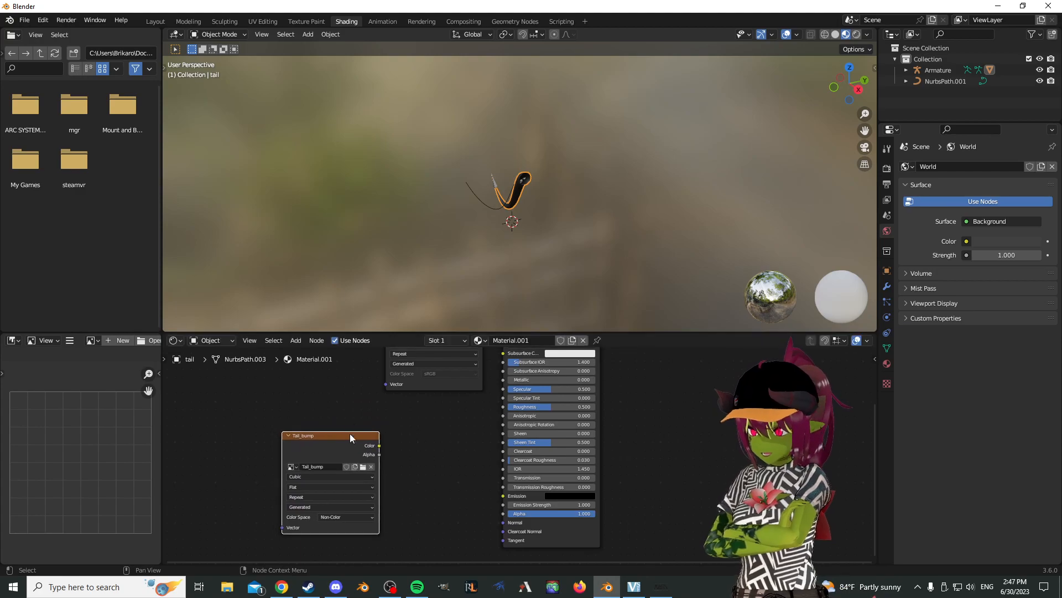
# - Add a Bump node, linking Tail_bump's Color to its Height and its Normal output to the Principled BSDF's Normal
pyautogui.press('F3')
pyautogui.write('bump')
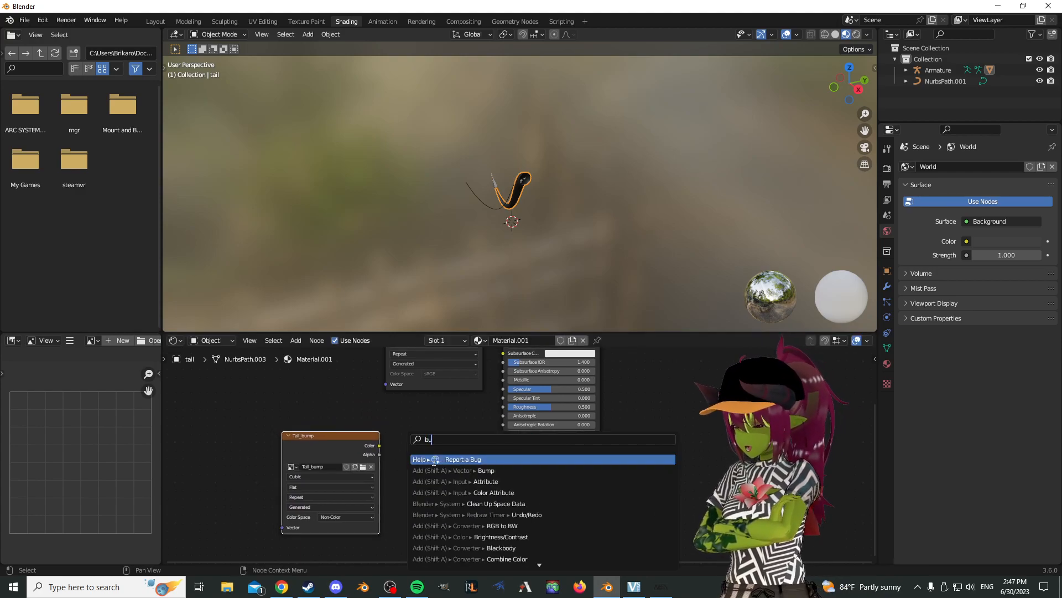
pyautogui.press('Return')
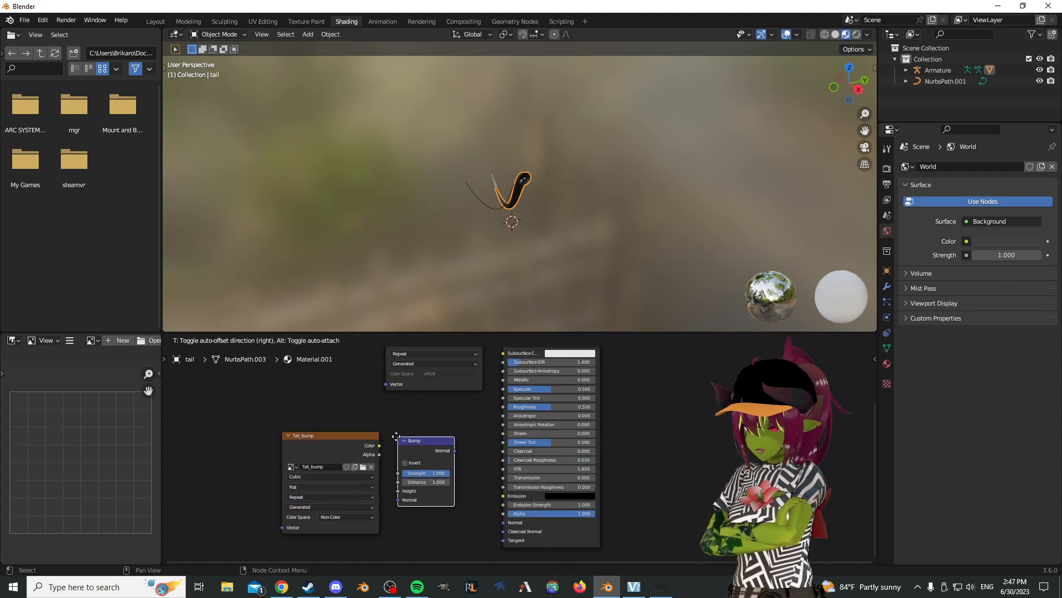
pyautogui.click(381, 448)
pyautogui.moveTo(378, 446); pyautogui.dragTo(393, 490)
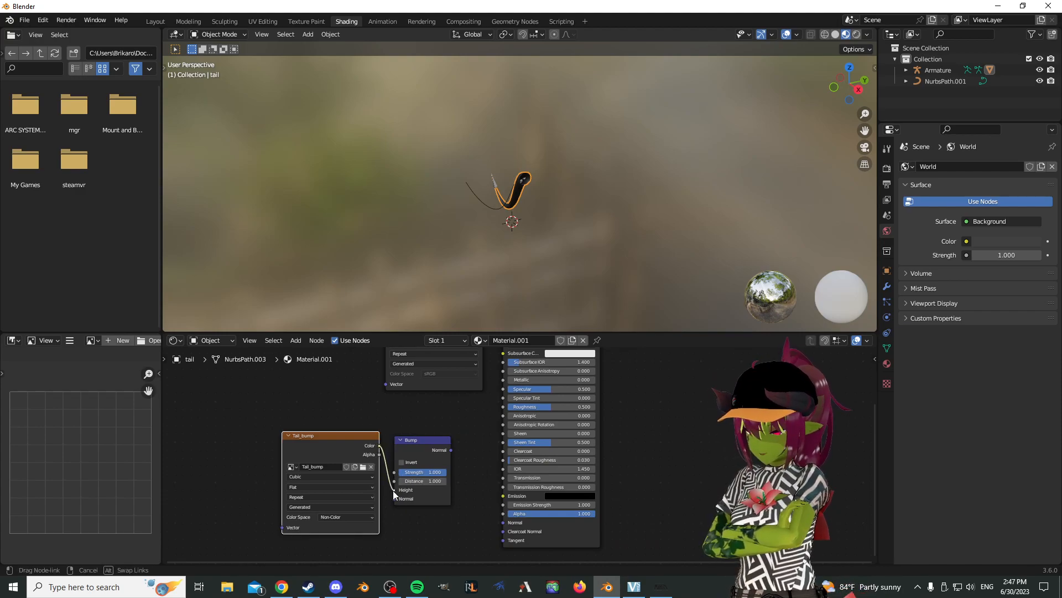
pyautogui.moveTo(450, 449); pyautogui.dragTo(503, 522)
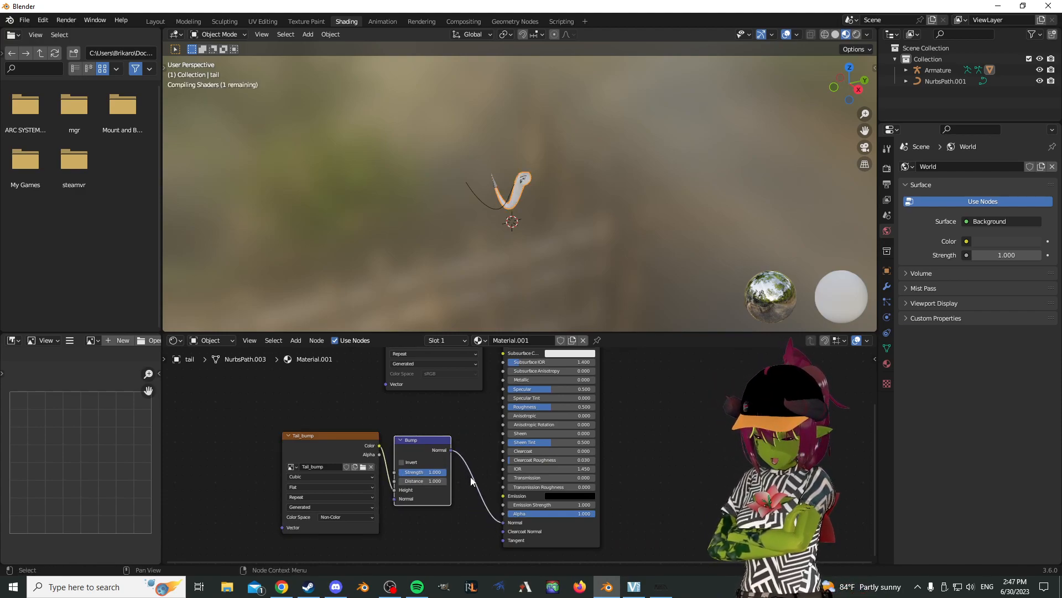
pyautogui.scroll(4, 509, 188)
pyautogui.moveTo(509, 187); pyautogui.dragTo(543, 165, button='middle')
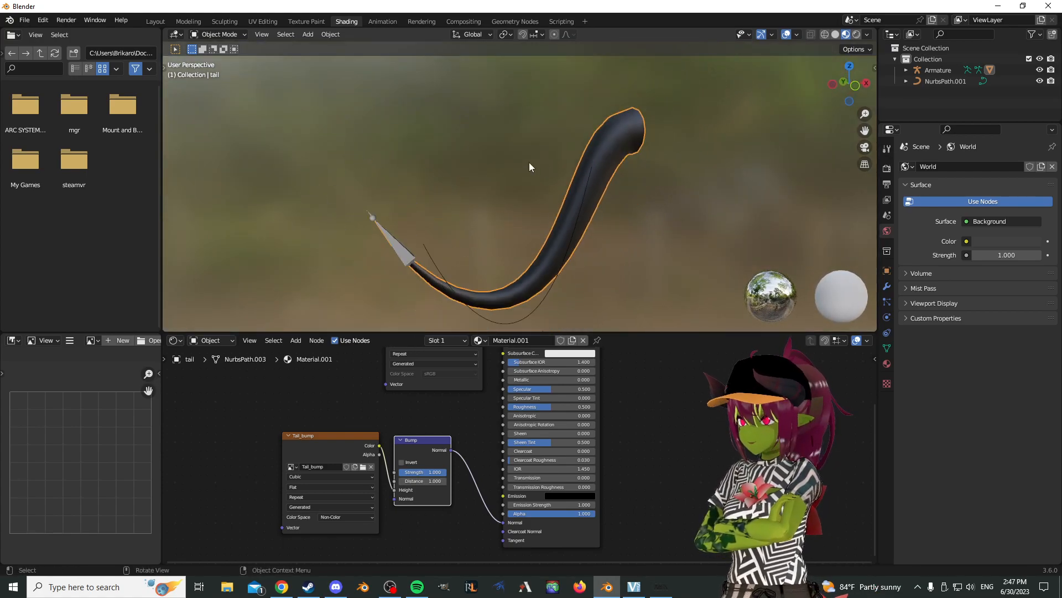
# - Return to the Texture Paint workspace and bring the whole Tail_bump image into view beside the tail
pyautogui.click(307, 21)
pyautogui.scroll(-3, 593, 178)
pyautogui.scroll(2, 611, 210)
pyautogui.scroll(-3, 271, 250)
pyautogui.moveTo(272, 248); pyautogui.dragTo(300, 217, button='middle')
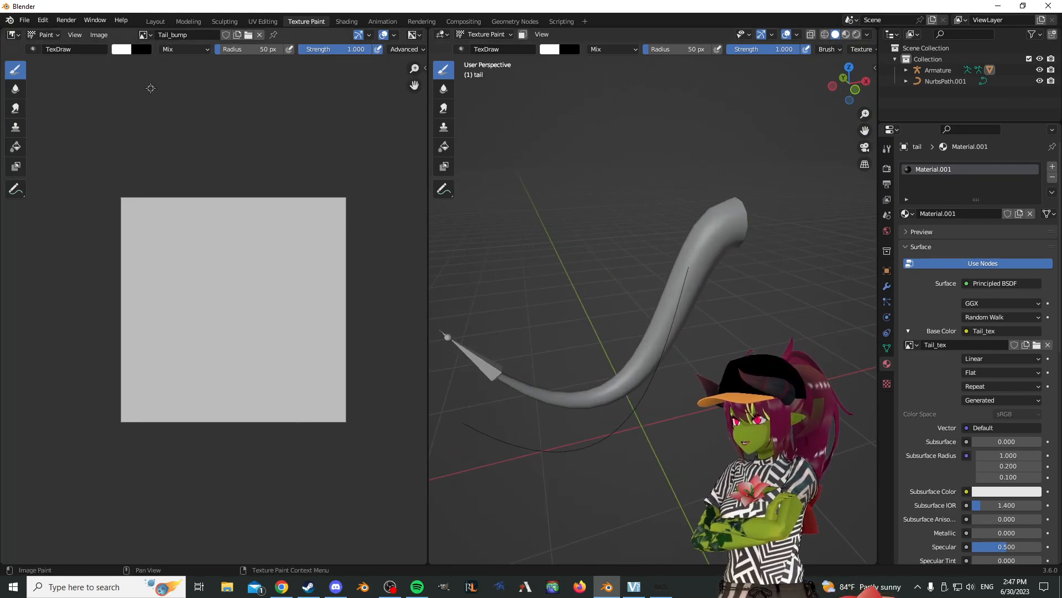
pyautogui.moveTo(691, 215); pyautogui.dragTo(631, 191, button='middle')
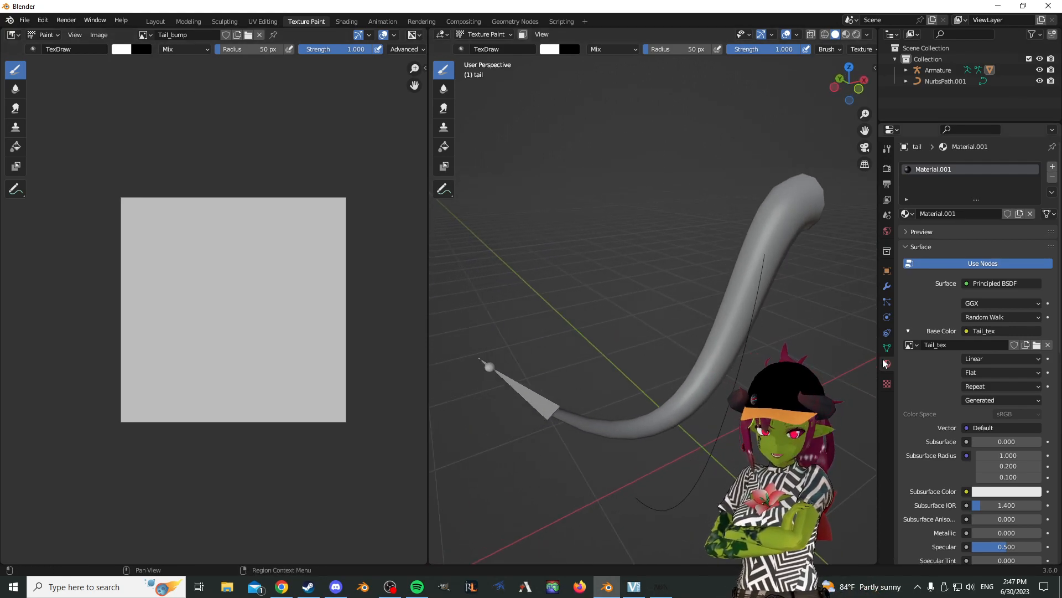
# - Open the render properties to check the render engine and show the tail in Material Preview shading
pyautogui.click(887, 169)
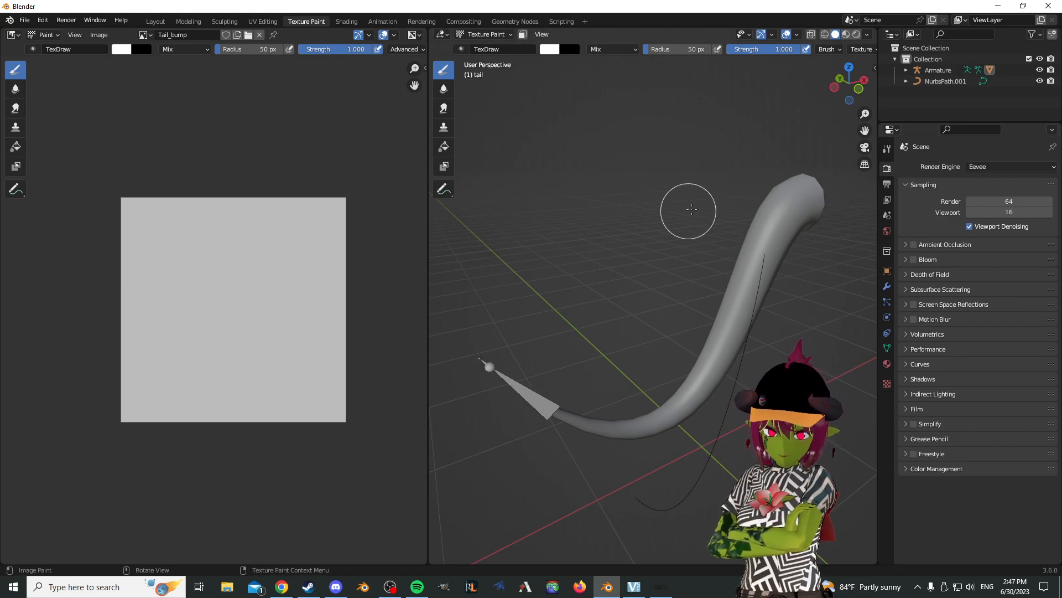
pyautogui.moveTo(685, 211); pyautogui.dragTo(719, 183, button='middle')
pyautogui.click(845, 34)
pyautogui.scroll(2, 713, 185)
pyautogui.keyDown('shift'); pyautogui.moveTo(754, 149); pyautogui.dragTo(710, 173, button='middle'); pyautogui.keyUp('shift')
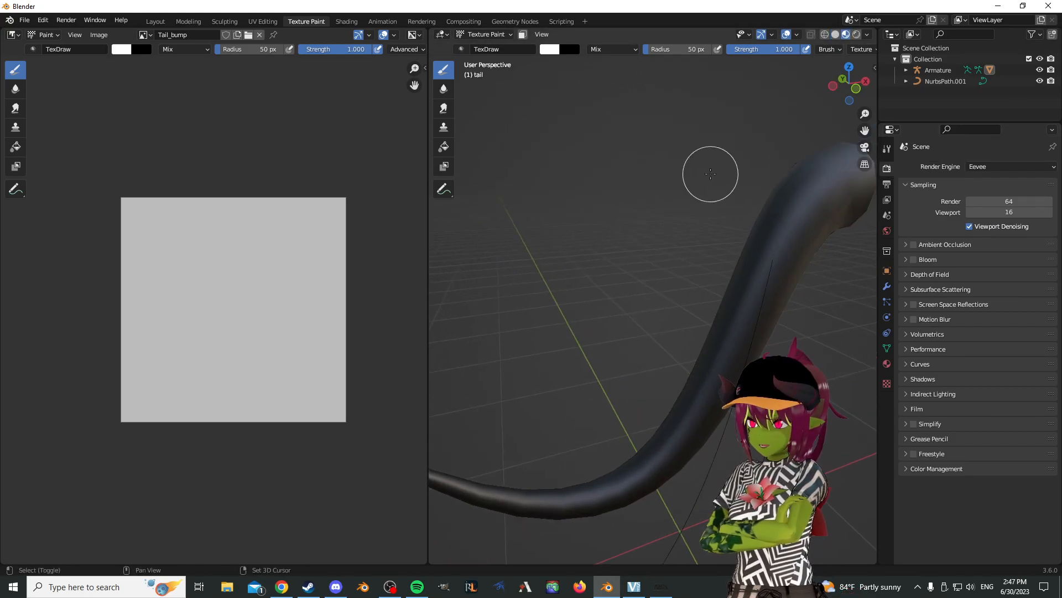
# - Try white brush strokes on the Tail_bump image and directly on the tail, undoing each one
pyautogui.moveTo(219, 281); pyautogui.dragTo(250, 300)
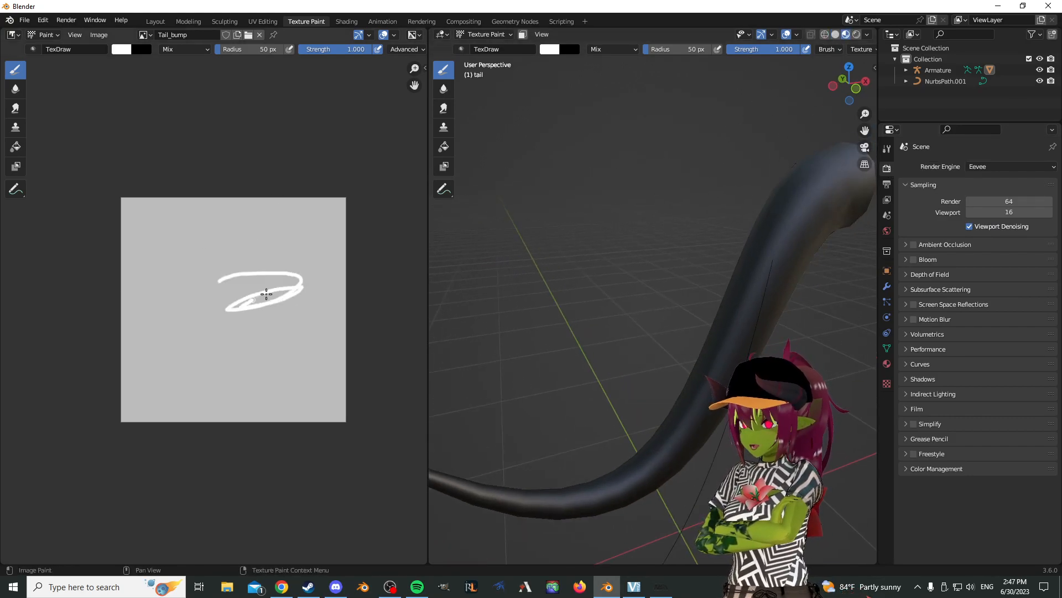
pyautogui.hotkey('ctrl', 'z')
pyautogui.moveTo(755, 247)
pyautogui.mouseDown()
pyautogui.moveTo(782, 237)
pyautogui.moveTo(754, 323)
pyautogui.moveTo(723, 314)
pyautogui.mouseUp()
pyautogui.moveTo(723, 314); pyautogui.dragTo(669, 296, button='middle')
pyautogui.hotkey('ctrl', 'z')
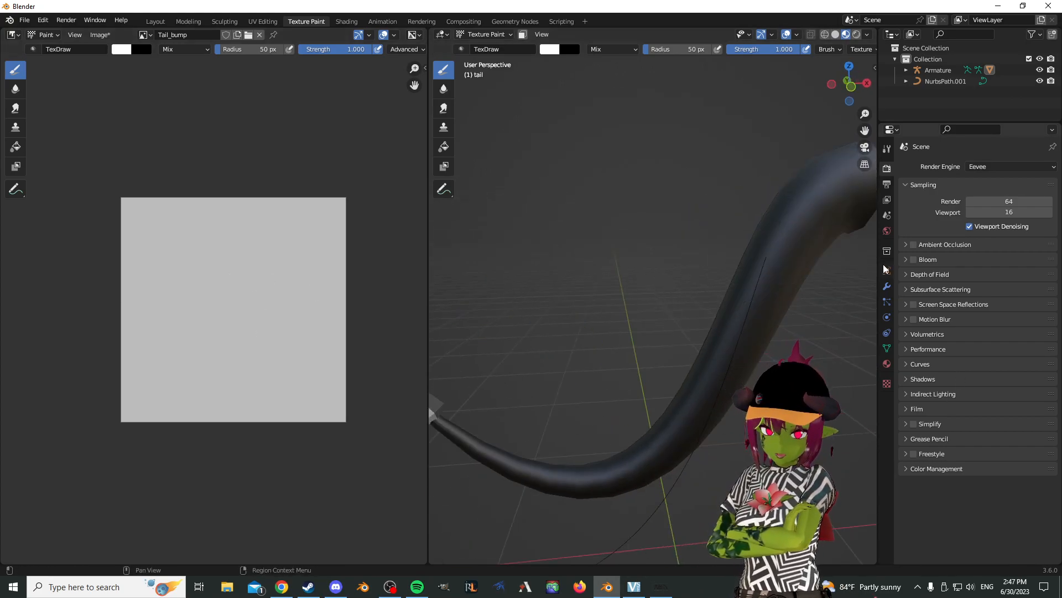
# - Open the TexDraw brush's Texture Mask settings and create a new texture for the mask
pyautogui.click(887, 149)
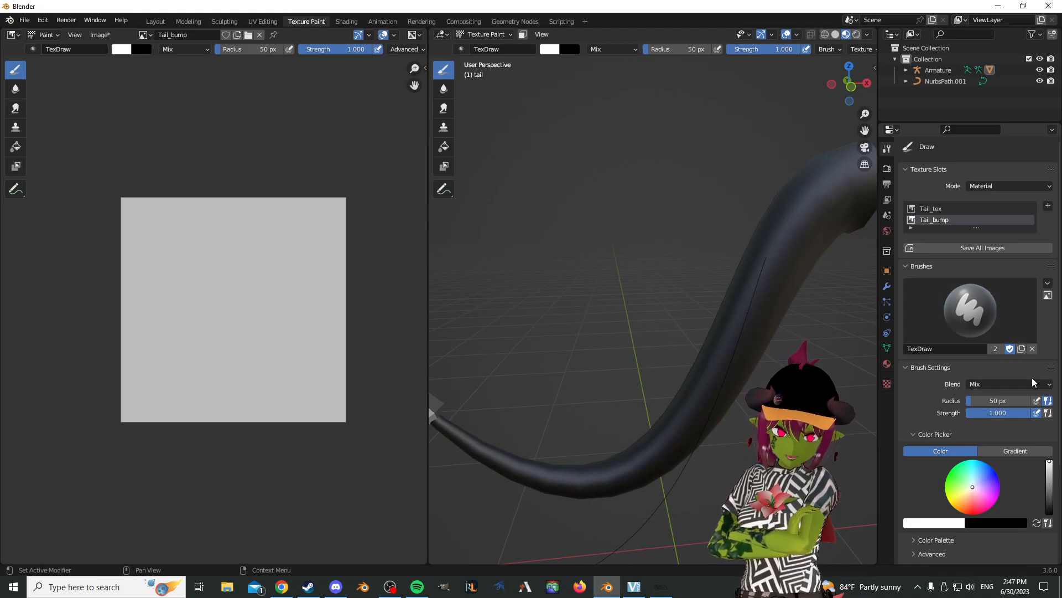
pyautogui.scroll(-4, 990, 397)
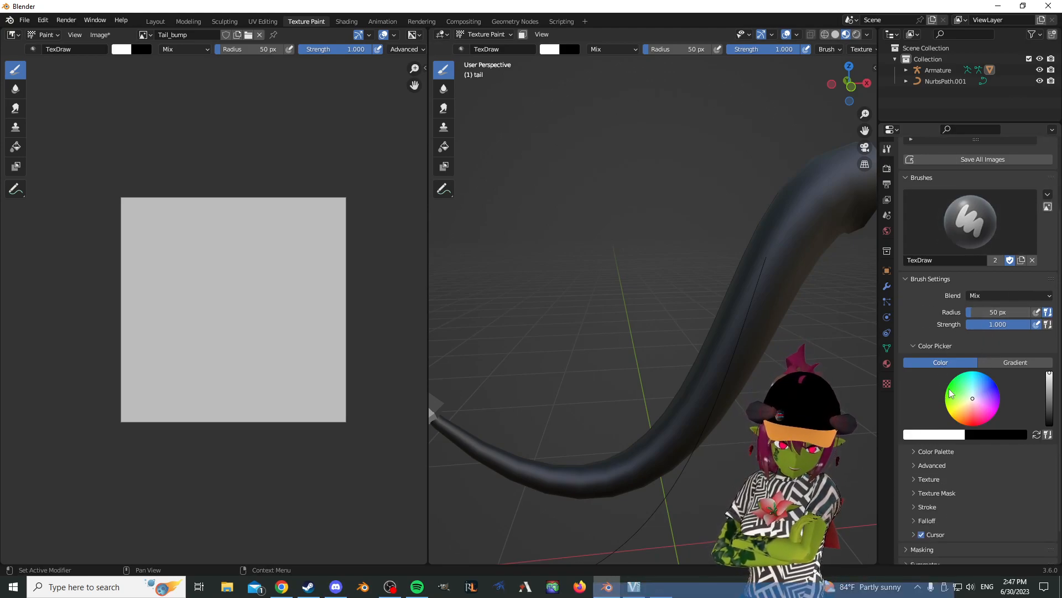
pyautogui.scroll(-2, 951, 497)
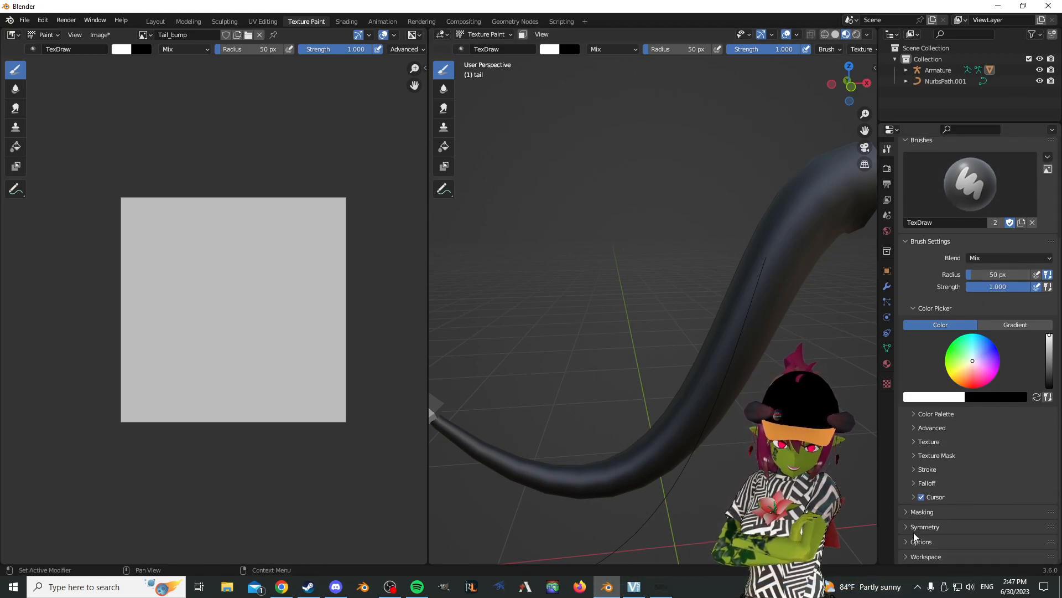
pyautogui.click(915, 511)
pyautogui.scroll(-2, 924, 504)
pyautogui.click(908, 484)
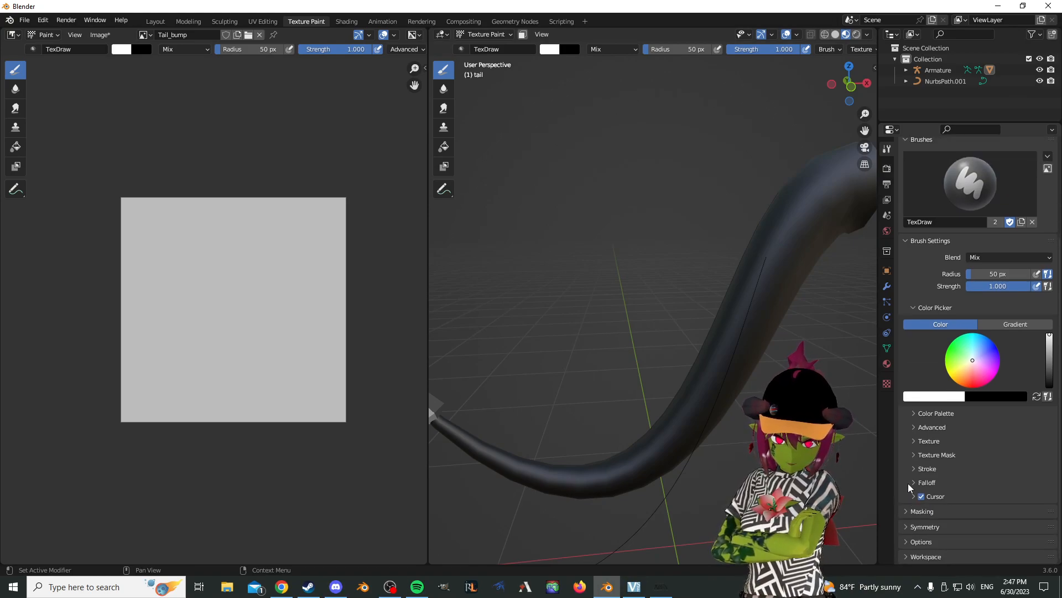
pyautogui.click(921, 454)
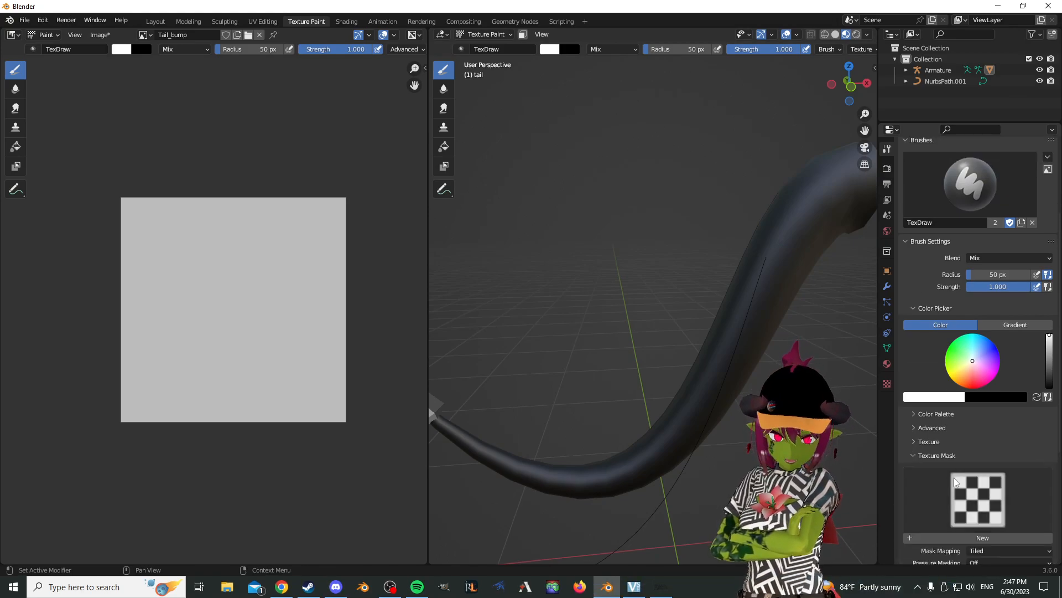
pyautogui.scroll(-3, 947, 477)
pyautogui.click(972, 470)
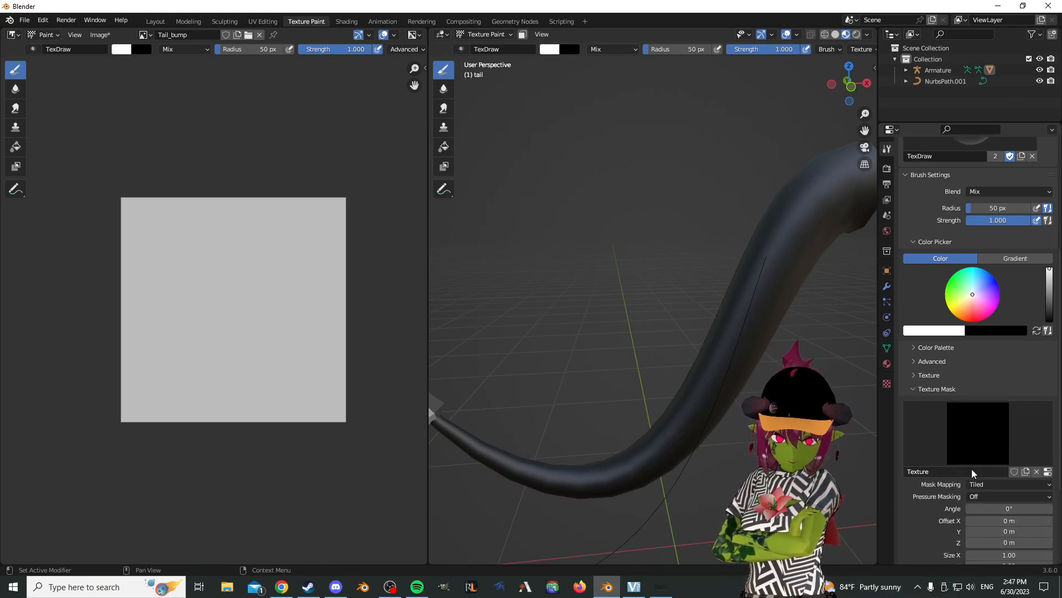
# - Set the brush mask texture's type to Wood and return to the brush settings
pyautogui.click(1048, 472)
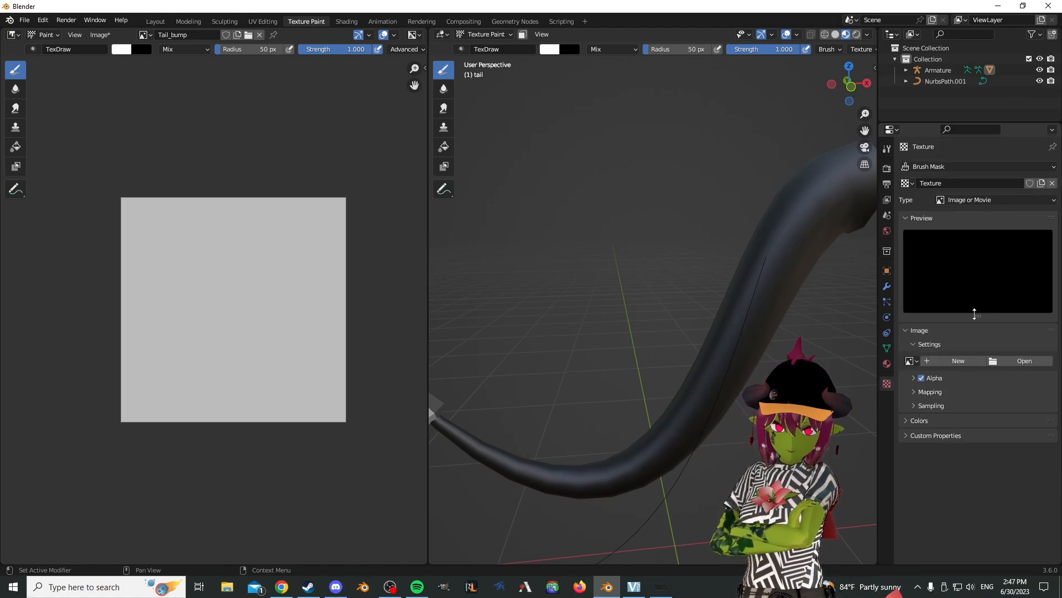
pyautogui.click(984, 200)
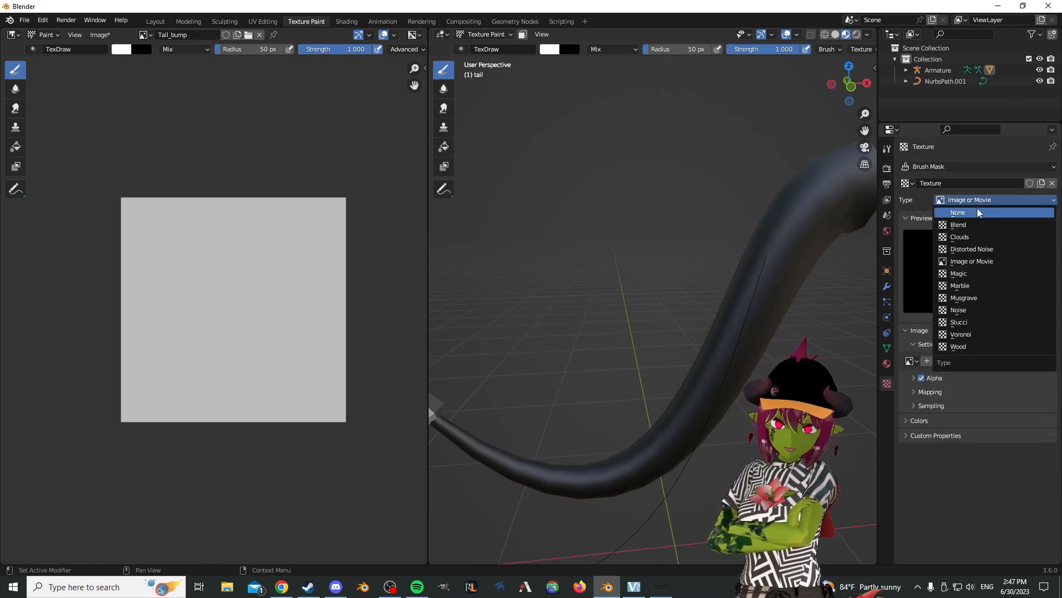
pyautogui.click(978, 346)
pyautogui.moveTo(775, 288); pyautogui.dragTo(722, 251, button='middle')
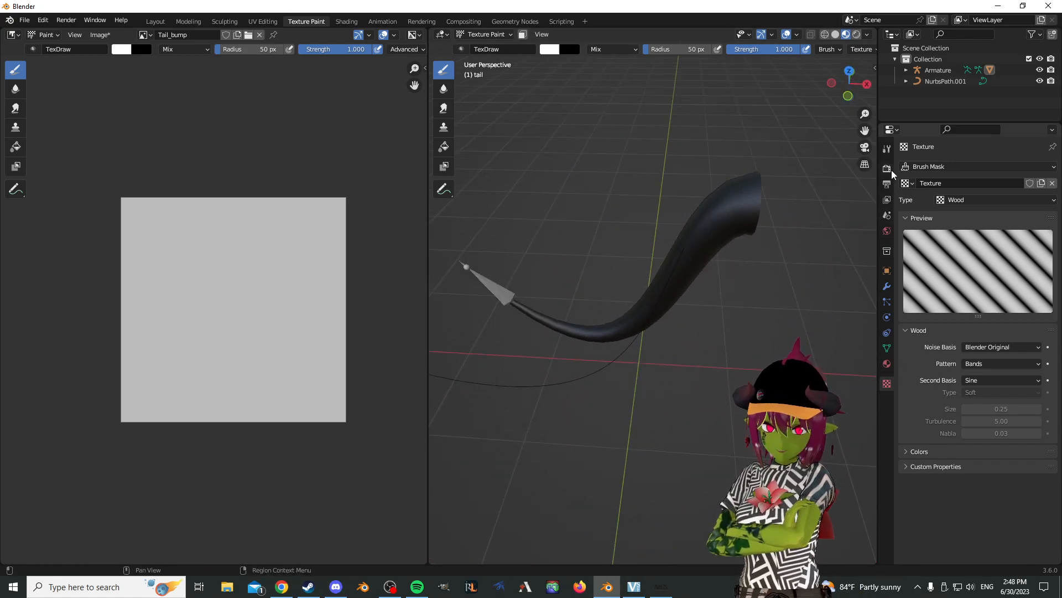
pyautogui.click(887, 149)
pyautogui.moveTo(764, 285); pyautogui.dragTo(773, 195, button='middle')
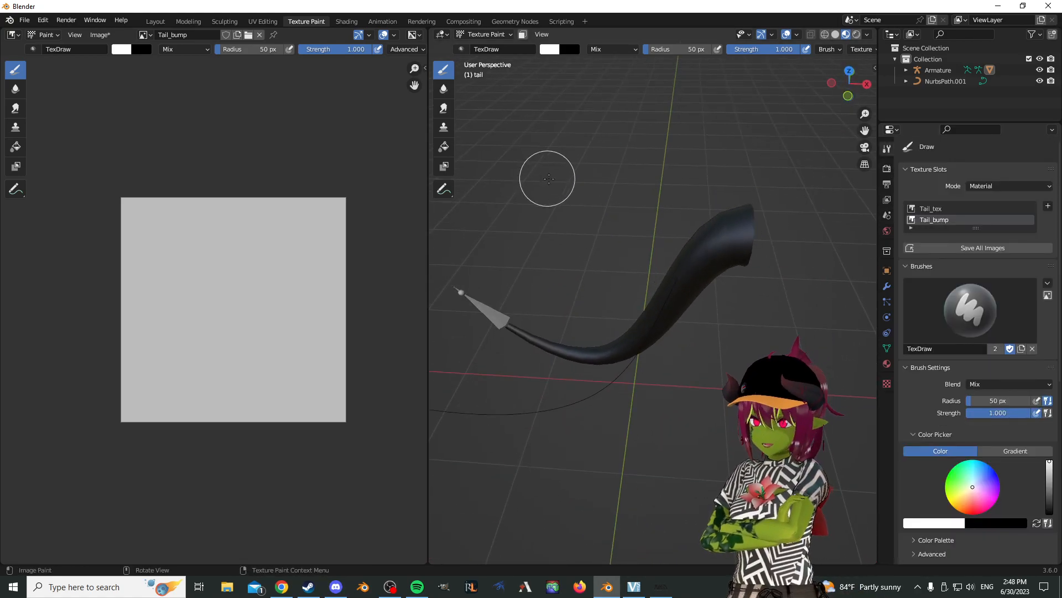
pyautogui.moveTo(547, 178); pyautogui.dragTo(641, 200, button='middle')
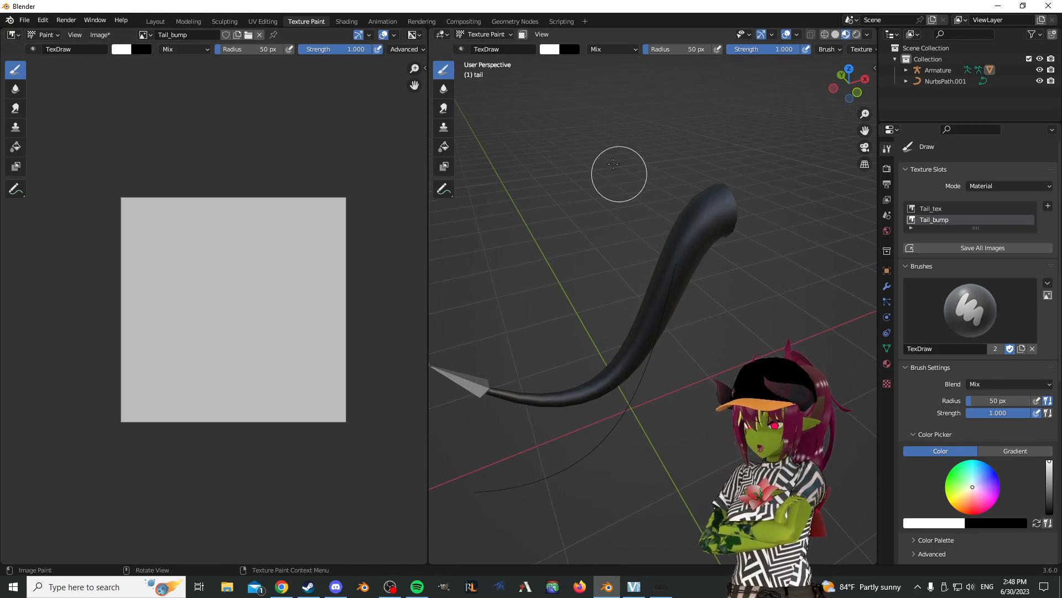
# - Show the tail mesh in the UV Editing workspace and switch the mesh selection mode to edges
pyautogui.click(263, 22)
pyautogui.moveTo(771, 227); pyautogui.dragTo(755, 161, button='middle')
pyautogui.scroll(6, 730, 332)
pyautogui.scroll(2, 738, 220)
pyautogui.moveTo(738, 220); pyautogui.dragTo(716, 148, button='middle')
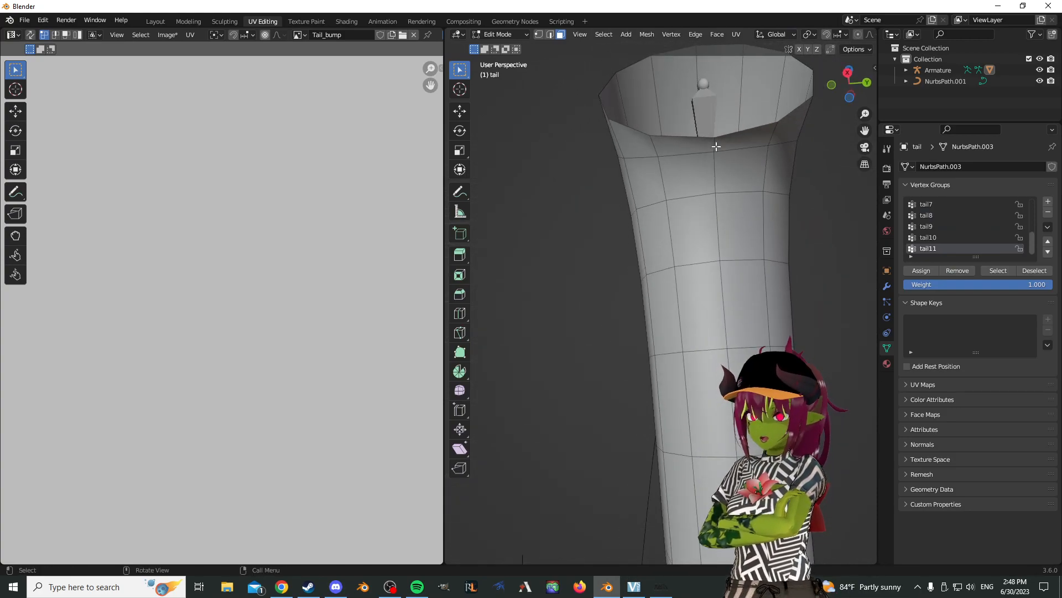
pyautogui.press('2')
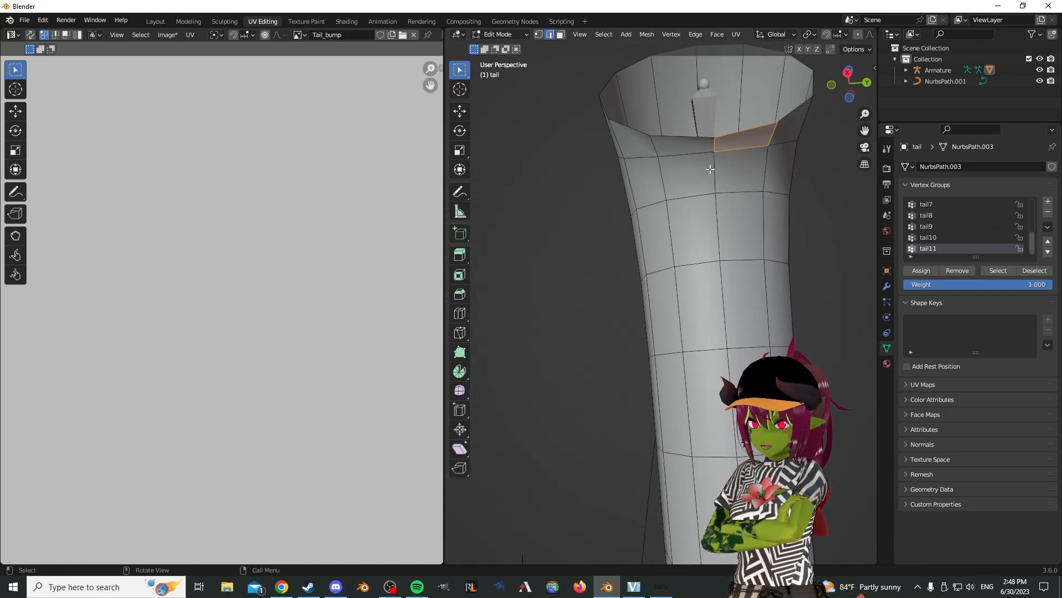
pyautogui.click(489, 37)
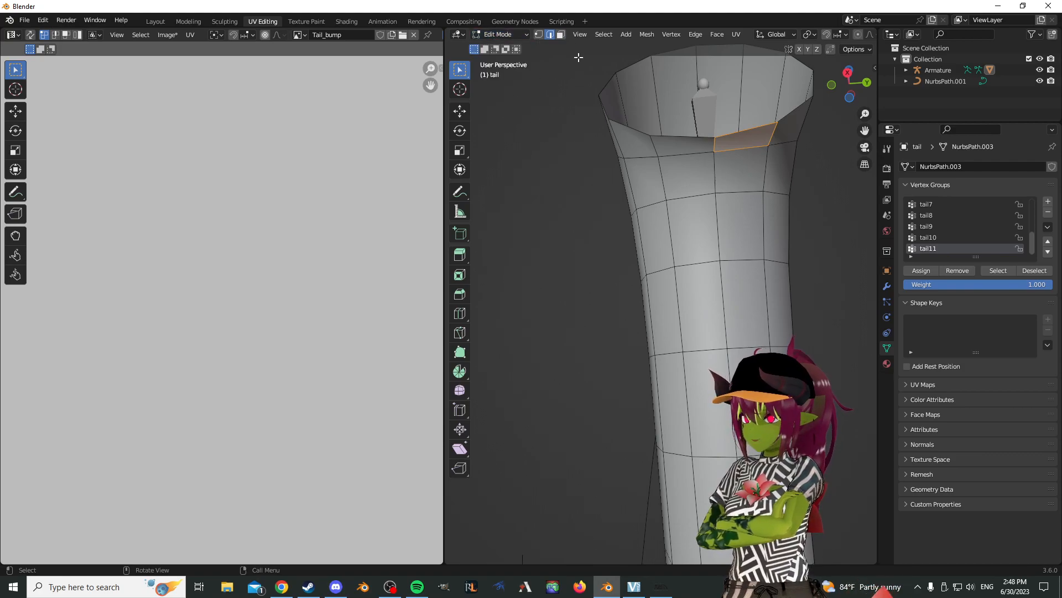
# - Hide the armature and mark a lengthwise edge loop running from the tail's base to its tip as a seam
pyautogui.click(714, 173)
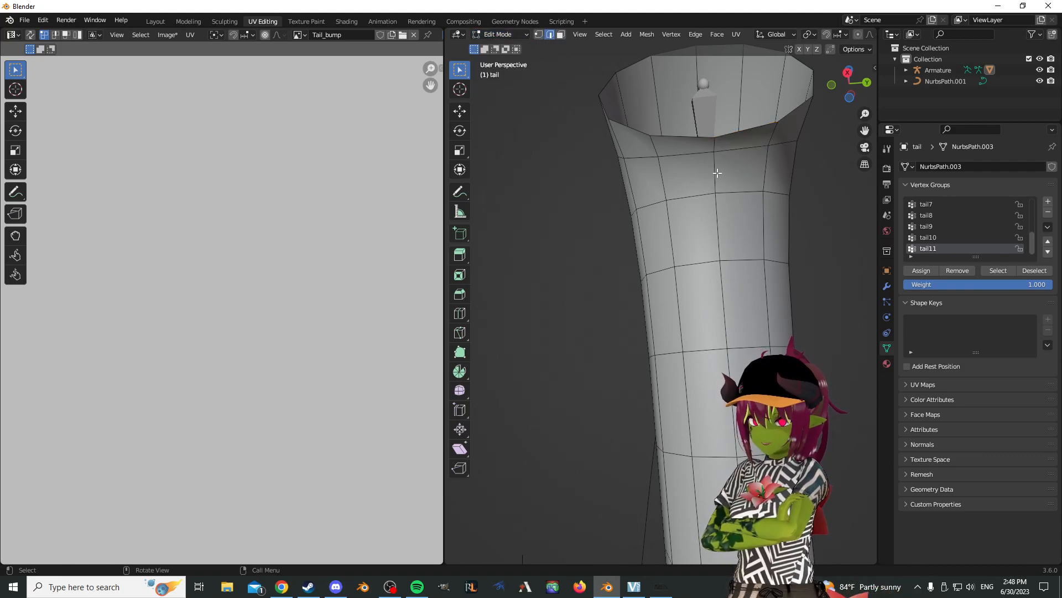
pyautogui.moveTo(714, 174); pyautogui.dragTo(759, 223, button='middle')
pyautogui.scroll(-6, 759, 223)
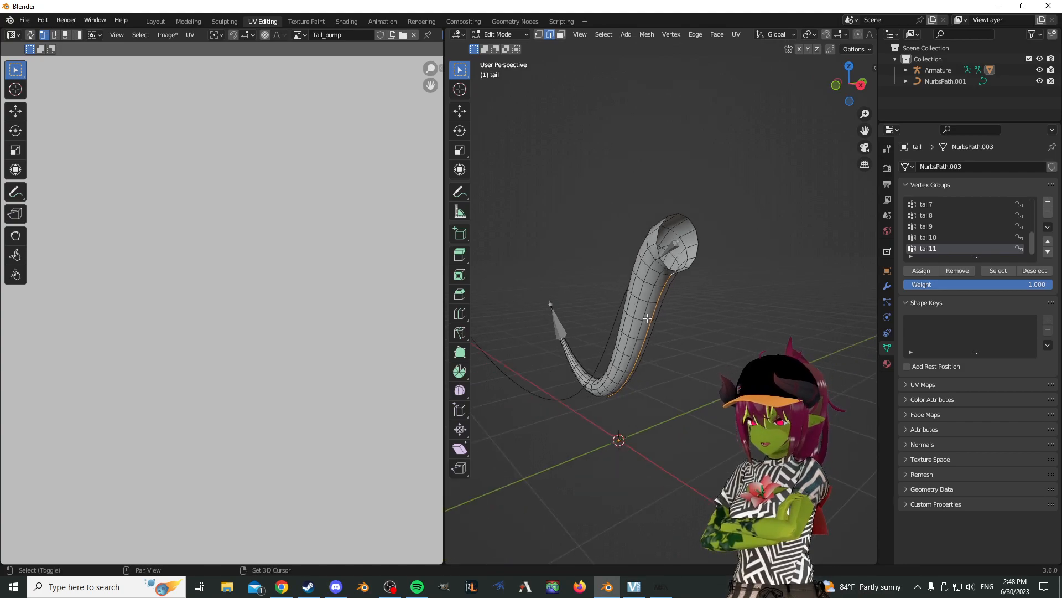
pyautogui.keyDown('shift'); pyautogui.moveTo(498, 302); pyautogui.dragTo(664, 260, button='middle'); pyautogui.keyUp('shift')
pyautogui.keyDown('shift'); pyautogui.moveTo(391, 260); pyautogui.dragTo(398, 259, button='middle'); pyautogui.keyUp('shift')
pyautogui.moveTo(640, 303); pyautogui.dragTo(685, 268, button='middle')
pyautogui.scroll(8, 721, 227)
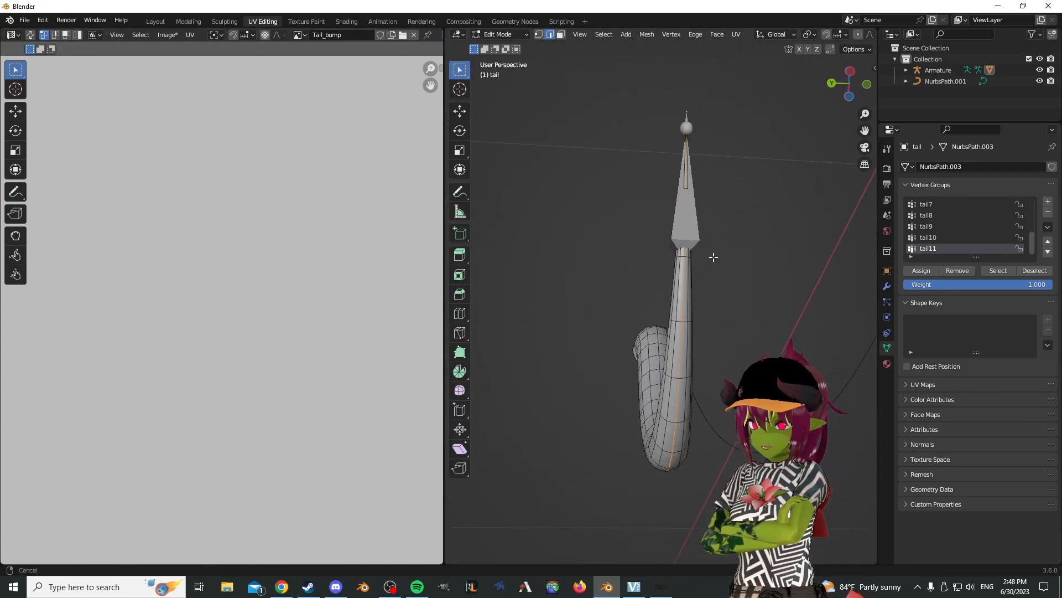
pyautogui.moveTo(666, 231); pyautogui.dragTo(771, 276, button='middle')
pyautogui.click(1040, 70)
pyautogui.moveTo(636, 248); pyautogui.dragTo(695, 314, button='middle')
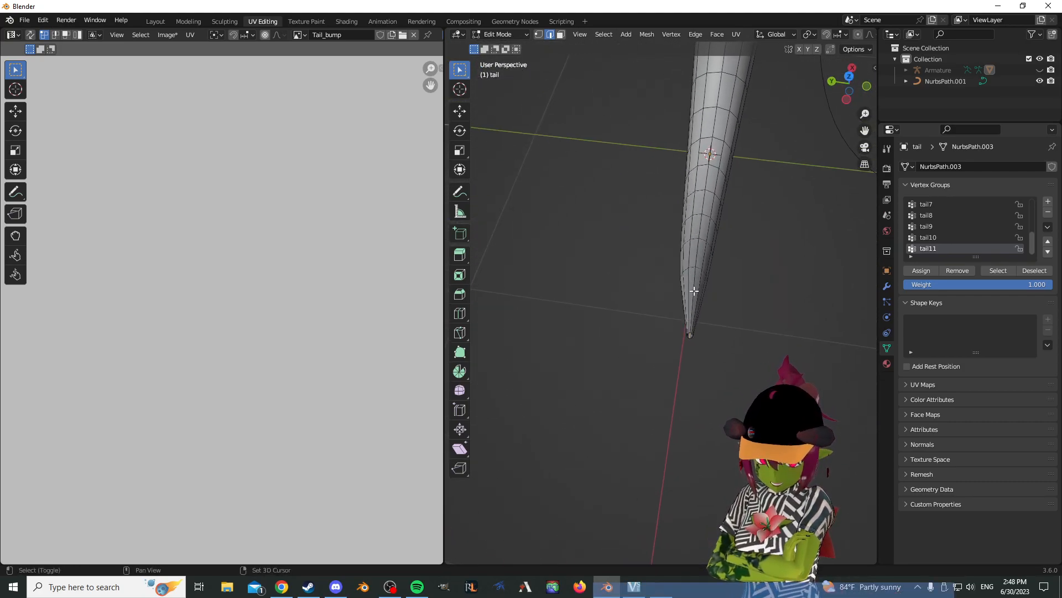
pyautogui.moveTo(685, 284); pyautogui.dragTo(596, 293, button='middle')
pyautogui.rightClick(653, 433)
pyautogui.click(614, 437)
# - Try unwrapping the whole tail mesh, examine the tip in the UV layout, and undo the unwrap
pyautogui.press('a')
pyautogui.press('u')
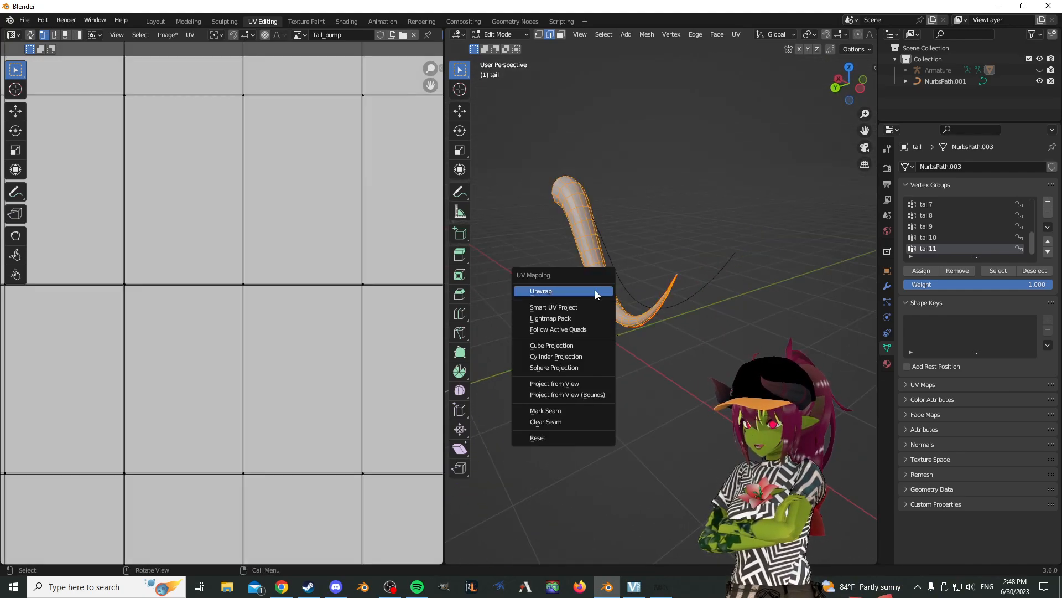
pyautogui.click(596, 293)
pyautogui.scroll(4, 697, 431)
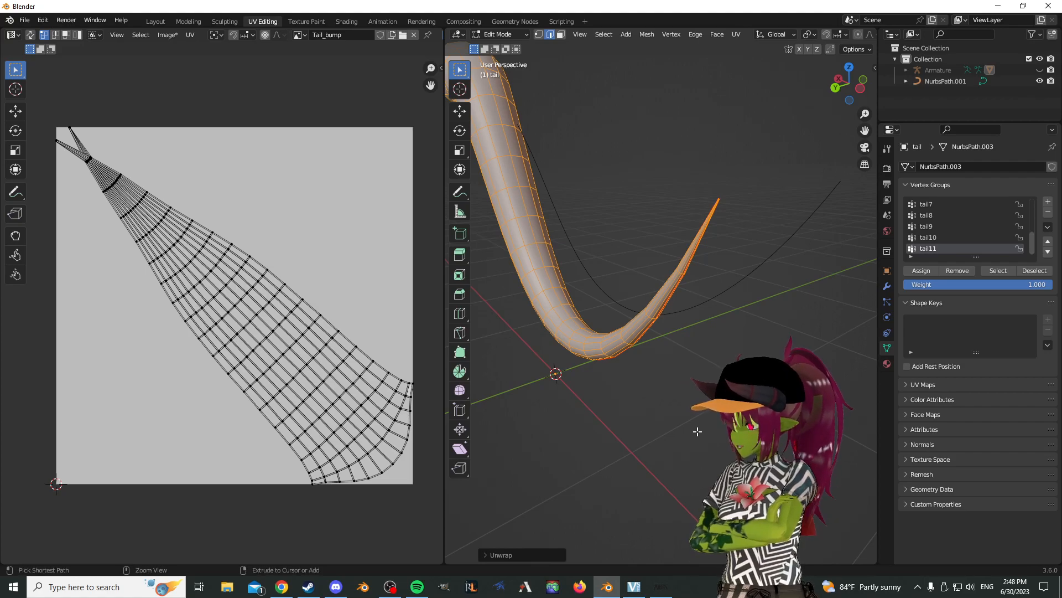
pyautogui.hotkey('ctrl', 'z')
pyautogui.hotkey('ctrl', 'z')
# - Mark the lengthwise edge loop near the tail's tip as a seam, unwrap the whole mesh, and check its UV layout
pyautogui.moveTo(697, 431); pyautogui.dragTo(702, 363, button='middle')
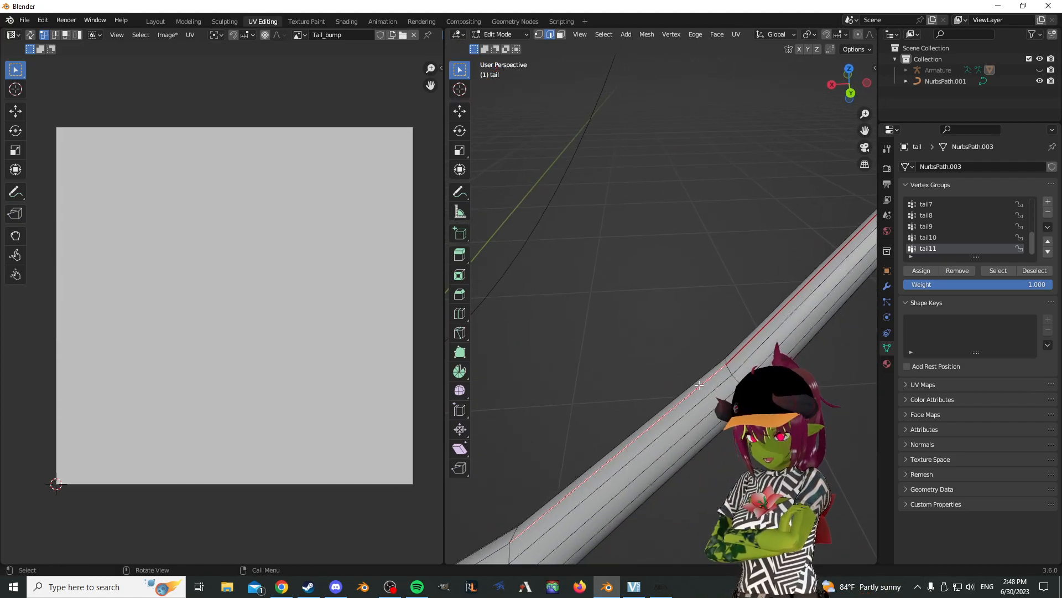
pyautogui.keyDown('alt'); pyautogui.click(745, 348); pyautogui.keyUp('alt')
pyautogui.rightClick(696, 360)
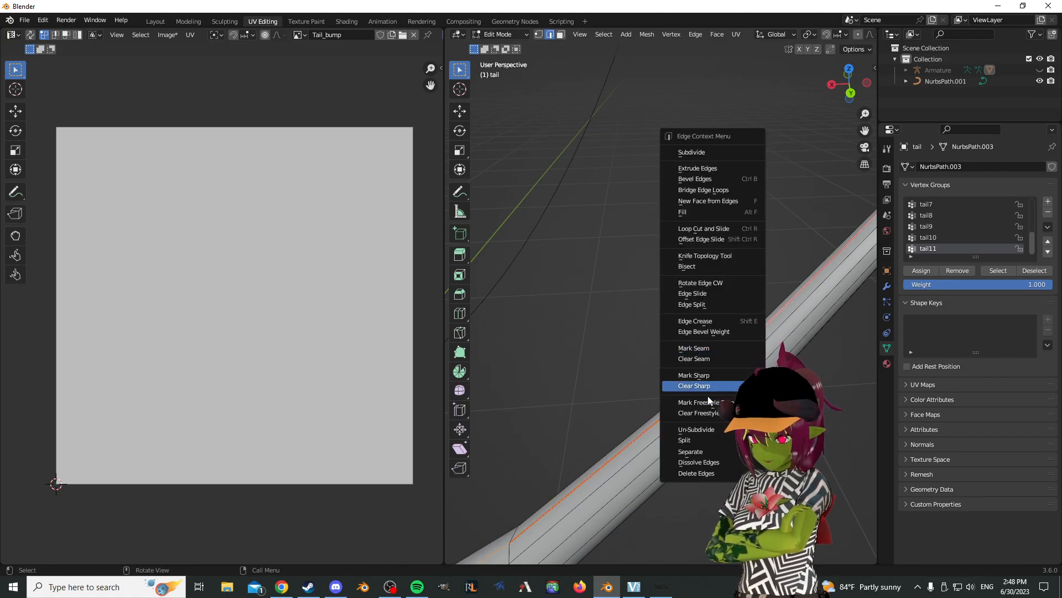
pyautogui.click(698, 355)
pyautogui.scroll(-7, 698, 356)
pyautogui.press('a')
pyautogui.press('u')
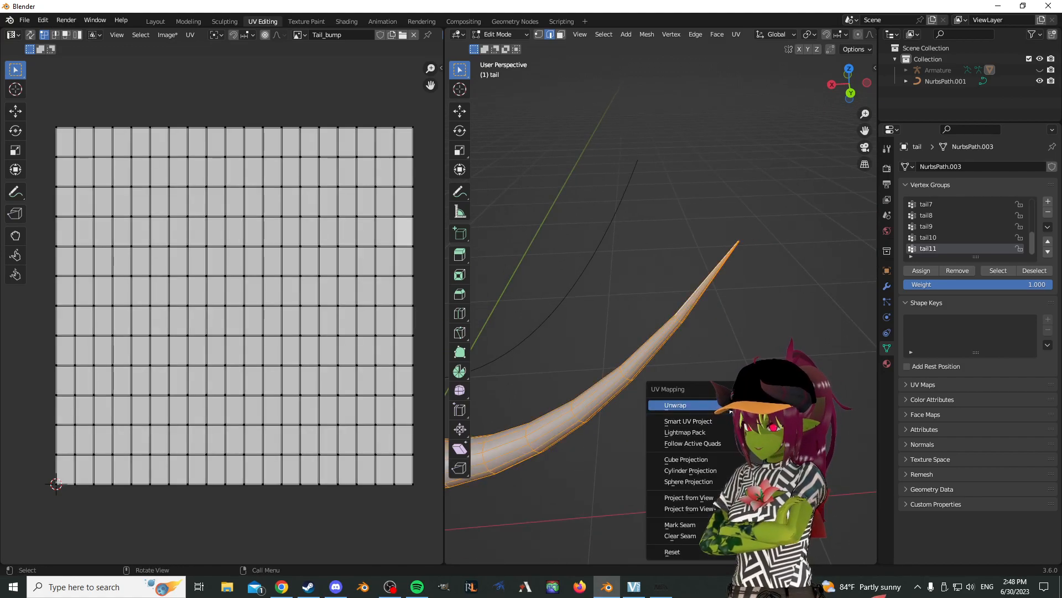
pyautogui.click(690, 405)
pyautogui.scroll(6, 331, 285)
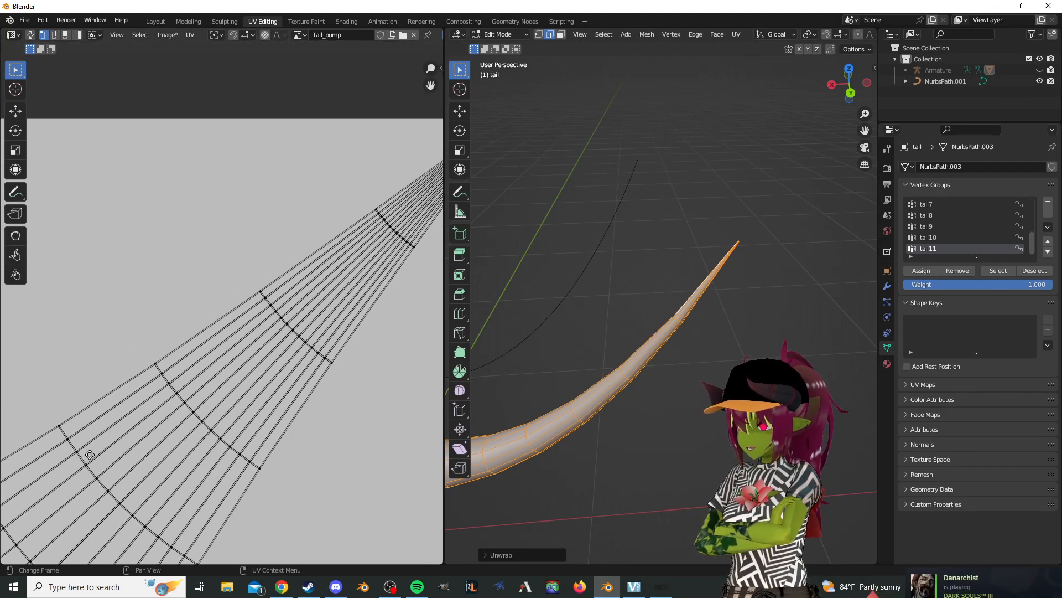
pyautogui.scroll(-4, 329, 295)
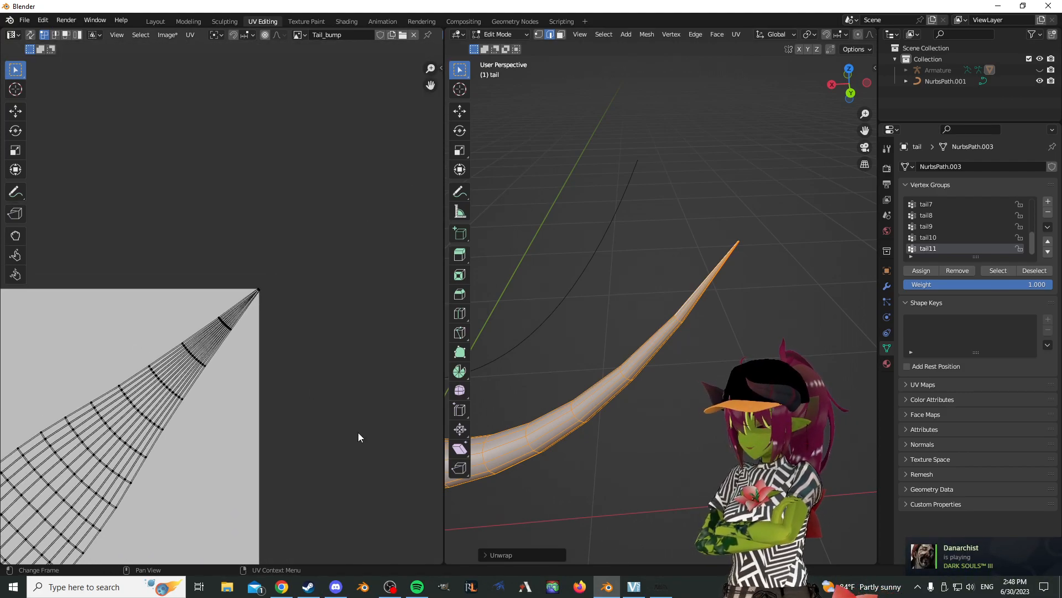
pyautogui.scroll(4, 427, 232)
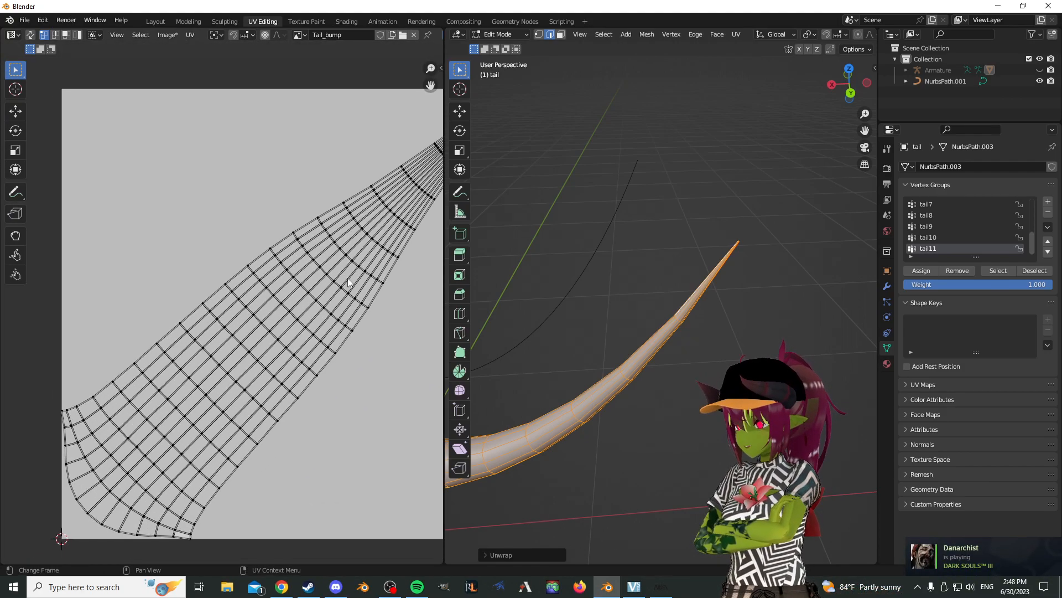
# - Apply the seam edit to the selected edges above the tail's bend and unwrap the whole mesh again
pyautogui.scroll(5, 746, 338)
pyautogui.moveTo(747, 329); pyautogui.dragTo(740, 379, button='middle')
pyautogui.keyDown('alt'); pyautogui.click(738, 344); pyautogui.keyUp('alt')
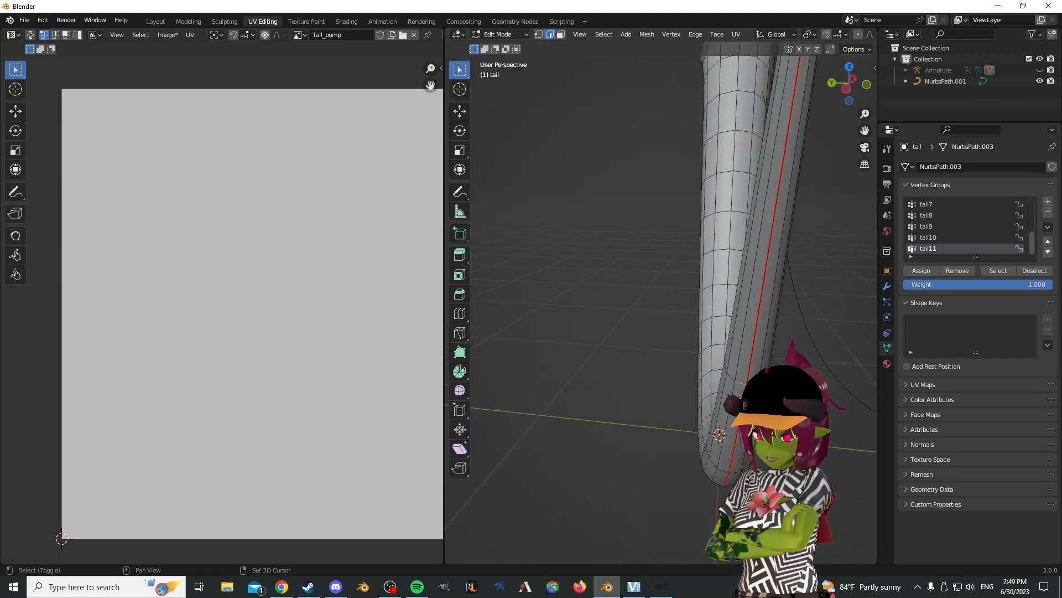
pyautogui.rightClick(740, 379)
pyautogui.click(726, 375)
pyautogui.press('a')
pyautogui.press('u')
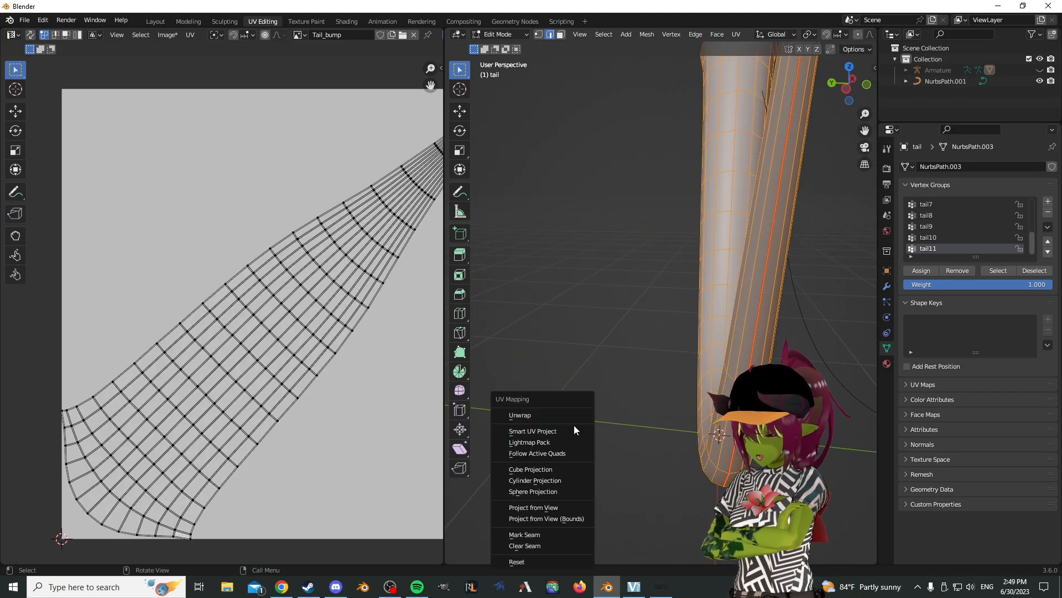
pyautogui.click(570, 415)
pyautogui.scroll(-2, 358, 393)
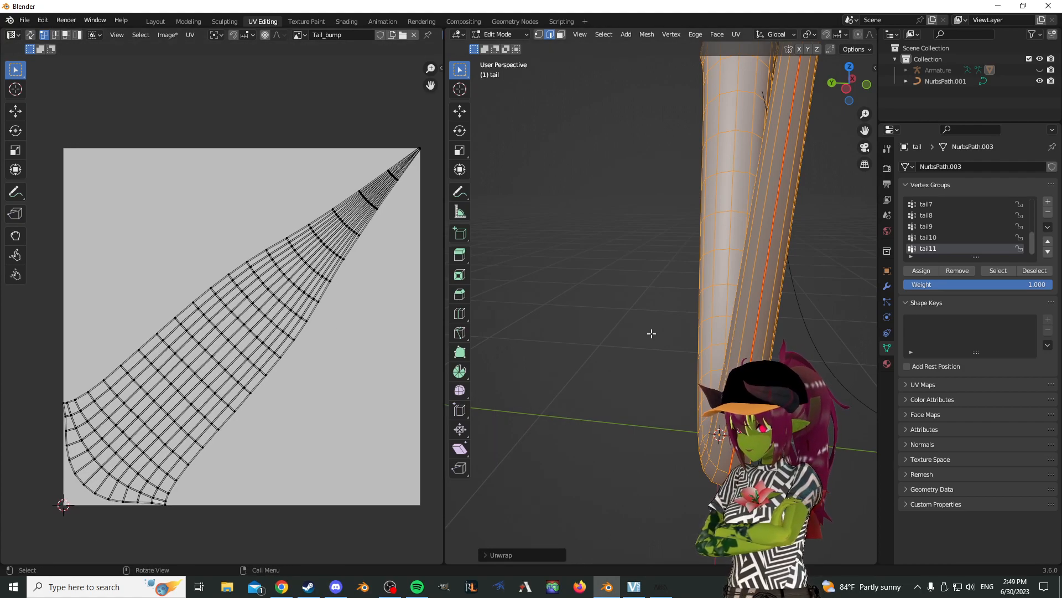
pyautogui.click(617, 402)
pyautogui.moveTo(667, 400)
pyautogui.mouseDown(button='middle')
pyautogui.moveTo(695, 380)
pyautogui.moveTo(683, 393)
pyautogui.mouseUp(button='middle')
pyautogui.hotkey('ctrl', 'z')
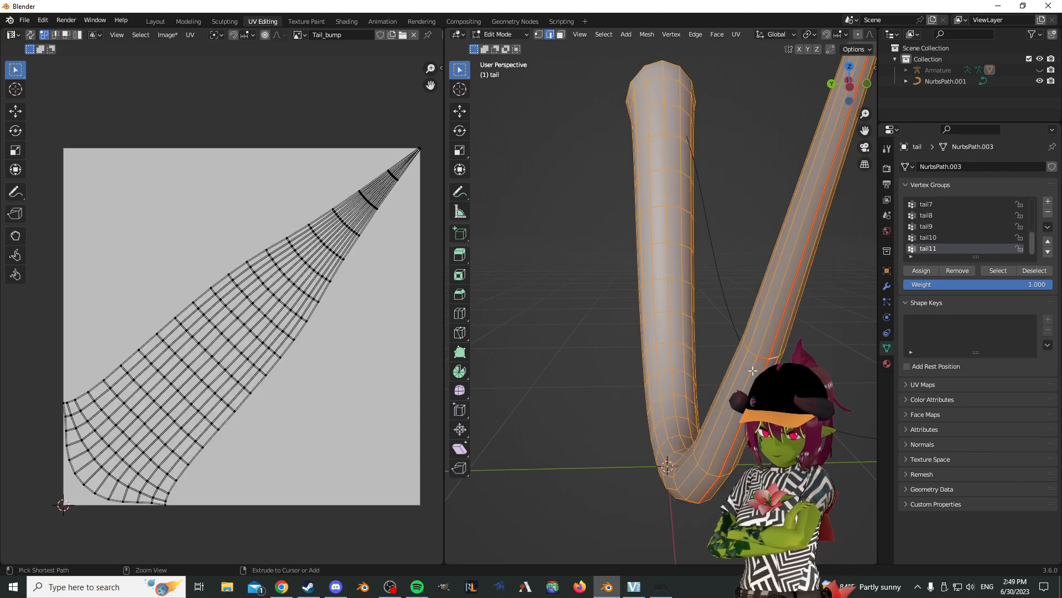
pyautogui.click(546, 448)
pyautogui.moveTo(553, 427); pyautogui.dragTo(489, 385, button='middle')
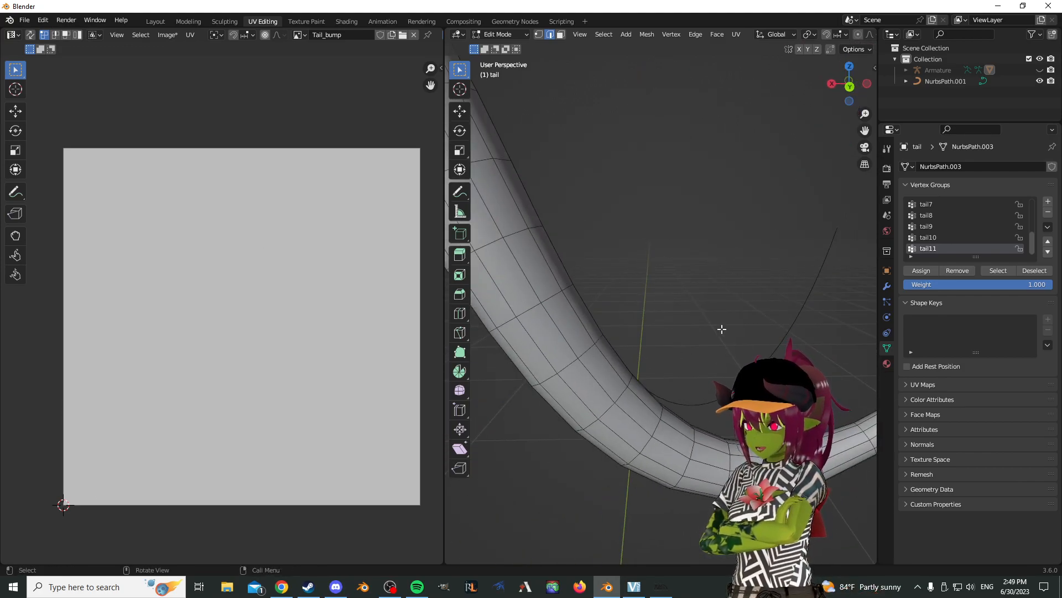
# - Select the entire mesh and all of its UVs, and scale the UV island down slightly to leave a margin inside the image
pyautogui.scroll(-4, 723, 330)
pyautogui.press('a')
pyautogui.press('a')
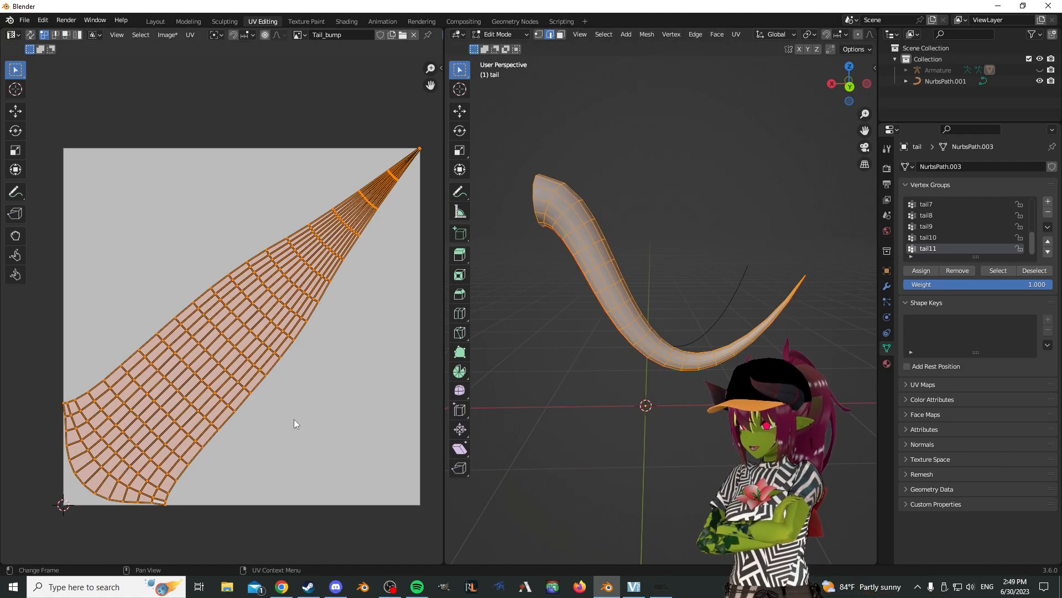
pyautogui.press('s')
pyautogui.rightClick(325, 436)
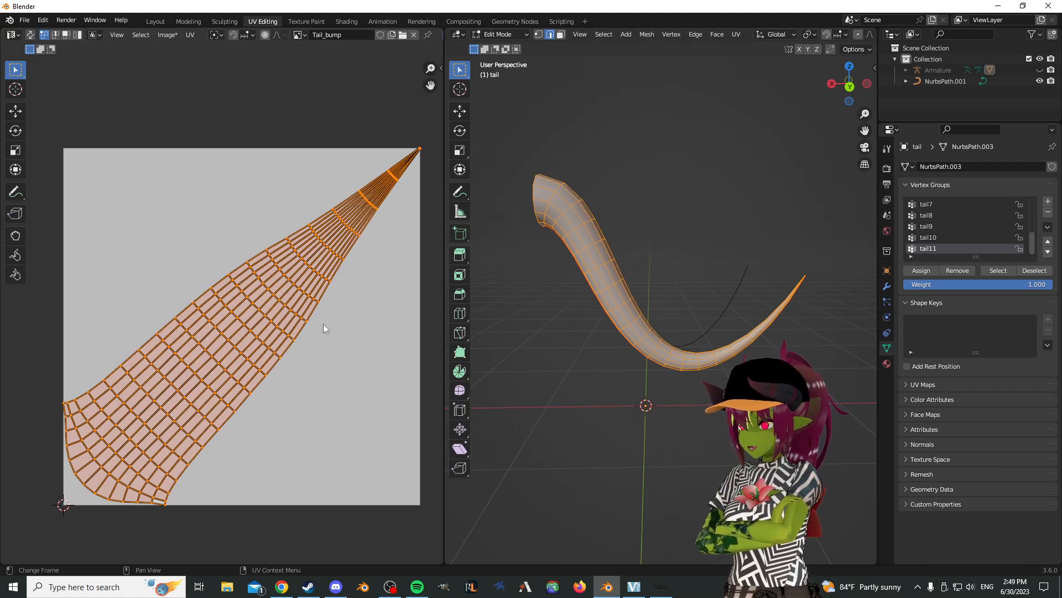
pyautogui.press('s')
pyautogui.click(359, 420)
pyautogui.click(351, 403)
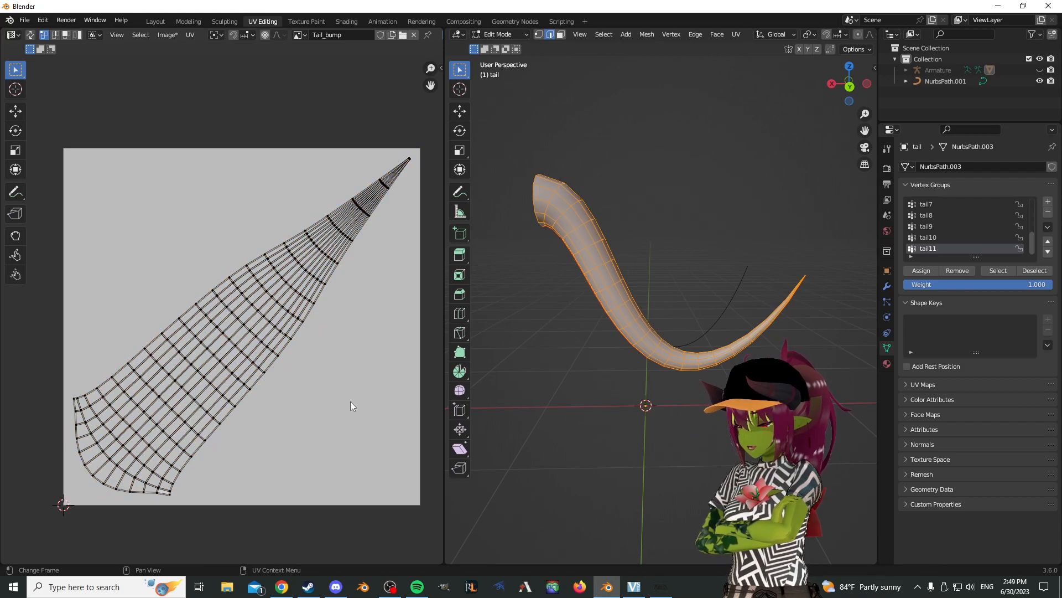
pyautogui.moveTo(312, 271); pyautogui.dragTo(230, 379, button='middle')
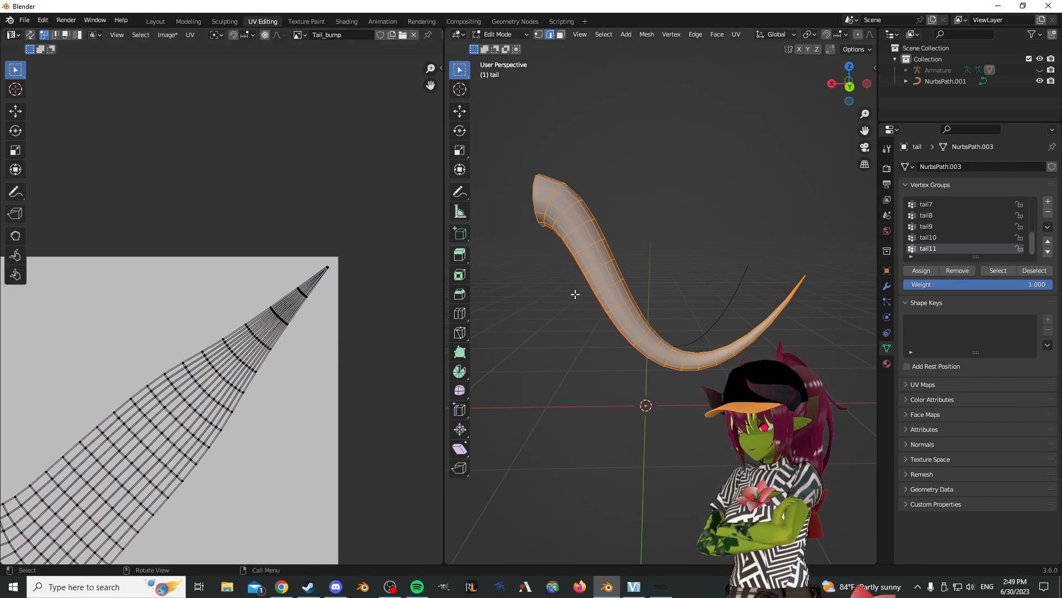
# - Switch to the Texture Paint workspace, set the brush radius to 347 px, and paint white masked stripes over the tail's UV island in Tail_bump
pyautogui.click(314, 22)
pyautogui.scroll(5, 662, 240)
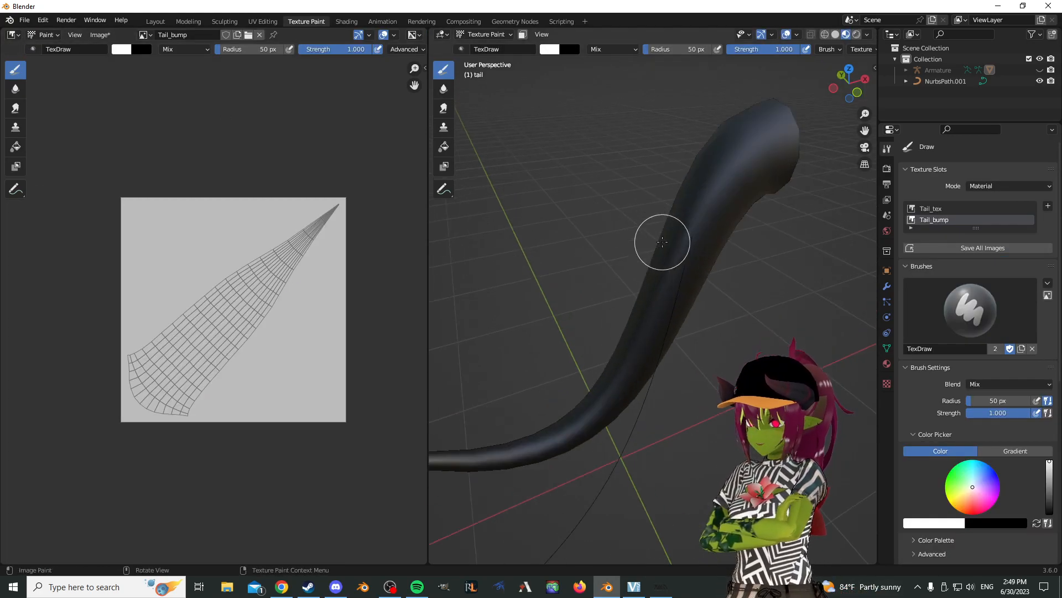
pyautogui.moveTo(651, 239); pyautogui.dragTo(687, 266, button='middle')
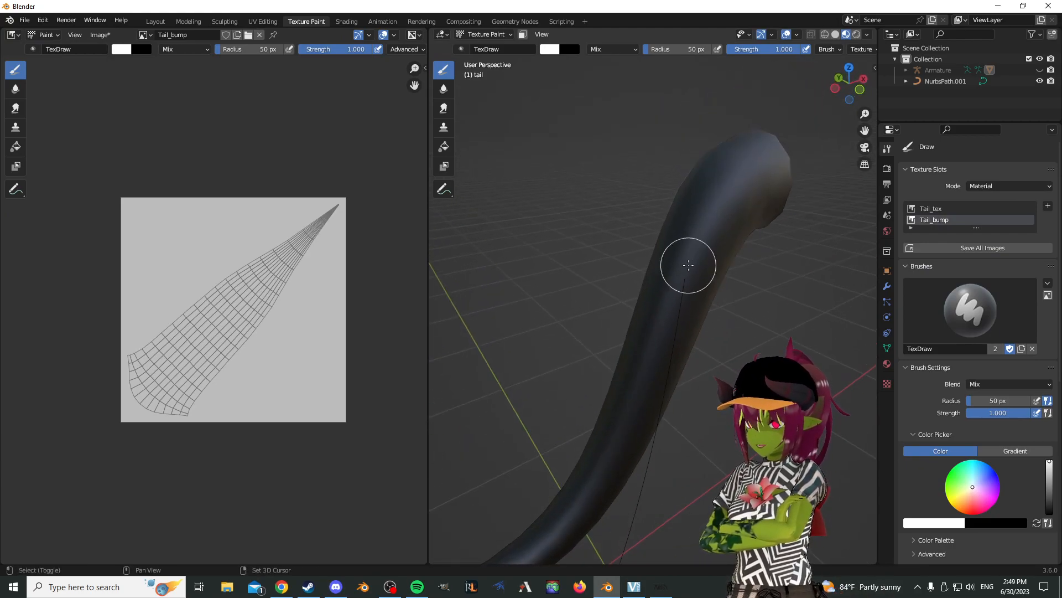
pyautogui.moveTo(798, 278); pyautogui.dragTo(568, 271, button='middle')
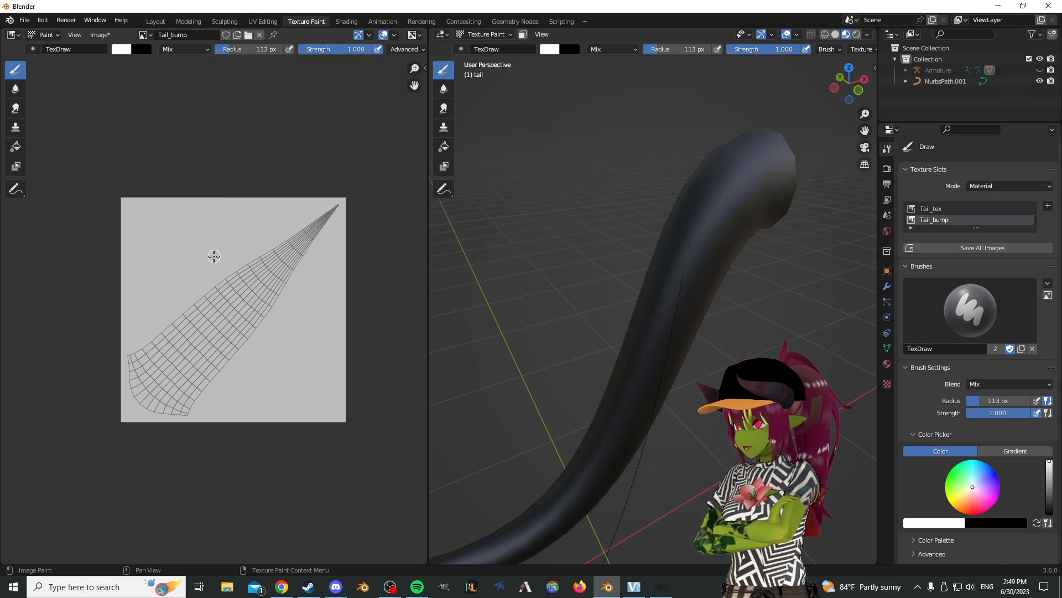
pyautogui.moveTo(170, 407); pyautogui.dragTo(324, 213)
pyautogui.moveTo(224, 284)
pyautogui.mouseDown()
pyautogui.moveTo(166, 332)
pyautogui.moveTo(128, 424)
pyautogui.mouseUp()
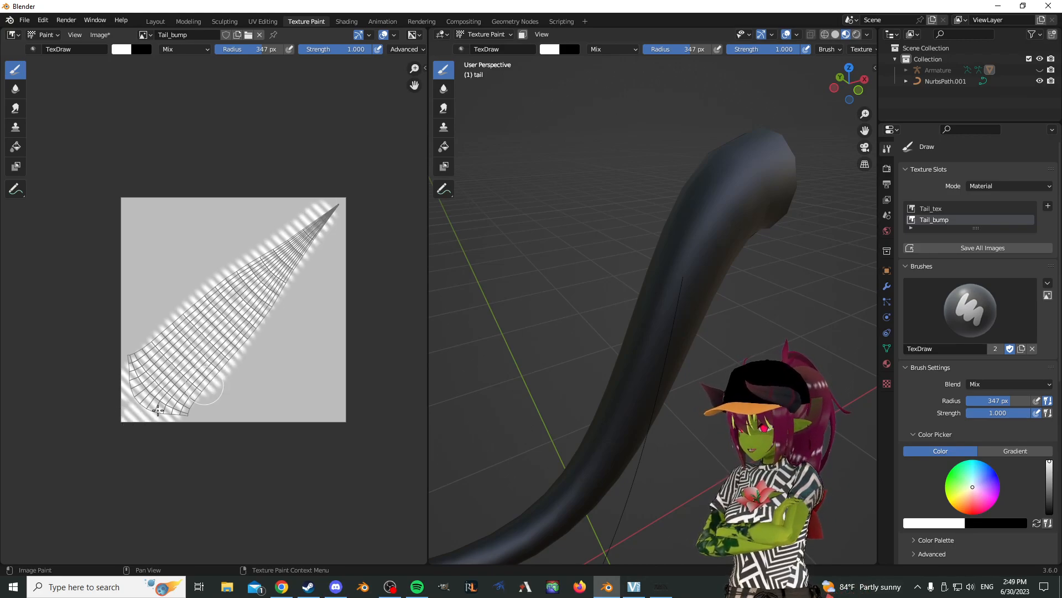
pyautogui.moveTo(340, 207); pyautogui.dragTo(341, 207)
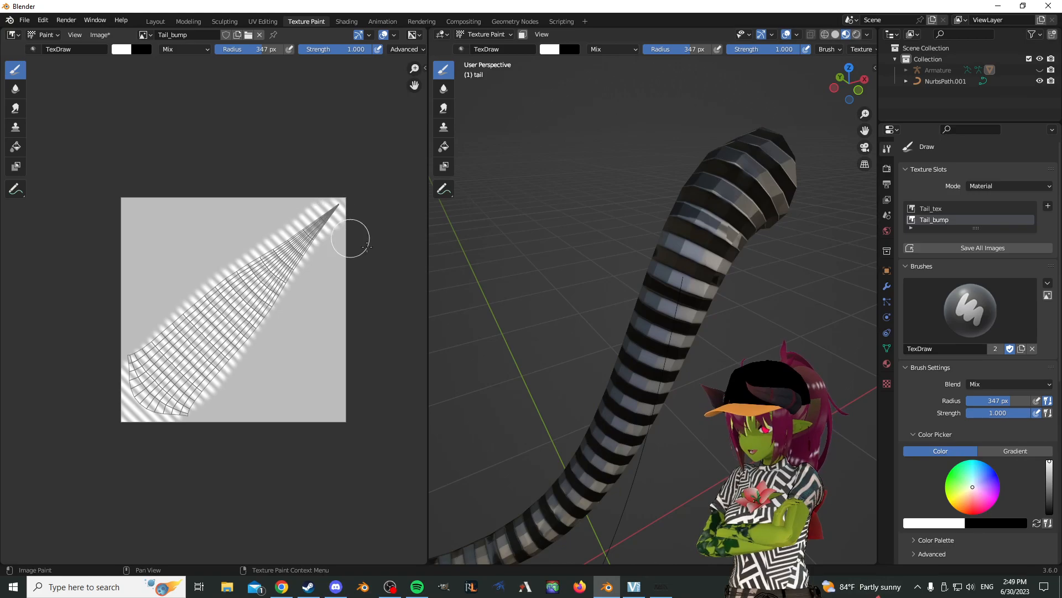
# - Set the brush's texture mask angle to 90° and paint crossing stripes over the tail's UV island in Tail_bump
pyautogui.scroll(-3, 634, 304)
pyautogui.moveTo(634, 305)
pyautogui.mouseDown(button='middle')
pyautogui.moveTo(711, 265)
pyautogui.moveTo(765, 256)
pyautogui.moveTo(664, 308)
pyautogui.moveTo(709, 252)
pyautogui.moveTo(792, 332)
pyautogui.mouseUp(button='middle')
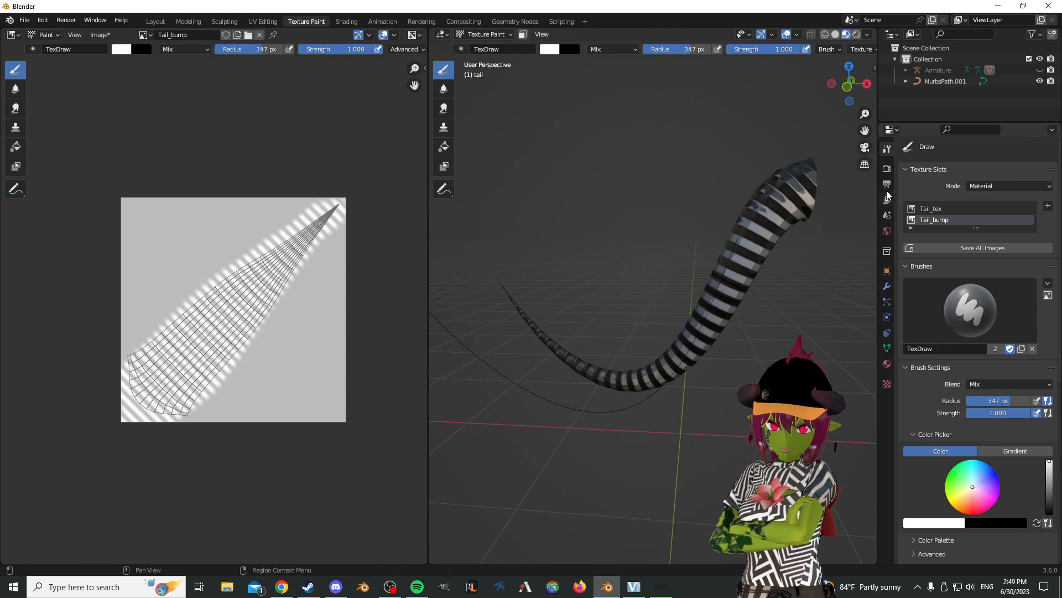
pyautogui.scroll(-10, 1005, 327)
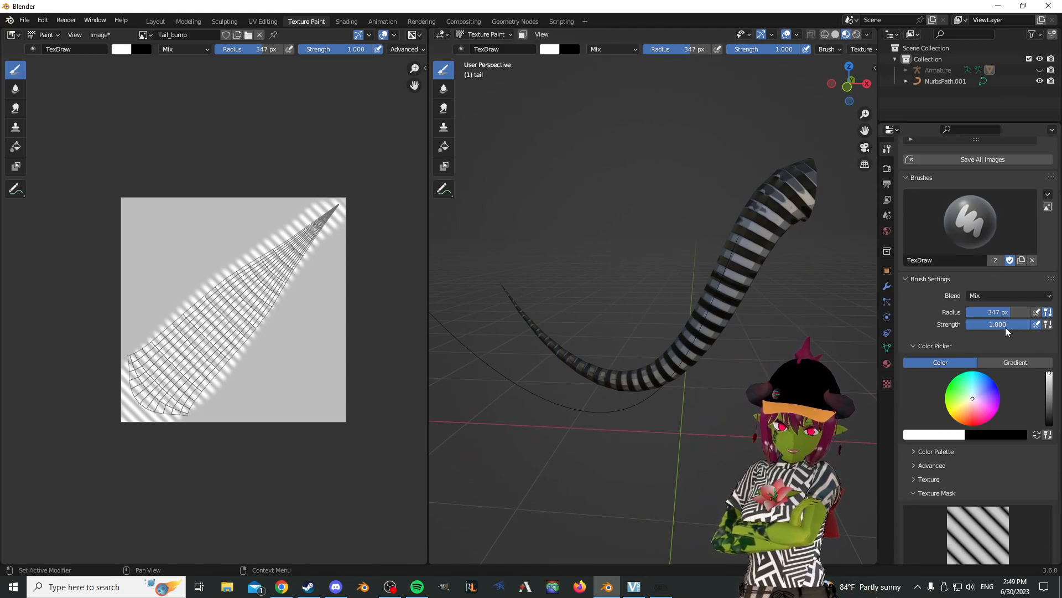
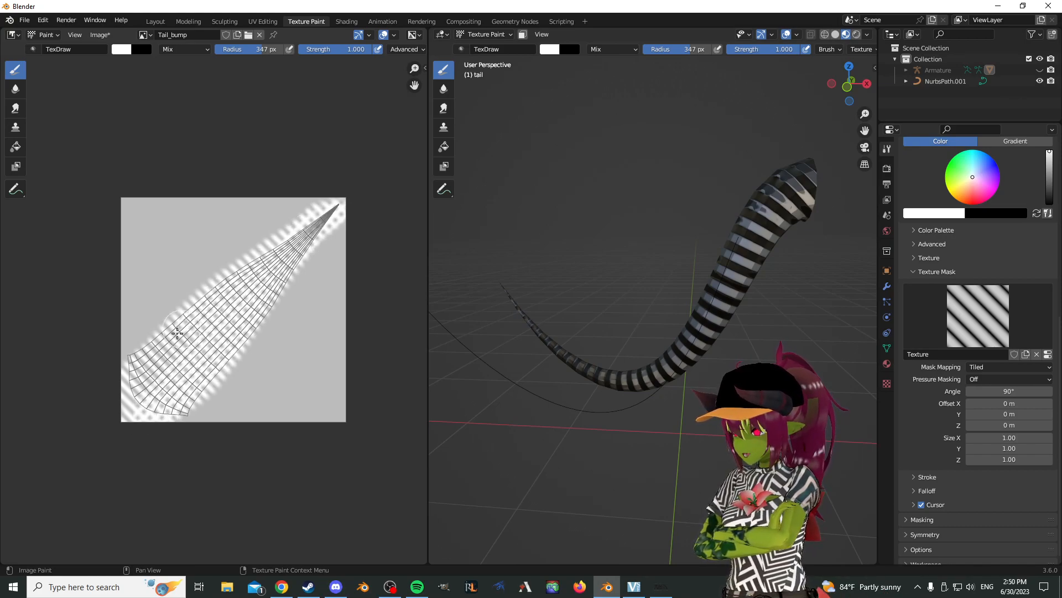
# - Examine the crosshatched bump pattern on the tail up close and from several angles
pyautogui.moveTo(593, 308); pyautogui.dragTo(767, 357, button='middle')
pyautogui.scroll(7, 656, 320)
pyautogui.moveTo(657, 320); pyautogui.dragTo(545, 357, button='middle')
pyautogui.scroll(-9, 638, 254)
pyautogui.moveTo(643, 276); pyautogui.dragTo(678, 230, button='middle')
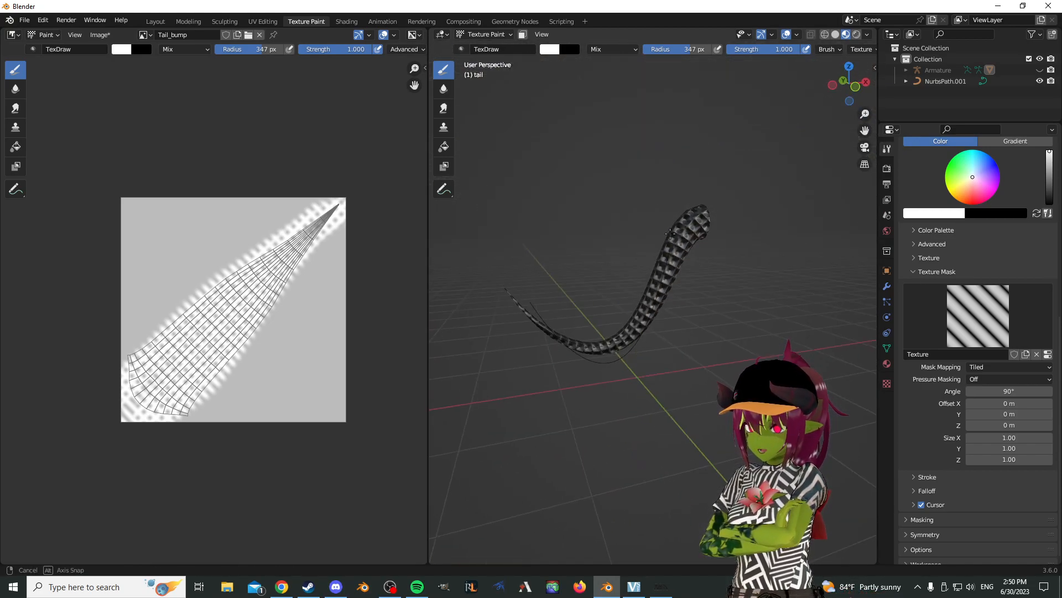
pyautogui.keyDown('shift'); pyautogui.moveTo(605, 247); pyautogui.dragTo(694, 255, button='middle'); pyautogui.keyUp('shift')
pyautogui.scroll(6, 753, 312)
pyautogui.moveTo(796, 304)
pyautogui.keyDown('shift'); pyautogui.mouseDown(button='middle')
pyautogui.moveTo(670, 276)
pyautogui.moveTo(586, 275)
pyautogui.moveTo(647, 309)
pyautogui.moveTo(701, 264)
pyautogui.moveTo(734, 252)
pyautogui.moveTo(669, 285)
pyautogui.mouseUp(button='middle'); pyautogui.keyUp('shift')
pyautogui.scroll(-4, 708, 292)
pyautogui.scroll(-3, 685, 291)
pyautogui.scroll(6, 735, 252)
pyautogui.scroll(-2, 668, 285)
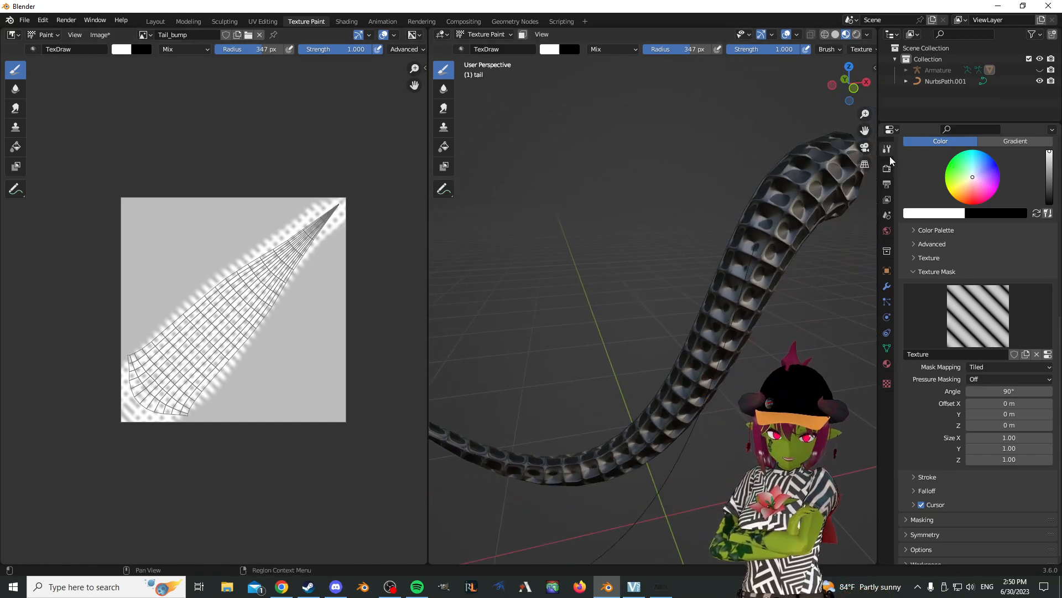
# - Expand the brush's stroke settings and review them along with the rest of the brush options
pyautogui.scroll(-1, 964, 394)
pyautogui.click(918, 470)
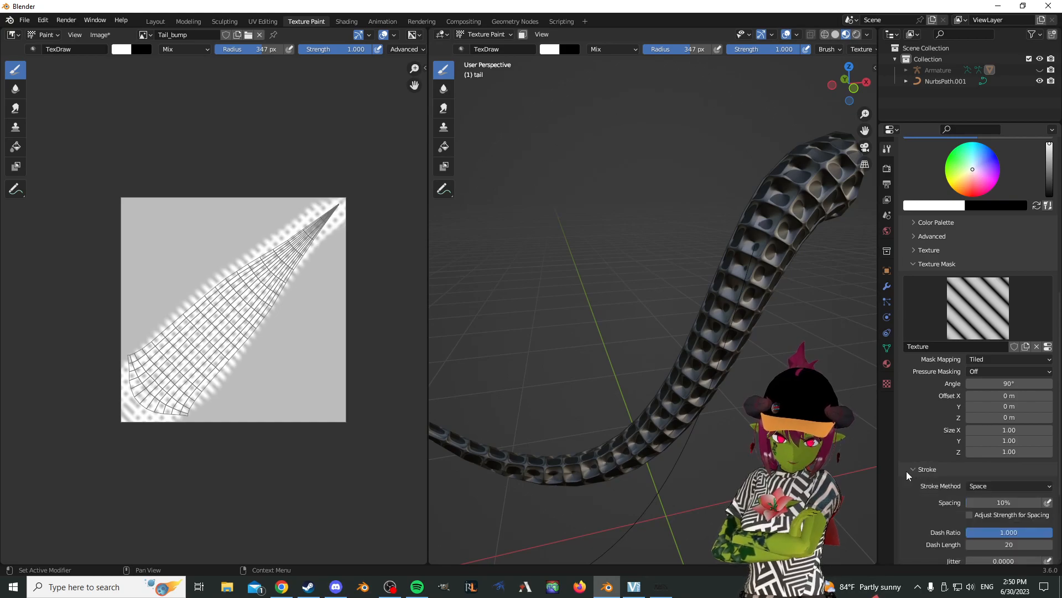
pyautogui.click(915, 470)
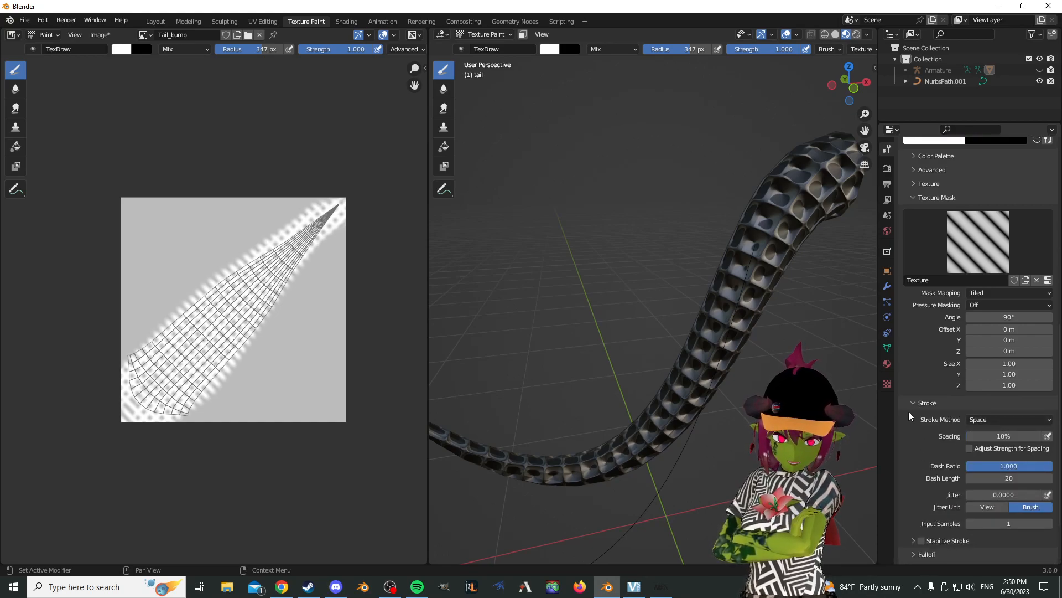
pyautogui.scroll(3, 908, 413)
pyautogui.scroll(6, 960, 398)
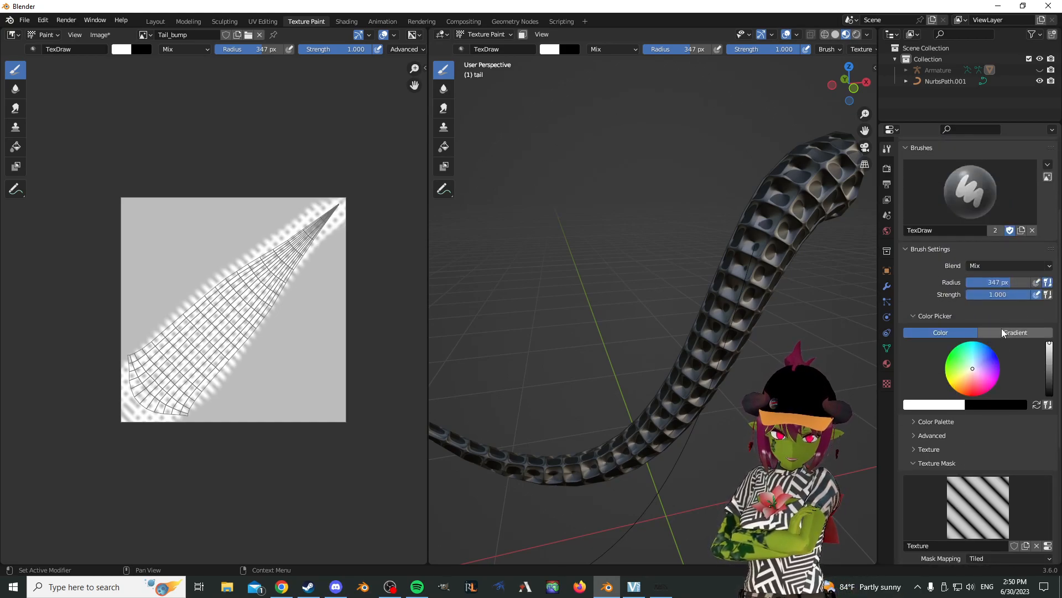
# - Set the brush to Color Burn blending with a 398 px radius, paint over the tail's UV island, and check the tail
pyautogui.click(993, 264)
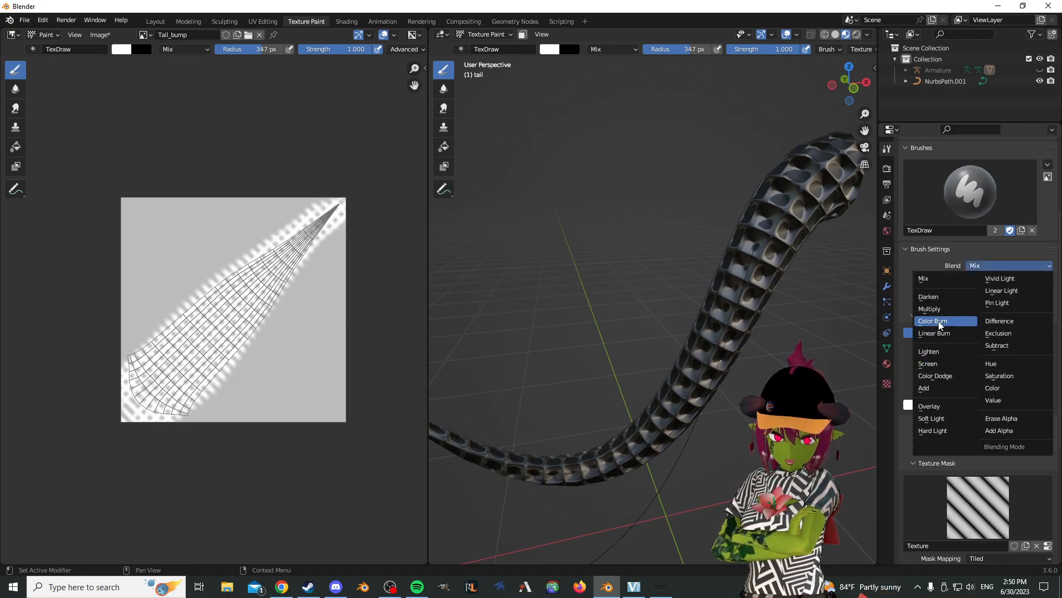
pyautogui.click(942, 327)
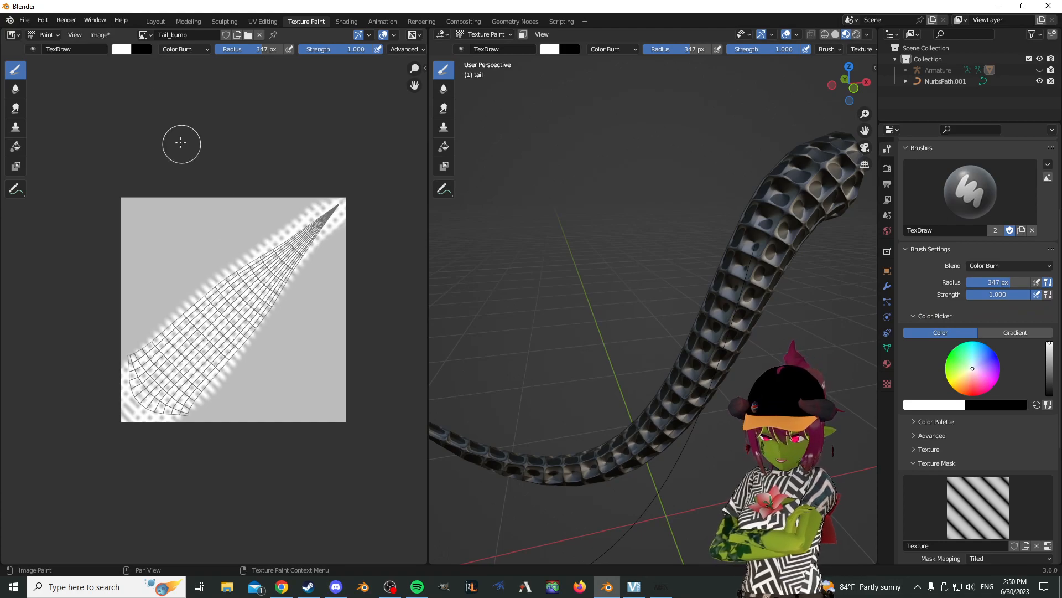
pyautogui.moveTo(280, 52); pyautogui.dragTo(308, 52)
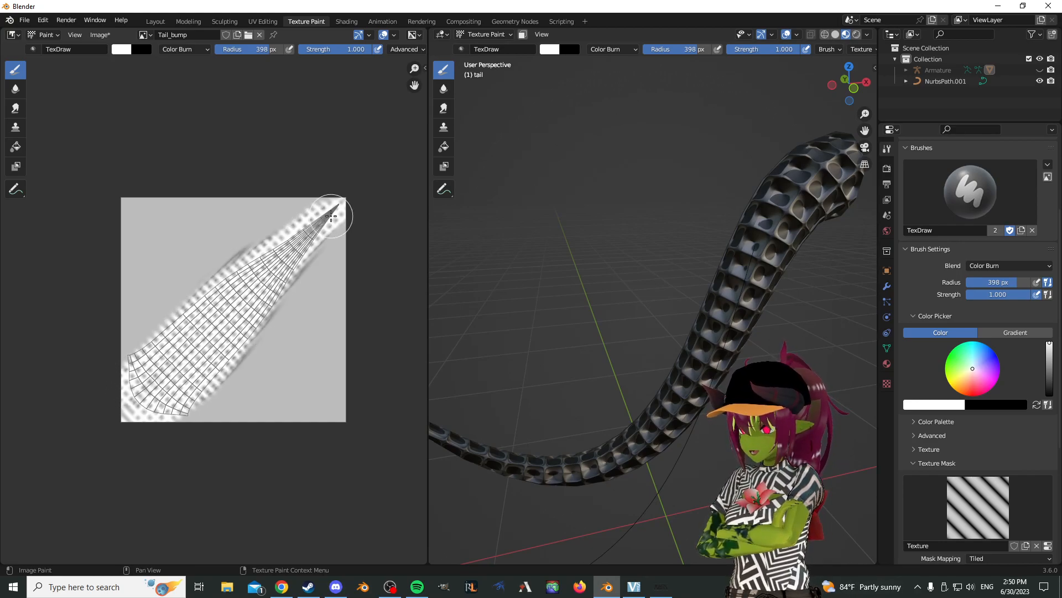
pyautogui.moveTo(443, 321)
pyautogui.mouseDown(button='middle')
pyautogui.moveTo(491, 341)
pyautogui.moveTo(642, 347)
pyautogui.mouseUp(button='middle')
pyautogui.moveTo(698, 343); pyautogui.dragTo(722, 333, button='middle')
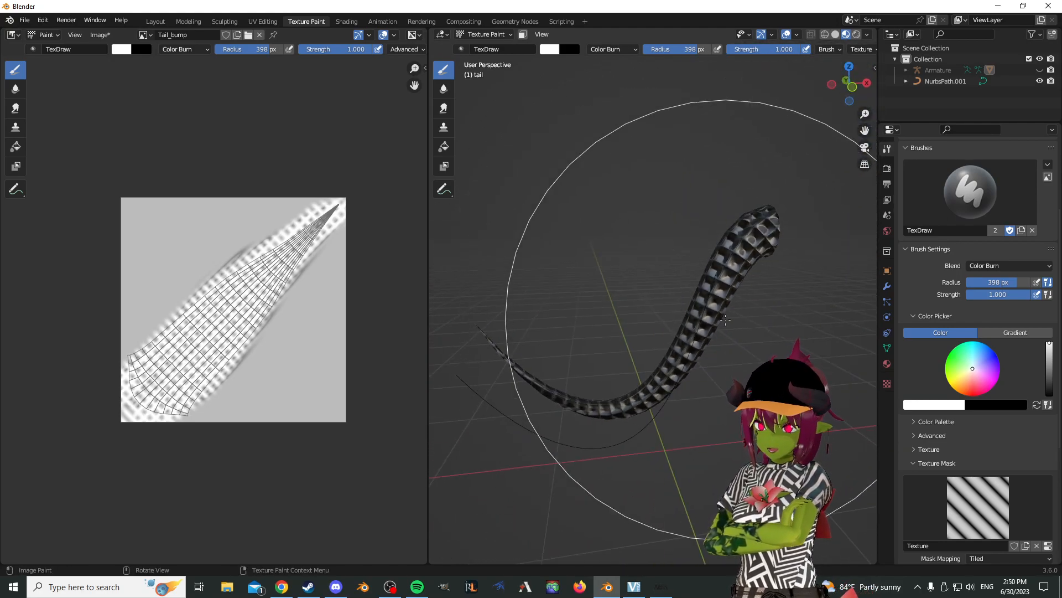
# - Switch to the Soften brush and inspect the bumps on the tail from the side and front
pyautogui.click(971, 268)
pyautogui.scroll(-4, 949, 340)
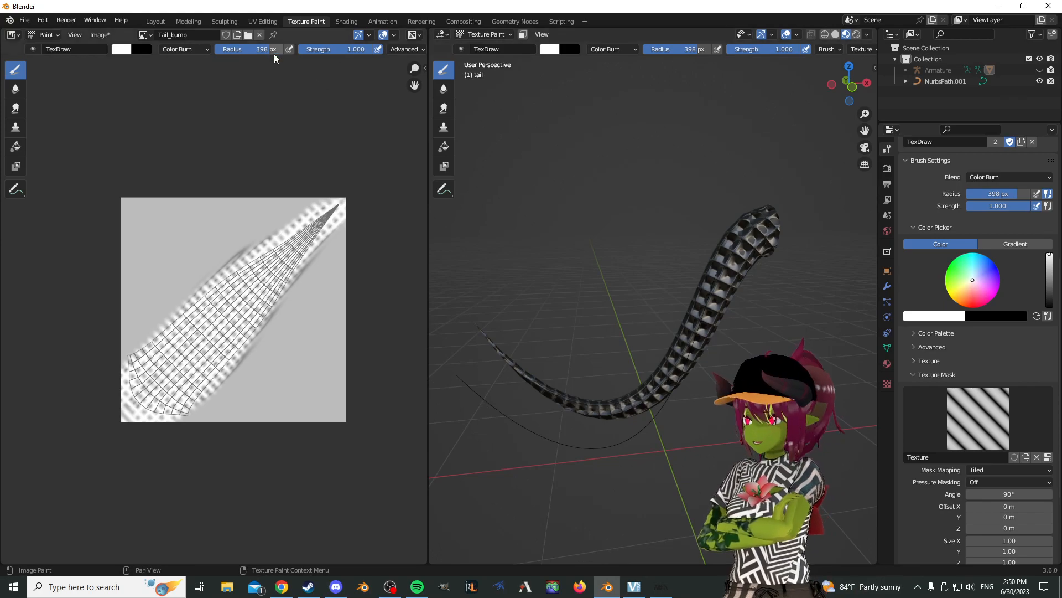
pyautogui.click(443, 93)
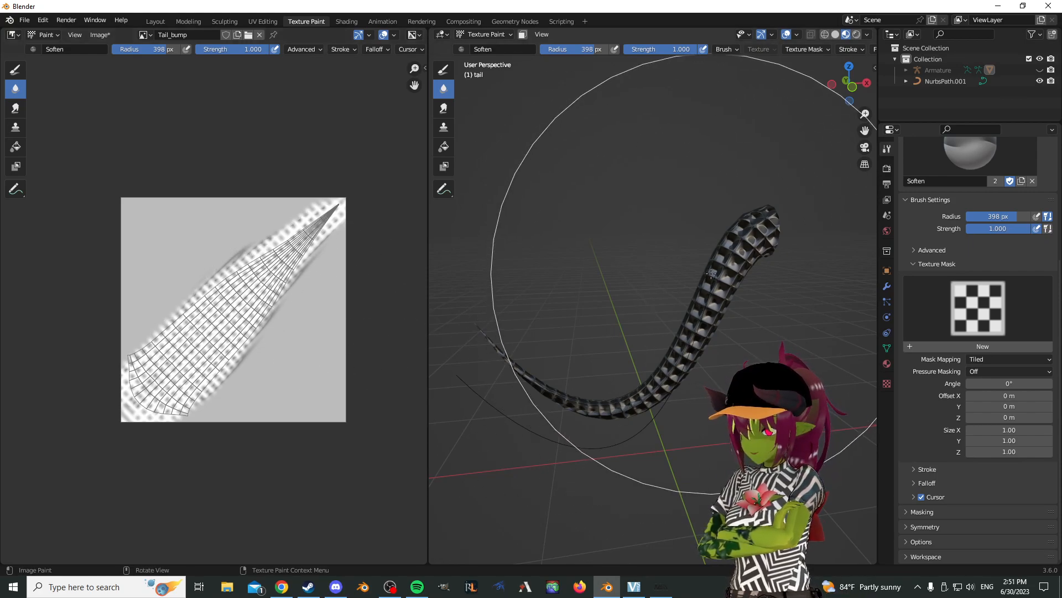
pyautogui.scroll(4, 772, 250)
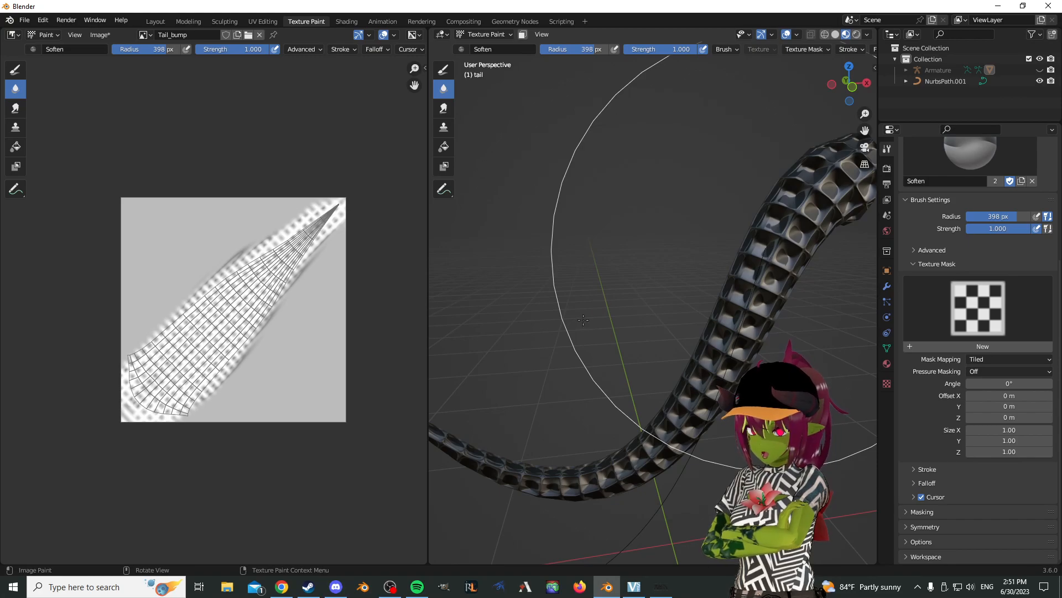
pyautogui.moveTo(586, 318); pyautogui.dragTo(676, 289, button='middle')
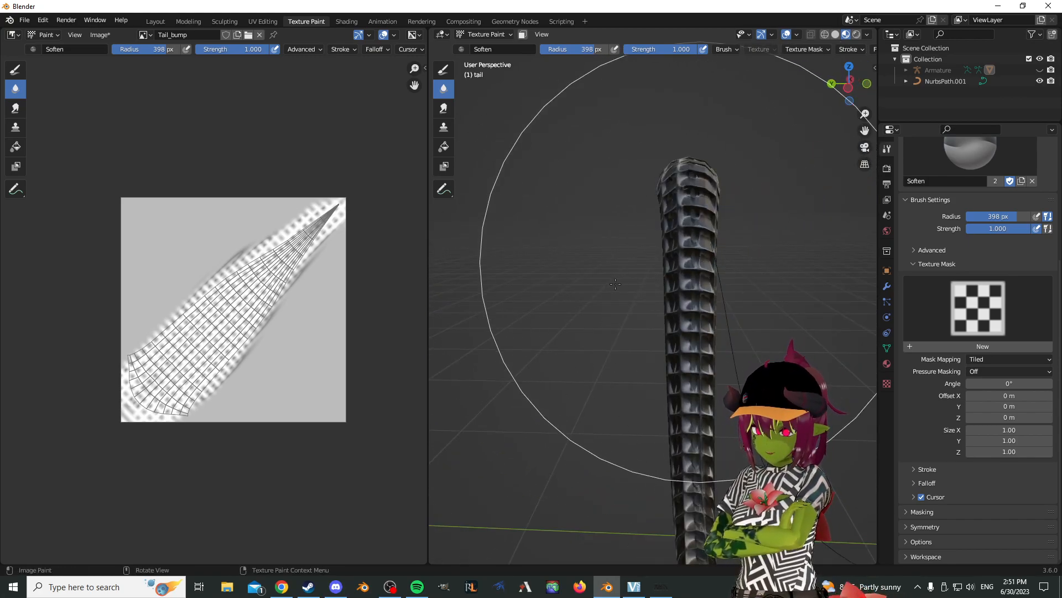
# - Enable Invert on the Bump node in the Shading workspace and check the result on the tail
pyautogui.click(343, 21)
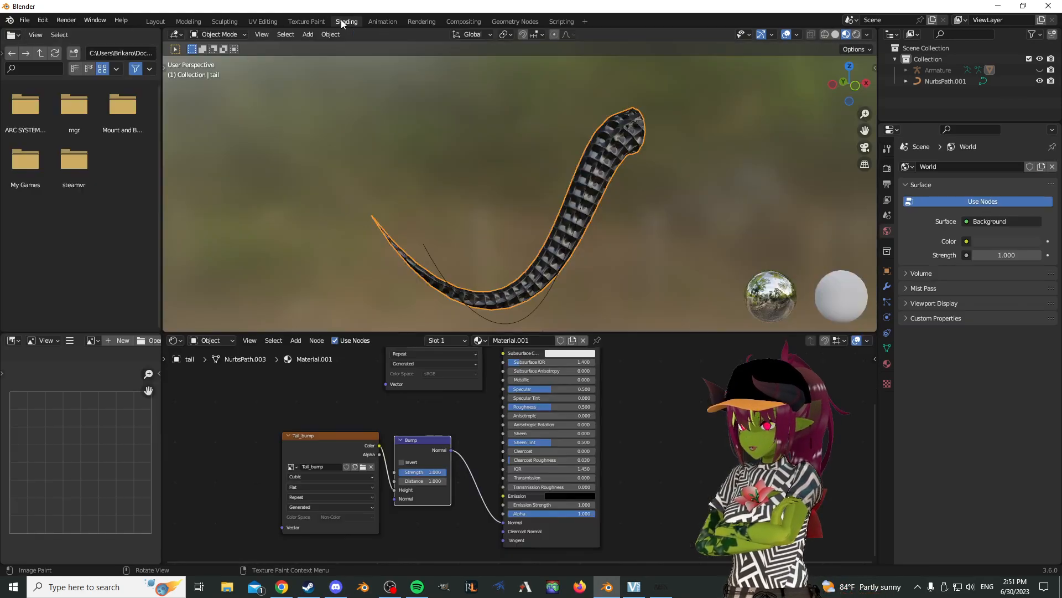
pyautogui.moveTo(599, 238)
pyautogui.mouseDown(button='middle')
pyautogui.moveTo(603, 224)
pyautogui.moveTo(584, 226)
pyautogui.mouseUp(button='middle')
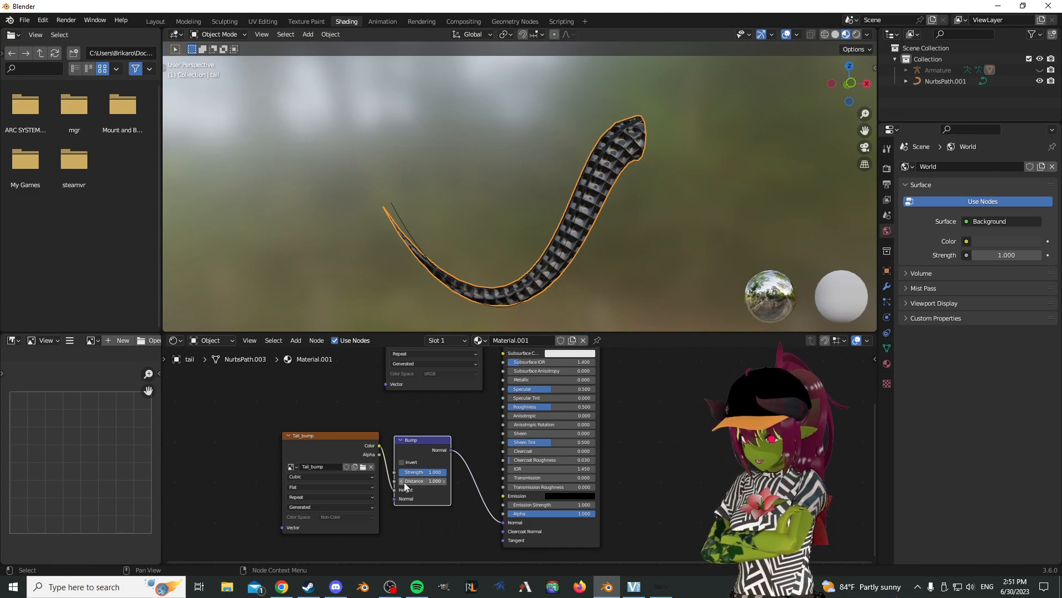
pyautogui.click(401, 462)
pyautogui.moveTo(562, 244); pyautogui.dragTo(706, 162, button='middle')
pyautogui.scroll(-5, 697, 161)
pyautogui.scroll(-3, 706, 163)
pyautogui.moveTo(600, 158)
pyautogui.mouseDown(button='middle')
pyautogui.moveTo(648, 161)
pyautogui.moveTo(609, 138)
pyautogui.mouseUp(button='middle')
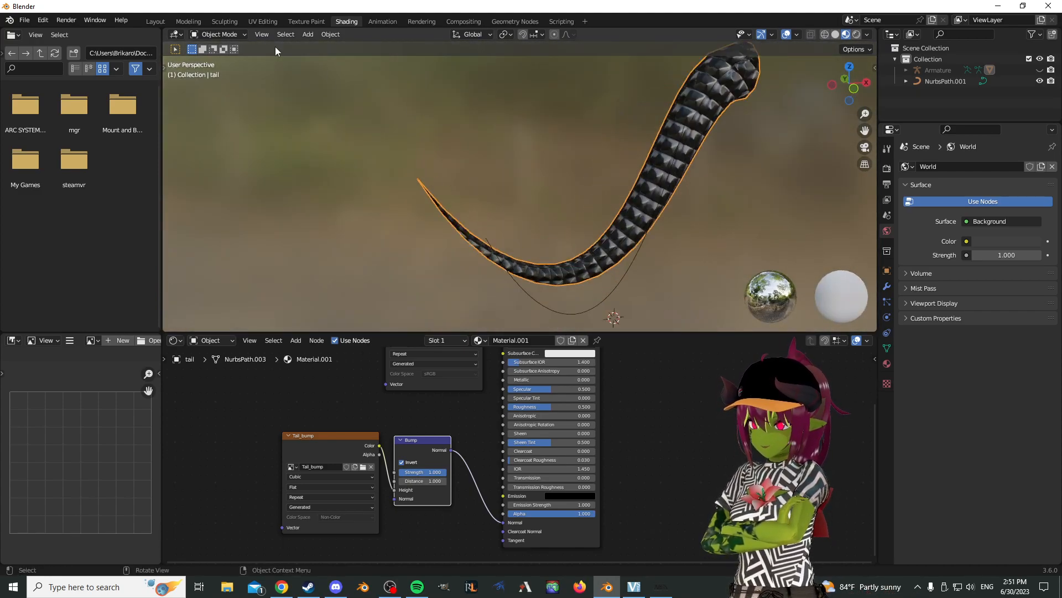
# - Return to the Texture Paint workspace and inspect the inverted scale pattern on the tail
pyautogui.click(312, 22)
pyautogui.moveTo(633, 200); pyautogui.dragTo(615, 205, button='middle')
pyautogui.scroll(-2, 707, 228)
pyautogui.moveTo(707, 228); pyautogui.dragTo(713, 243, button='middle')
pyautogui.moveTo(740, 300)
pyautogui.mouseDown(button='middle')
pyautogui.moveTo(841, 299)
pyautogui.moveTo(790, 313)
pyautogui.moveTo(859, 273)
pyautogui.mouseUp(button='middle')
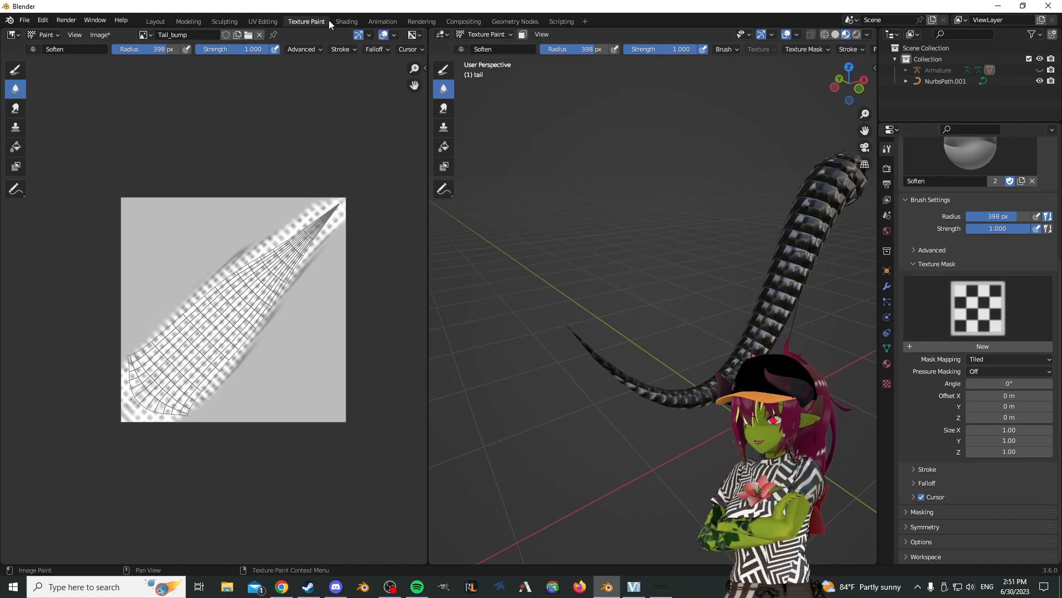
# - Make the Tail_tex image node active in the Shading workspace and return to Texture Paint to paint on that image
pyautogui.click(345, 21)
pyautogui.moveTo(350, 411); pyautogui.dragTo(340, 517, button='middle')
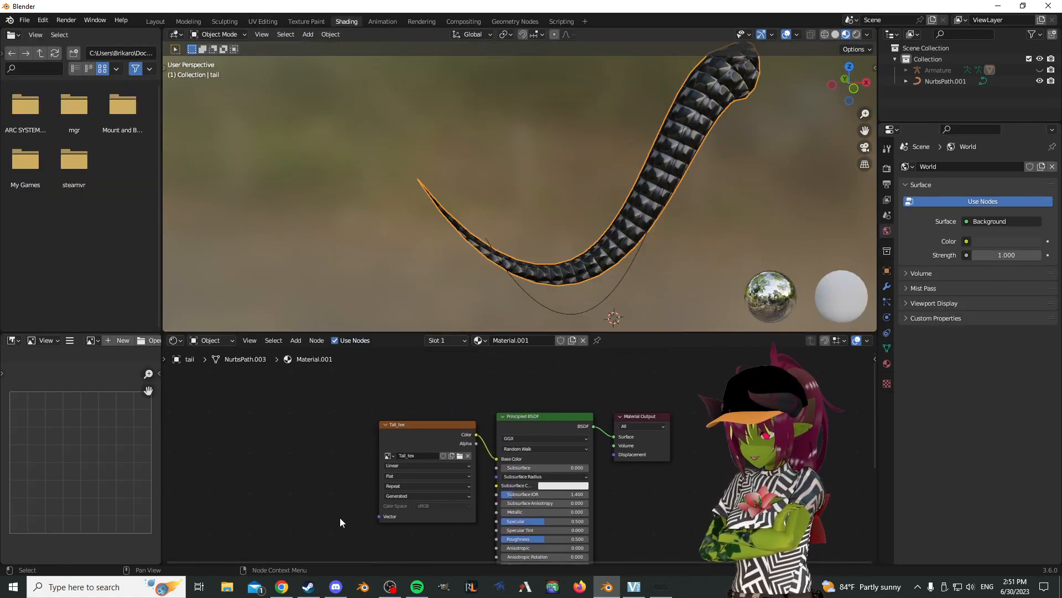
pyautogui.click(426, 426)
pyautogui.click(307, 22)
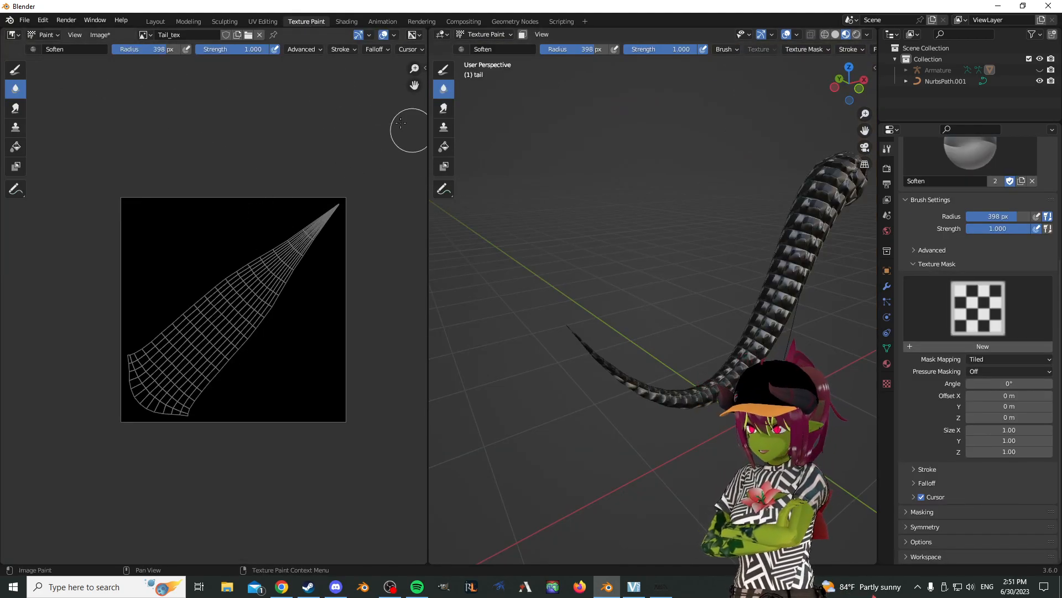
# - Activate the Draw brush with a bright lime green color and Mix blending
pyautogui.click(18, 77)
pyautogui.click(123, 51)
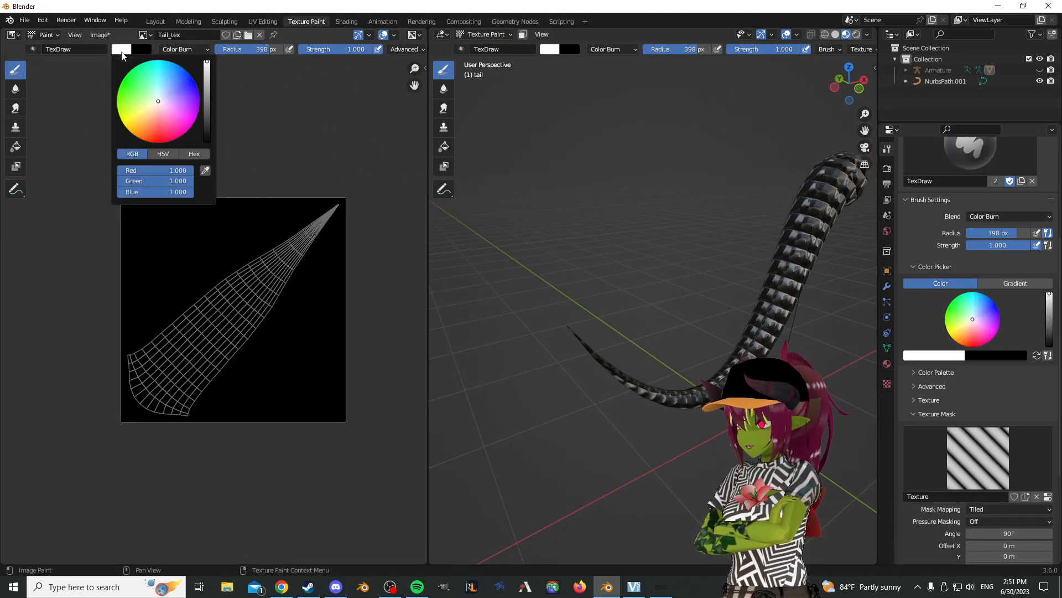
pyautogui.moveTo(151, 100); pyautogui.dragTo(128, 91)
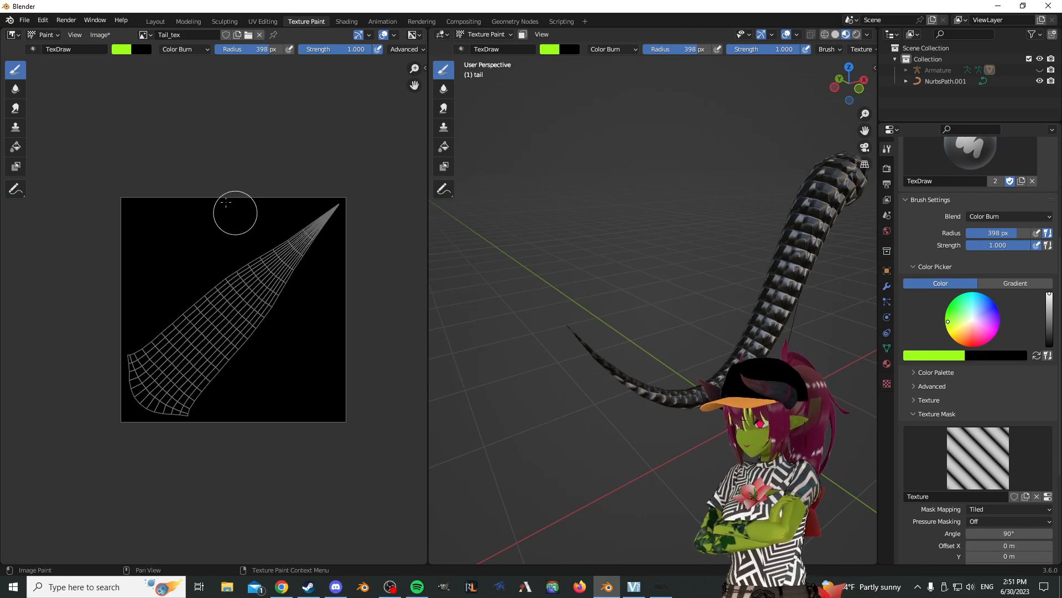
pyautogui.click(180, 49)
pyautogui.click(172, 57)
# - Paint lime green stripes over the tail's whole UV island in Tail_tex and check the coverage on the model
pyautogui.moveTo(280, 281); pyautogui.dragTo(318, 223)
pyautogui.moveTo(241, 302)
pyautogui.mouseDown()
pyautogui.moveTo(210, 332)
pyautogui.moveTo(166, 427)
pyautogui.moveTo(247, 281)
pyautogui.moveTo(166, 332)
pyautogui.moveTo(124, 377)
pyautogui.moveTo(202, 376)
pyautogui.moveTo(181, 311)
pyautogui.moveTo(296, 246)
pyautogui.mouseUp()
pyautogui.scroll(-2, 577, 311)
pyautogui.moveTo(577, 311)
pyautogui.mouseDown(button='middle')
pyautogui.moveTo(454, 277)
pyautogui.moveTo(549, 255)
pyautogui.moveTo(575, 265)
pyautogui.moveTo(609, 310)
pyautogui.mouseUp(button='middle')
pyautogui.scroll(4, 498, 274)
pyautogui.scroll(-4, 549, 255)
pyautogui.moveTo(143, 315)
pyautogui.mouseDown()
pyautogui.moveTo(158, 343)
pyautogui.moveTo(285, 284)
pyautogui.moveTo(181, 399)
pyautogui.mouseUp()
pyautogui.moveTo(645, 261)
pyautogui.mouseDown(button='middle')
pyautogui.moveTo(609, 233)
pyautogui.moveTo(621, 254)
pyautogui.moveTo(552, 181)
pyautogui.moveTo(592, 271)
pyautogui.mouseUp(button='middle')
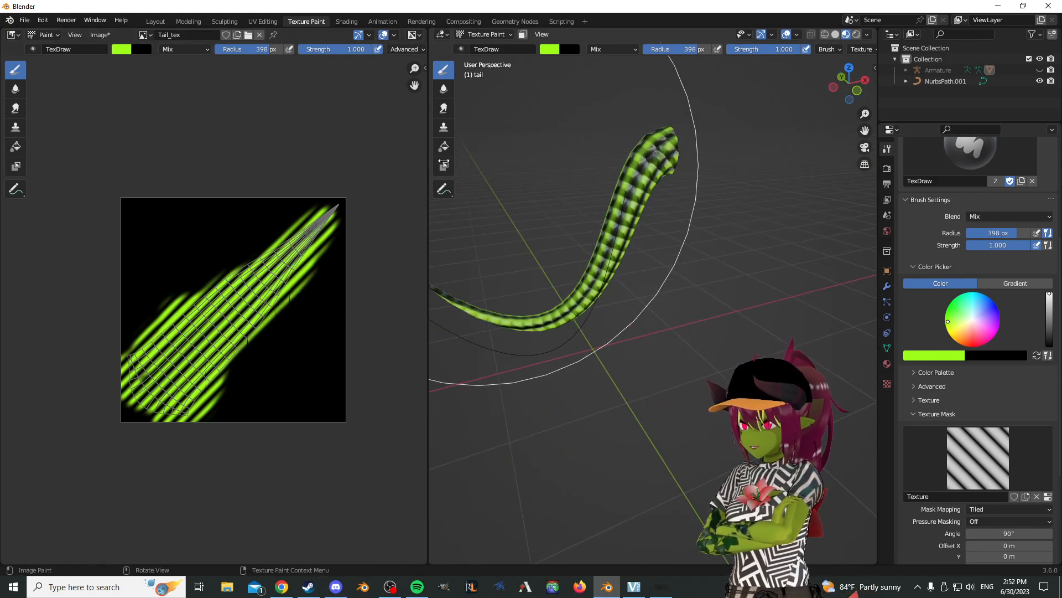
# - Darken the brush color to a dark olive green (RGB 0.121, 0.193, 0.020) and set the mask mapping to Random
pyautogui.click(122, 49)
pyautogui.click(207, 115)
pyautogui.moveTo(207, 116); pyautogui.dragTo(207, 127)
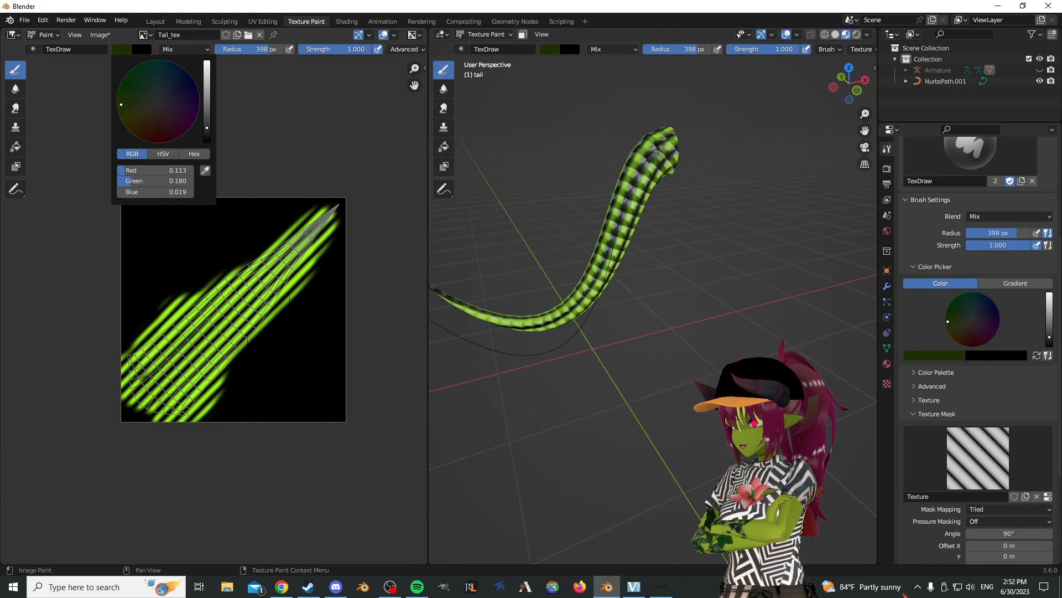
pyautogui.click(1038, 511)
pyautogui.click(996, 474)
# - Paint dark green random patches over the lime stripes across the tail's UV island in Tail_tex
pyautogui.moveTo(280, 273)
pyautogui.mouseDown()
pyautogui.moveTo(299, 254)
pyautogui.moveTo(269, 317)
pyautogui.moveTo(213, 282)
pyautogui.moveTo(218, 332)
pyautogui.moveTo(139, 406)
pyautogui.mouseUp()
pyautogui.moveTo(155, 352)
pyautogui.mouseDown()
pyautogui.moveTo(281, 269)
pyautogui.moveTo(299, 236)
pyautogui.moveTo(213, 332)
pyautogui.moveTo(218, 391)
pyautogui.mouseUp()
pyautogui.moveTo(185, 357)
pyautogui.mouseDown()
pyautogui.moveTo(159, 316)
pyautogui.moveTo(147, 355)
pyautogui.moveTo(161, 365)
pyautogui.moveTo(316, 252)
pyautogui.moveTo(287, 230)
pyautogui.moveTo(267, 289)
pyautogui.moveTo(209, 381)
pyautogui.moveTo(190, 330)
pyautogui.moveTo(152, 396)
pyautogui.mouseUp()
pyautogui.moveTo(144, 336)
pyautogui.mouseDown()
pyautogui.moveTo(174, 304)
pyautogui.moveTo(290, 292)
pyautogui.mouseUp()
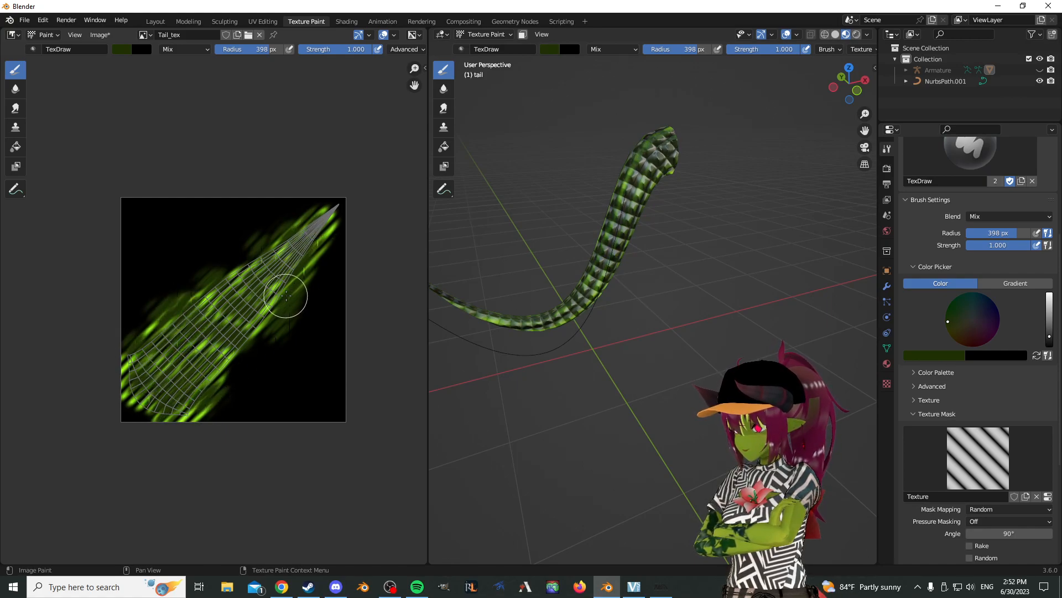
pyautogui.moveTo(220, 279)
pyautogui.mouseDown()
pyautogui.moveTo(191, 409)
pyautogui.moveTo(150, 357)
pyautogui.moveTo(218, 343)
pyautogui.mouseUp()
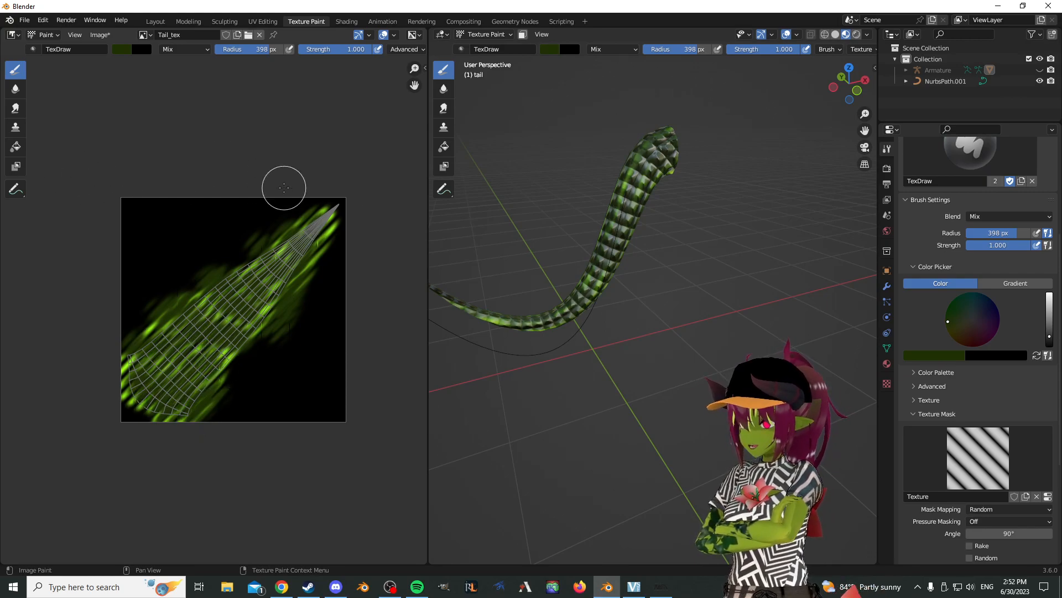
# - Set the brush color to a muted blue-green (RGB 0.132, 0.260, 0.173) and the strength to 0.637
pyautogui.click(122, 49)
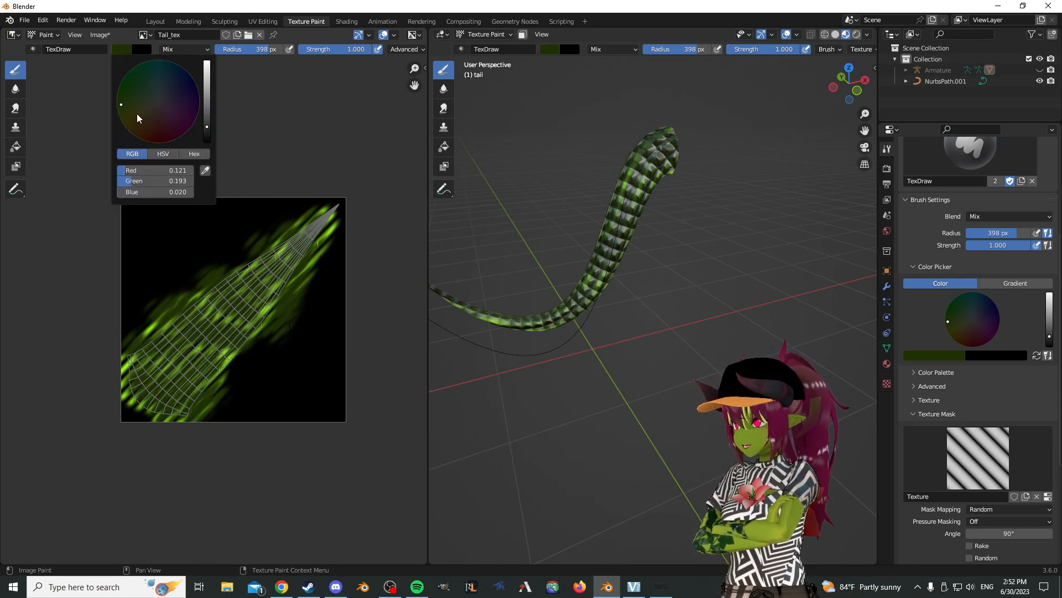
pyautogui.click(124, 49)
pyautogui.moveTo(140, 130); pyautogui.dragTo(170, 76)
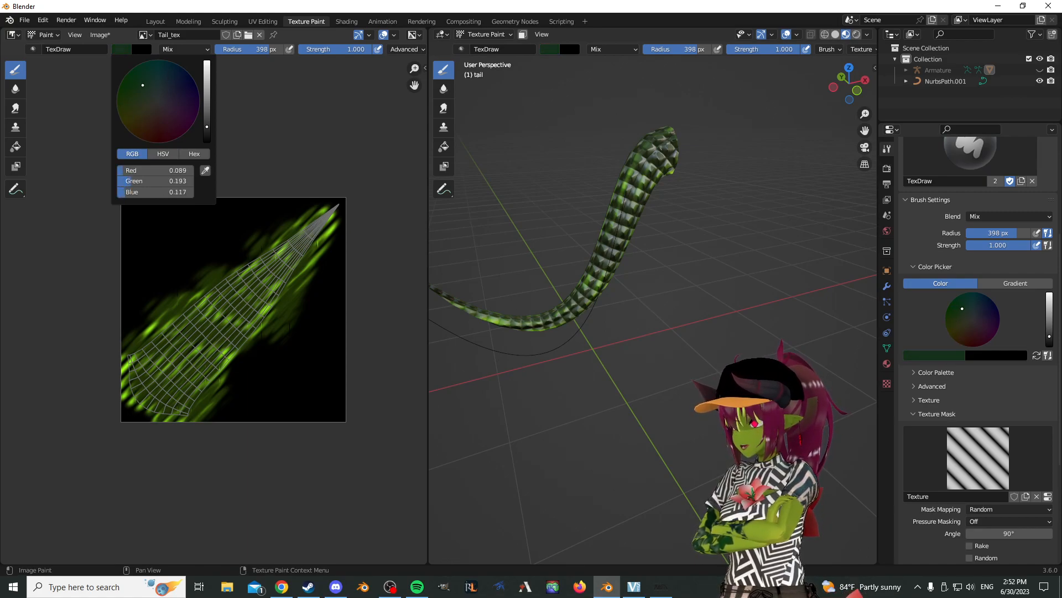
pyautogui.moveTo(215, 125); pyautogui.dragTo(214, 119)
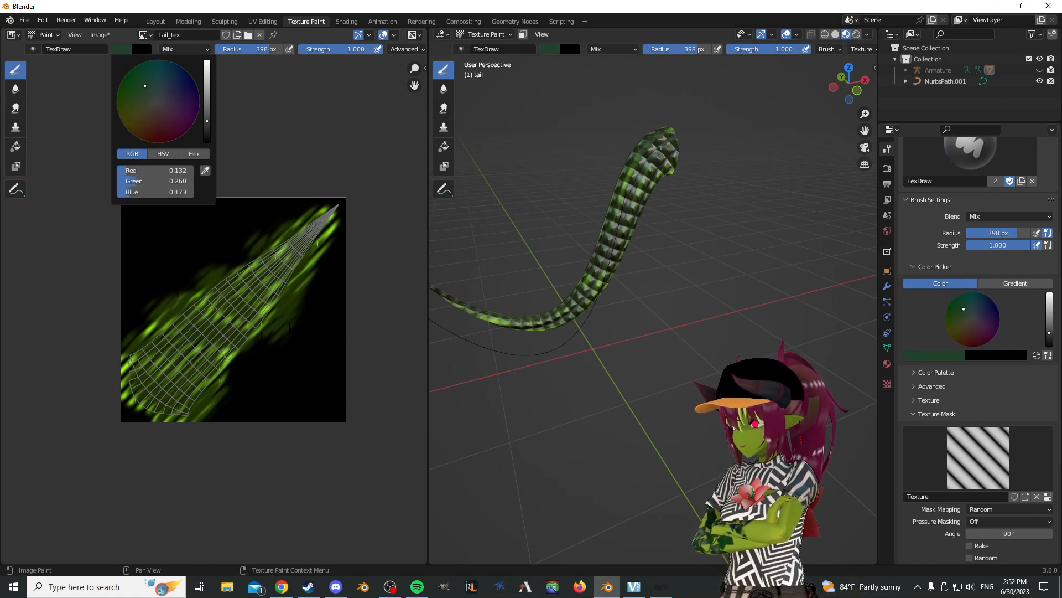
pyautogui.moveTo(351, 51); pyautogui.dragTo(324, 51)
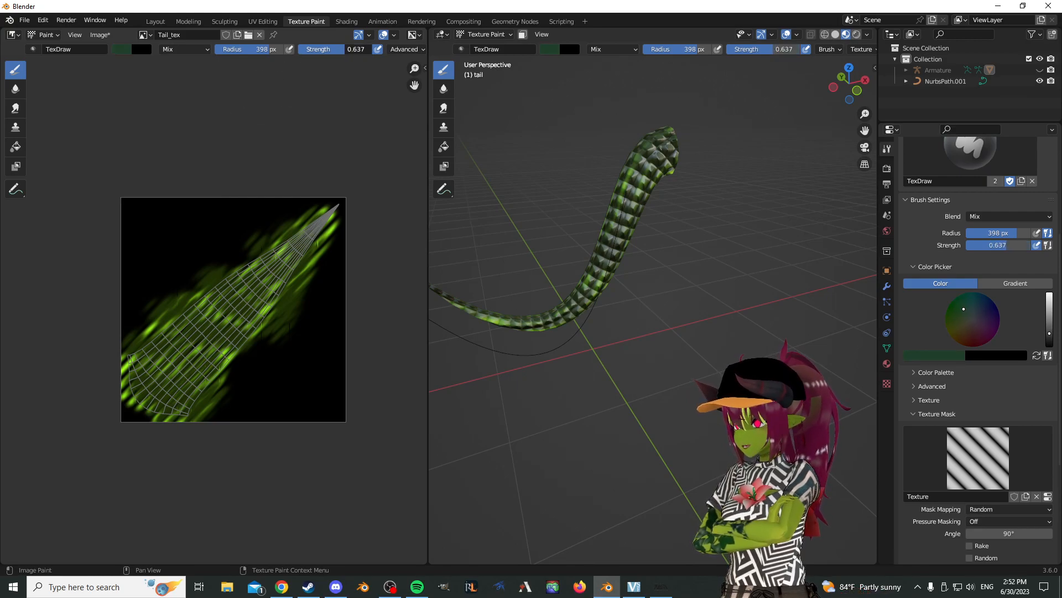
# - Set the brush's stroke method to Airbrush and remove the striped texture from its texture mask
pyautogui.scroll(-8, 992, 473)
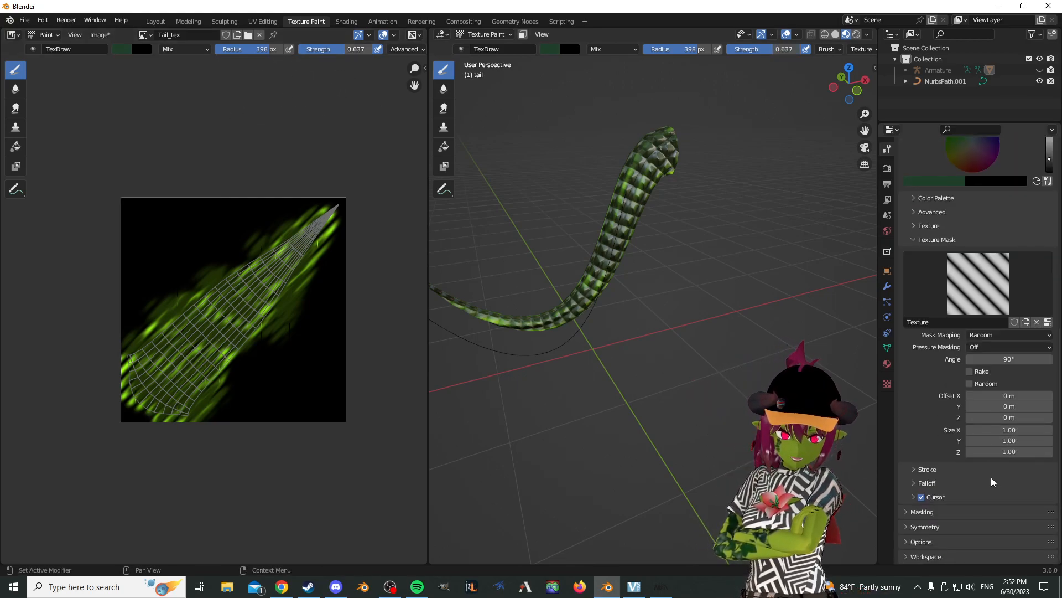
pyautogui.click(912, 469)
pyautogui.click(1017, 486)
pyautogui.click(1007, 443)
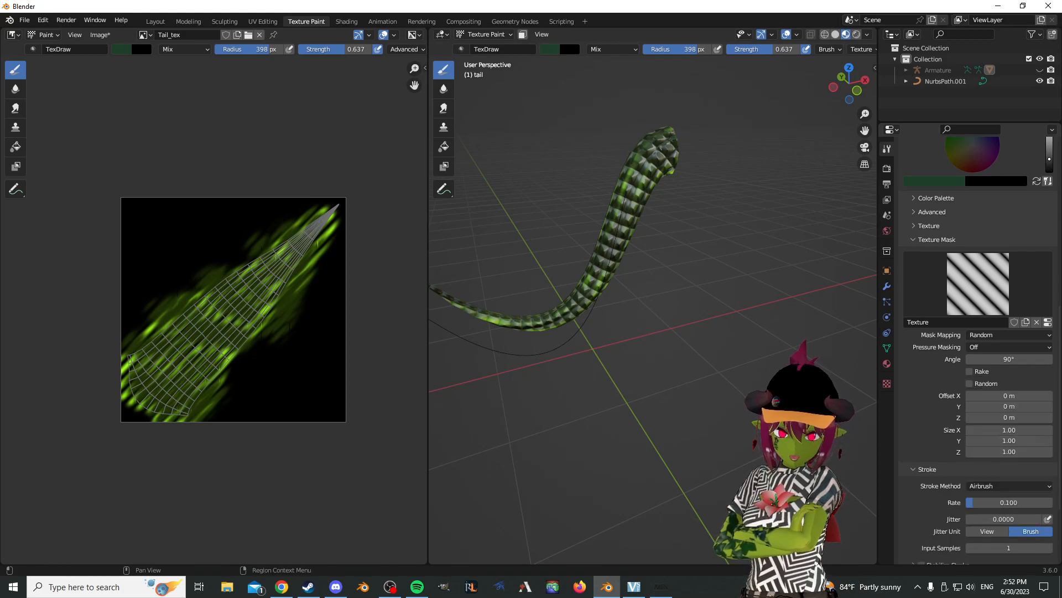
pyautogui.click(1036, 322)
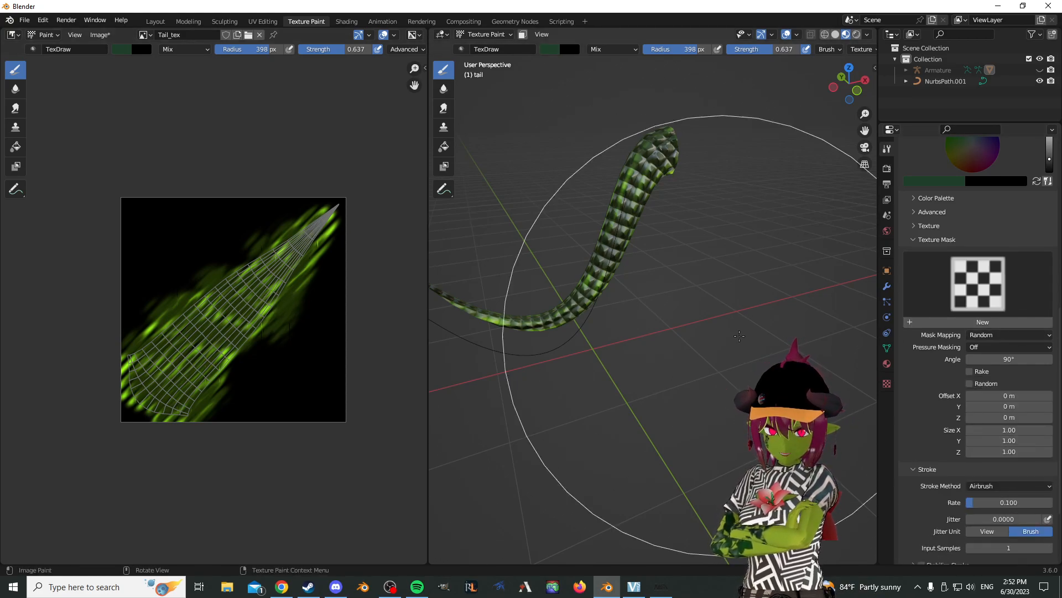
# - Paint soft blue-green patches over the tail's UV island in Tail_tex, darkening the brush color partway, and check the coverage on the model
pyautogui.moveTo(276, 268)
pyautogui.mouseDown()
pyautogui.moveTo(328, 222)
pyautogui.moveTo(265, 345)
pyautogui.moveTo(189, 415)
pyautogui.moveTo(145, 324)
pyautogui.moveTo(142, 391)
pyautogui.moveTo(178, 308)
pyautogui.moveTo(285, 256)
pyautogui.moveTo(306, 272)
pyautogui.moveTo(284, 246)
pyautogui.moveTo(190, 404)
pyautogui.moveTo(146, 353)
pyautogui.moveTo(217, 329)
pyautogui.moveTo(211, 319)
pyautogui.moveTo(235, 313)
pyautogui.moveTo(325, 226)
pyautogui.moveTo(213, 351)
pyautogui.moveTo(161, 359)
pyautogui.moveTo(180, 304)
pyautogui.moveTo(159, 360)
pyautogui.mouseUp()
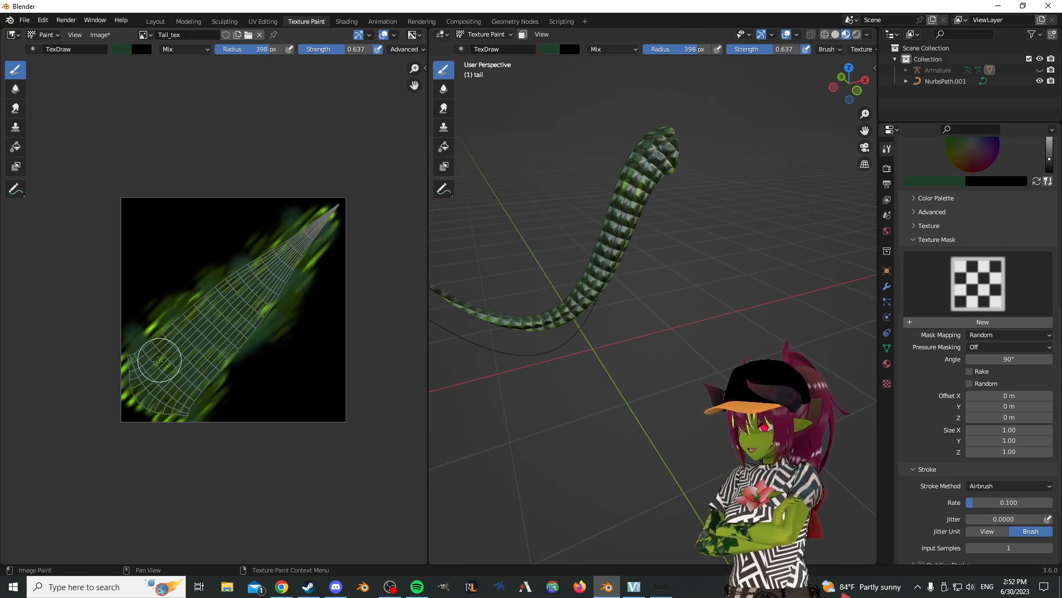
pyautogui.click(122, 49)
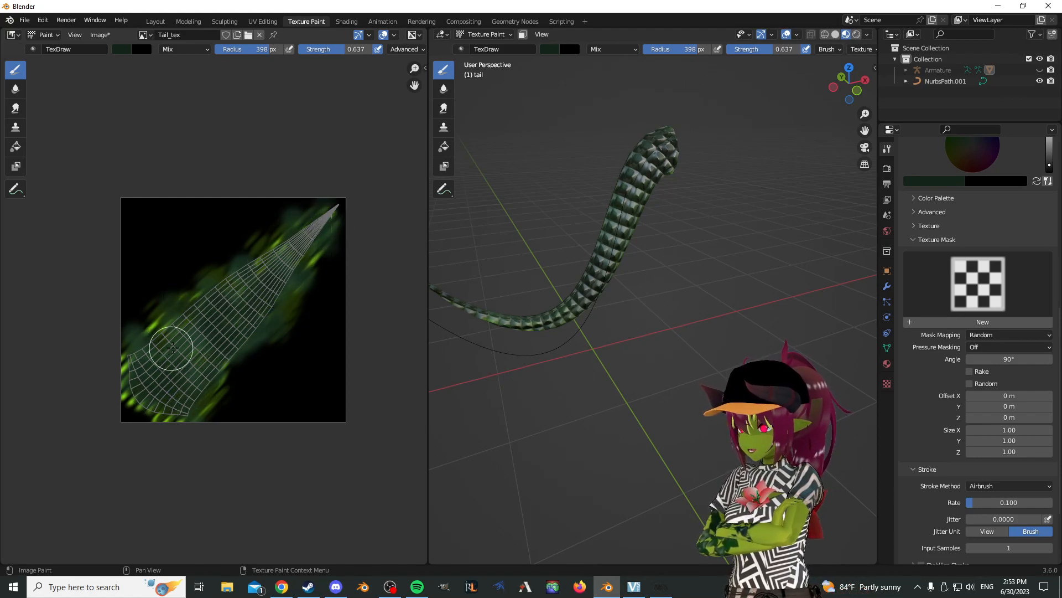
pyautogui.moveTo(692, 232)
pyautogui.mouseDown(button='middle')
pyautogui.moveTo(750, 223)
pyautogui.moveTo(505, 347)
pyautogui.mouseUp(button='middle')
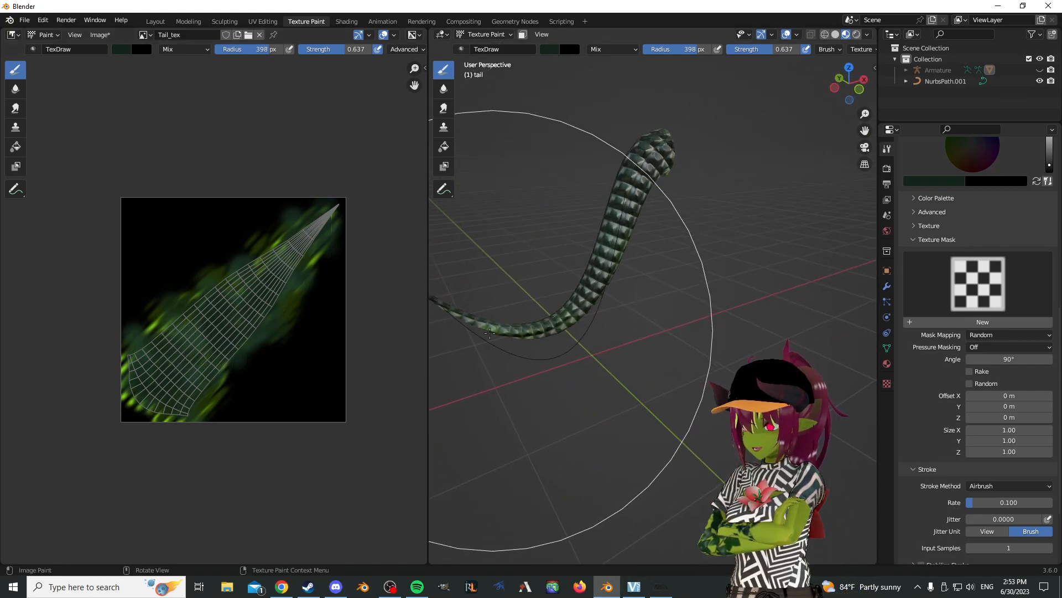
pyautogui.moveTo(670, 182)
pyautogui.mouseDown(button='middle')
pyautogui.moveTo(609, 185)
pyautogui.moveTo(667, 183)
pyautogui.mouseUp(button='middle')
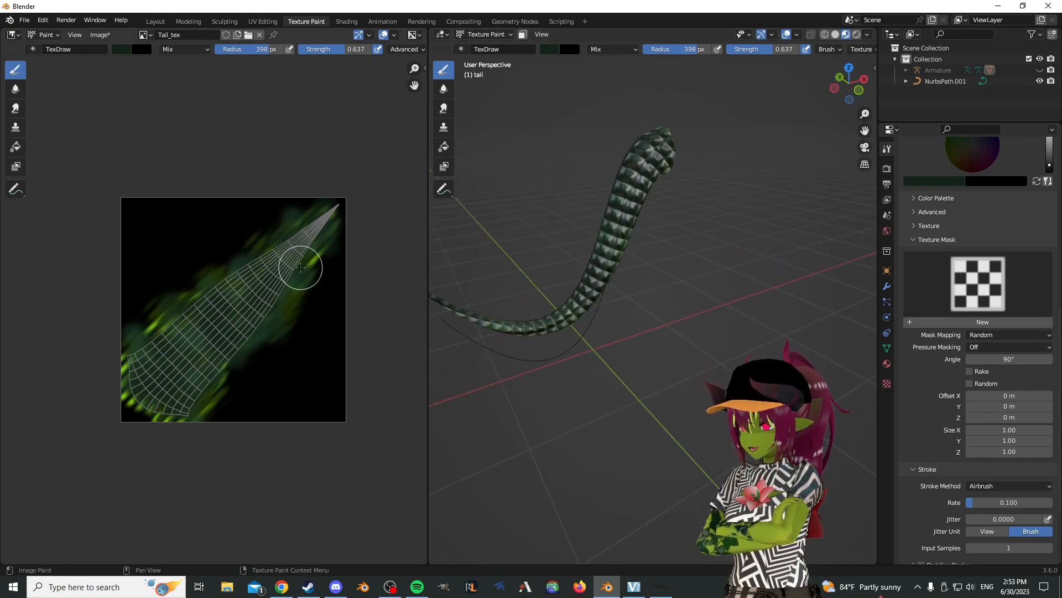
# - Change the brush color to a greyish tan, dab it near the narrow end of the UV island, and inspect the tail's underside
pyautogui.click(122, 49)
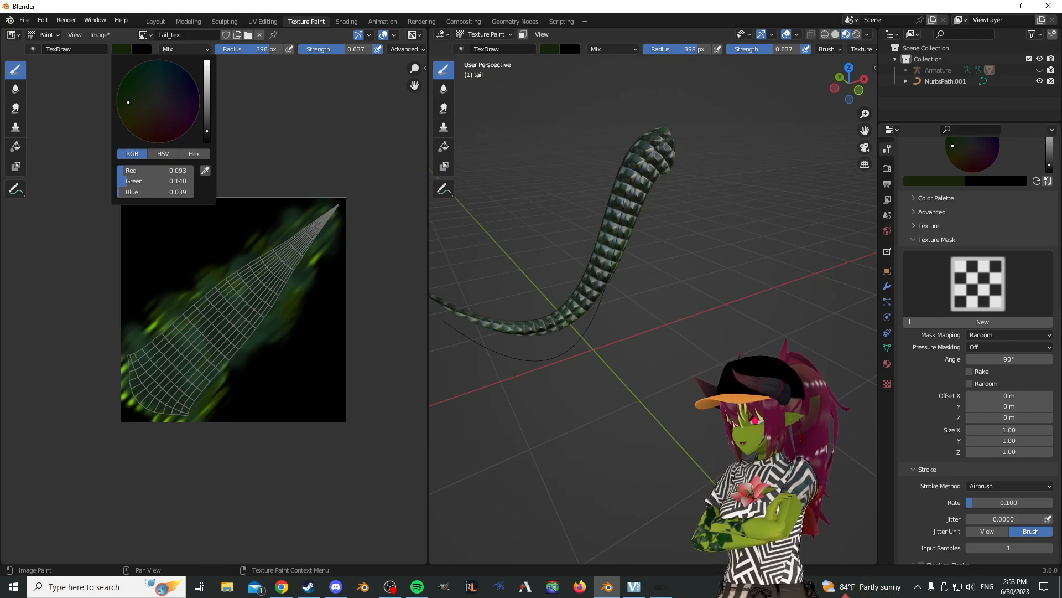
pyautogui.moveTo(208, 124)
pyautogui.mouseDown()
pyautogui.moveTo(207, 106)
pyautogui.moveTo(156, 100)
pyautogui.mouseUp()
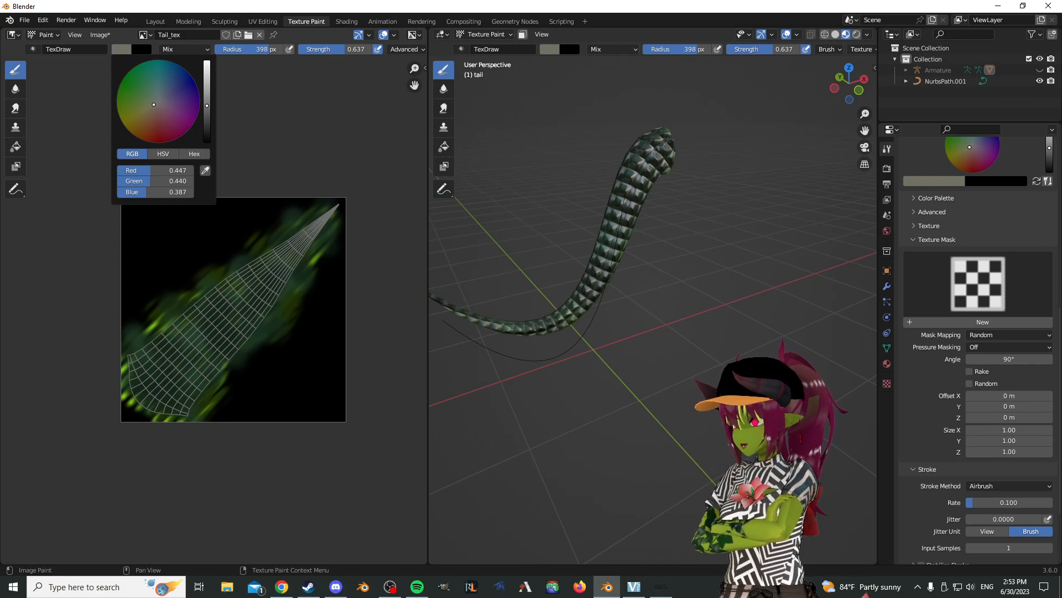
pyautogui.moveTo(602, 237); pyautogui.dragTo(801, 87, button='middle')
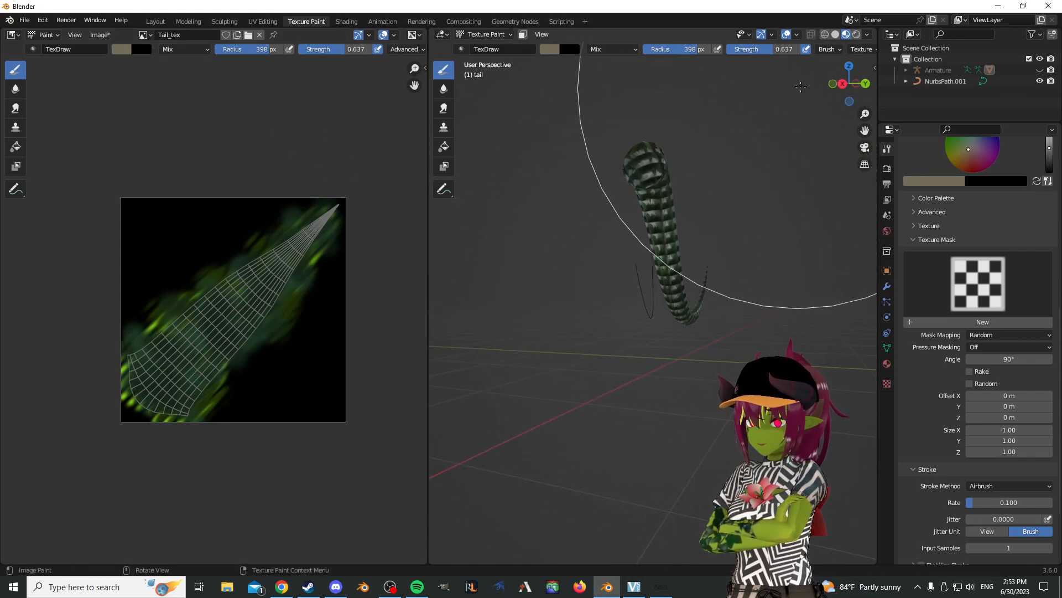
pyautogui.click(842, 83)
pyautogui.scroll(5, 637, 221)
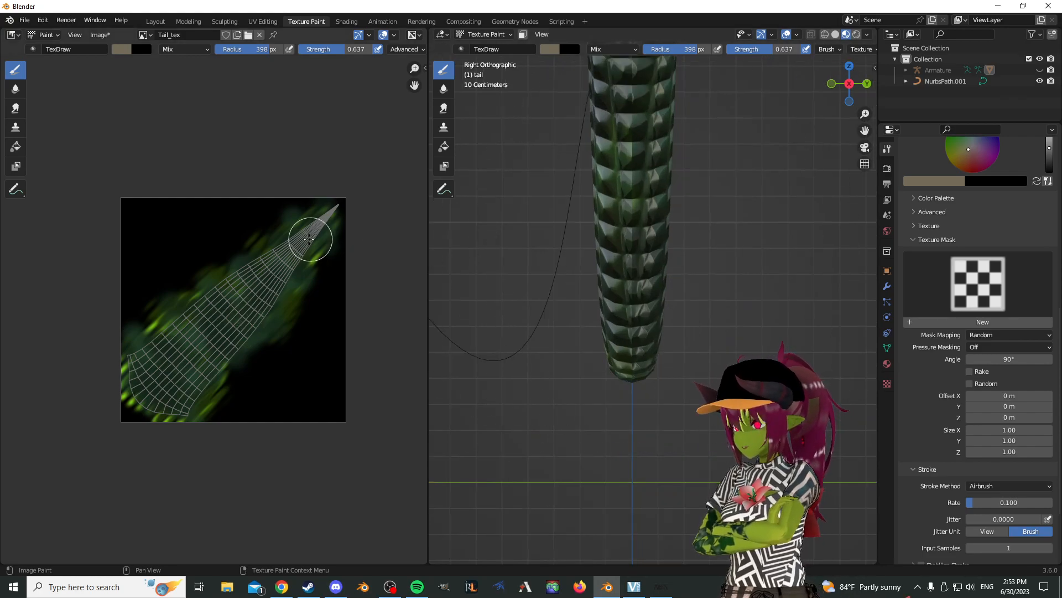
pyautogui.moveTo(581, 284)
pyautogui.mouseDown(button='middle')
pyautogui.moveTo(640, 225)
pyautogui.moveTo(772, 202)
pyautogui.moveTo(581, 298)
pyautogui.mouseUp(button='middle')
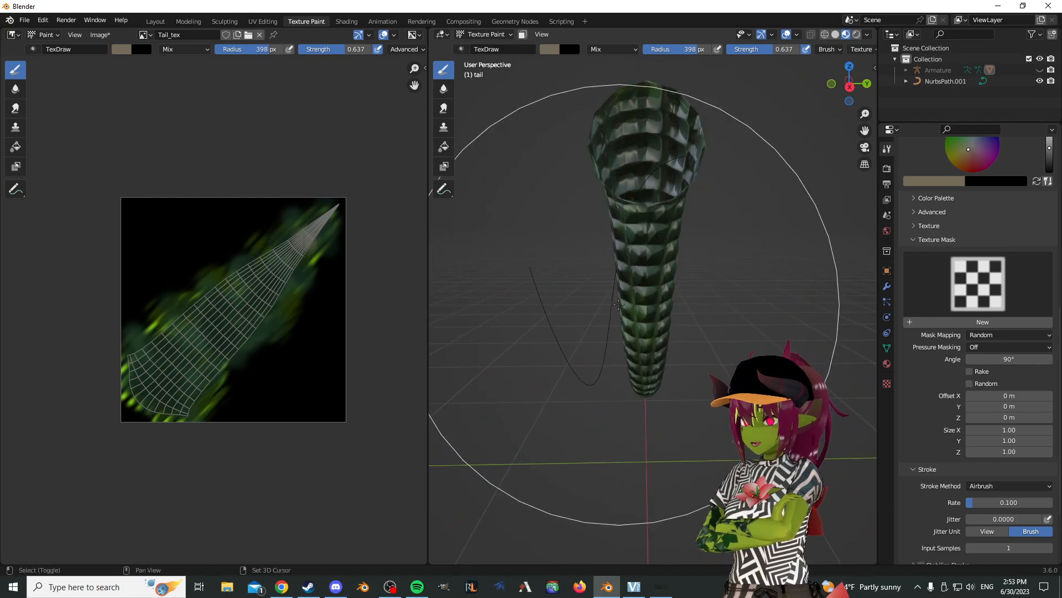
# - Enter Edit Mode with face selection and select the lengthwise face loops covering the tail's underside on both sides of the seam
pyautogui.click(480, 34)
pyautogui.click(487, 59)
pyautogui.moveTo(560, 197); pyautogui.dragTo(786, 193, button='middle')
pyautogui.press('3')
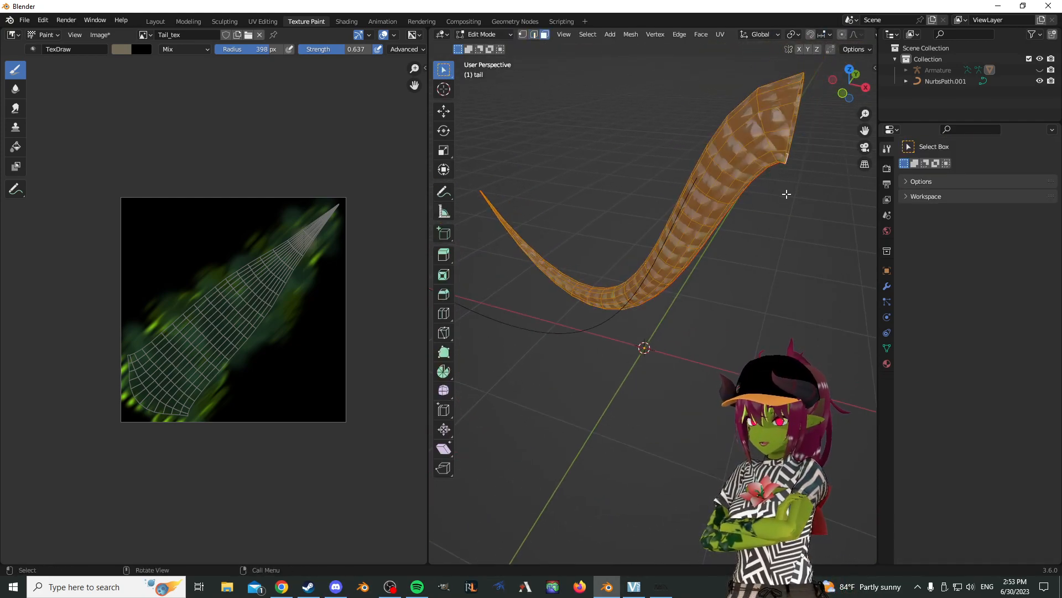
pyautogui.keyDown('alt'); pyautogui.click(768, 146); pyautogui.keyUp('alt')
pyautogui.press('KP_3')
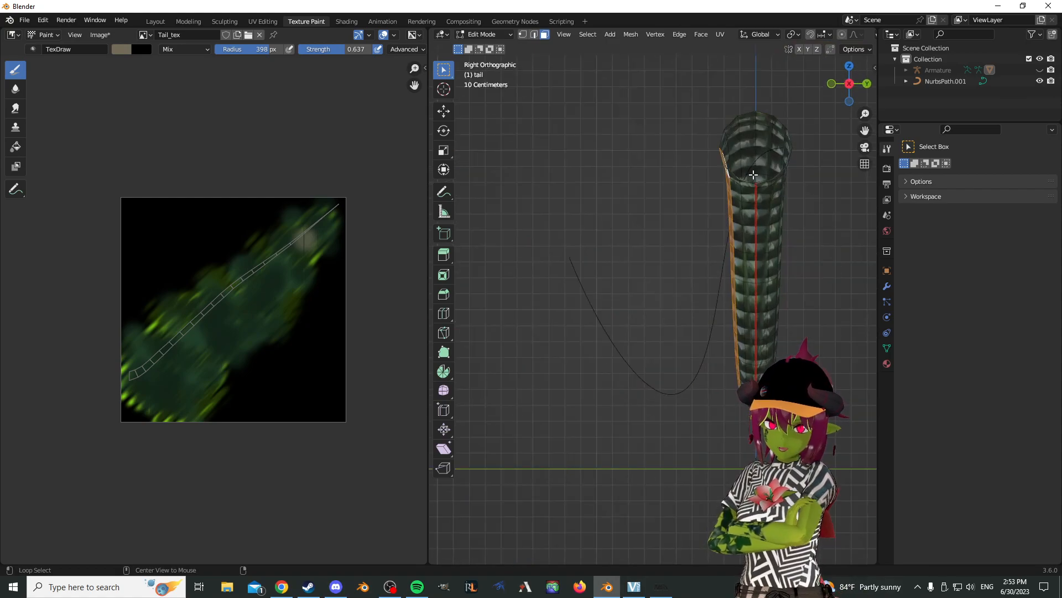
pyautogui.keyDown('alt'); pyautogui.keyDown('shift'); pyautogui.click(741, 200); pyautogui.keyUp('shift'); pyautogui.keyUp('alt')
pyautogui.keyDown('alt'); pyautogui.keyDown('shift'); pyautogui.click(748, 200); pyautogui.keyUp('shift'); pyautogui.keyUp('alt')
pyautogui.keyDown('alt'); pyautogui.keyDown('shift'); pyautogui.click(765, 200); pyautogui.keyUp('shift'); pyautogui.keyUp('alt')
pyautogui.keyDown('alt'); pyautogui.keyDown('shift'); pyautogui.click(775, 198); pyautogui.keyUp('shift'); pyautogui.keyUp('alt')
pyautogui.moveTo(776, 198); pyautogui.dragTo(665, 238, button='middle')
# - Return to Texture Paint mode, enable the face paint mask, and paint the selected underside strips greyish tan
pyautogui.click(473, 35)
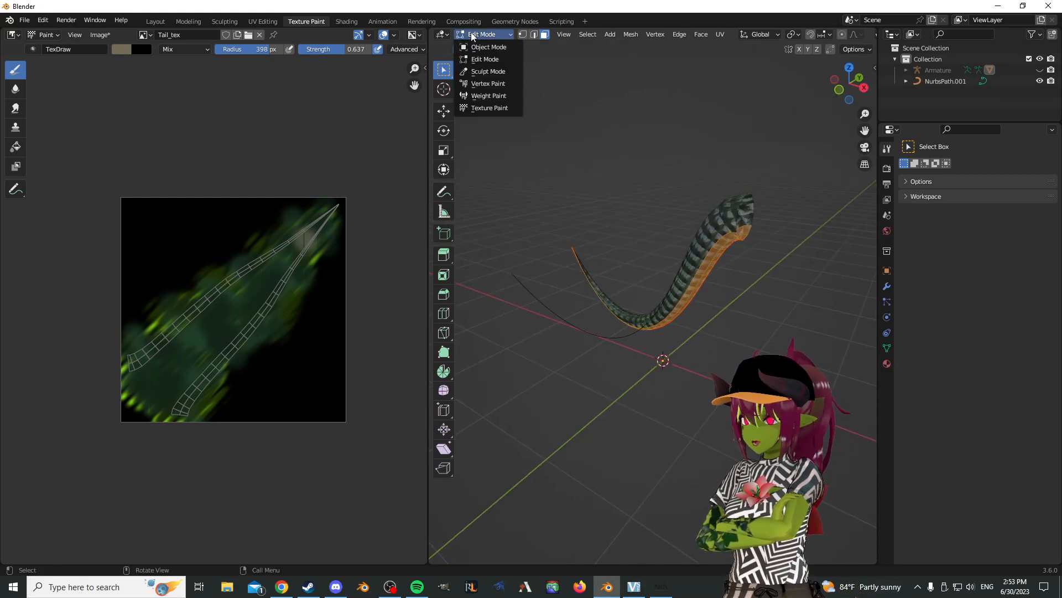
pyautogui.click(483, 108)
pyautogui.moveTo(581, 273); pyautogui.dragTo(514, 83, button='middle')
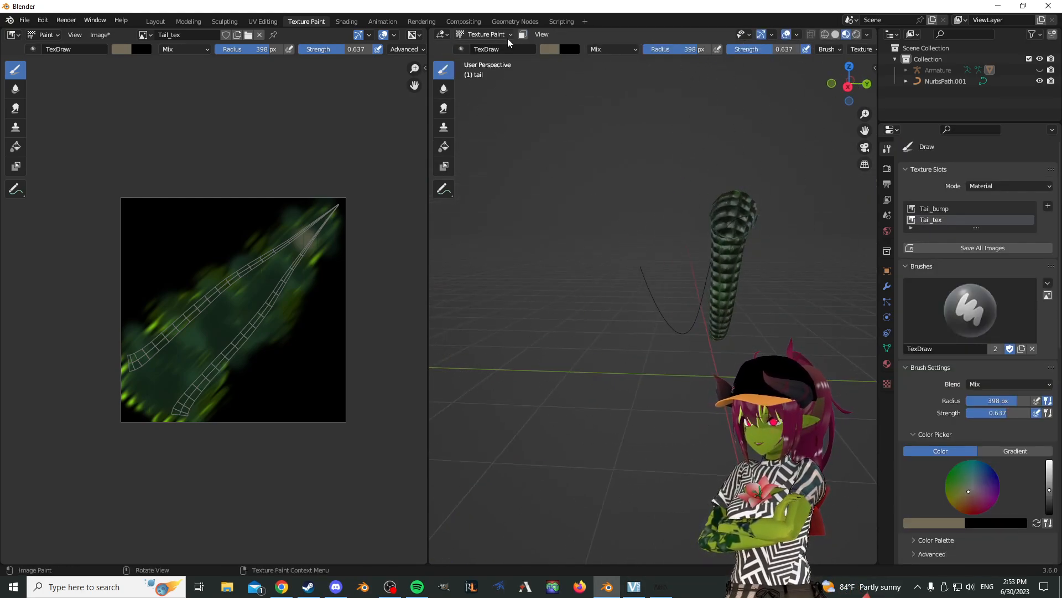
pyautogui.click(522, 36)
pyautogui.moveTo(740, 268)
pyautogui.keyDown('shift'); pyautogui.mouseDown(button='middle')
pyautogui.moveTo(630, 160)
pyautogui.moveTo(702, 357)
pyautogui.moveTo(681, 175)
pyautogui.moveTo(703, 343)
pyautogui.moveTo(683, 315)
pyautogui.moveTo(683, 382)
pyautogui.moveTo(684, 363)
pyautogui.moveTo(833, 321)
pyautogui.mouseUp(button='middle'); pyautogui.keyUp('shift')
pyautogui.scroll(3, 631, 160)
# - Examine the tan underside and its border with the green scales in Object Mode and in Texture Paint mode
pyautogui.click(483, 35)
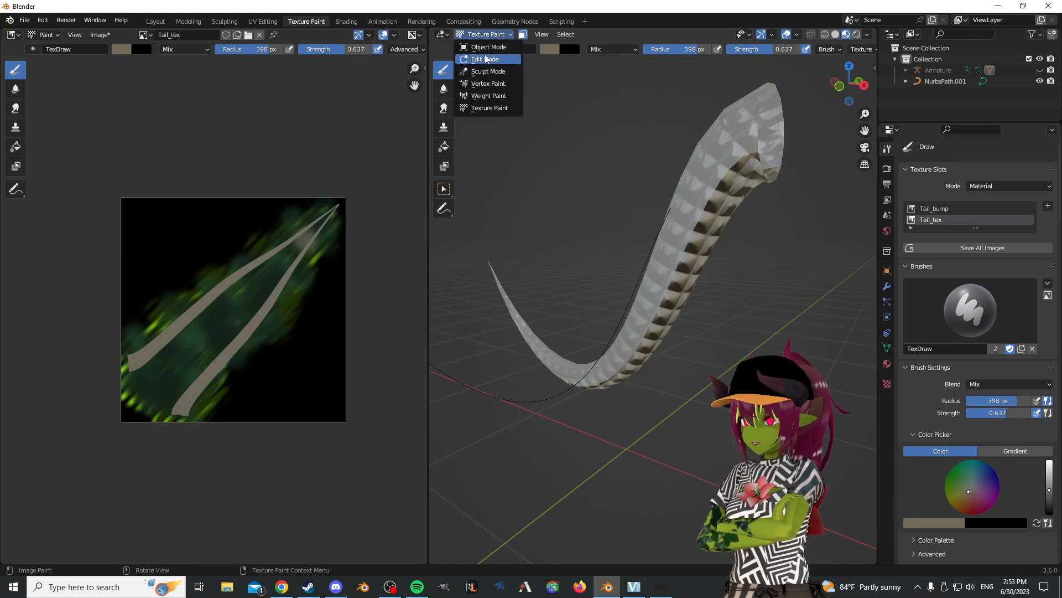
pyautogui.click(484, 59)
pyautogui.click(475, 35)
pyautogui.click(487, 47)
pyautogui.moveTo(583, 205); pyautogui.dragTo(667, 320, button='middle')
pyautogui.scroll(4, 705, 310)
pyautogui.click(491, 35)
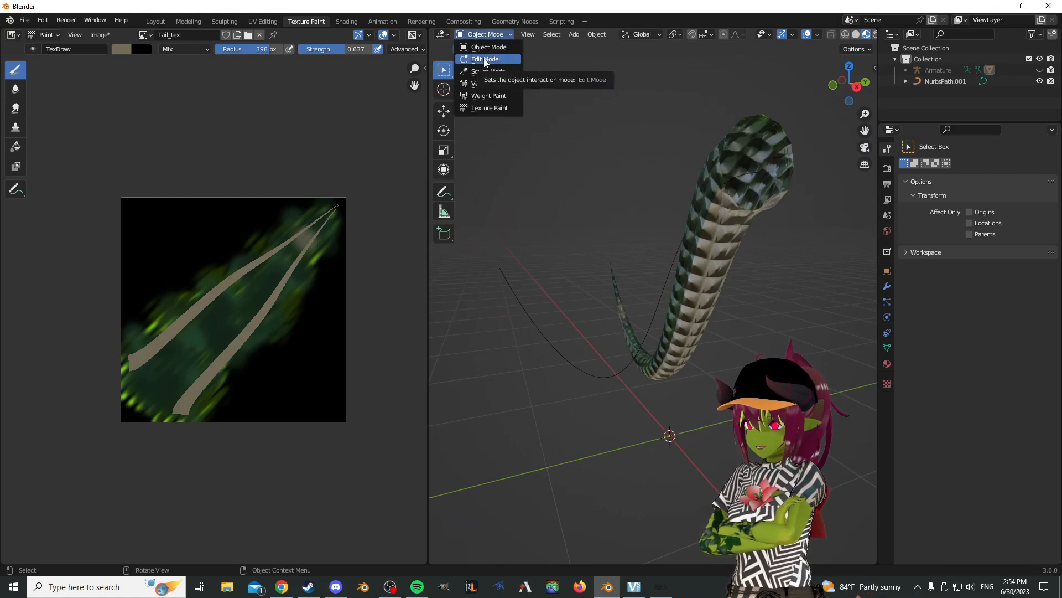
pyautogui.click(489, 108)
pyautogui.moveTo(686, 299)
pyautogui.mouseDown(button='middle')
pyautogui.moveTo(691, 204)
pyautogui.moveTo(715, 207)
pyautogui.mouseUp(button='middle')
pyautogui.scroll(4, 736, 218)
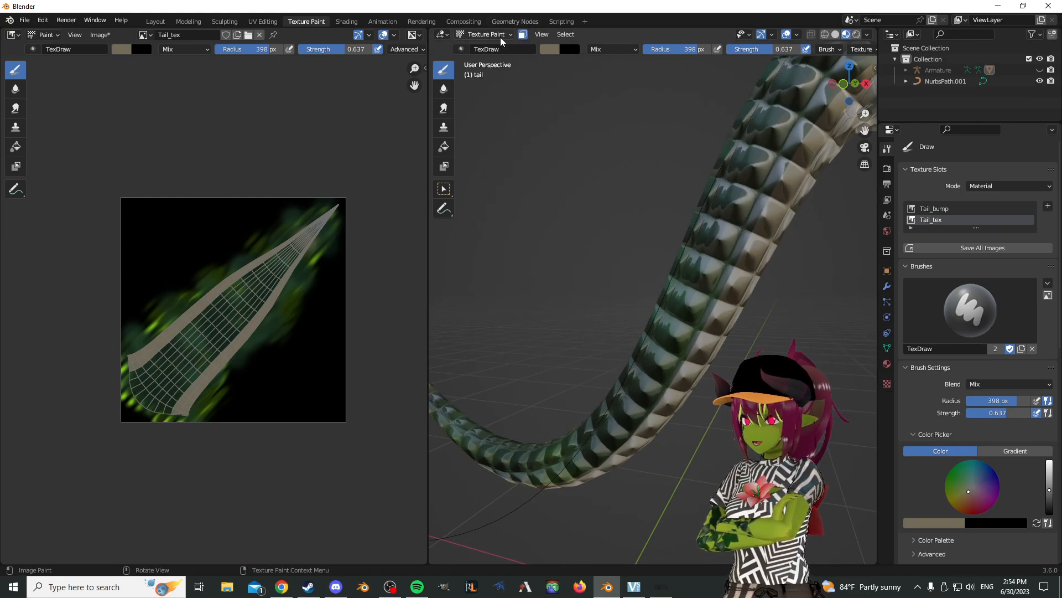
pyautogui.scroll(-4, 612, 351)
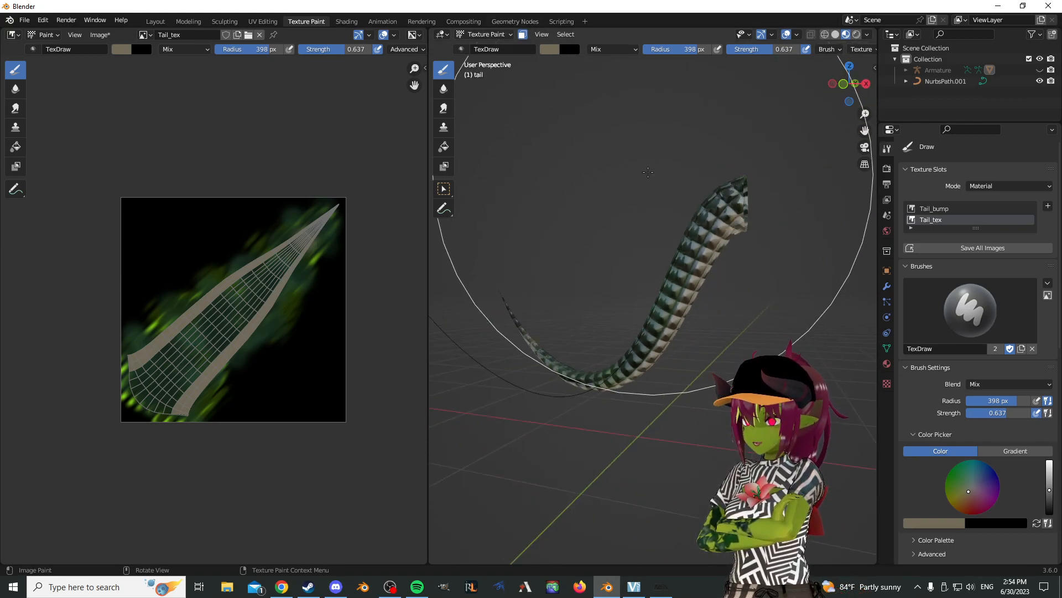
# - In Edit Mode, select the lengthwise face loops where the green sides meet the tan underside on both sides of the tail
pyautogui.click(490, 34)
pyautogui.click(487, 59)
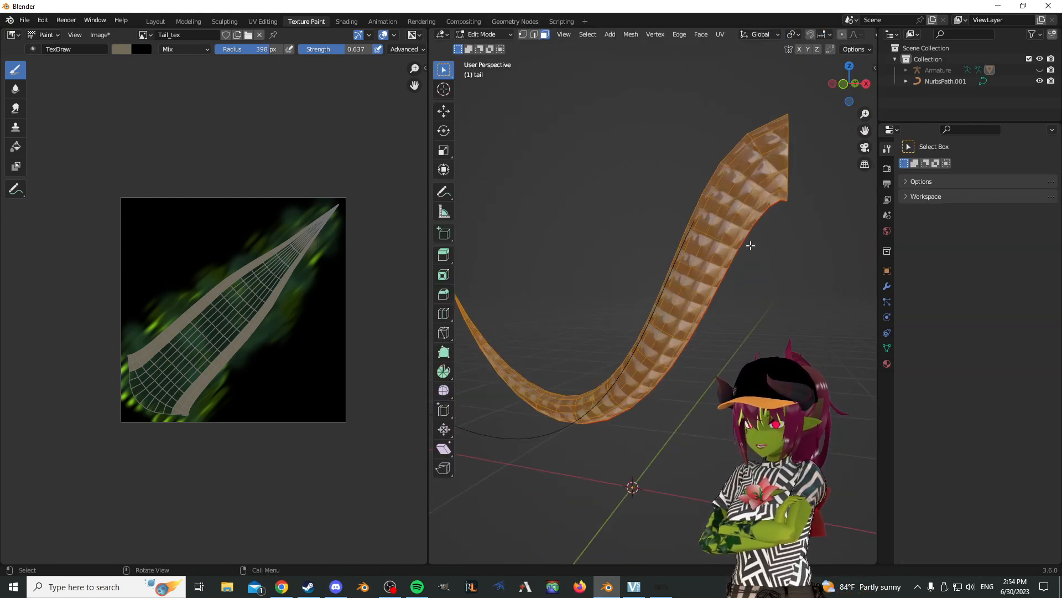
pyautogui.keyDown('alt'); pyautogui.click(744, 217); pyautogui.keyUp('alt')
pyautogui.keyDown('alt'); pyautogui.keyDown('shift'); pyautogui.click(727, 218); pyautogui.keyUp('shift'); pyautogui.keyUp('alt')
pyautogui.moveTo(726, 218); pyautogui.dragTo(561, 249, button='middle')
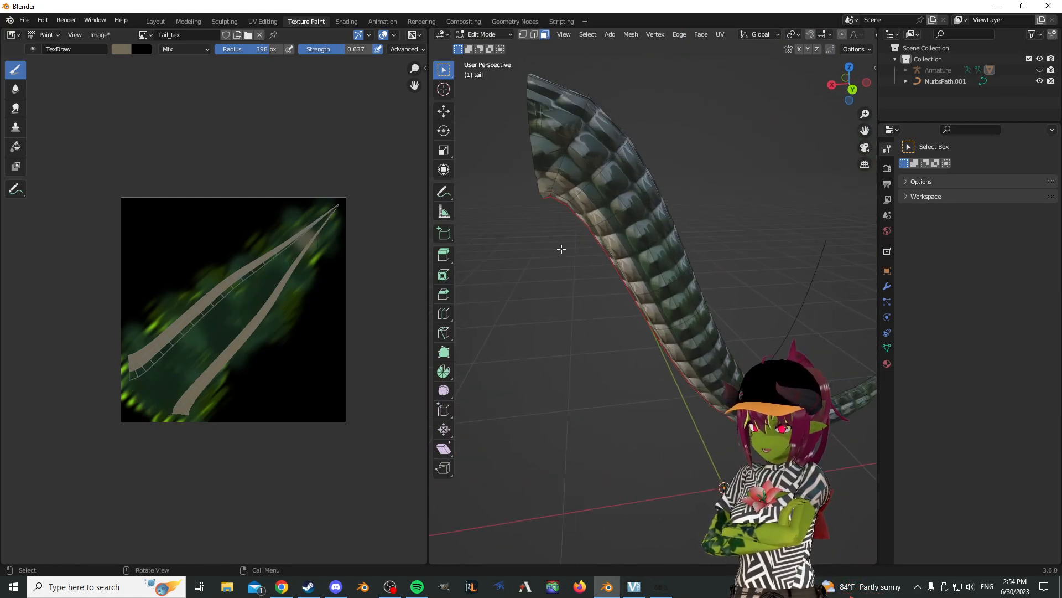
pyautogui.keyDown('alt'); pyautogui.keyDown('shift'); pyautogui.click(602, 221); pyautogui.keyUp('shift'); pyautogui.keyUp('alt')
pyautogui.keyDown('alt'); pyautogui.keyDown('shift'); pyautogui.click(617, 215); pyautogui.keyUp('shift'); pyautogui.keyUp('alt')
pyautogui.moveTo(525, 291); pyautogui.dragTo(669, 294, button='middle')
pyautogui.scroll(-3, 669, 294)
# - Return to Texture Paint mode and try to soften the green-to-tan border on the masked faces with the Soften brush at a 50 px radius
pyautogui.click(484, 35)
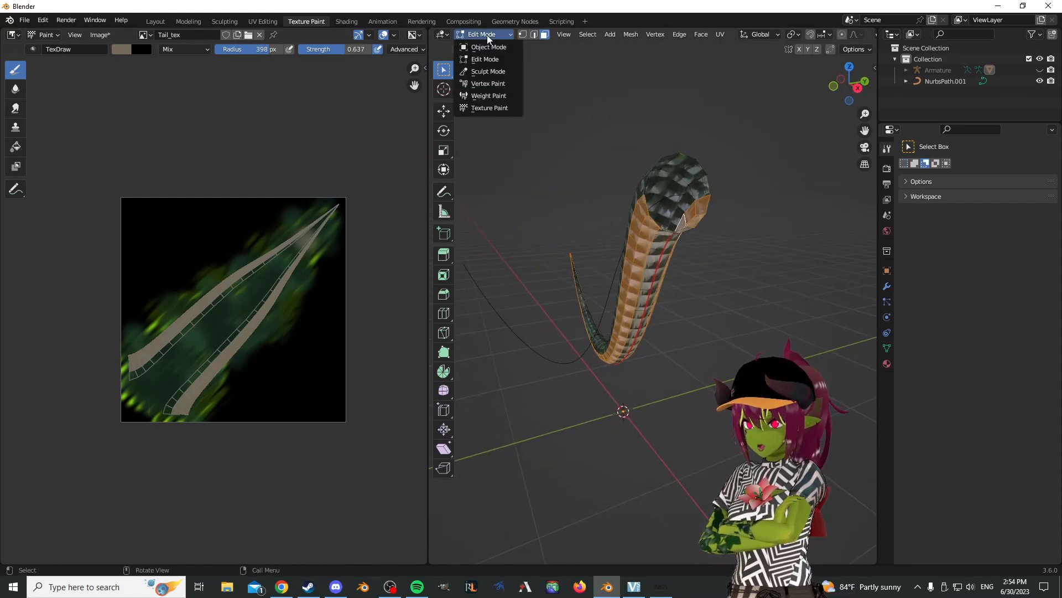
pyautogui.click(489, 29)
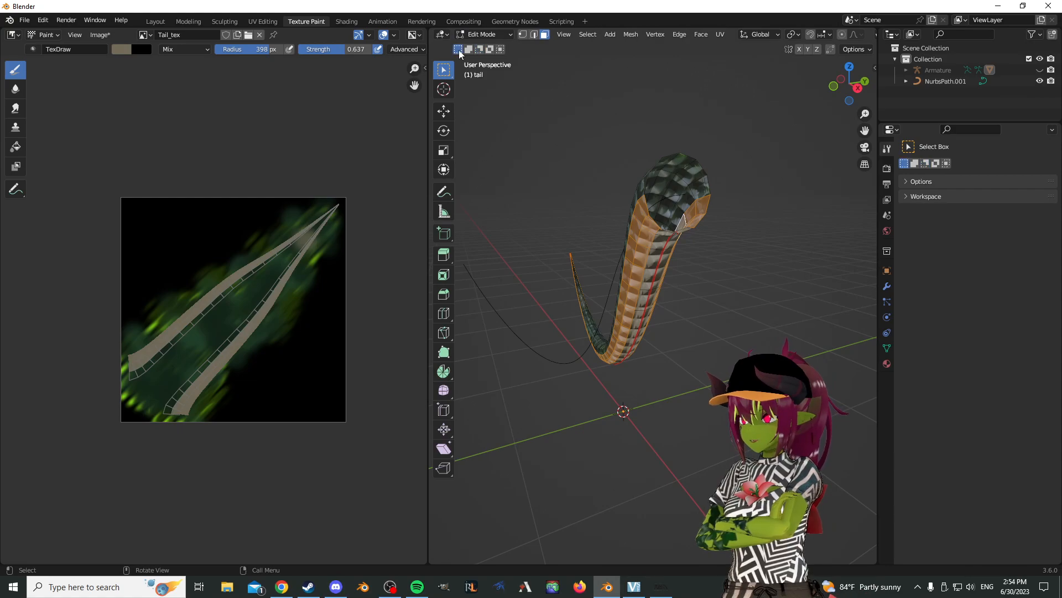
pyautogui.click(478, 36)
pyautogui.click(496, 107)
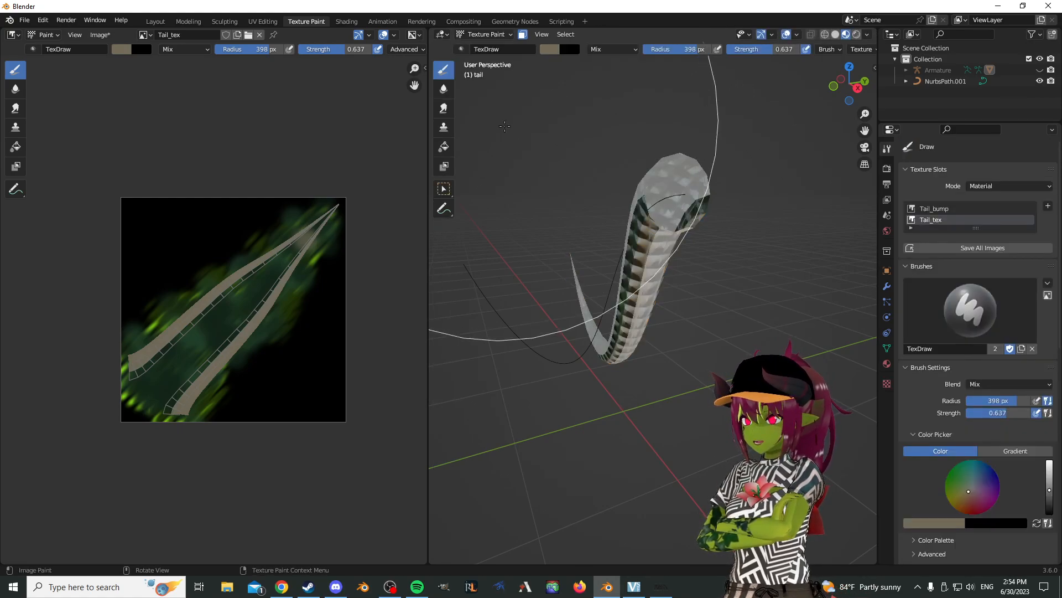
pyautogui.scroll(5, 663, 205)
pyautogui.click(443, 89)
pyautogui.moveTo(637, 188); pyautogui.dragTo(679, 176, button='middle')
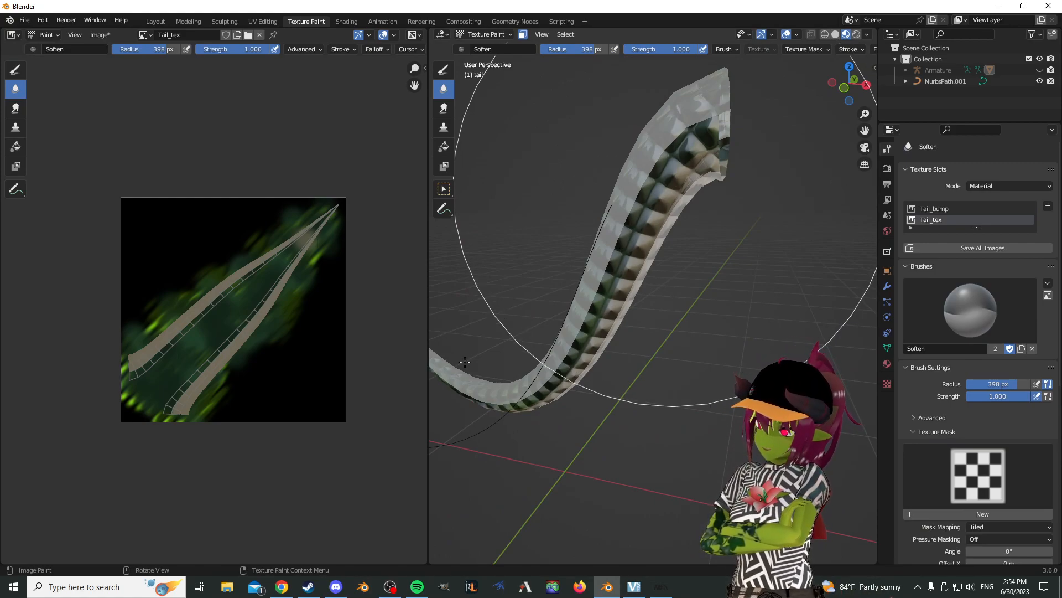
pyautogui.keyDown('shift'); pyautogui.moveTo(464, 361); pyautogui.dragTo(685, 161, button='middle'); pyautogui.keyUp('shift')
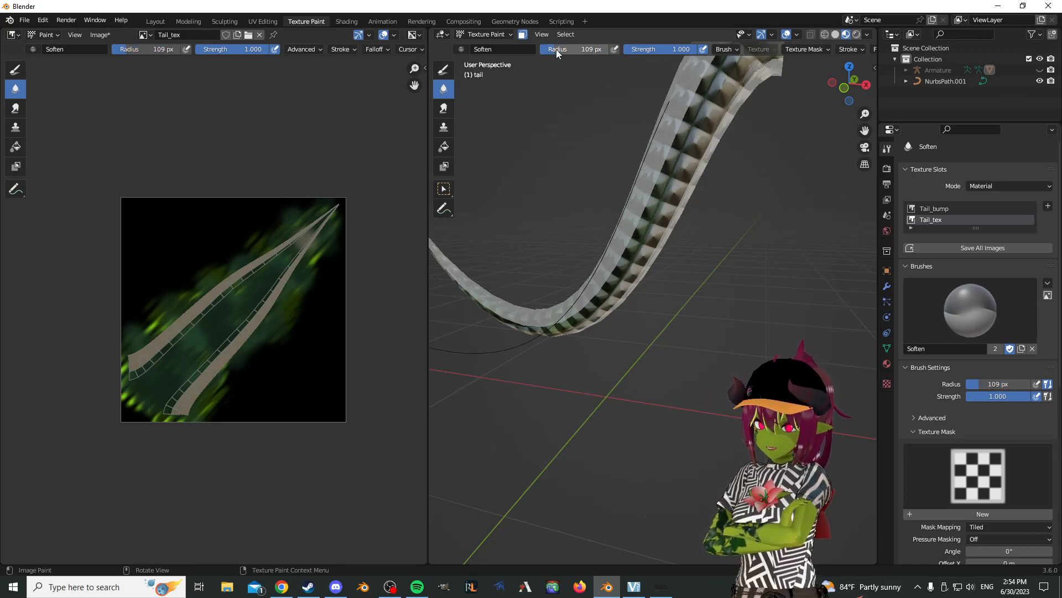
pyautogui.keyDown('shift'); pyautogui.moveTo(676, 103); pyautogui.dragTo(656, 202, button='middle'); pyautogui.keyUp('shift')
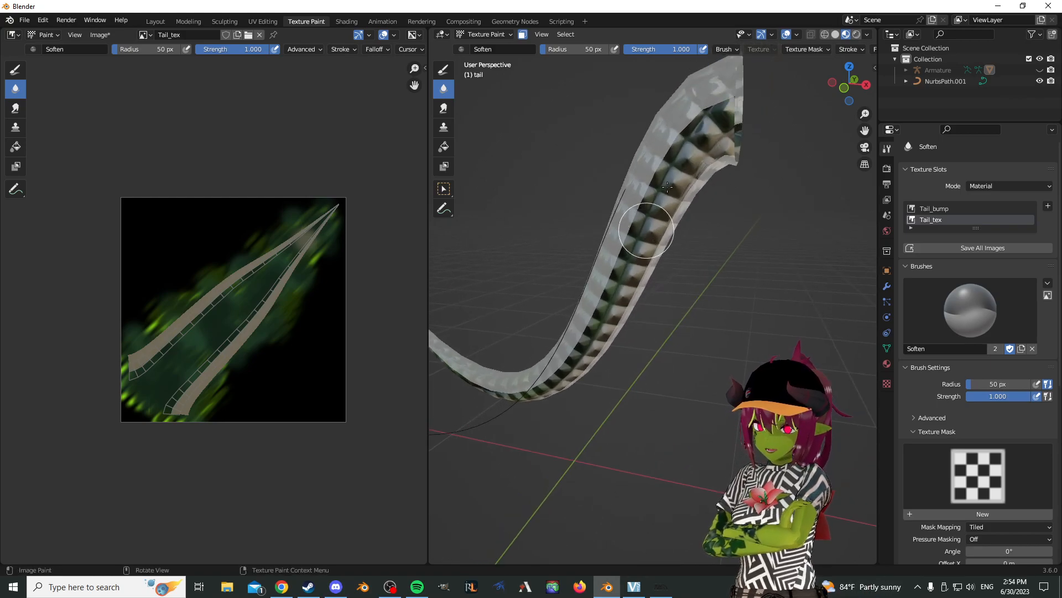
pyautogui.scroll(5, 647, 243)
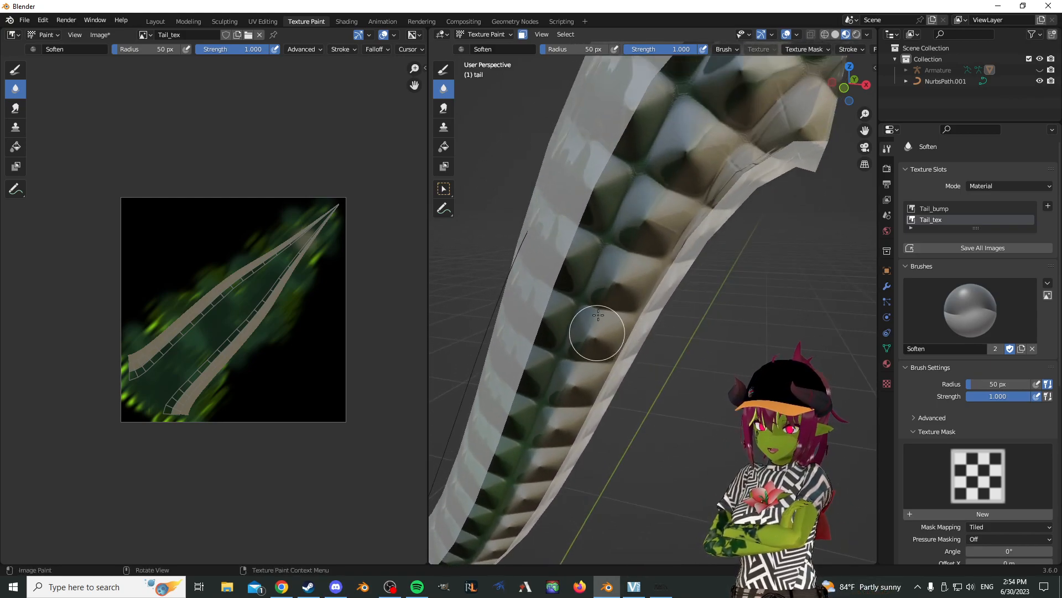
pyautogui.keyDown('shift'); pyautogui.moveTo(728, 113); pyautogui.dragTo(647, 251, button='middle'); pyautogui.keyUp('shift')
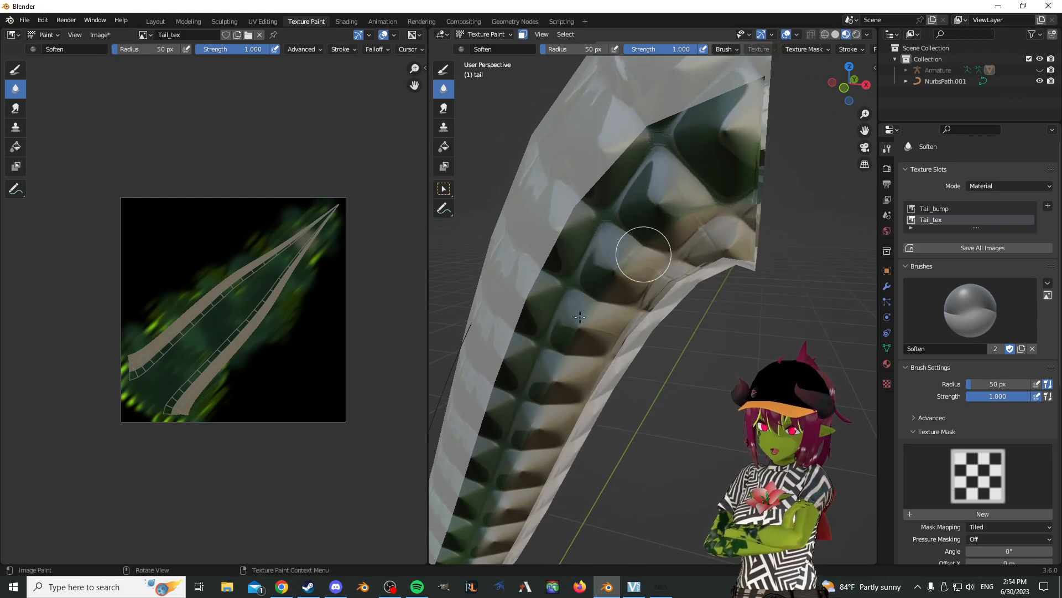
# - Blend the green-to-tan border along one side of the tail with the Soften brush, after briefly switching to the Smear brush
pyautogui.click(444, 108)
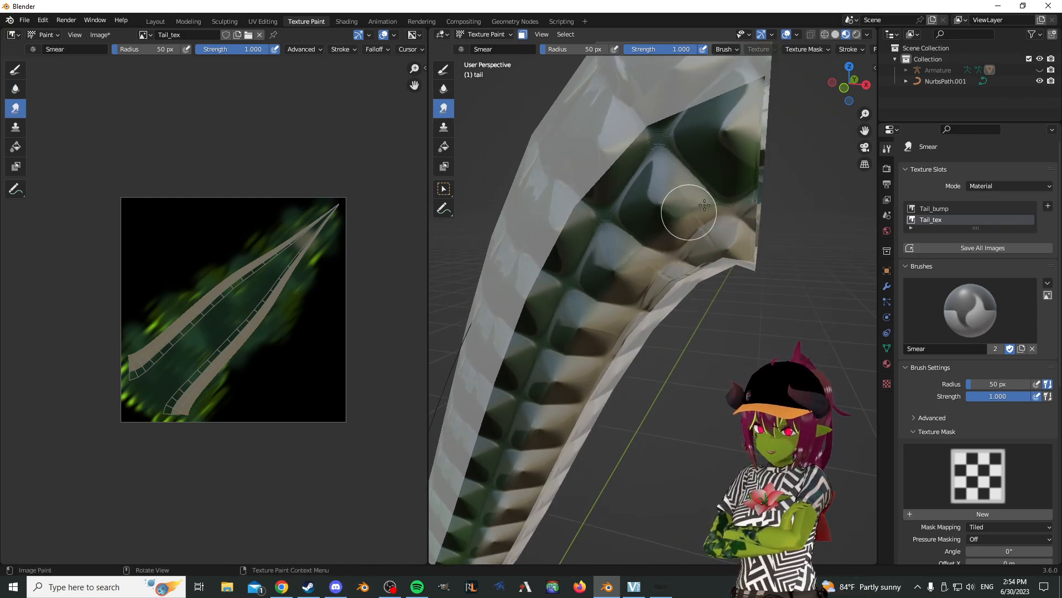
pyautogui.keyDown('shift'); pyautogui.moveTo(613, 286); pyautogui.dragTo(711, 142, button='middle'); pyautogui.keyUp('shift')
pyautogui.keyDown('shift'); pyautogui.moveTo(650, 241); pyautogui.dragTo(712, 119, button='middle'); pyautogui.keyUp('shift')
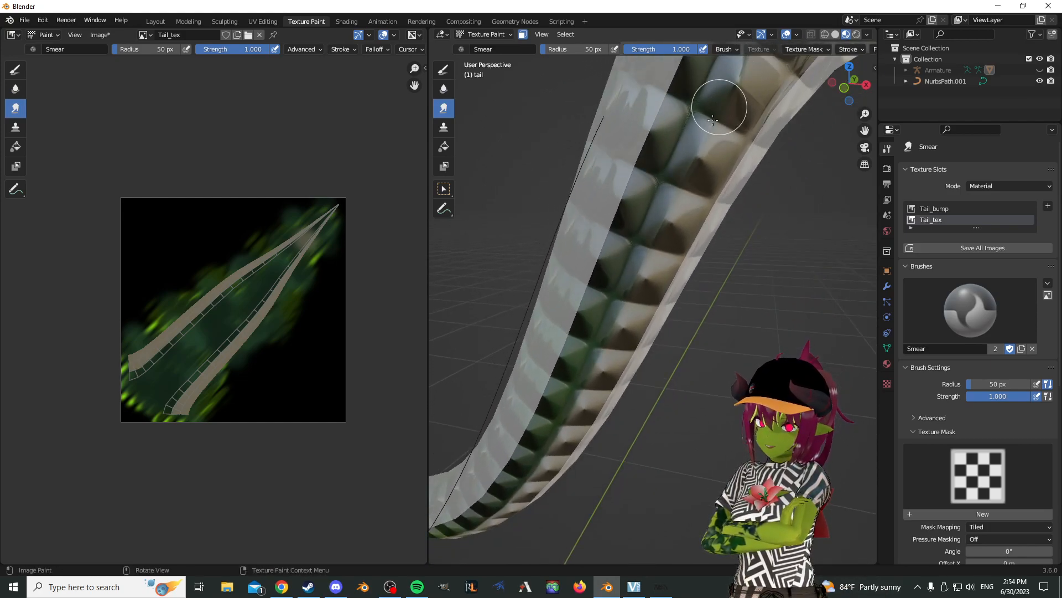
pyautogui.click(444, 89)
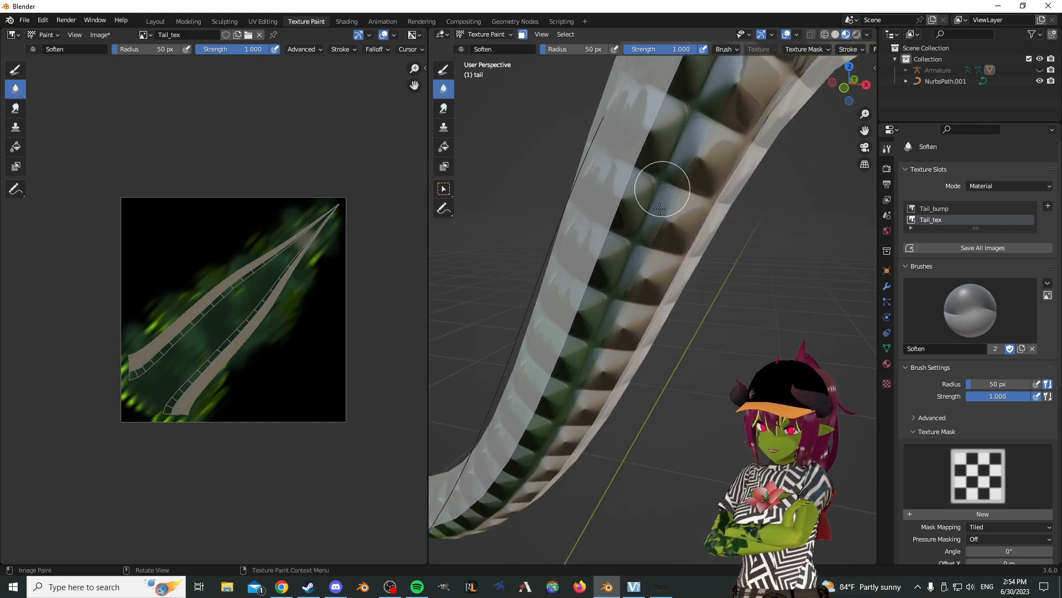
pyautogui.keyDown('shift'); pyautogui.moveTo(663, 165); pyautogui.dragTo(727, 110, button='middle'); pyautogui.keyUp('shift')
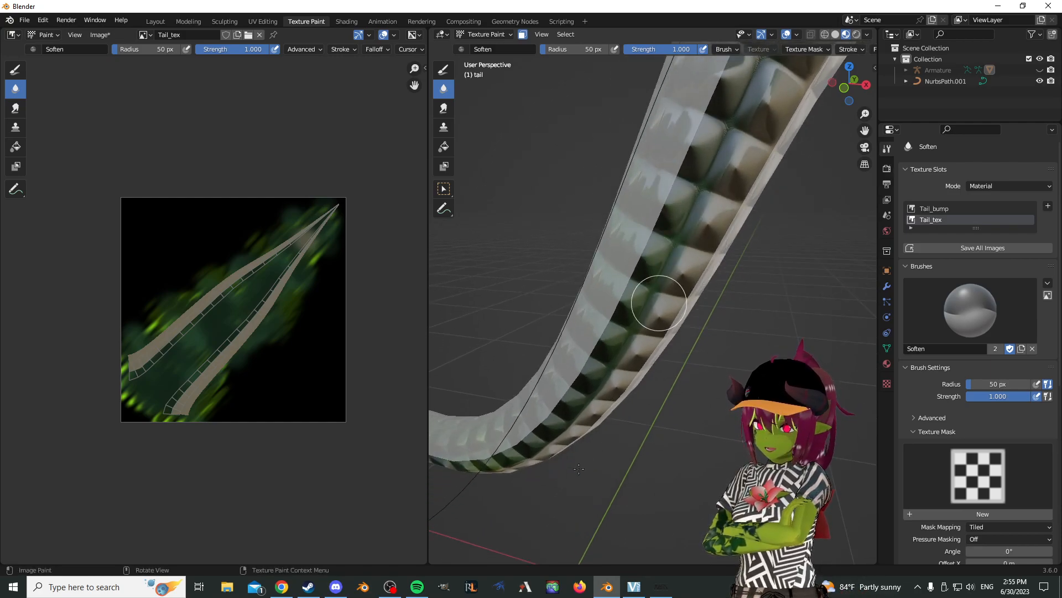
pyautogui.keyDown('shift'); pyautogui.moveTo(715, 243); pyautogui.dragTo(746, 214, button='middle'); pyautogui.keyUp('shift')
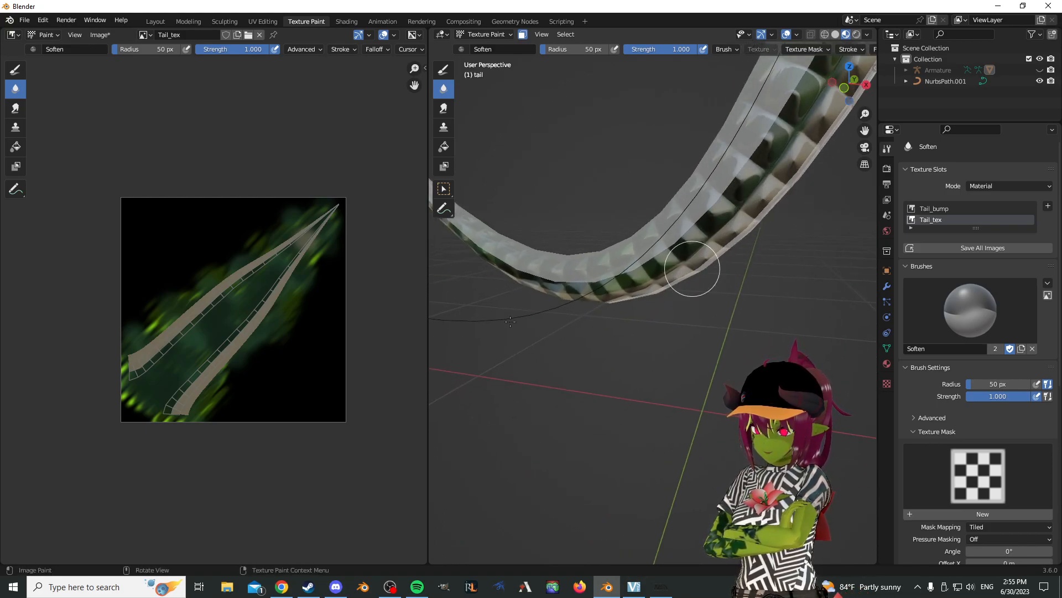
# - Continue softening the masked green-to-tan border toward the tail's tip and along its opposite side
pyautogui.moveTo(553, 268); pyautogui.dragTo(625, 181, button='middle')
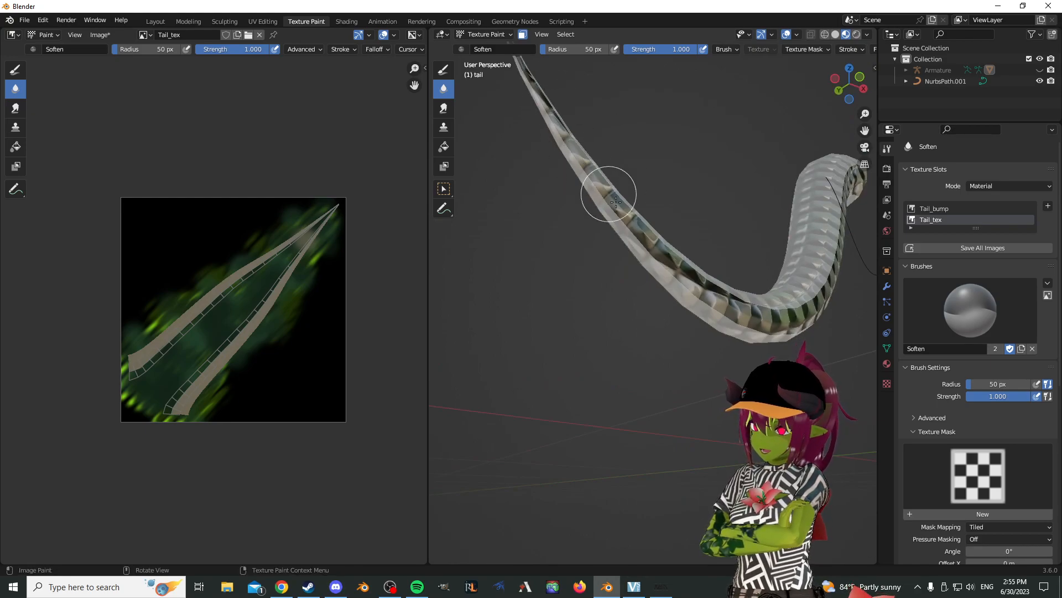
pyautogui.moveTo(782, 295); pyautogui.dragTo(598, 274, button='middle')
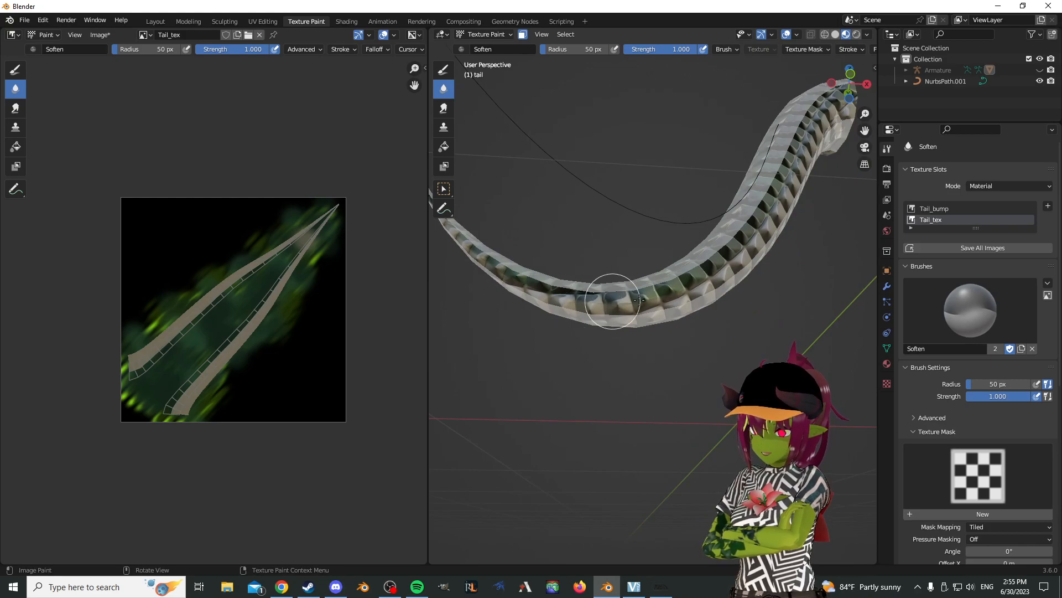
pyautogui.moveTo(731, 284); pyautogui.dragTo(797, 271, button='middle')
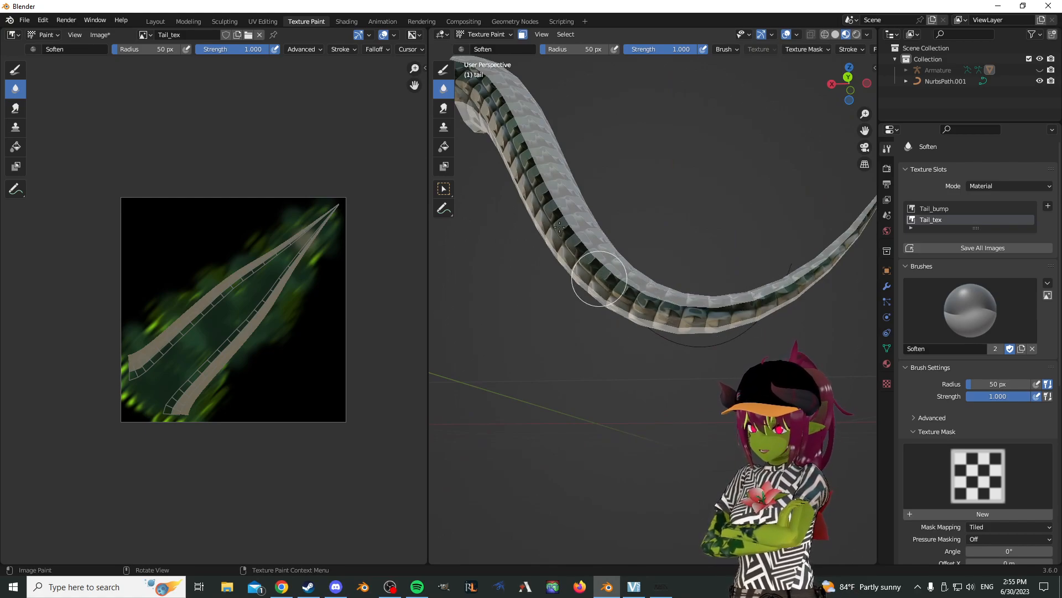
pyautogui.keyDown('shift'); pyautogui.moveTo(581, 235); pyautogui.dragTo(691, 395, button='middle'); pyautogui.keyUp('shift')
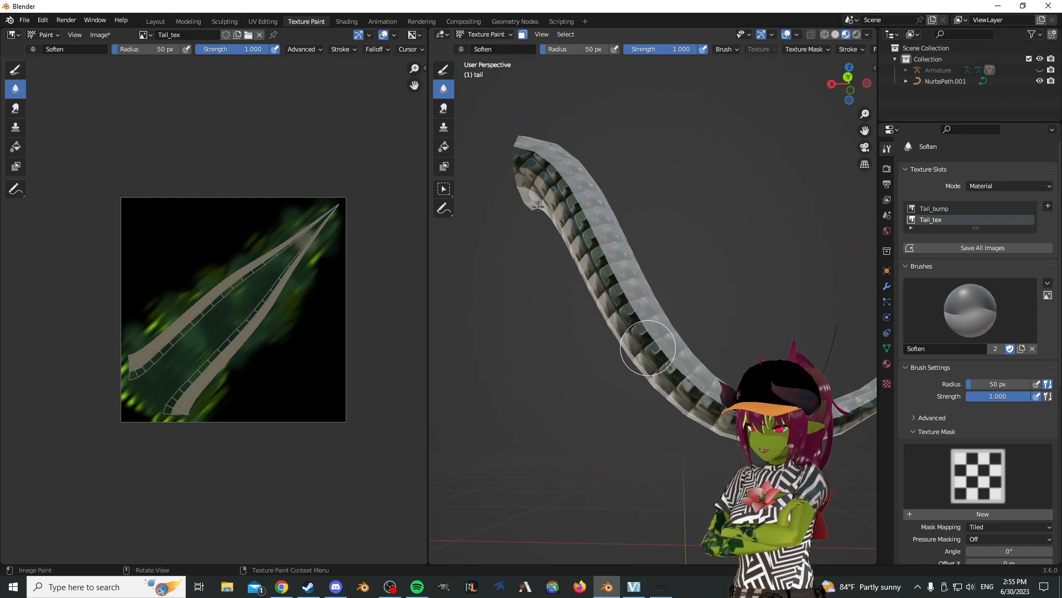
pyautogui.moveTo(560, 170); pyautogui.dragTo(558, 186, button='middle')
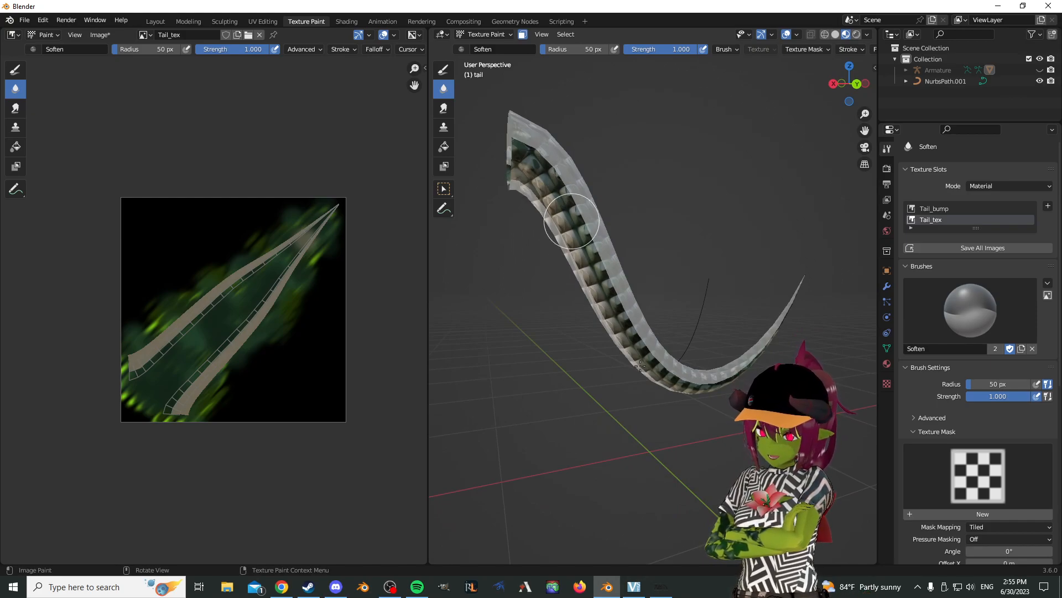
# - Leave Texture Paint mode for Object Mode by way of Edit Mode and inspect the whole blended tail
pyautogui.click(482, 34)
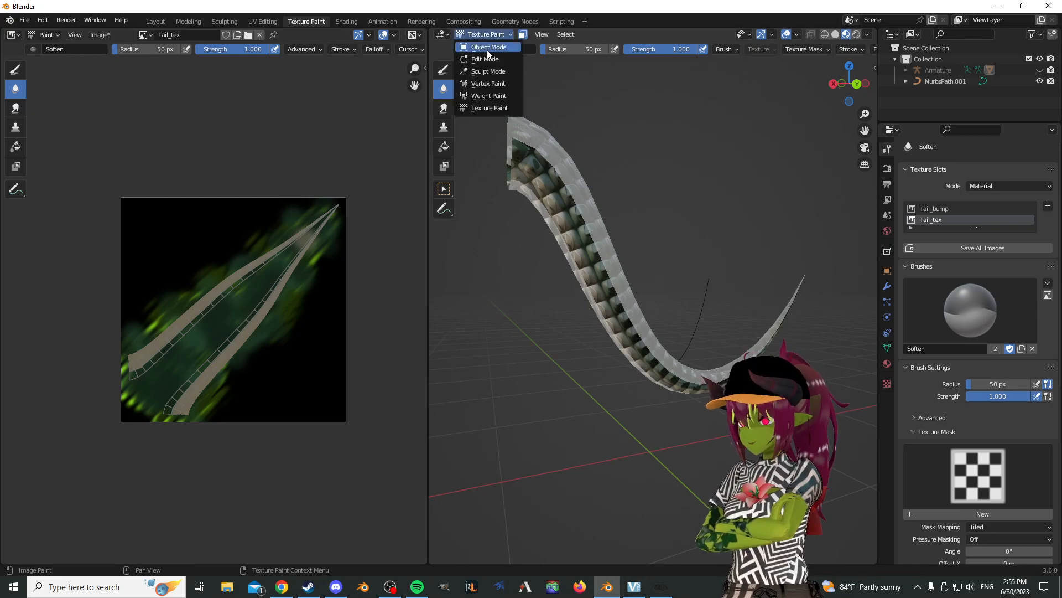
pyautogui.click(489, 57)
pyautogui.scroll(5, 491, 57)
pyautogui.click(481, 34)
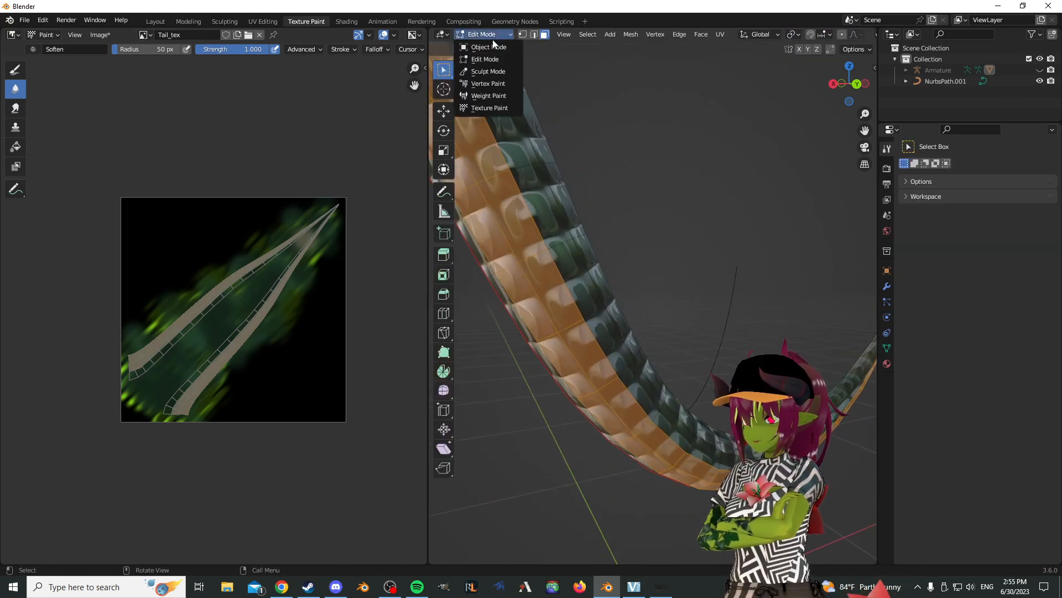
pyautogui.click(484, 46)
pyautogui.scroll(-3, 676, 184)
pyautogui.moveTo(675, 184); pyautogui.dragTo(728, 220, button='middle')
pyautogui.click(729, 220)
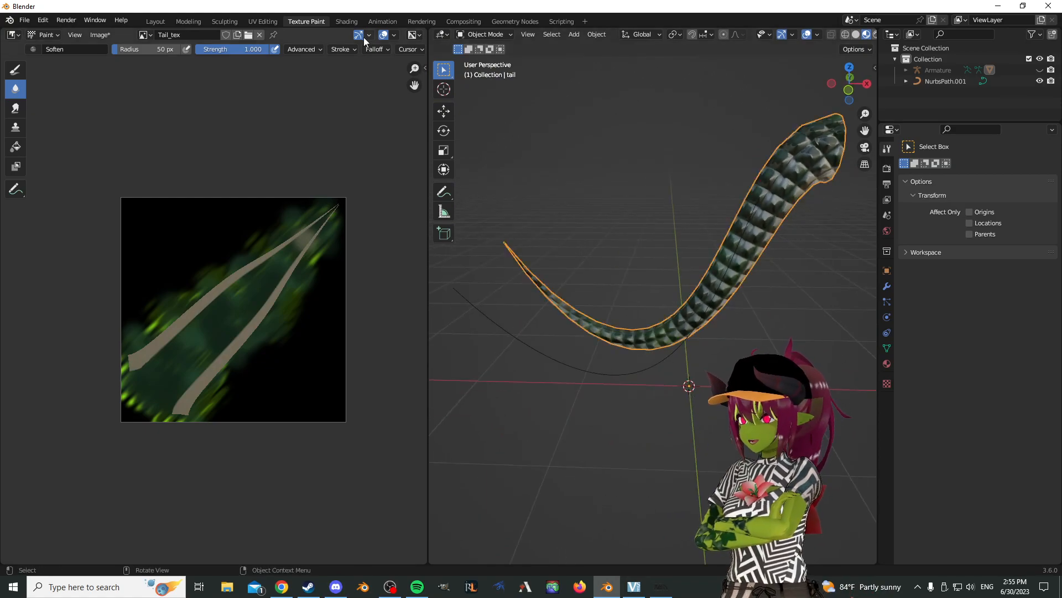
# - In the Shading workspace, lower the Bump node's strength to about 0.4, check the scales from several angles, and deselect the tail
pyautogui.click(346, 23)
pyautogui.scroll(-4, 475, 493)
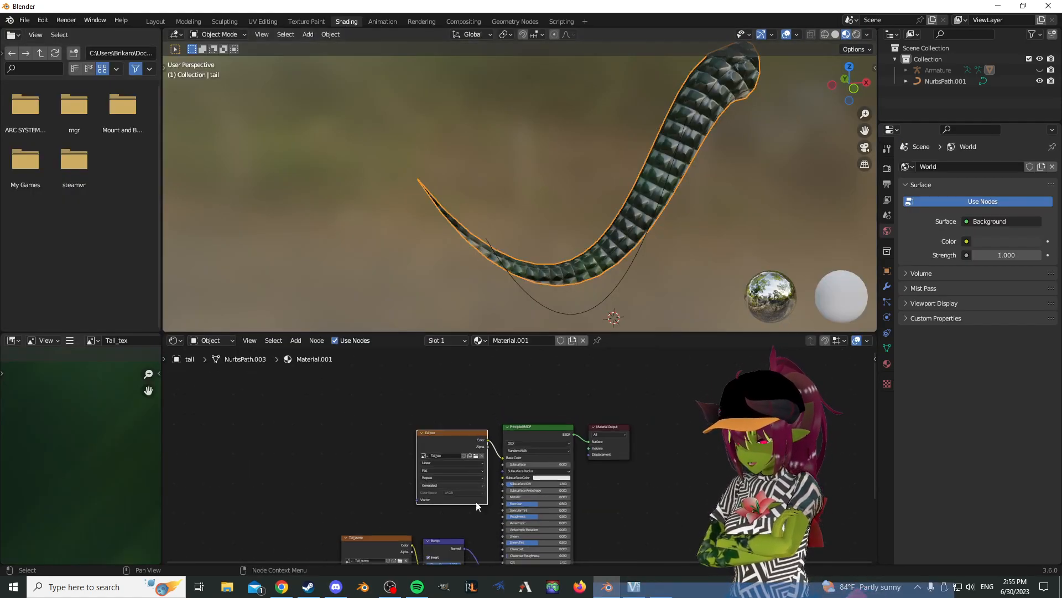
pyautogui.moveTo(477, 496); pyautogui.dragTo(506, 436, button='middle')
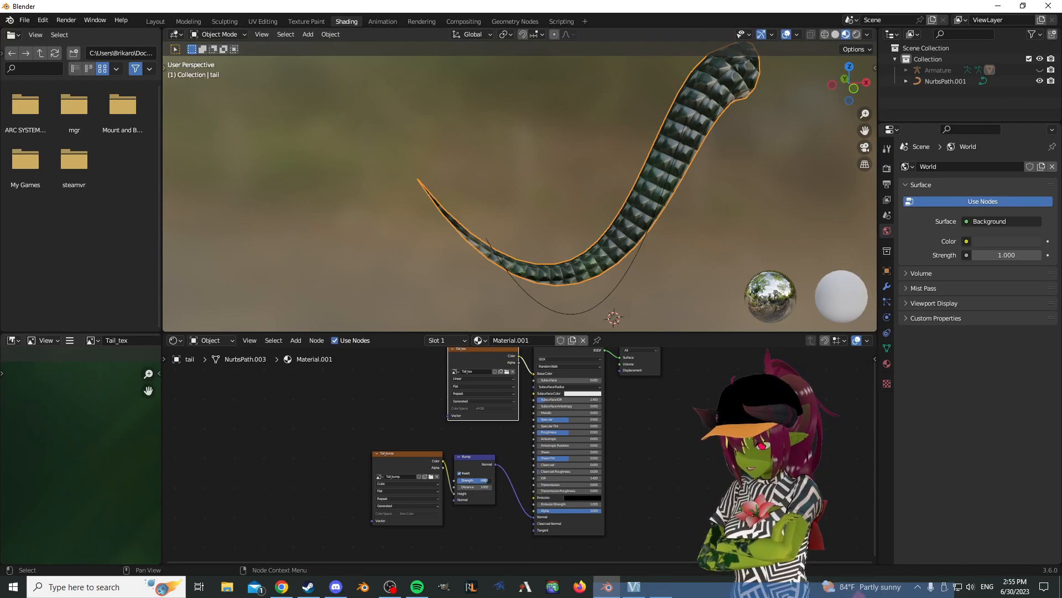
pyautogui.moveTo(485, 480); pyautogui.dragTo(471, 480)
pyautogui.moveTo(673, 218); pyautogui.dragTo(797, 225, button='middle')
pyautogui.moveTo(621, 246)
pyautogui.mouseDown(button='middle')
pyautogui.moveTo(690, 166)
pyautogui.moveTo(636, 238)
pyautogui.mouseUp(button='middle')
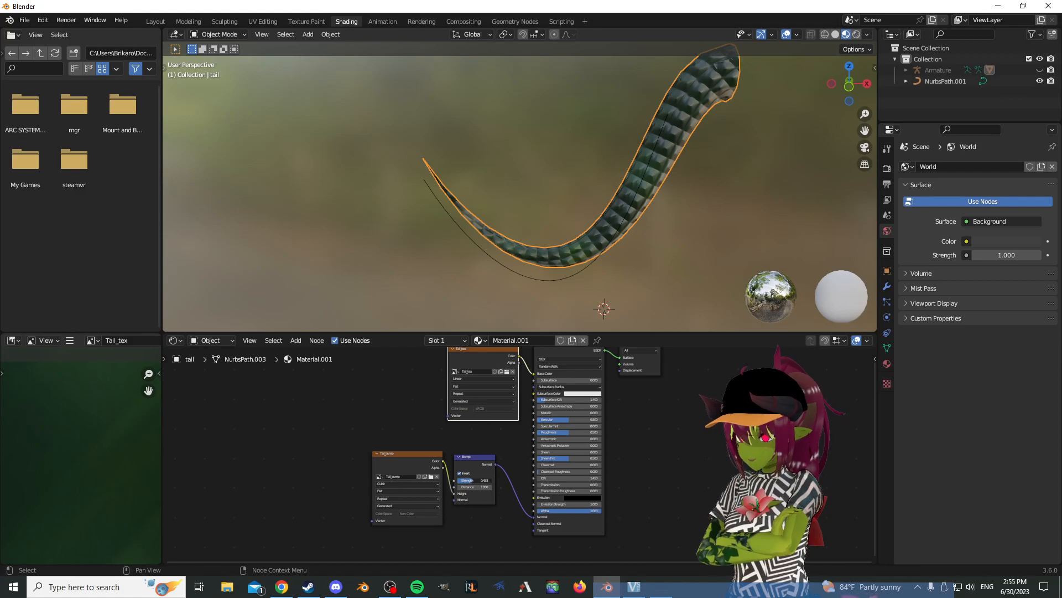
pyautogui.moveTo(678, 182); pyautogui.dragTo(695, 218, button='middle')
pyautogui.click(695, 218)
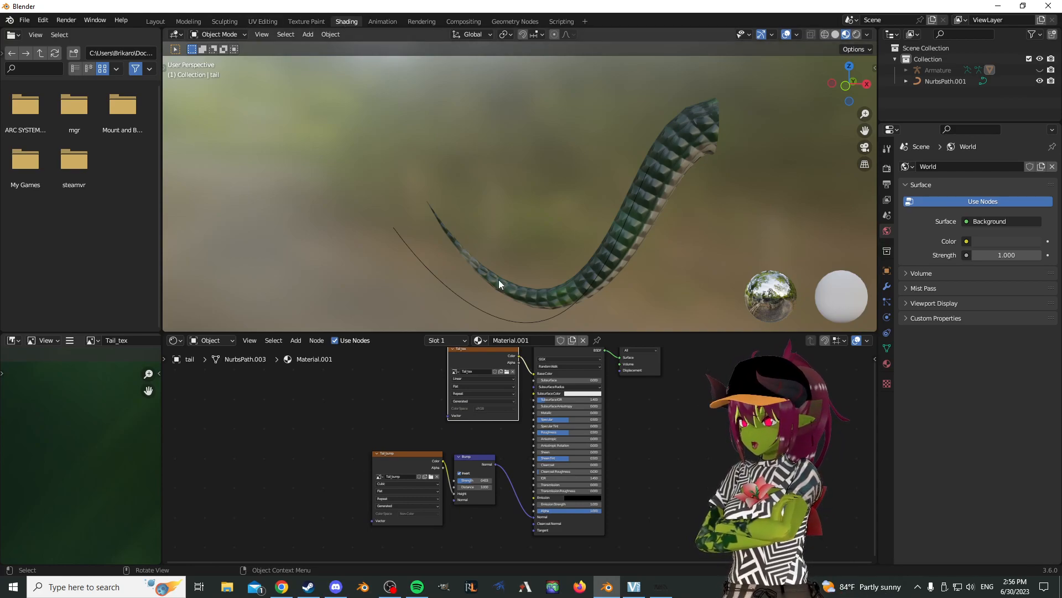
# - Enlarge the node editor area and hide the NurbsPath.001 curve in the viewport, leaving the armature hidden
pyautogui.moveTo(713, 420); pyautogui.dragTo(694, 443, button='middle')
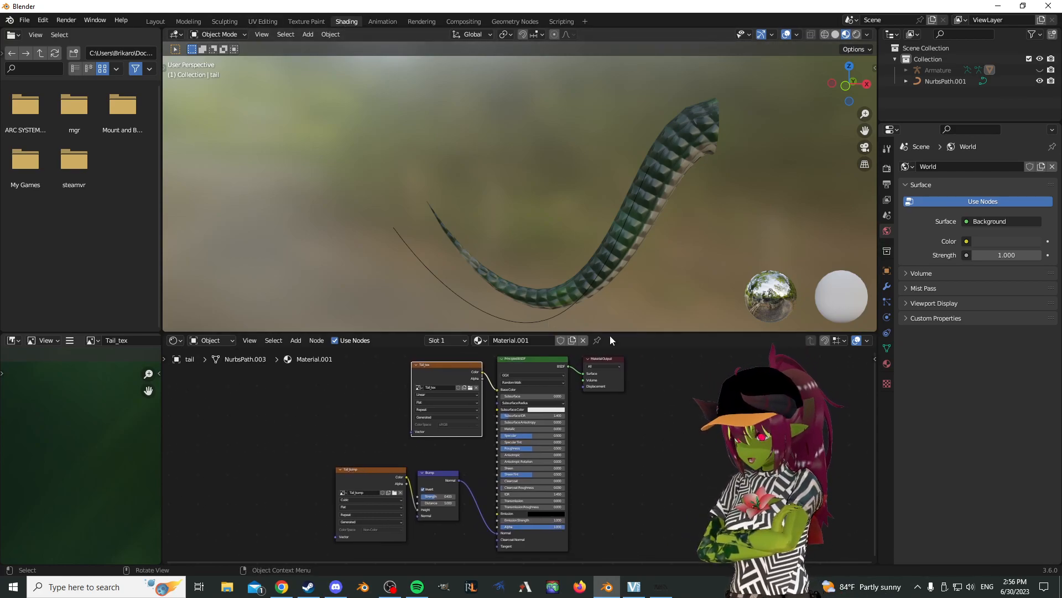
pyautogui.moveTo(610, 334); pyautogui.dragTo(610, 302)
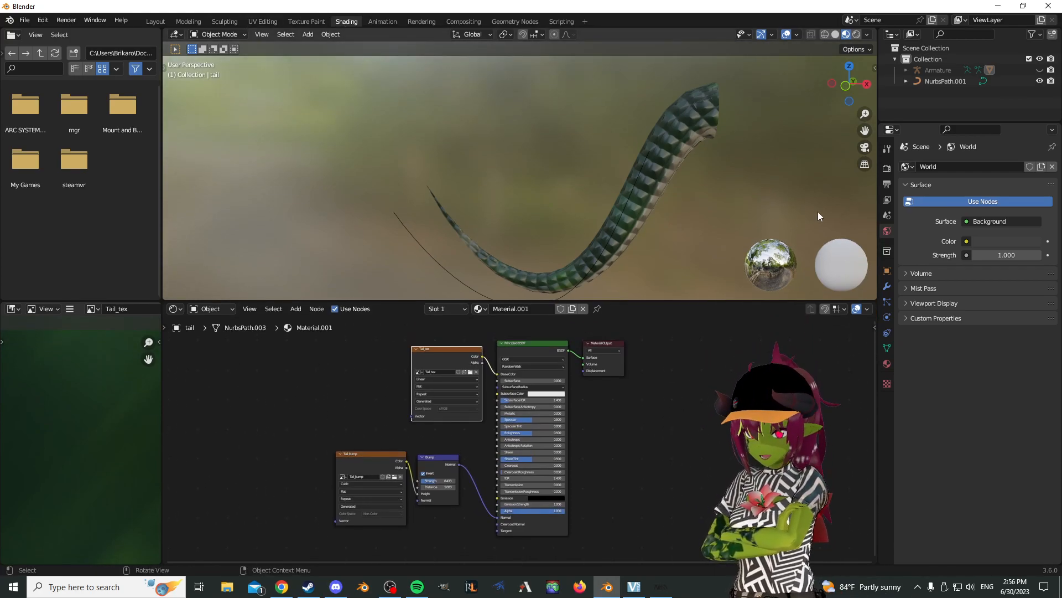
pyautogui.click(1039, 81)
pyautogui.click(1040, 70)
pyautogui.click(1039, 69)
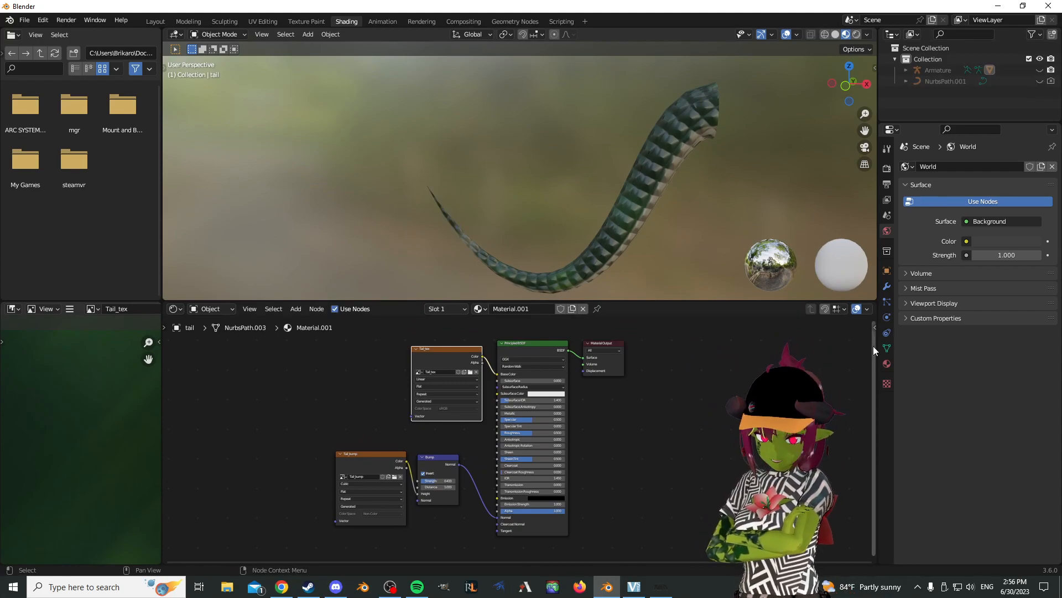
# - Enable Ambient Occlusion in the Eevee render settings and look briefly at the Subsurface Scattering options
pyautogui.click(887, 168)
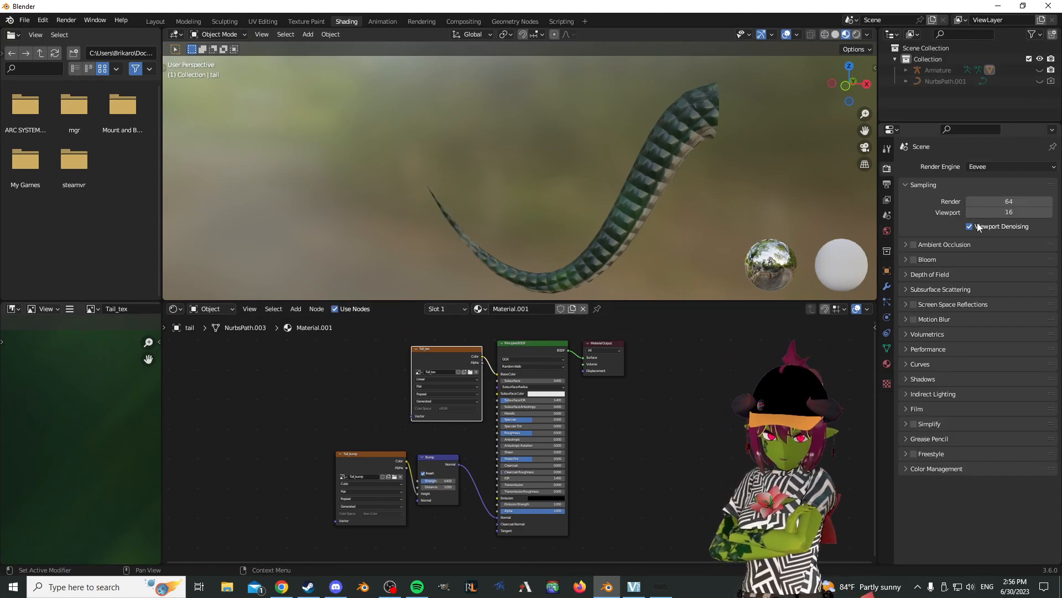
pyautogui.click(911, 244)
pyautogui.moveTo(736, 188); pyautogui.dragTo(764, 216, button='middle')
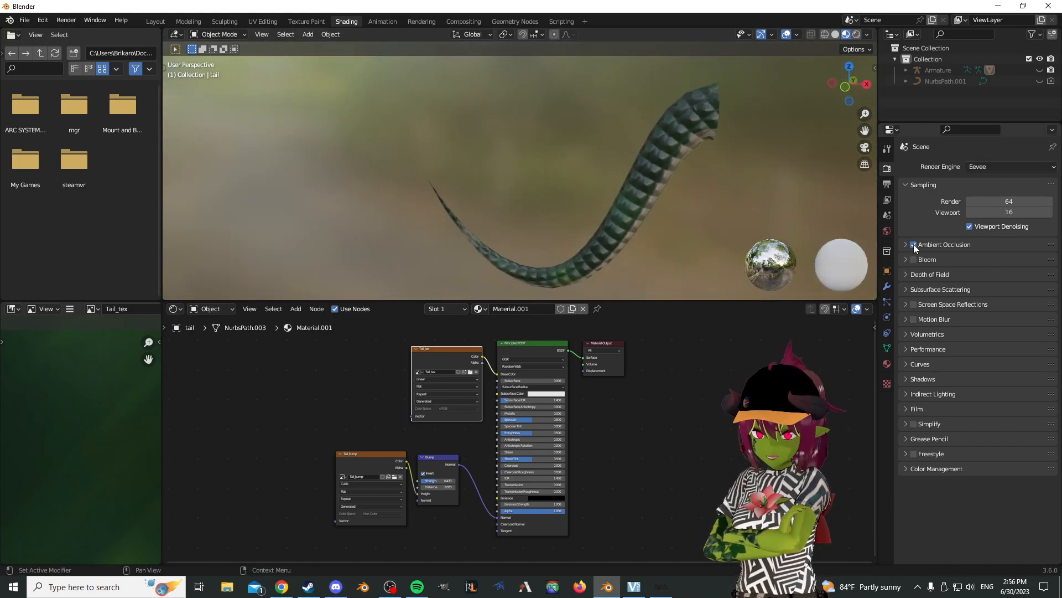
pyautogui.scroll(2, 764, 215)
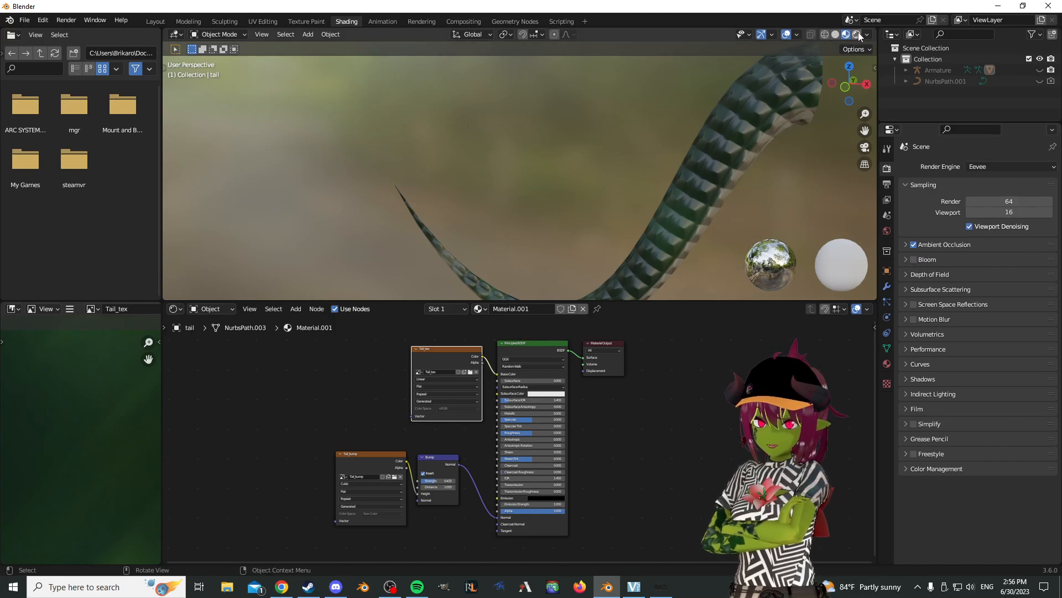
pyautogui.click(903, 288)
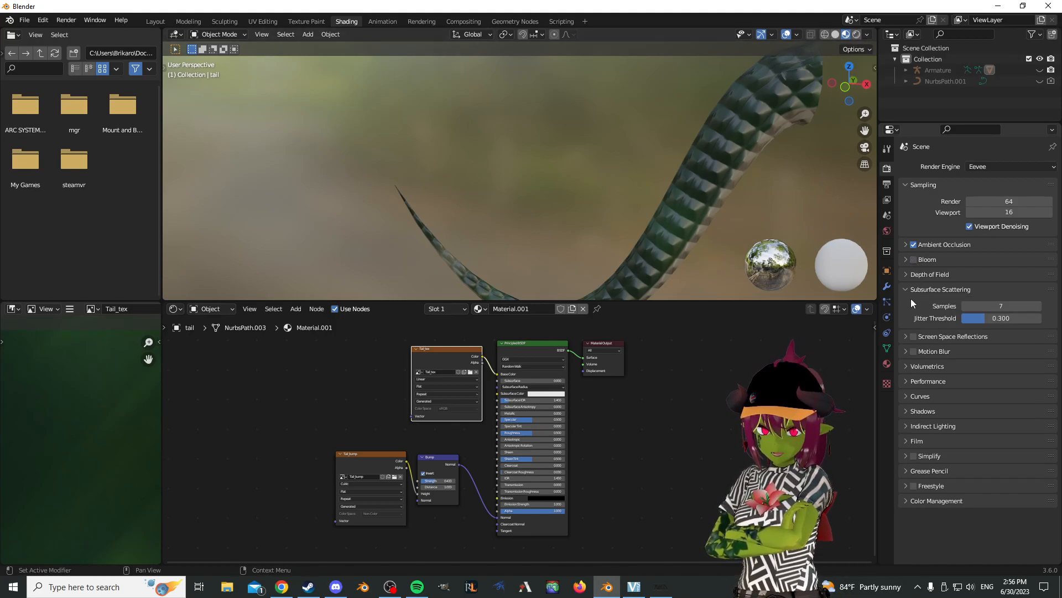
pyautogui.click(906, 289)
pyautogui.moveTo(755, 217); pyautogui.dragTo(669, 263, button='middle')
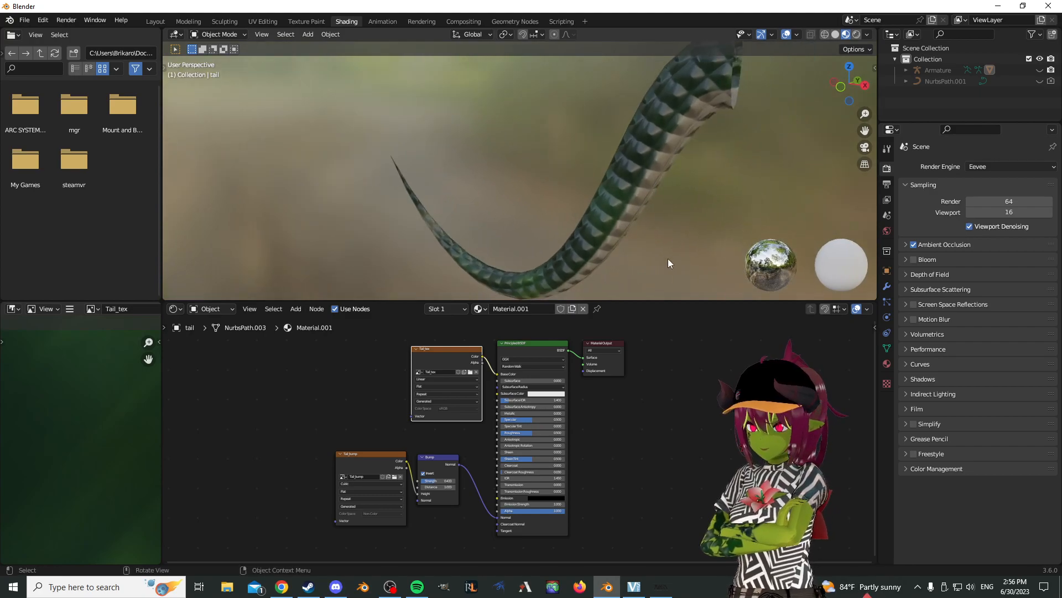
# - Switch the viewport to Rendered shading and set the world background color to an Environment Texture
pyautogui.click(857, 35)
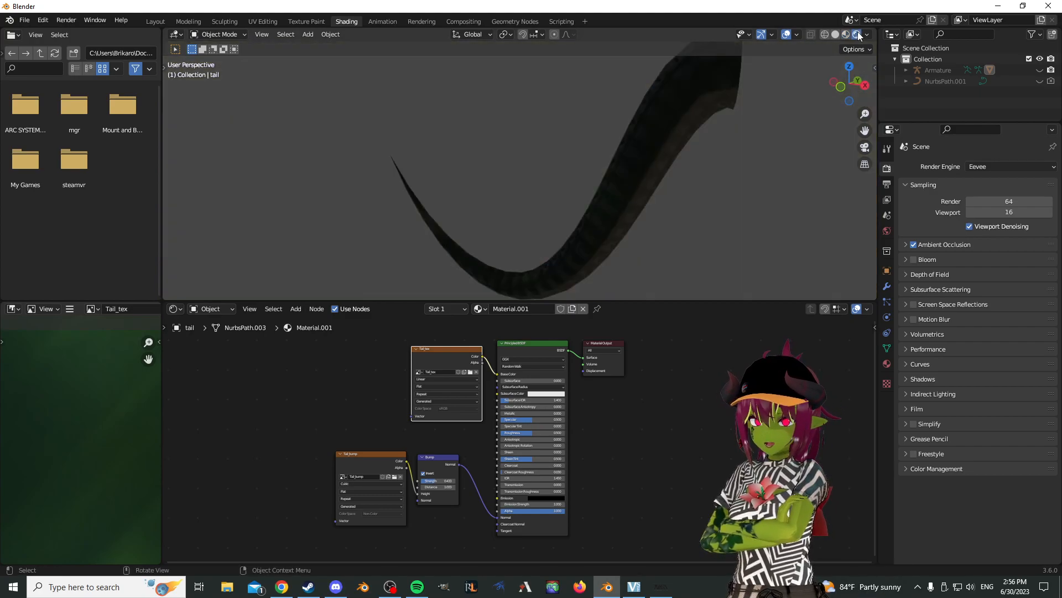
pyautogui.click(887, 231)
pyautogui.click(967, 241)
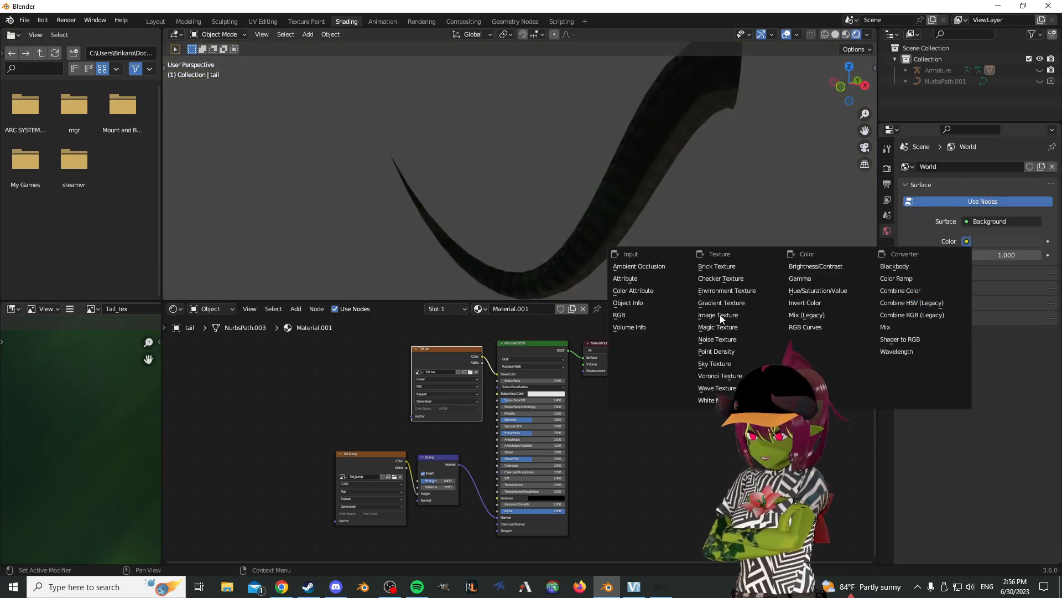
pyautogui.press('Return')
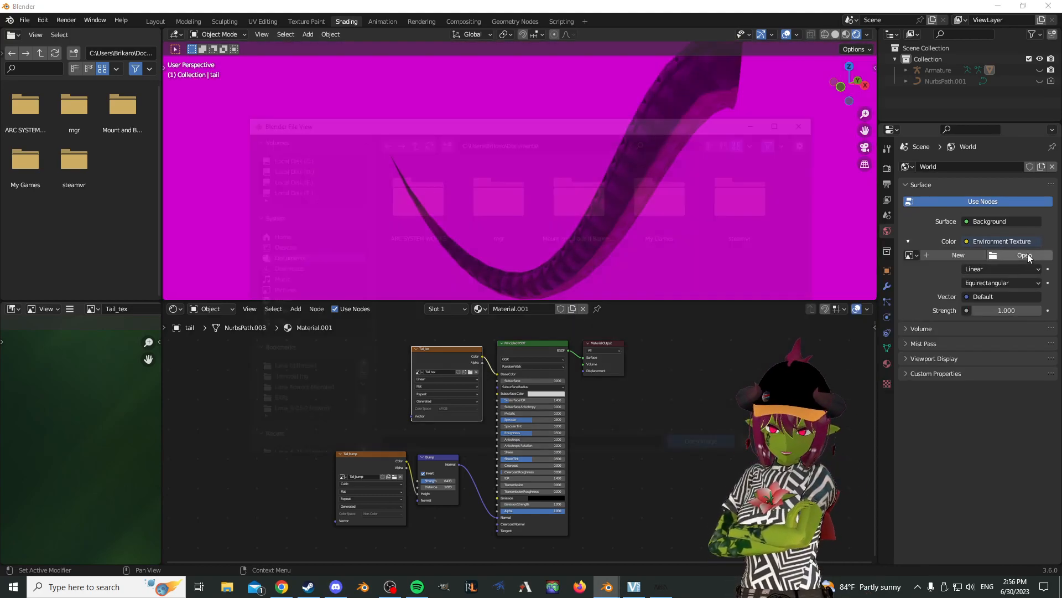
# - Load studio_country_hall_4k.exr from the EXRs folder as the world environment image and view the tail in it
pyautogui.click(1025, 255)
pyautogui.click(274, 404)
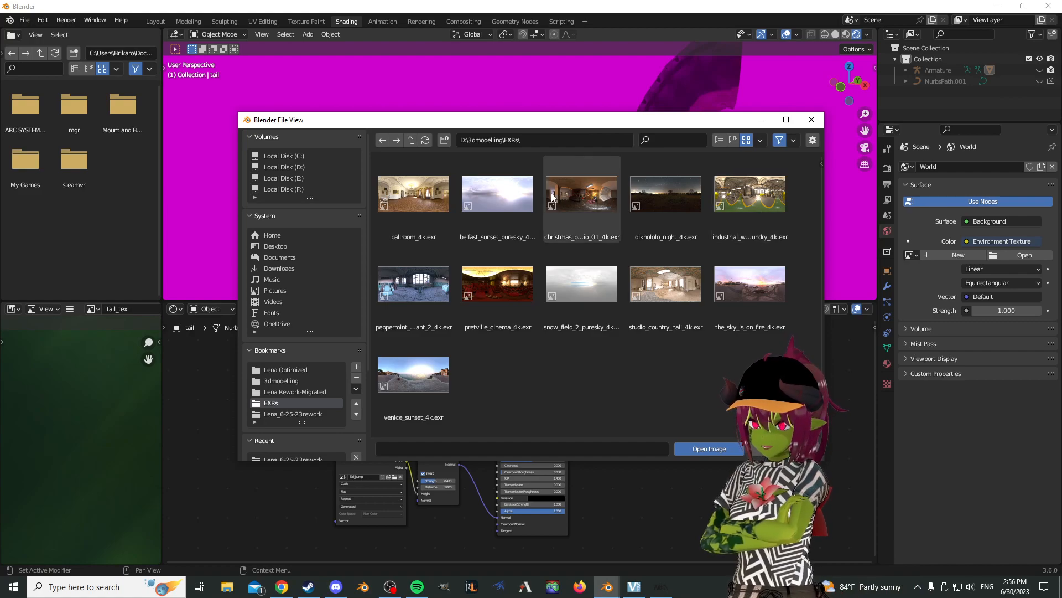
pyautogui.click(676, 288)
pyautogui.click(708, 450)
pyautogui.moveTo(599, 177); pyautogui.dragTo(699, 200, button='middle')
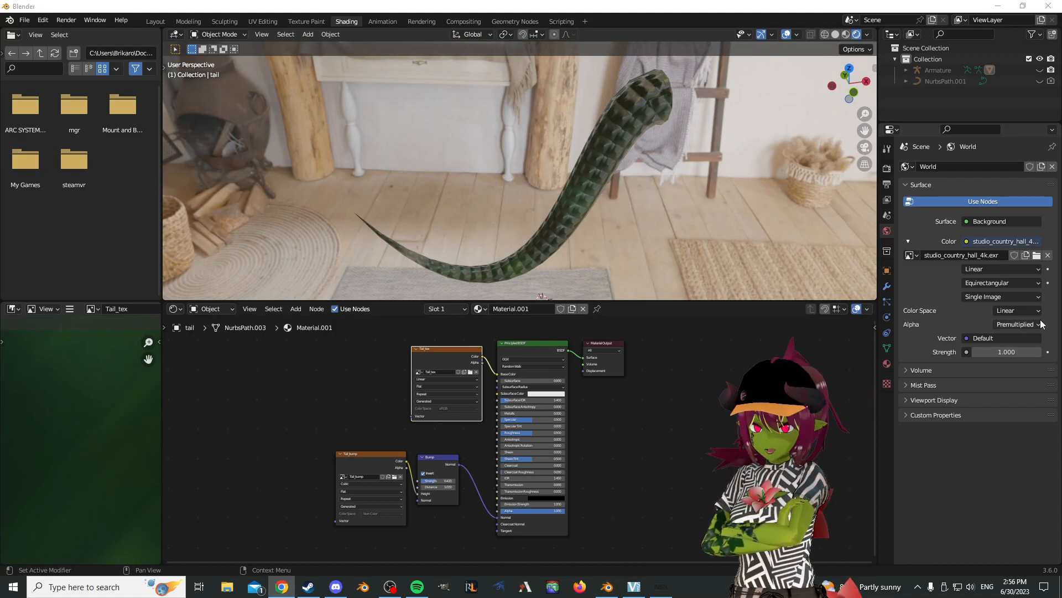
# - Replace the world environment image with the_sky_is_on_fire_4k.exr and view the tail under its lighting
pyautogui.click(1037, 256)
pyautogui.click(750, 284)
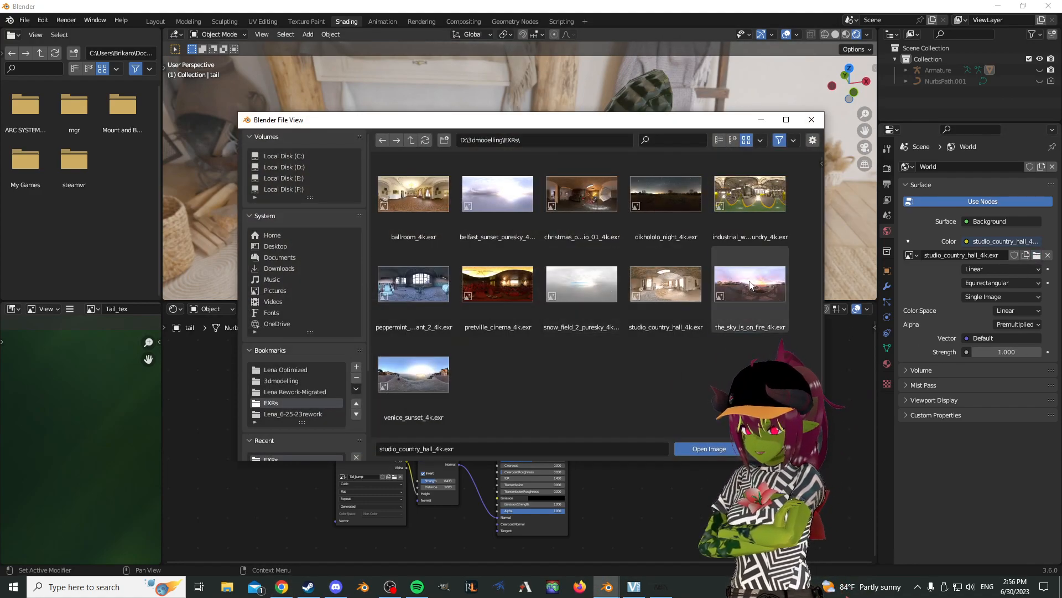
pyautogui.click(710, 448)
pyautogui.moveTo(657, 239); pyautogui.dragTo(515, 221, button='middle')
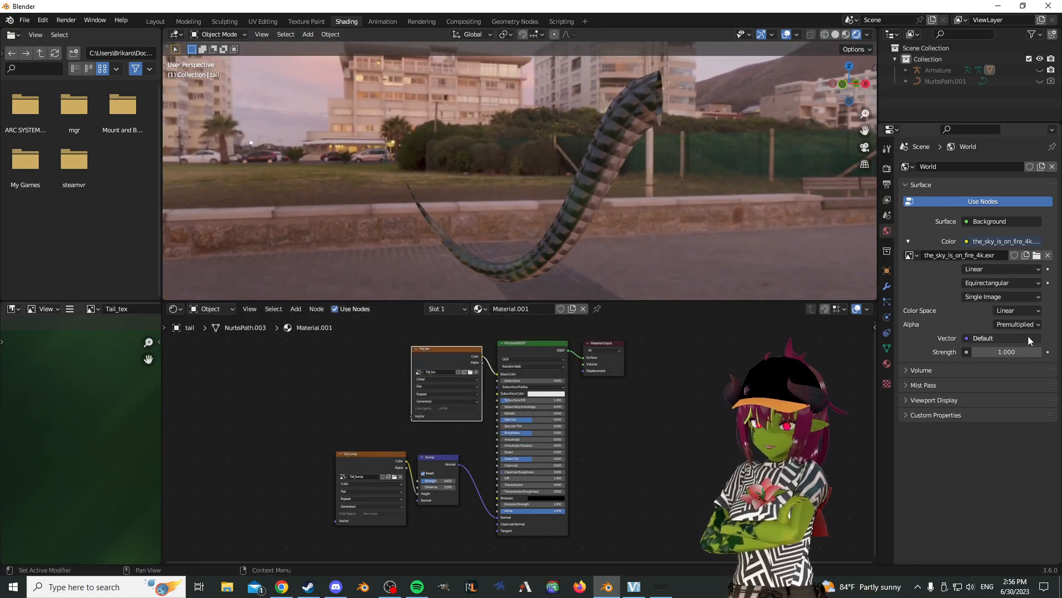
# - Replace the world environment image with venice_sunset_4k.exr and view the tail against it
pyautogui.click(1037, 255)
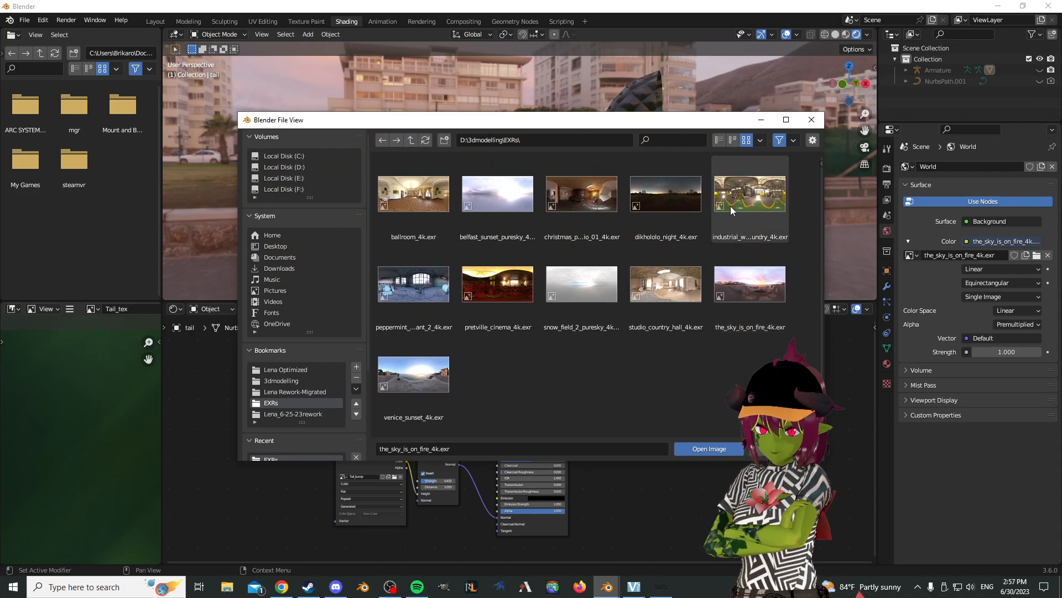
pyautogui.click(410, 373)
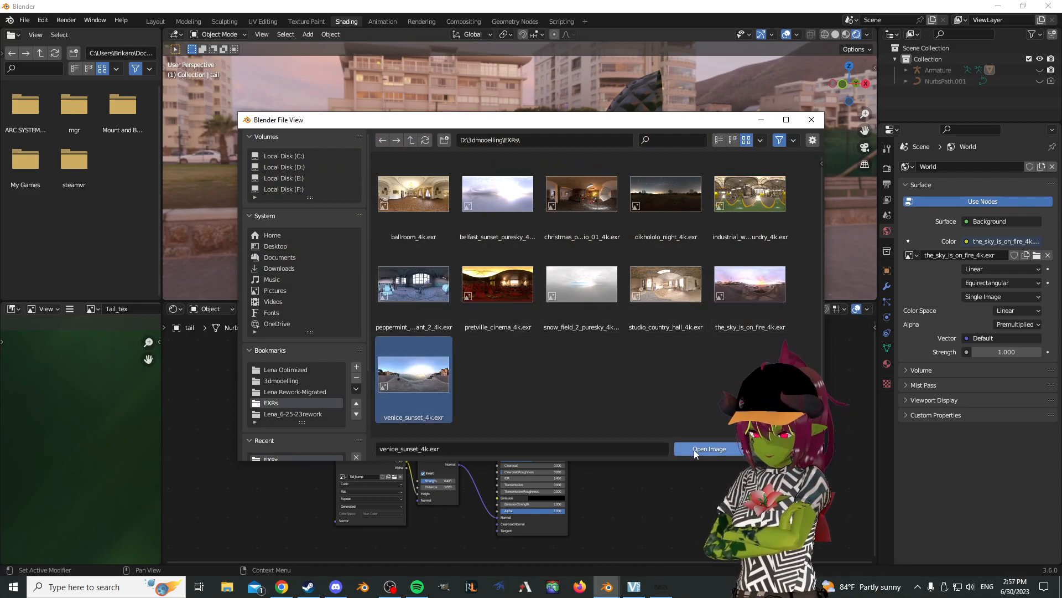
pyautogui.click(708, 449)
pyautogui.moveTo(552, 232); pyautogui.dragTo(556, 165, button='middle')
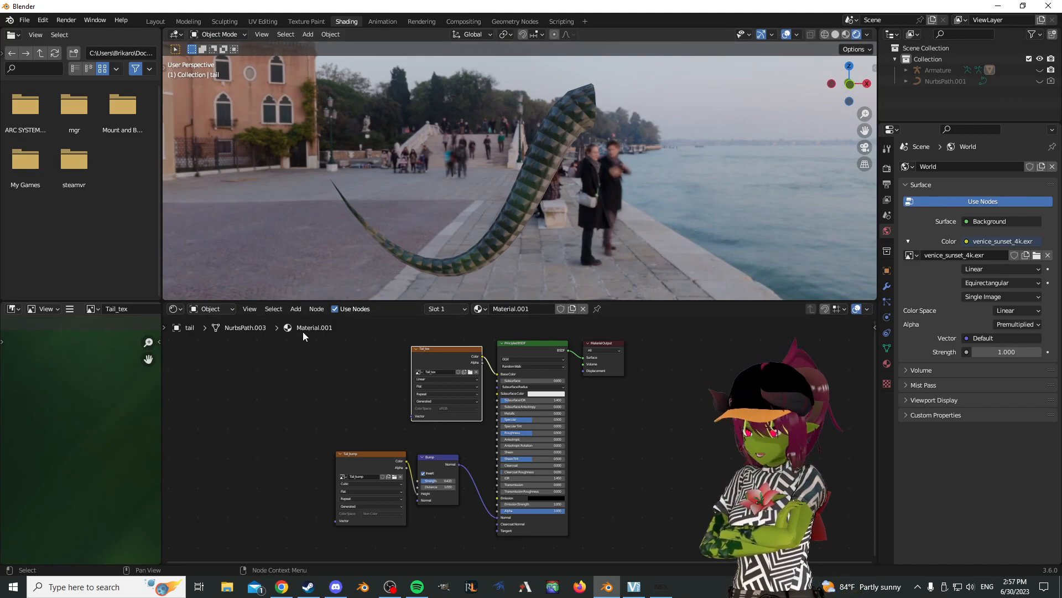
# - Add an Image Texture node to the tail material, unconnected, in the empty area beyond the Material Output node
pyautogui.press('F3')
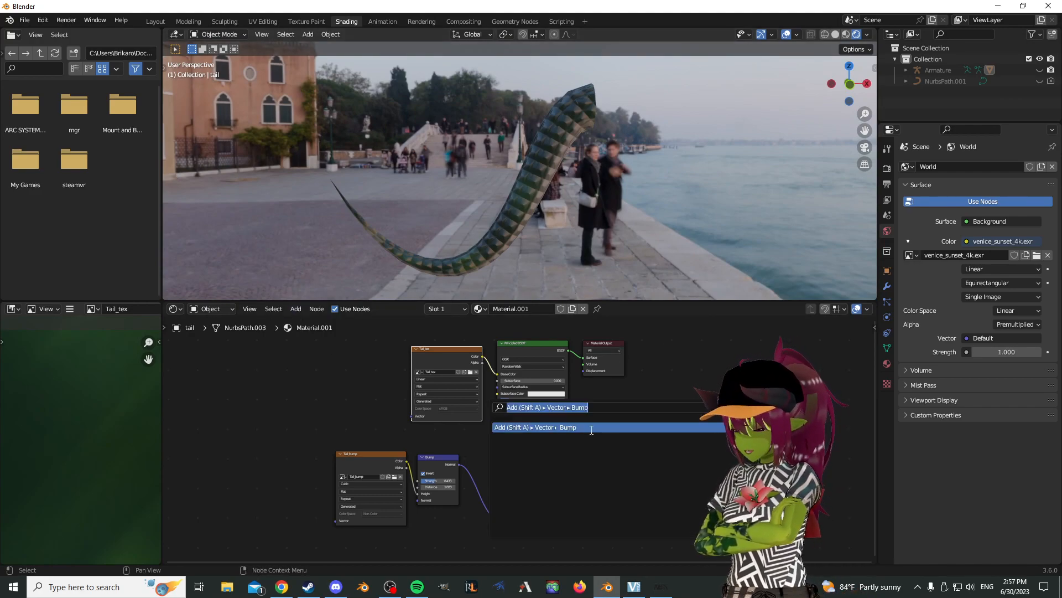
pyautogui.write('image tex')
pyautogui.press('Return')
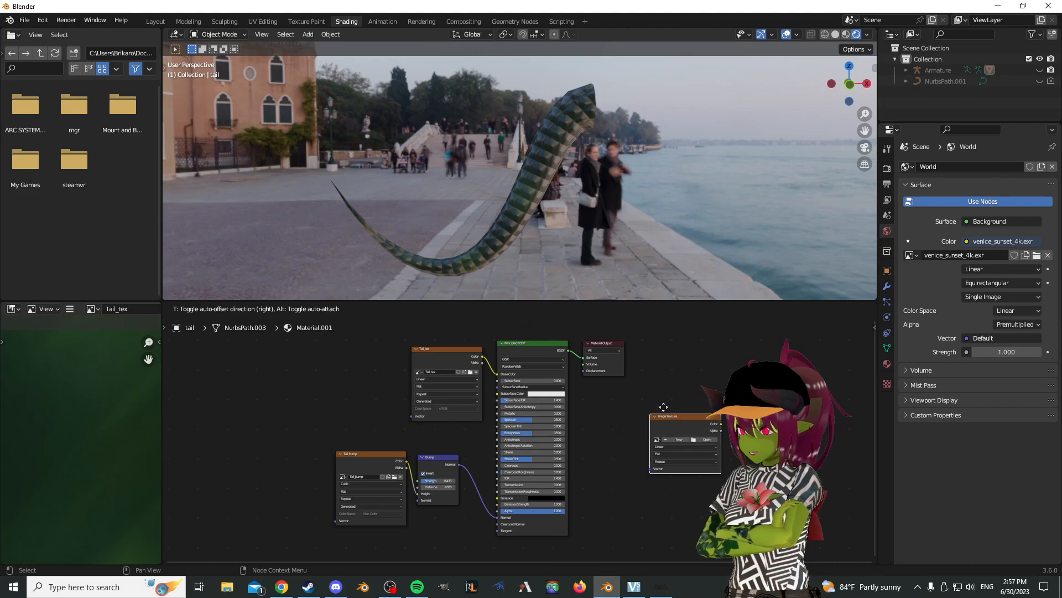
pyautogui.click(721, 363)
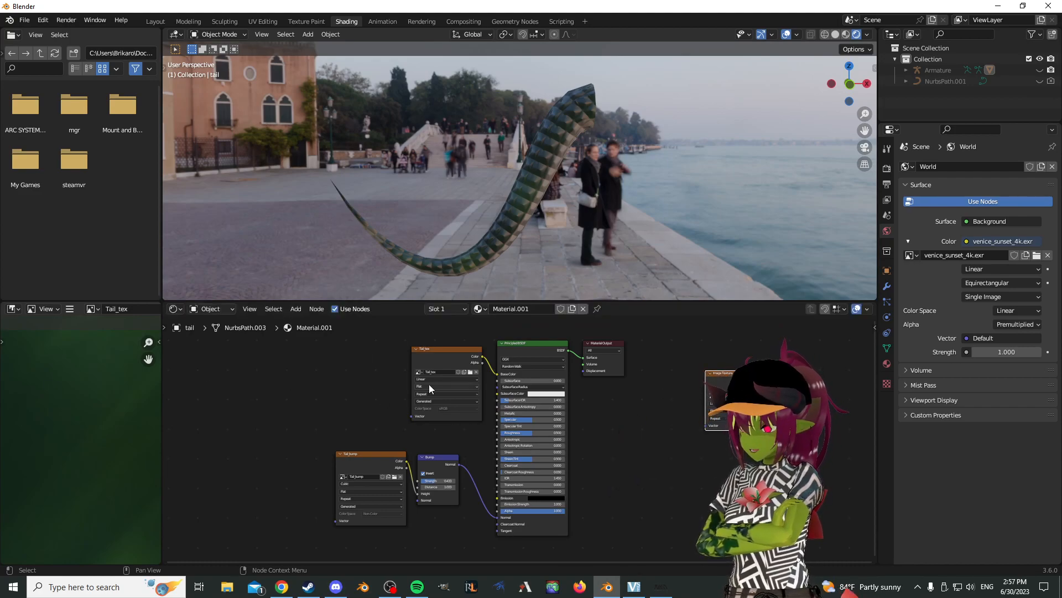
# - Pack the Tail_tex and Tail_bump images into the Blender file
pyautogui.click(439, 347)
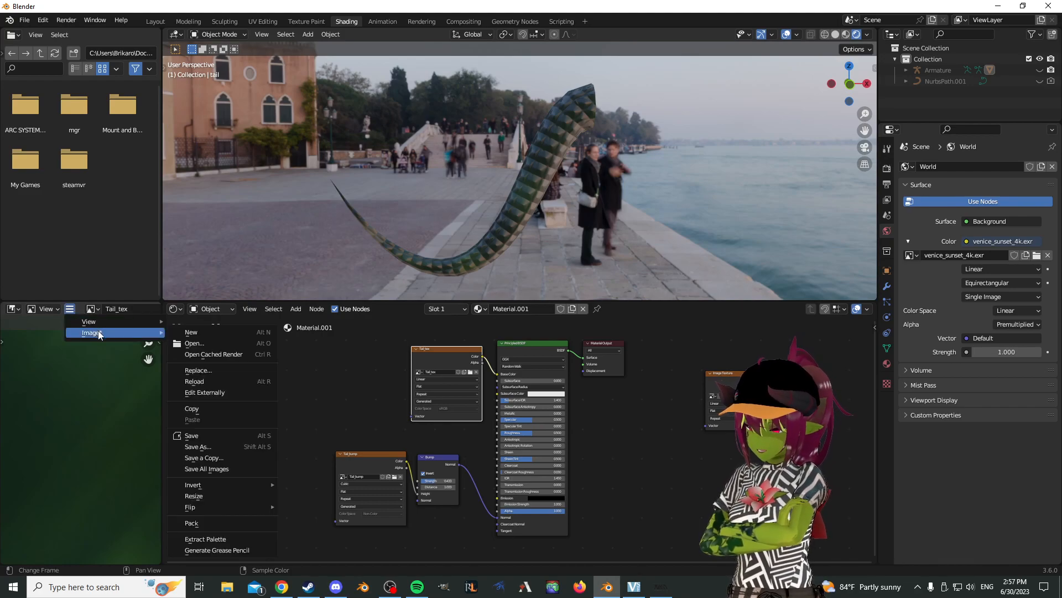
pyautogui.click(204, 523)
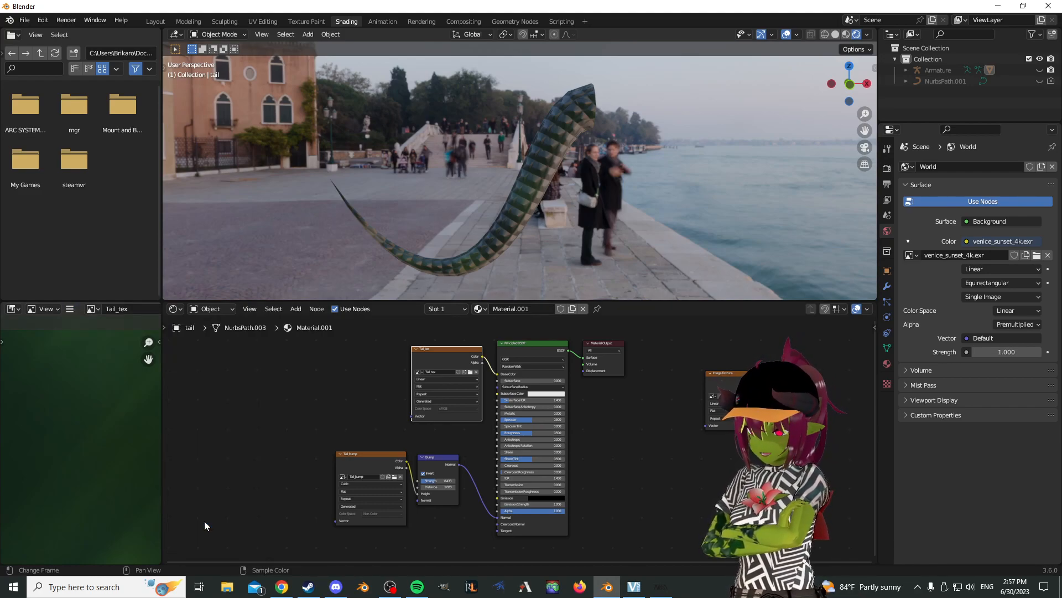
pyautogui.click(371, 452)
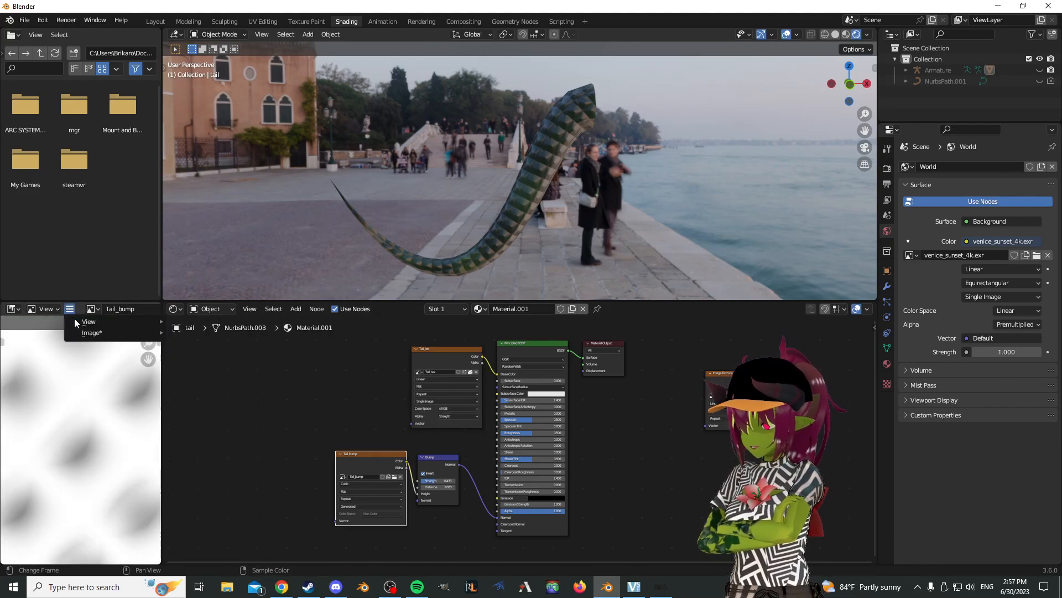
pyautogui.click(221, 526)
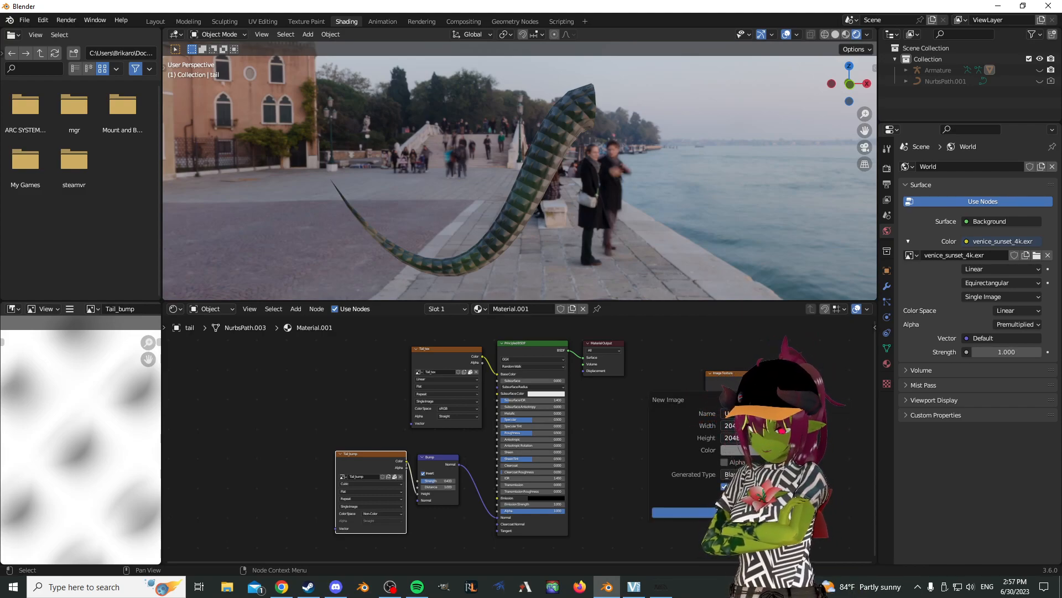
# - Create a black 2048 px image named Tail_bake in the unconnected Image Texture node and make that node active
pyautogui.click(774, 450)
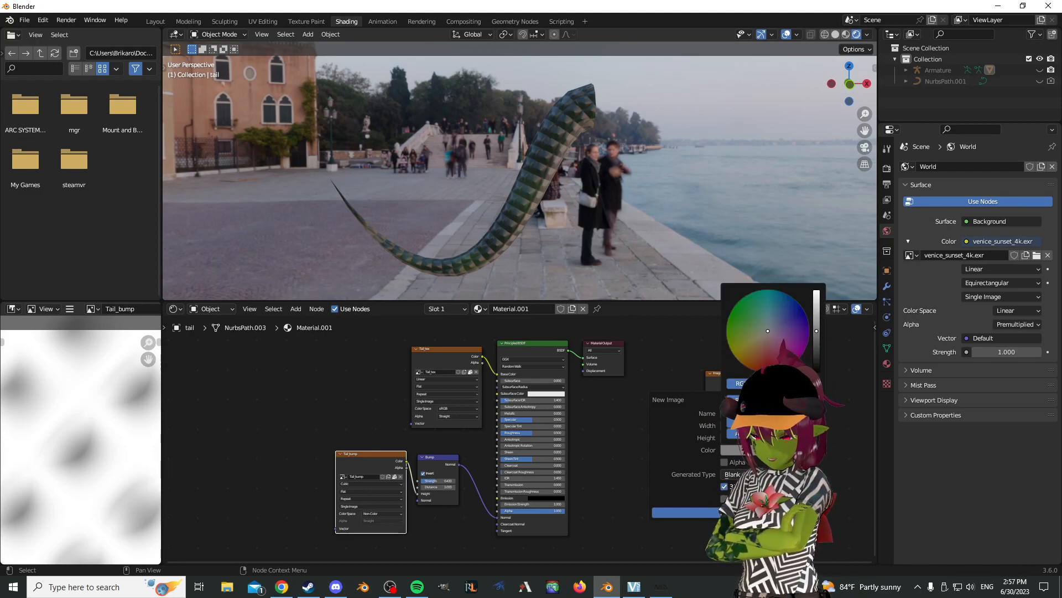
pyautogui.moveTo(821, 346); pyautogui.dragTo(818, 370)
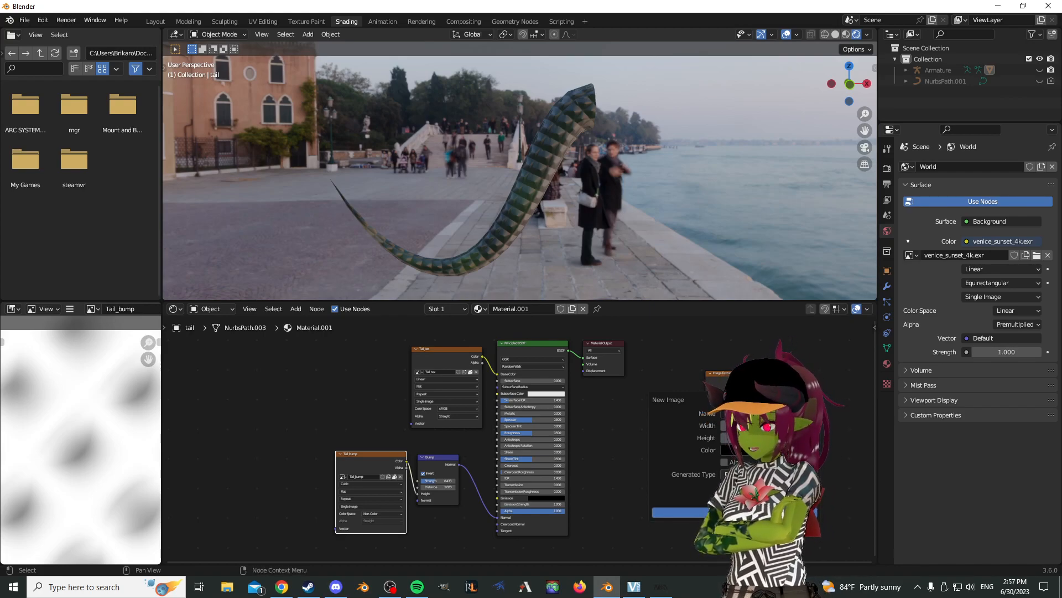
pyautogui.click(735, 512)
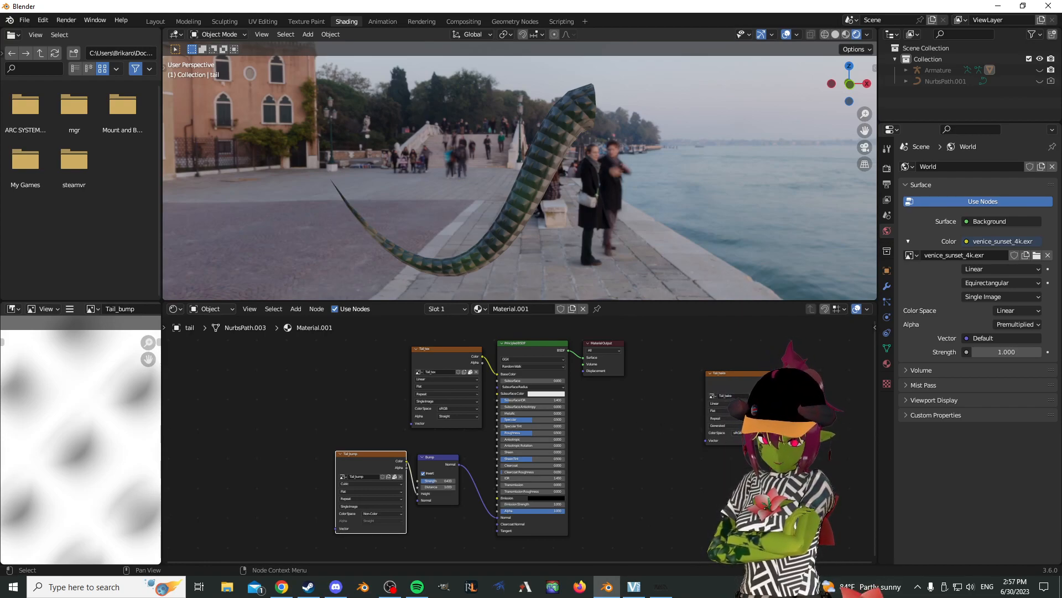
pyautogui.click(742, 373)
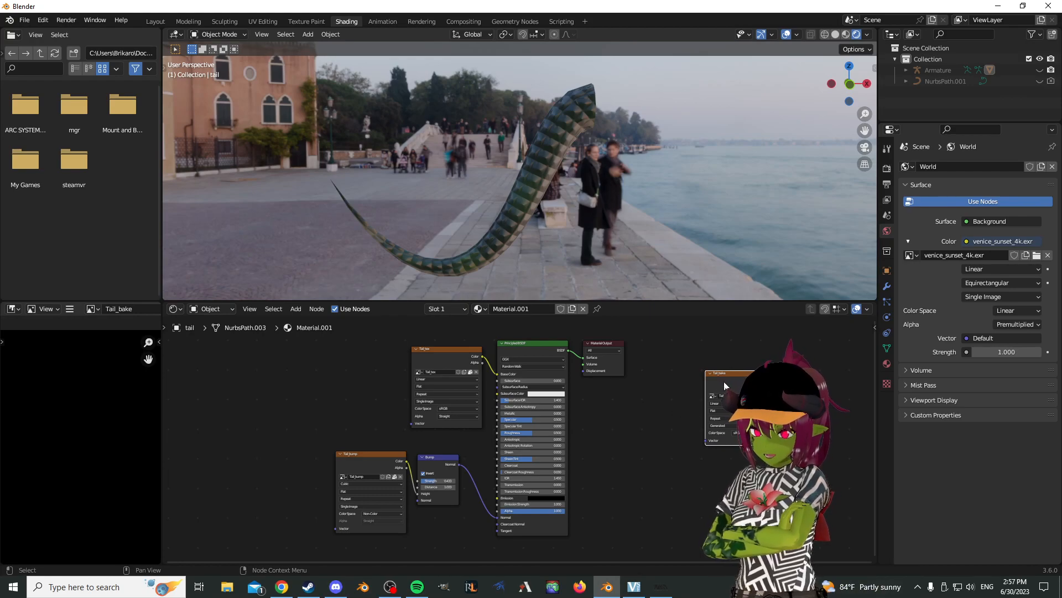
pyautogui.moveTo(736, 380); pyautogui.dragTo(732, 385)
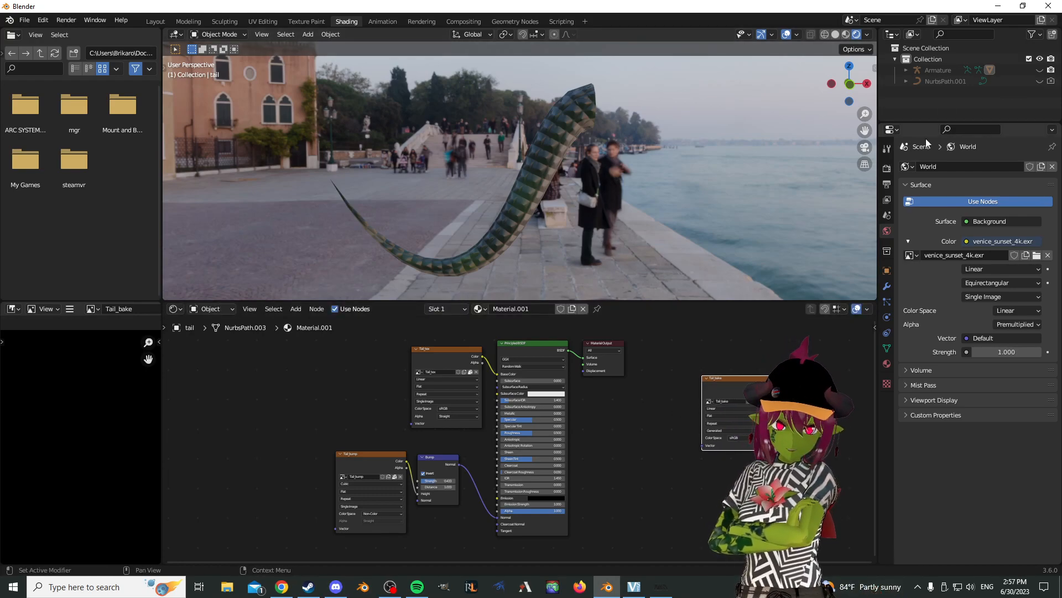
# - Select the tail mesh under the armature in the scene collection and set the render engine to Cycles
pyautogui.click(906, 70)
pyautogui.click(940, 102)
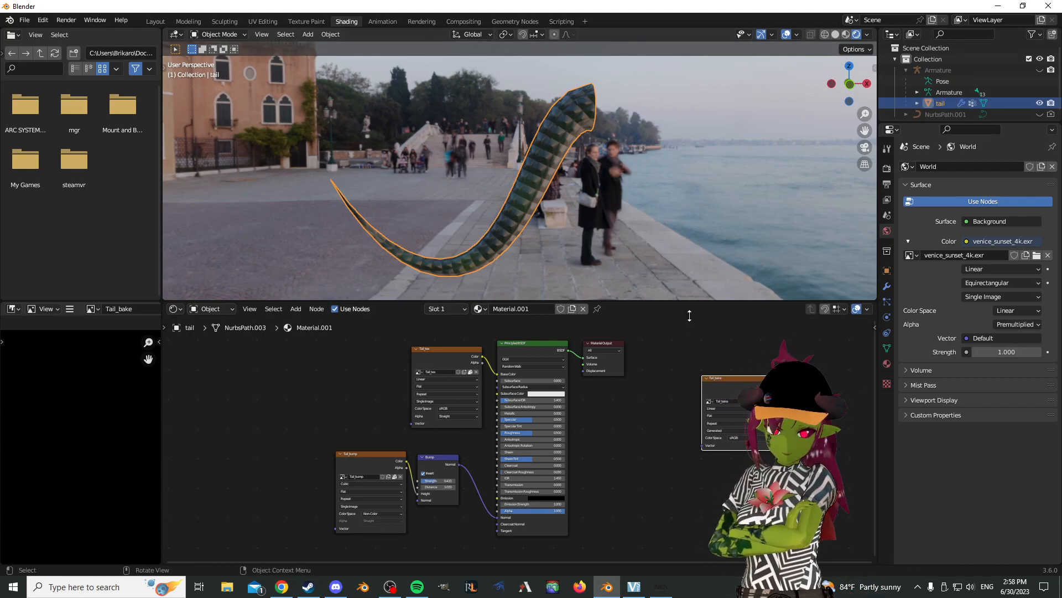
pyautogui.click(887, 169)
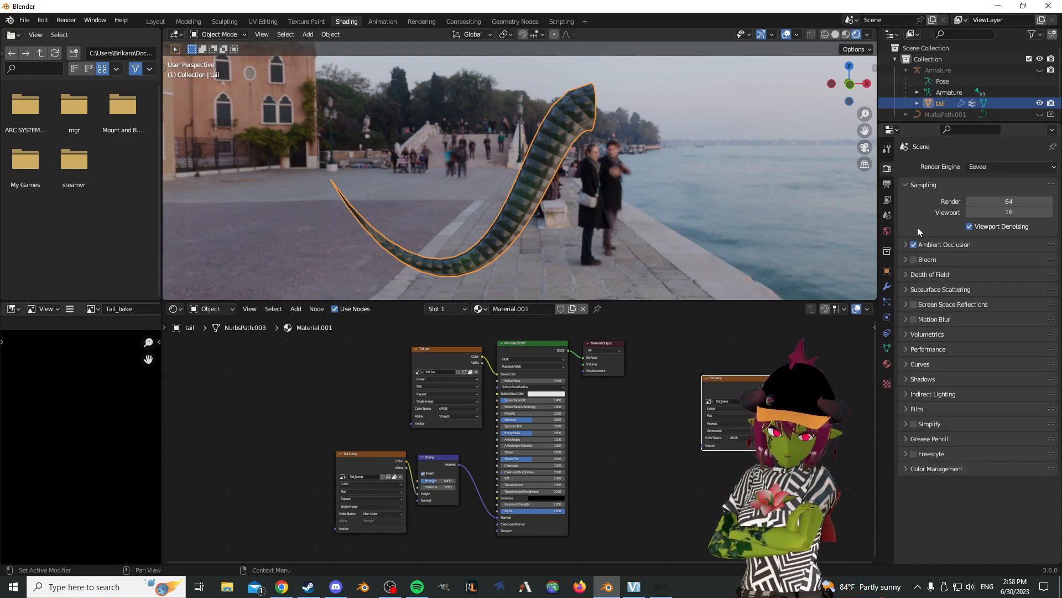
pyautogui.click(985, 167)
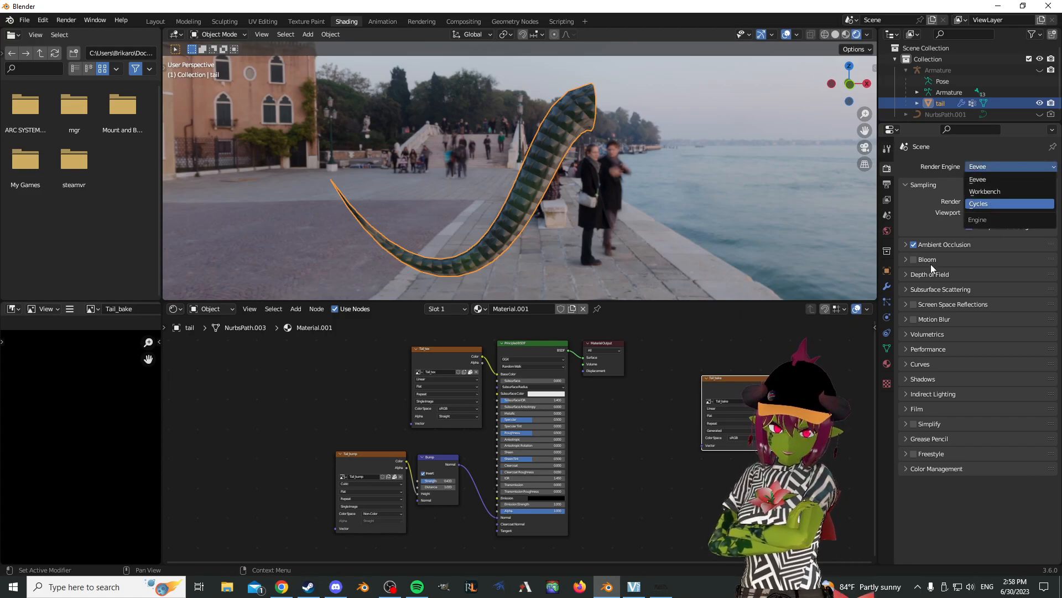
pyautogui.click(991, 204)
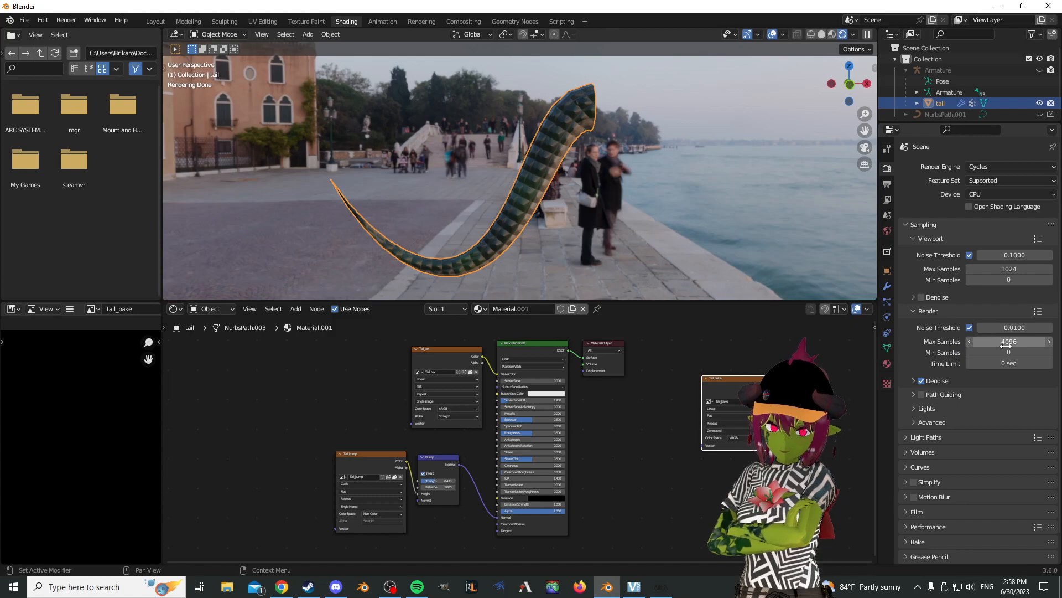
# - Set the render max samples to 512 and expand the Bake settings
pyautogui.click(1009, 339)
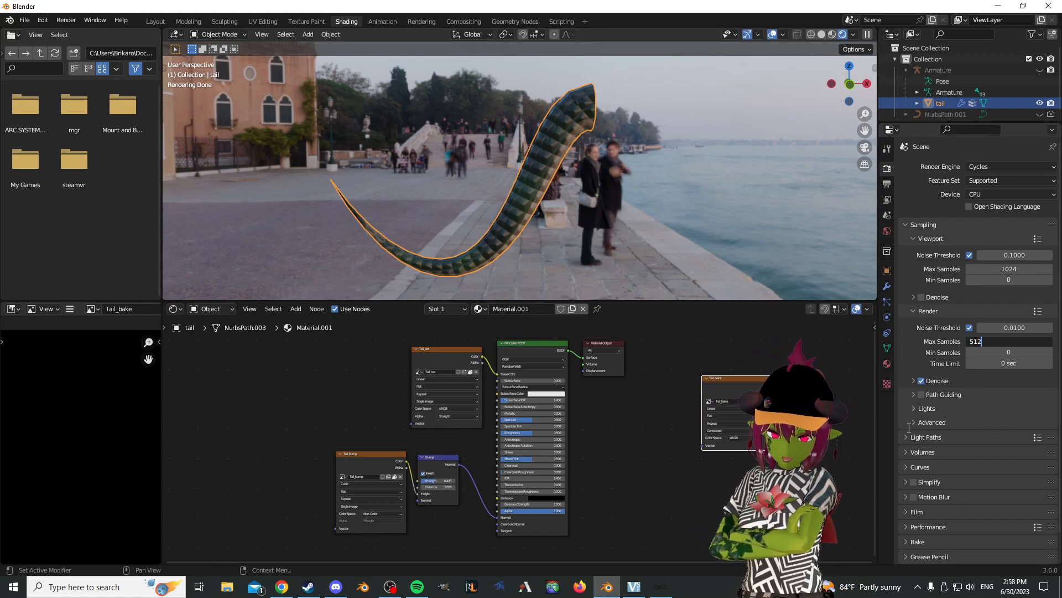
pyautogui.click(905, 541)
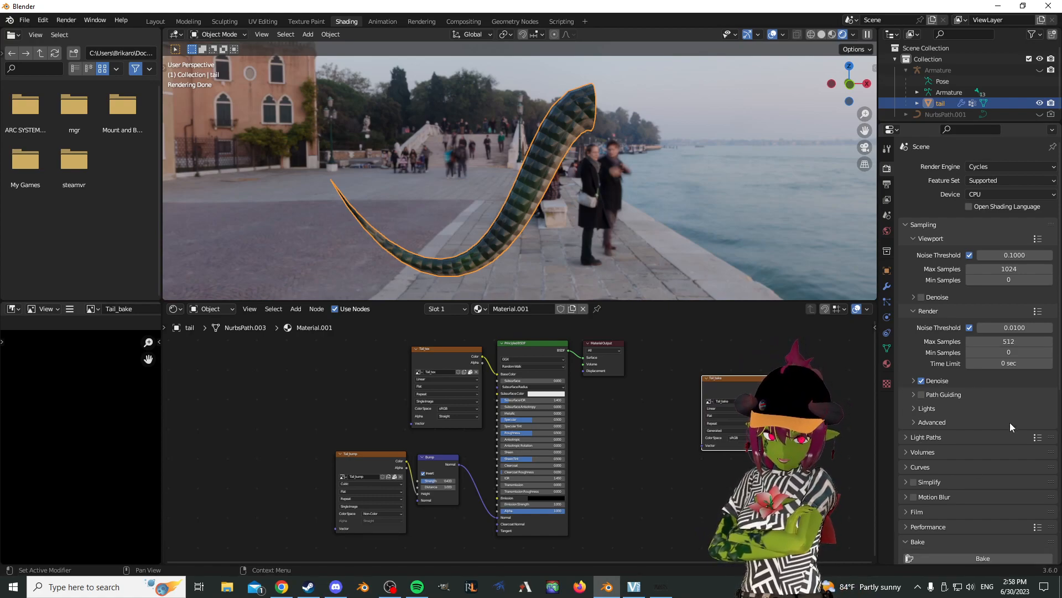
pyautogui.scroll(-8, 1008, 423)
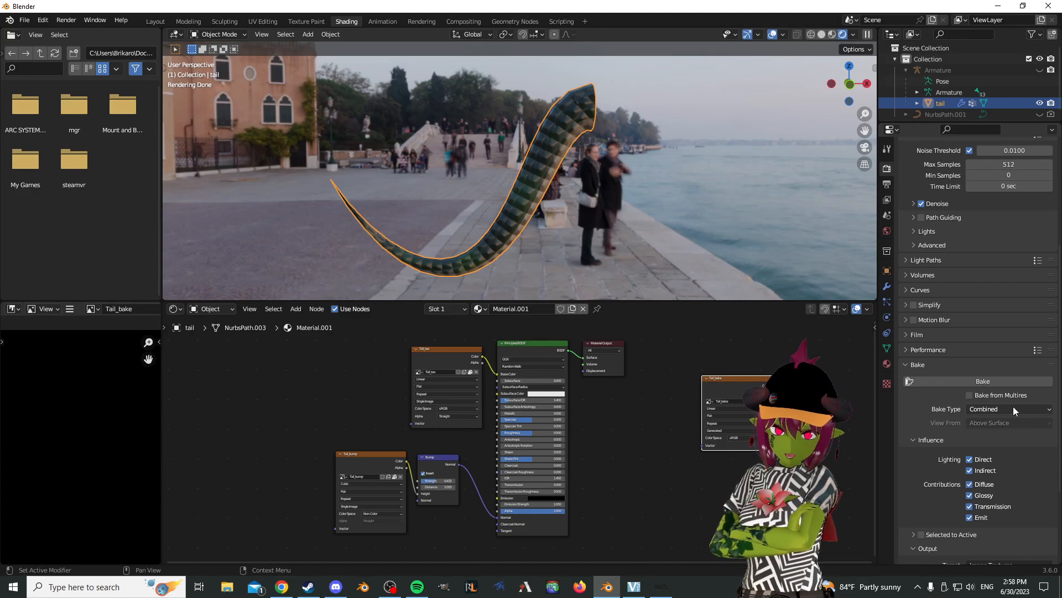
# - Examine the tail's Cycles-rendered lighting from several angles against the Venice background
pyautogui.moveTo(645, 224); pyautogui.dragTo(610, 76, button='middle')
pyautogui.scroll(3, 609, 160)
pyautogui.scroll(4, 549, 271)
pyautogui.scroll(-4, 579, 181)
pyautogui.scroll(-3, 610, 76)
pyautogui.keyDown('shift'); pyautogui.moveTo(561, 222); pyautogui.dragTo(599, 125, button='middle'); pyautogui.keyUp('shift')
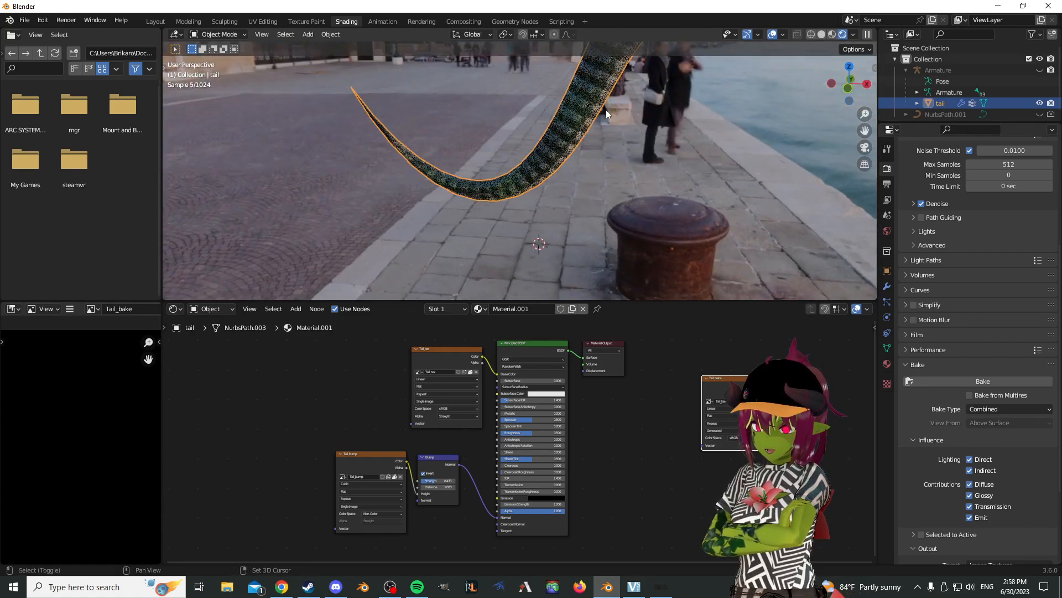
pyautogui.moveTo(567, 160); pyautogui.dragTo(595, 148, button='middle')
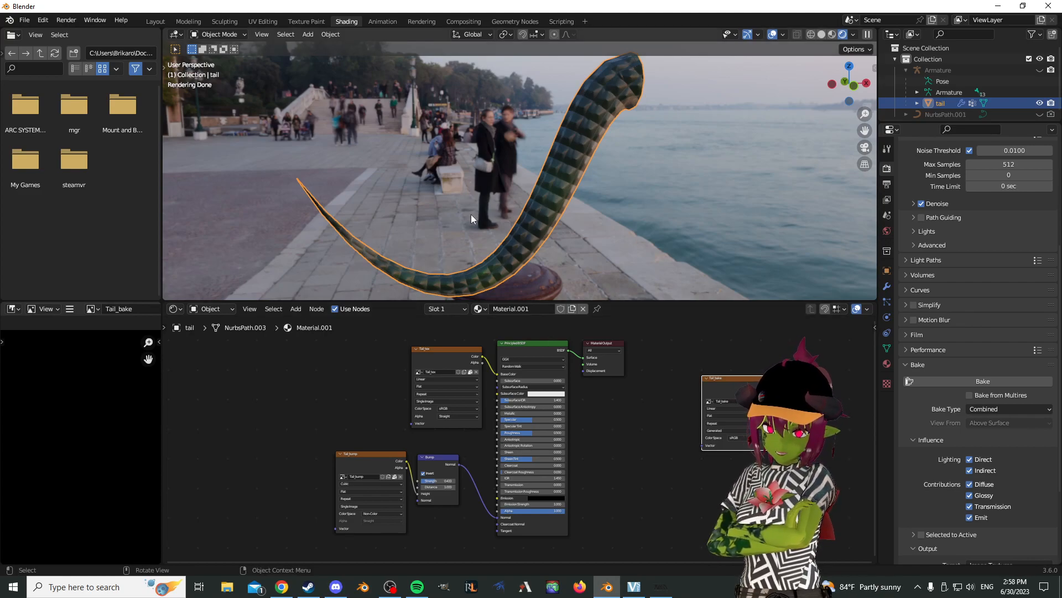
pyautogui.moveTo(585, 200); pyautogui.dragTo(655, 202, button='middle')
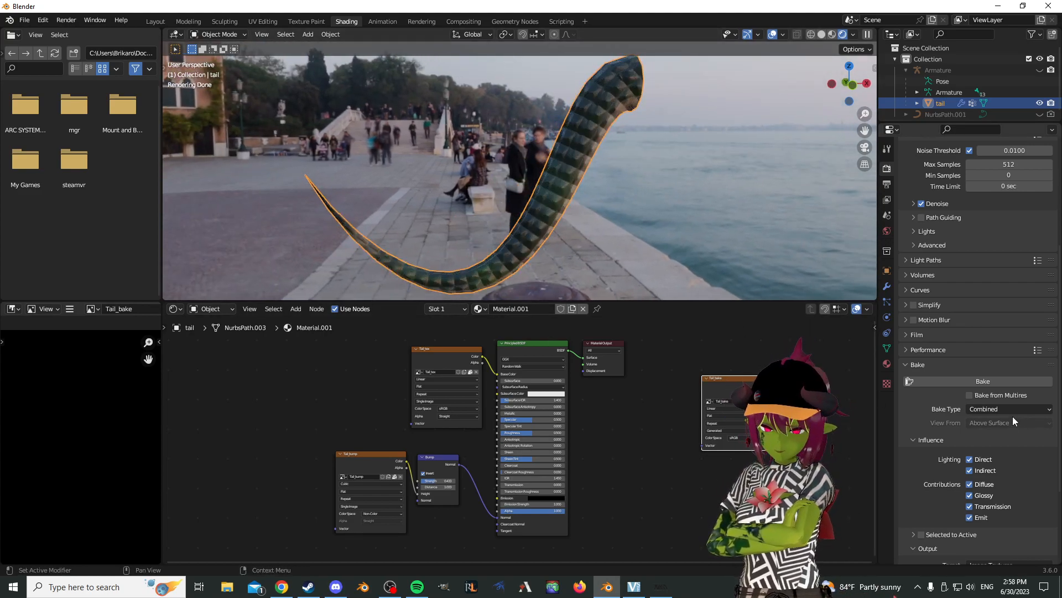
# - Bake the tail with the Combined bake type into Tail_bake, turn on viewport statistics and view the baked image
pyautogui.click(978, 380)
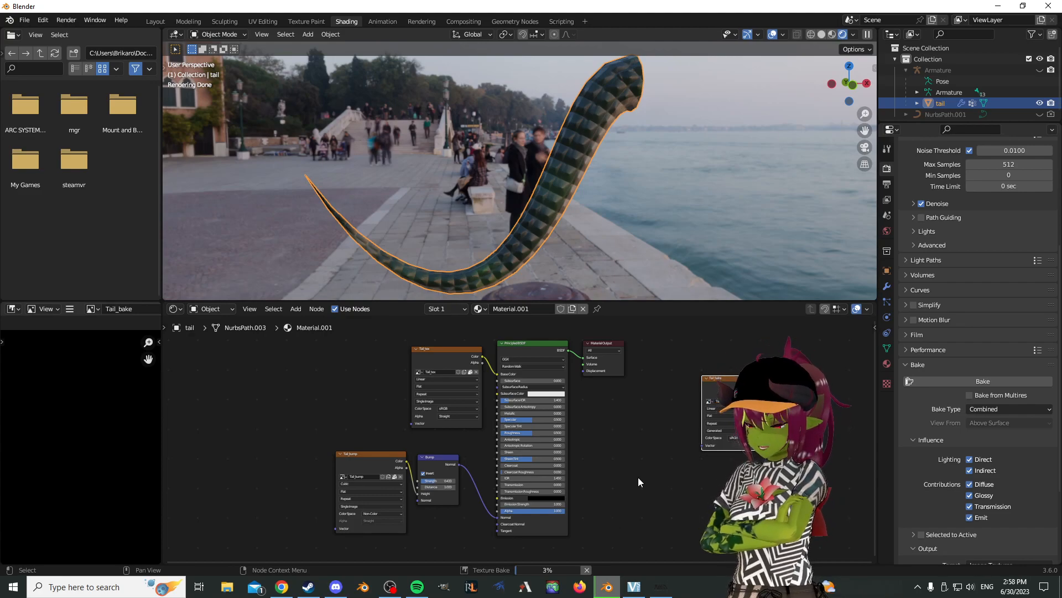
pyautogui.click(783, 35)
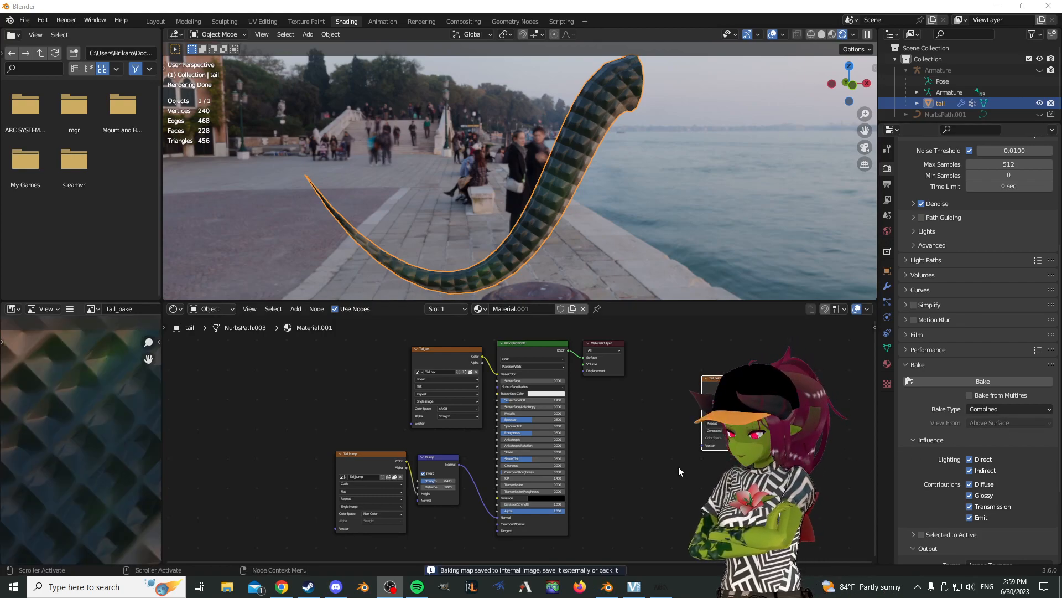
pyautogui.scroll(-6, 54, 405)
pyautogui.moveTo(131, 405); pyautogui.dragTo(52, 467, button='middle')
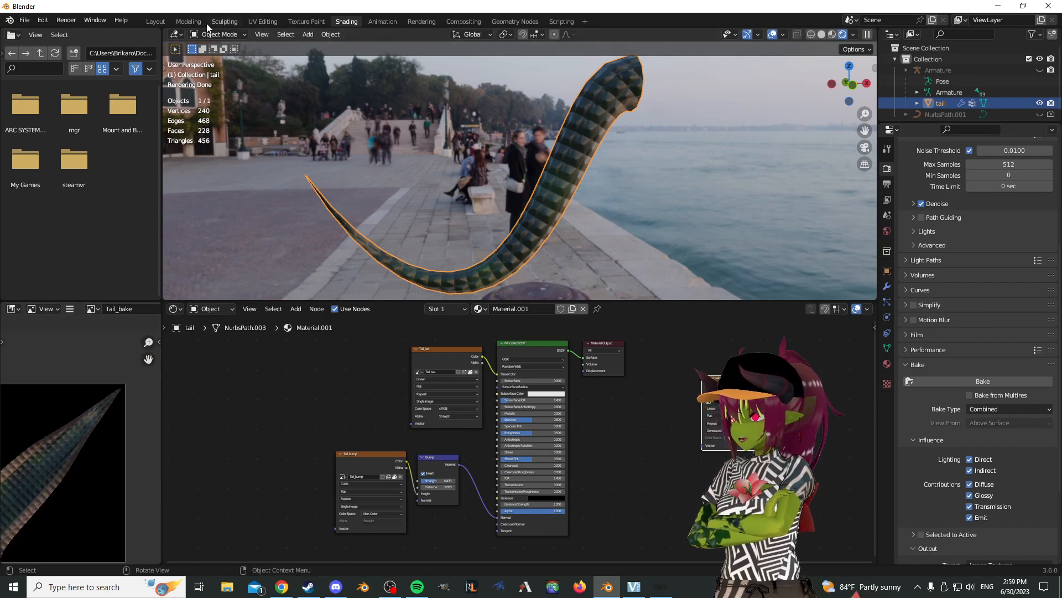
# - In the Layout workspace, set the tail material's Base Color image to Tail_bake and view the tail from several sides
pyautogui.click(161, 22)
pyautogui.moveTo(307, 104)
pyautogui.mouseDown(button='middle')
pyautogui.moveTo(620, 275)
pyautogui.moveTo(600, 310)
pyautogui.mouseUp(button='middle')
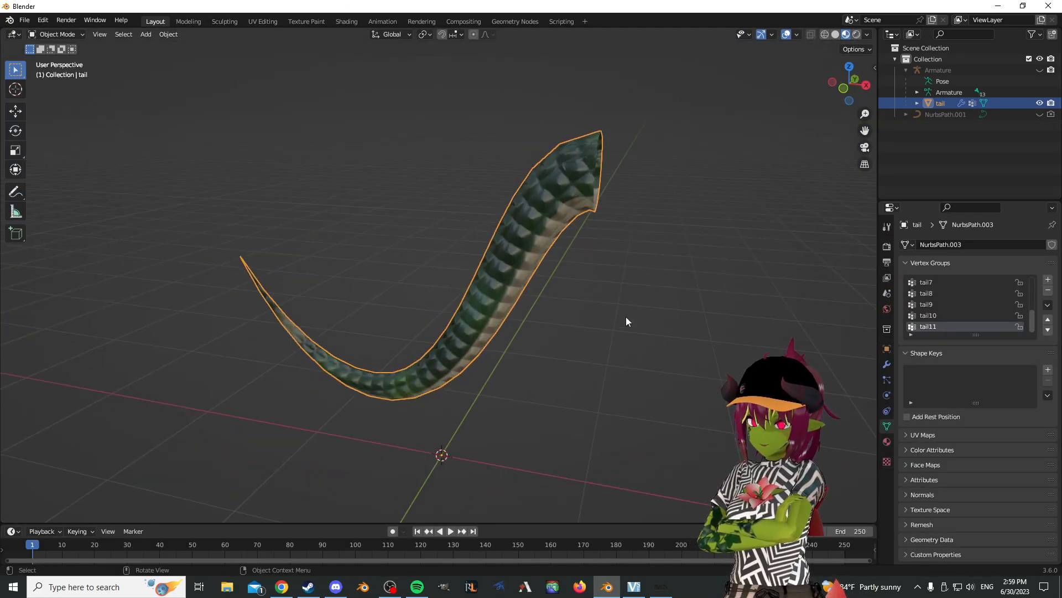
pyautogui.click(887, 442)
pyautogui.moveTo(872, 434); pyautogui.dragTo(738, 290, button='middle')
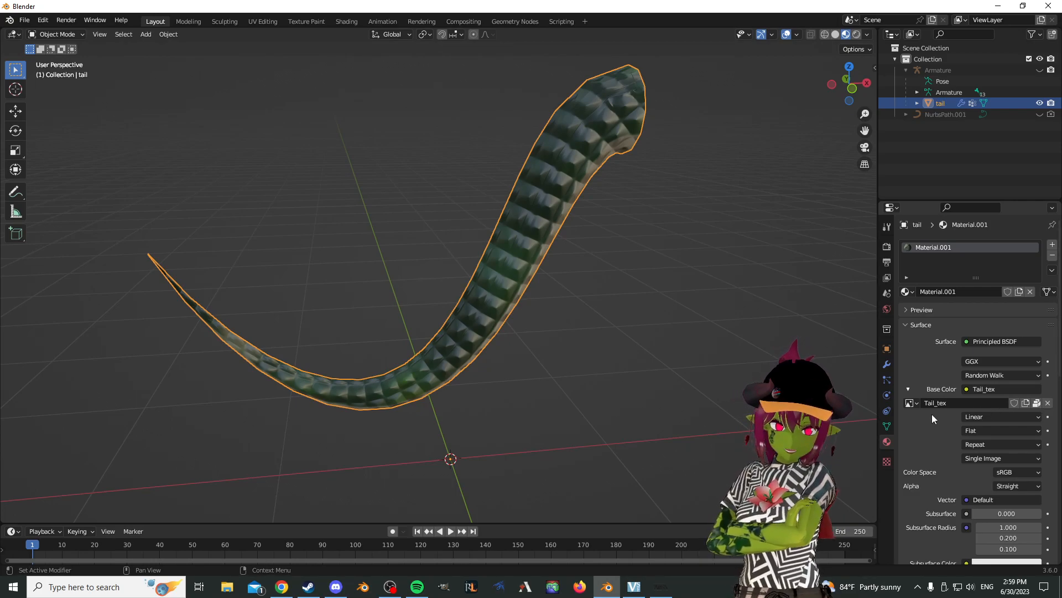
pyautogui.click(911, 403)
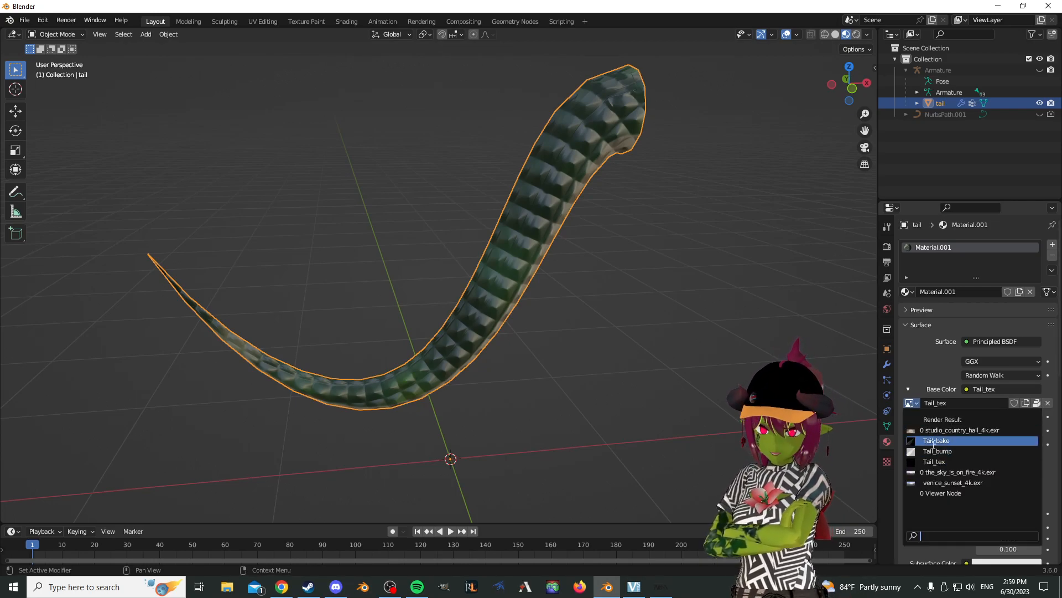
pyautogui.click(934, 441)
pyautogui.moveTo(830, 332); pyautogui.dragTo(652, 261, button='middle')
pyautogui.moveTo(736, 199); pyautogui.dragTo(620, 288, button='middle')
pyautogui.scroll(-8, 936, 412)
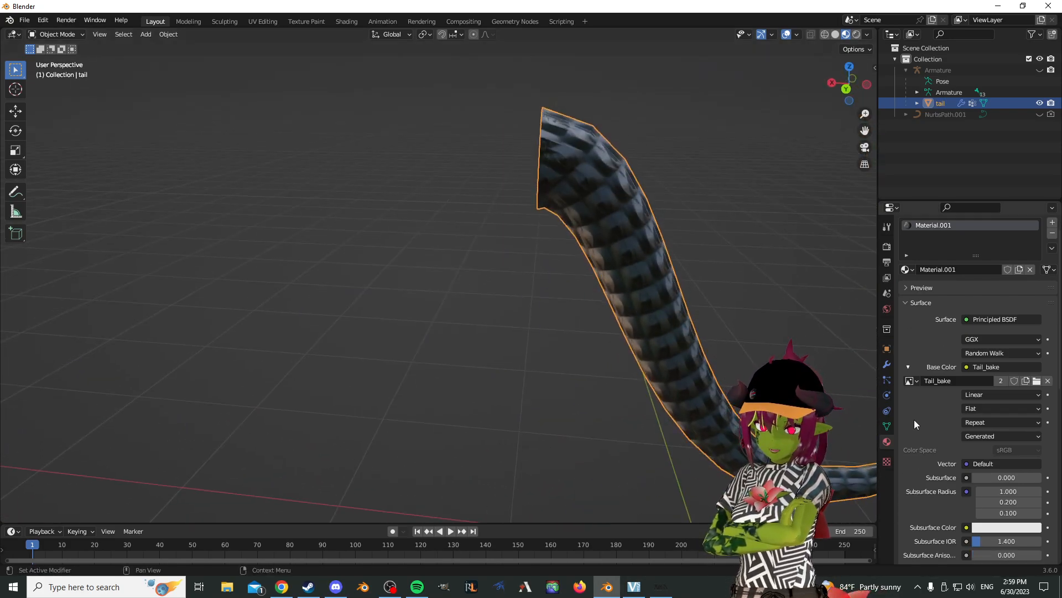
# - Return to the Shading workspace and disconnect the Bump node from the Principled BSDF's Normal input
pyautogui.click(342, 21)
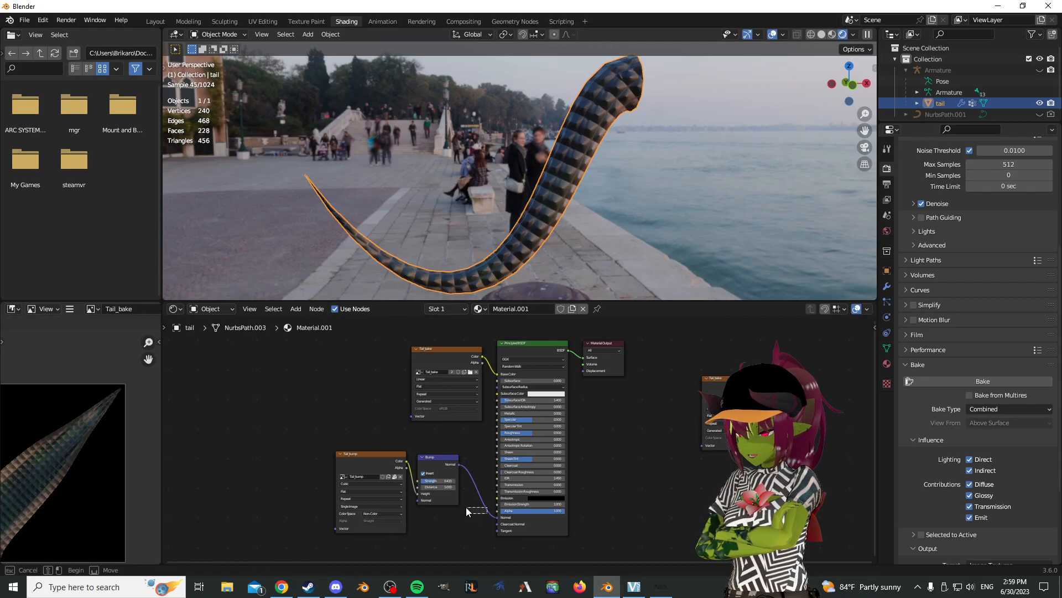
pyautogui.moveTo(495, 518); pyautogui.dragTo(488, 400)
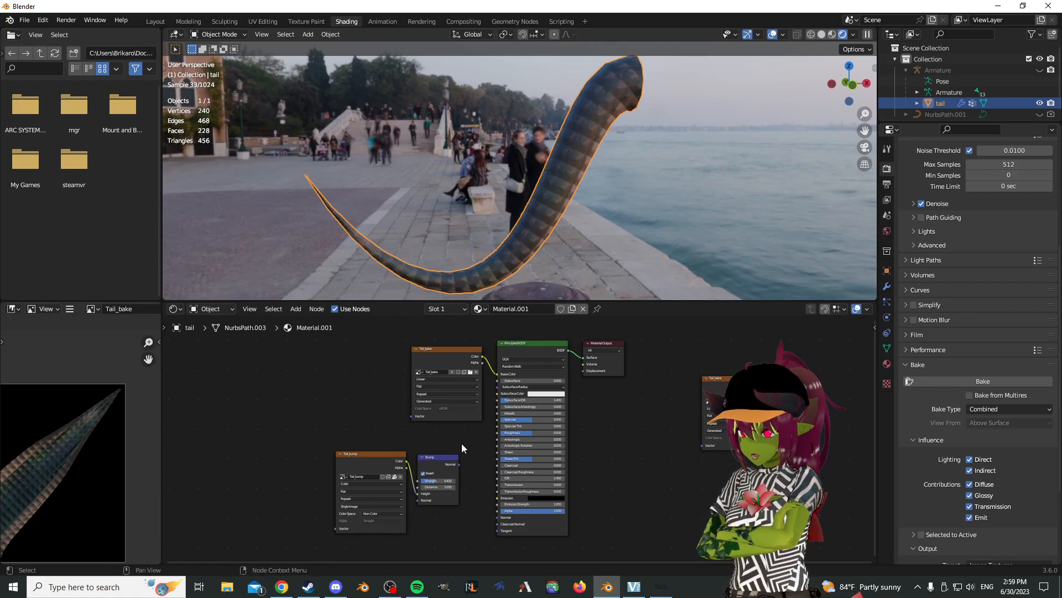
pyautogui.moveTo(526, 232); pyautogui.dragTo(716, 211, button='middle')
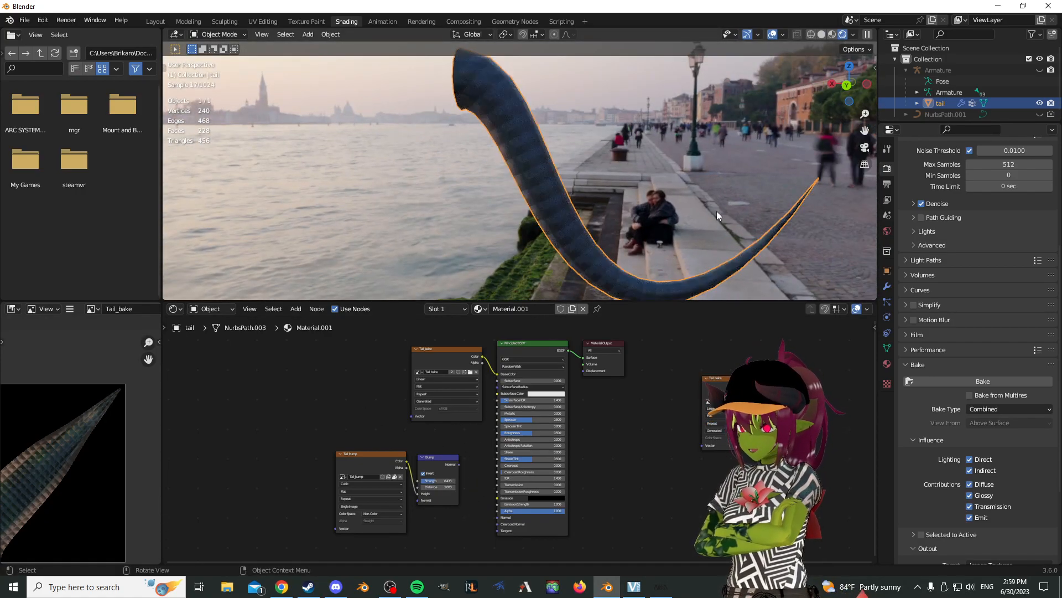
# - Examine the baked texture on the tail in the Layout workspace, close up and from several angles
pyautogui.click(155, 21)
pyautogui.moveTo(488, 207)
pyautogui.mouseDown(button='middle')
pyautogui.moveTo(675, 207)
pyautogui.moveTo(589, 169)
pyautogui.moveTo(574, 212)
pyautogui.moveTo(665, 138)
pyautogui.moveTo(682, 191)
pyautogui.moveTo(497, 194)
pyautogui.moveTo(482, 230)
pyautogui.moveTo(527, 180)
pyautogui.moveTo(541, 181)
pyautogui.moveTo(547, 210)
pyautogui.mouseUp(button='middle')
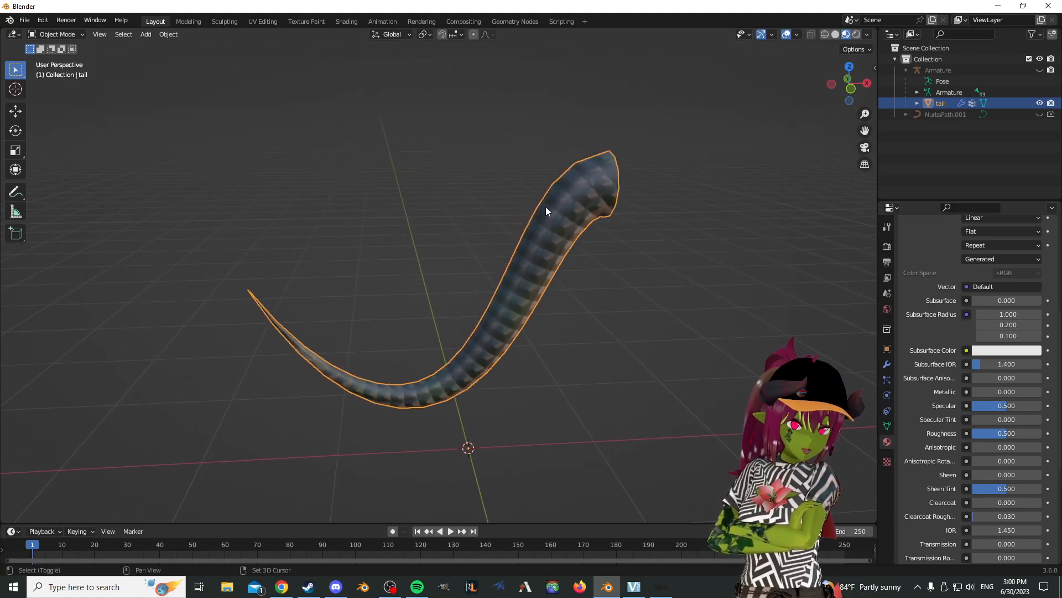
pyautogui.scroll(3, 534, 212)
pyautogui.keyDown('shift'); pyautogui.moveTo(579, 248); pyautogui.dragTo(586, 192, button='middle'); pyautogui.keyUp('shift')
pyautogui.keyDown('shift'); pyautogui.moveTo(619, 145); pyautogui.dragTo(2, 199, button='middle'); pyautogui.keyUp('shift')
pyautogui.moveTo(614, 160); pyautogui.dragTo(448, 407, button='middle')
pyautogui.scroll(4, 443, 315)
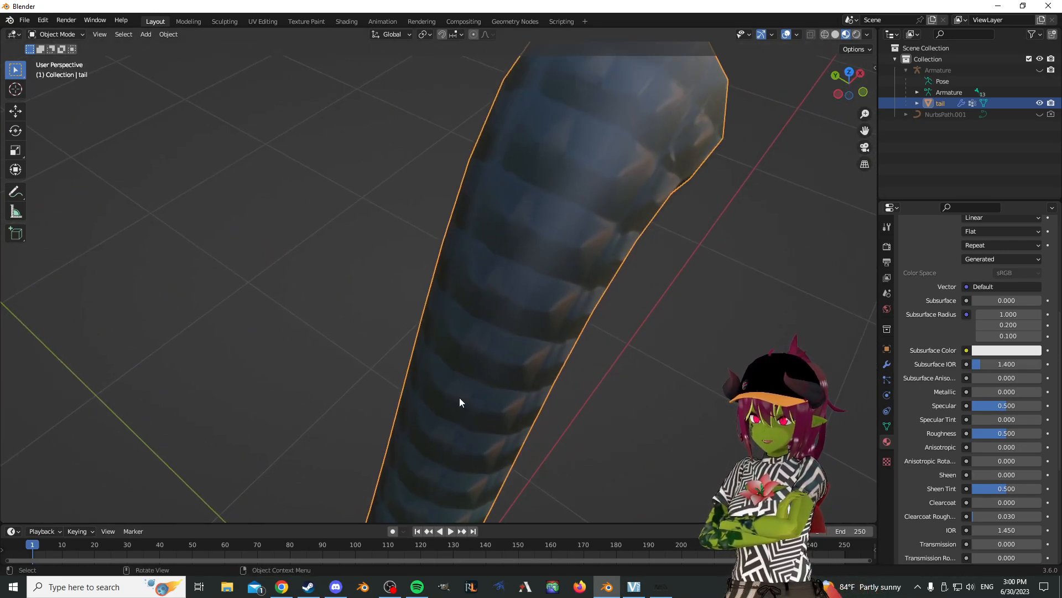
pyautogui.scroll(-5, 448, 408)
pyautogui.moveTo(532, 303); pyautogui.dragTo(693, 260, button='middle')
pyautogui.scroll(1, 479, 286)
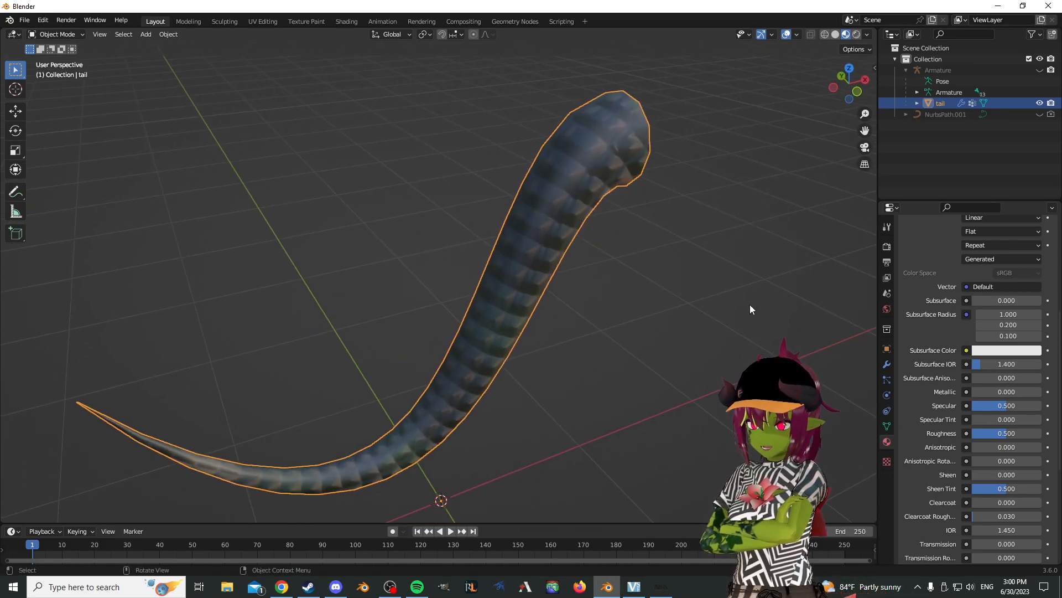
# - Set the tail material's Roughness to 1 and Specular to 0, and check the surface from another side with the tail deselected
pyautogui.moveTo(1020, 434)
pyautogui.mouseDown()
pyautogui.moveTo(1042, 433)
pyautogui.moveTo(975, 408)
pyautogui.mouseUp()
pyautogui.moveTo(697, 343); pyautogui.dragTo(559, 344, button='middle')
pyautogui.scroll(-1, 576, 348)
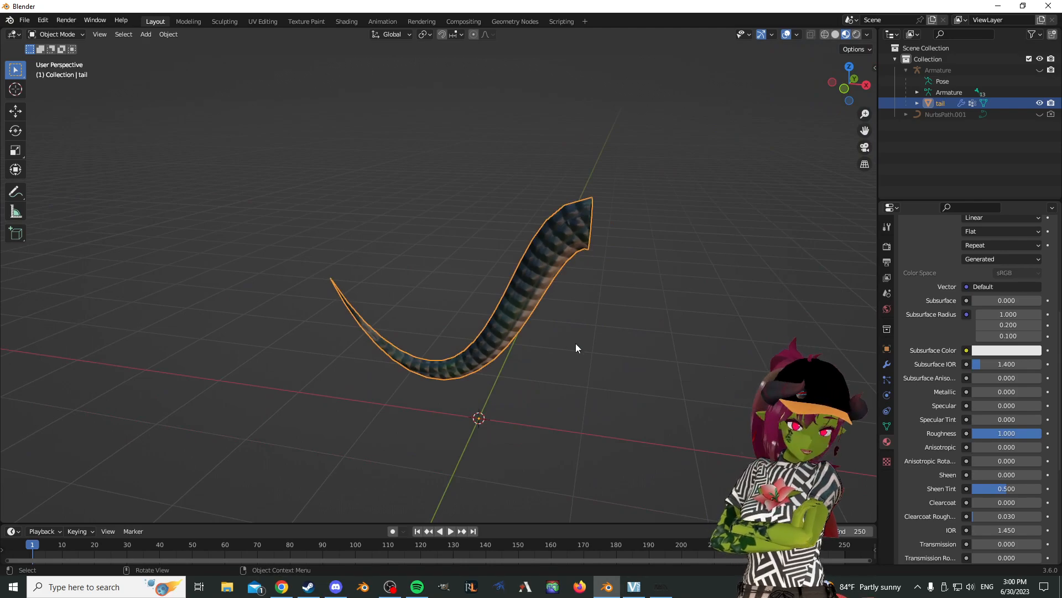
pyautogui.scroll(5, 595, 327)
pyautogui.click(714, 337)
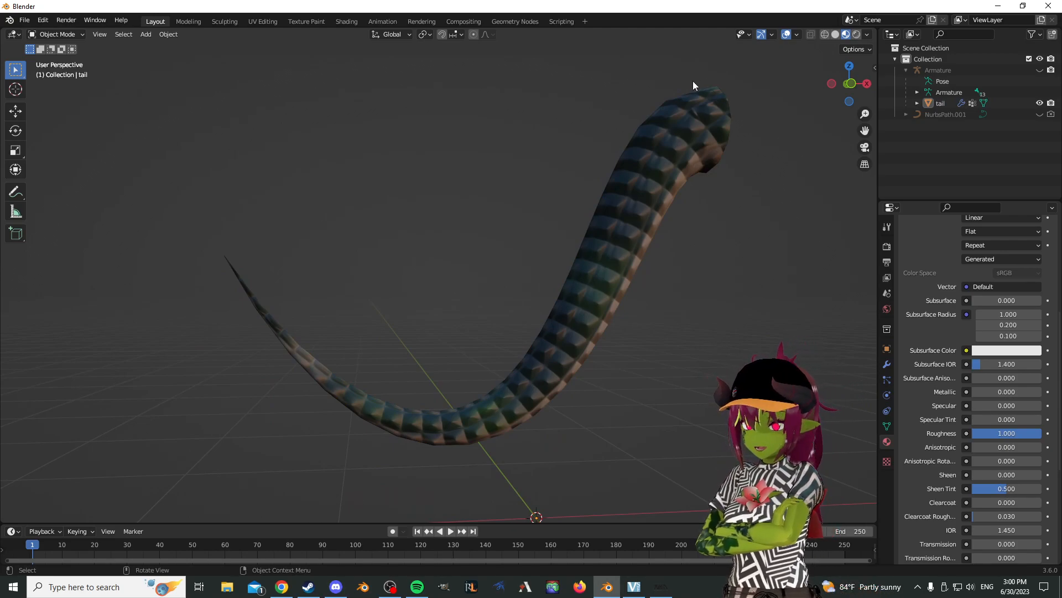
# - Show the tail in wireframe and enable the Statistics overlay in the viewport to read the mesh's polygon counts
pyautogui.click(696, 96)
pyautogui.click(823, 34)
pyautogui.click(797, 34)
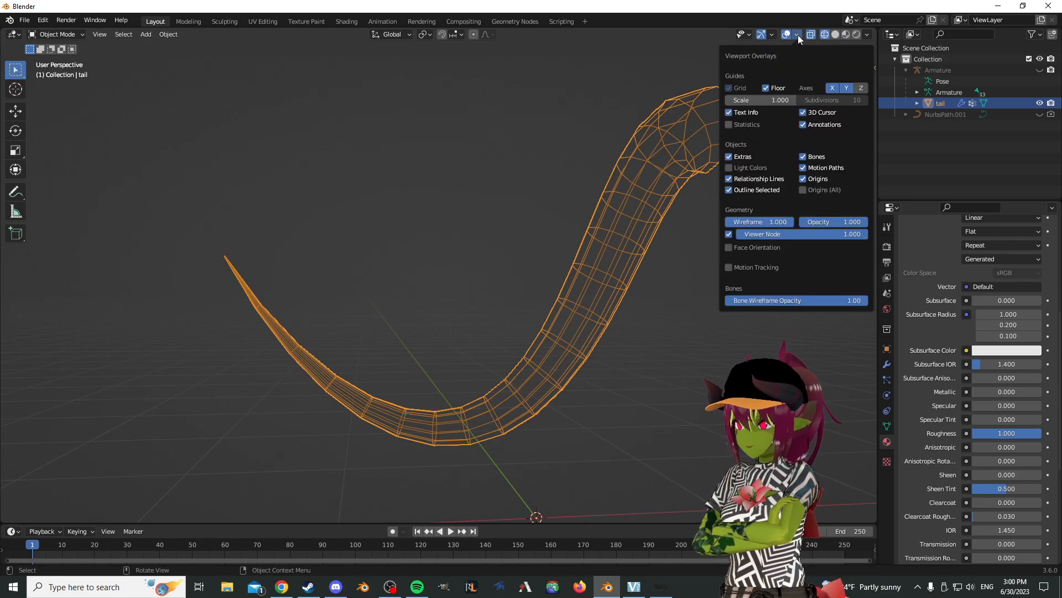
pyautogui.click(733, 121)
pyautogui.click(492, 172)
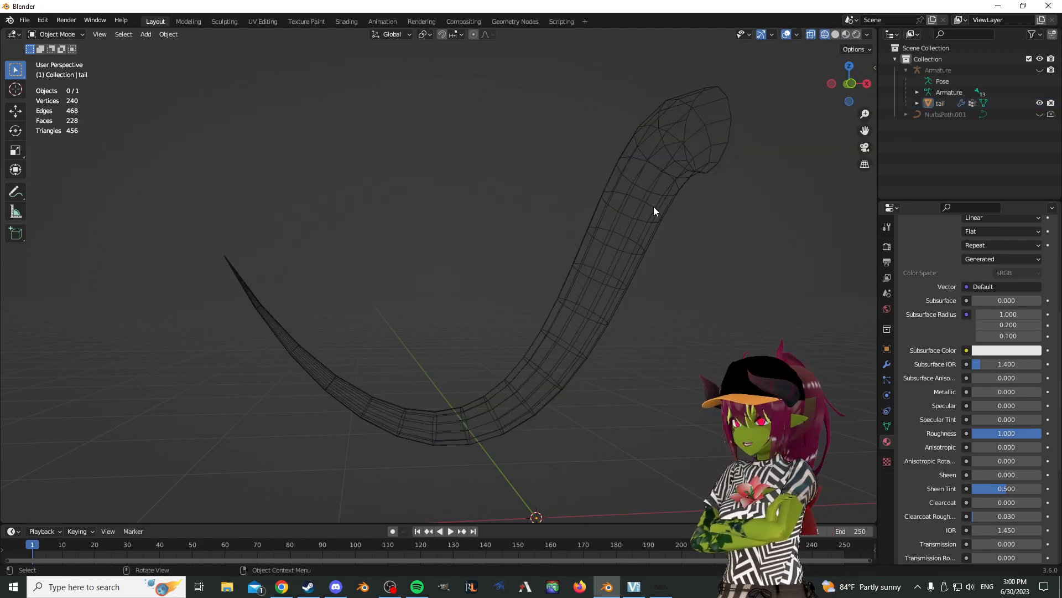
# - Unhide the armature and examine its bone chain inside the tail in Edit Mode before returning to Object Mode
pyautogui.click(1039, 70)
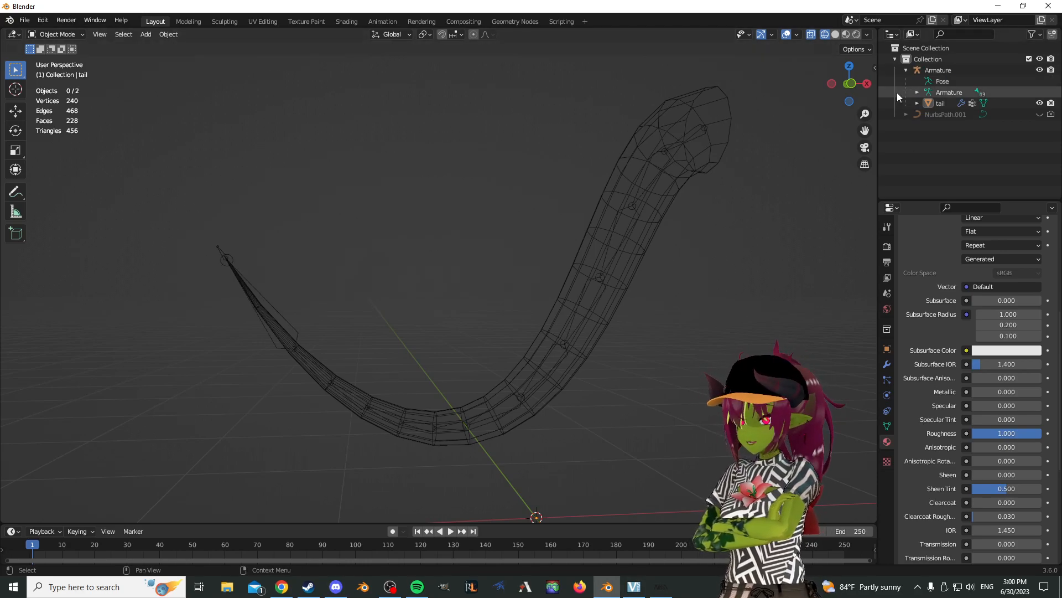
pyautogui.click(939, 70)
pyautogui.moveTo(752, 146); pyautogui.dragTo(657, 168, button='middle')
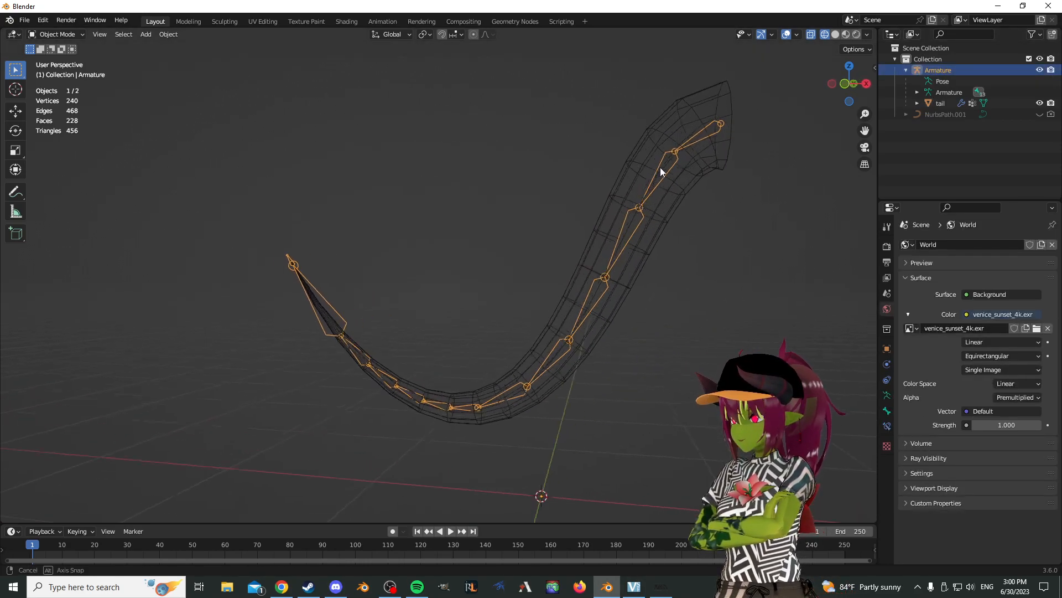
pyautogui.press('Tab')
pyautogui.moveTo(550, 217); pyautogui.dragTo(502, 199, button='middle')
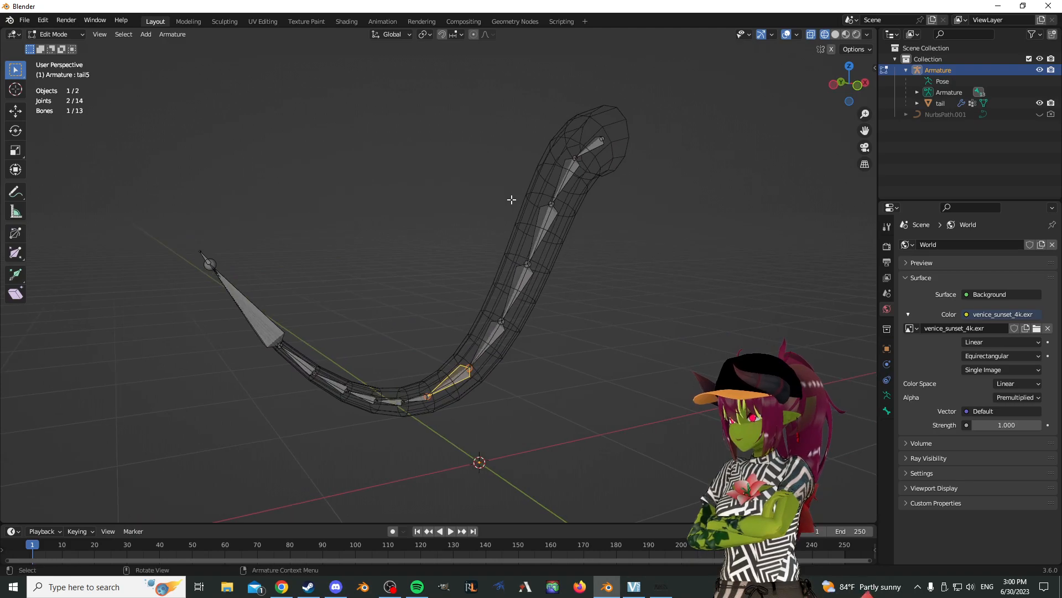
pyautogui.moveTo(661, 241); pyautogui.dragTo(690, 244, button='middle')
pyautogui.press('Tab')
pyautogui.click(697, 325)
pyautogui.moveTo(705, 288); pyautogui.dragTo(721, 280, button='middle')
pyautogui.keyDown('shift'); pyautogui.moveTo(698, 271); pyautogui.dragTo(693, 285, button='middle'); pyautogui.keyUp('shift')
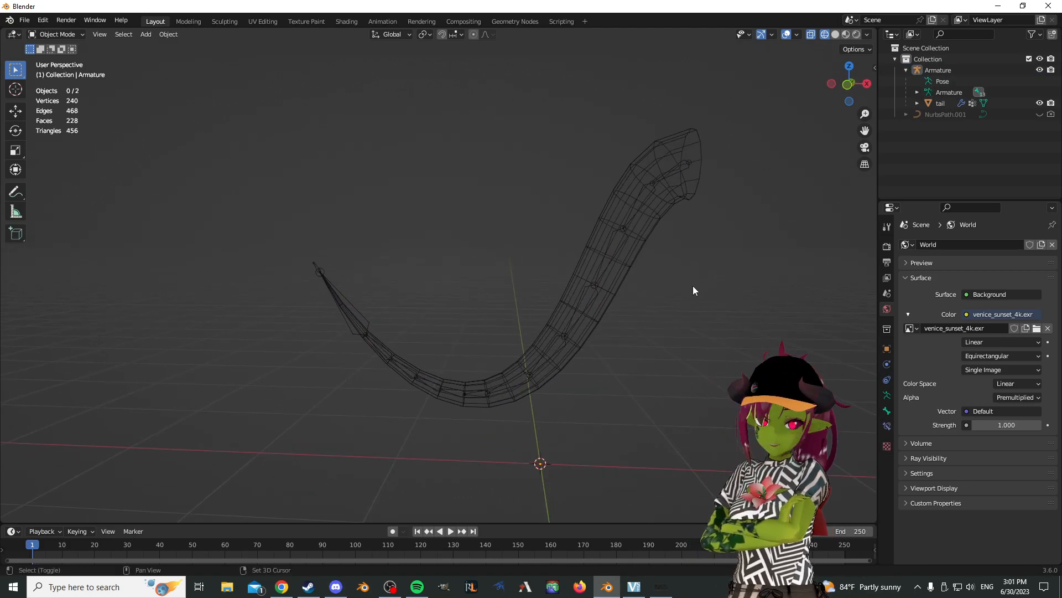
# - Select the tail mesh, switch the viewport to Material Preview shading and view the baked texture up close
pyautogui.click(942, 103)
pyautogui.click(846, 34)
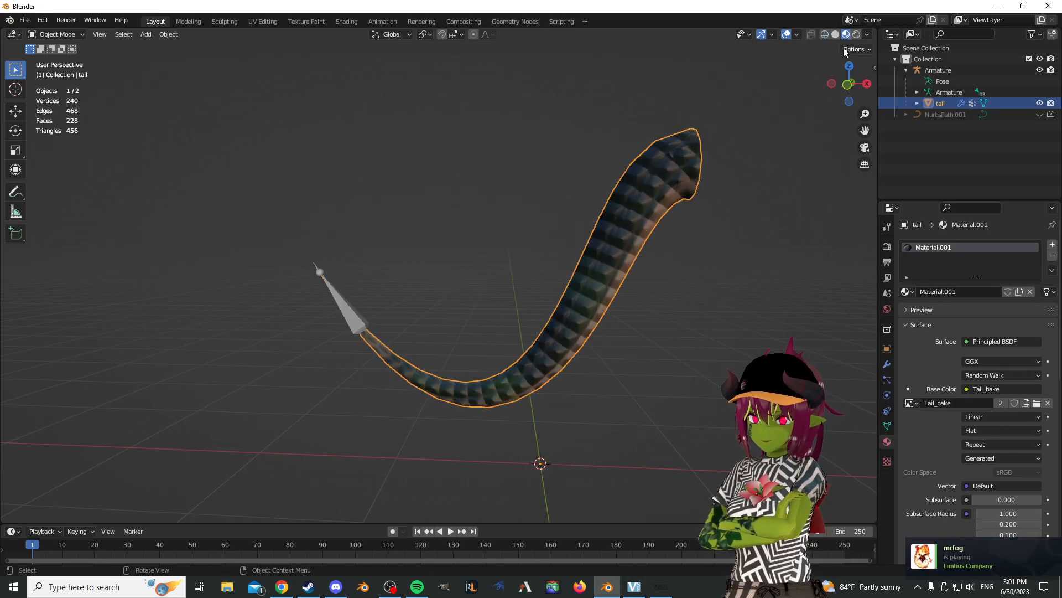
pyautogui.moveTo(636, 160); pyautogui.dragTo(612, 303, button='middle')
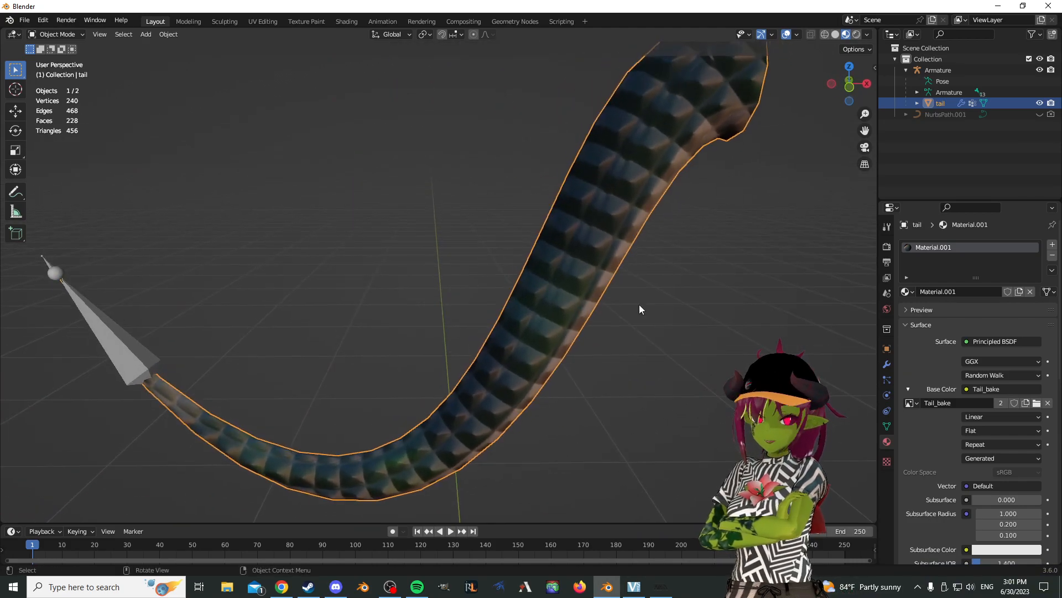